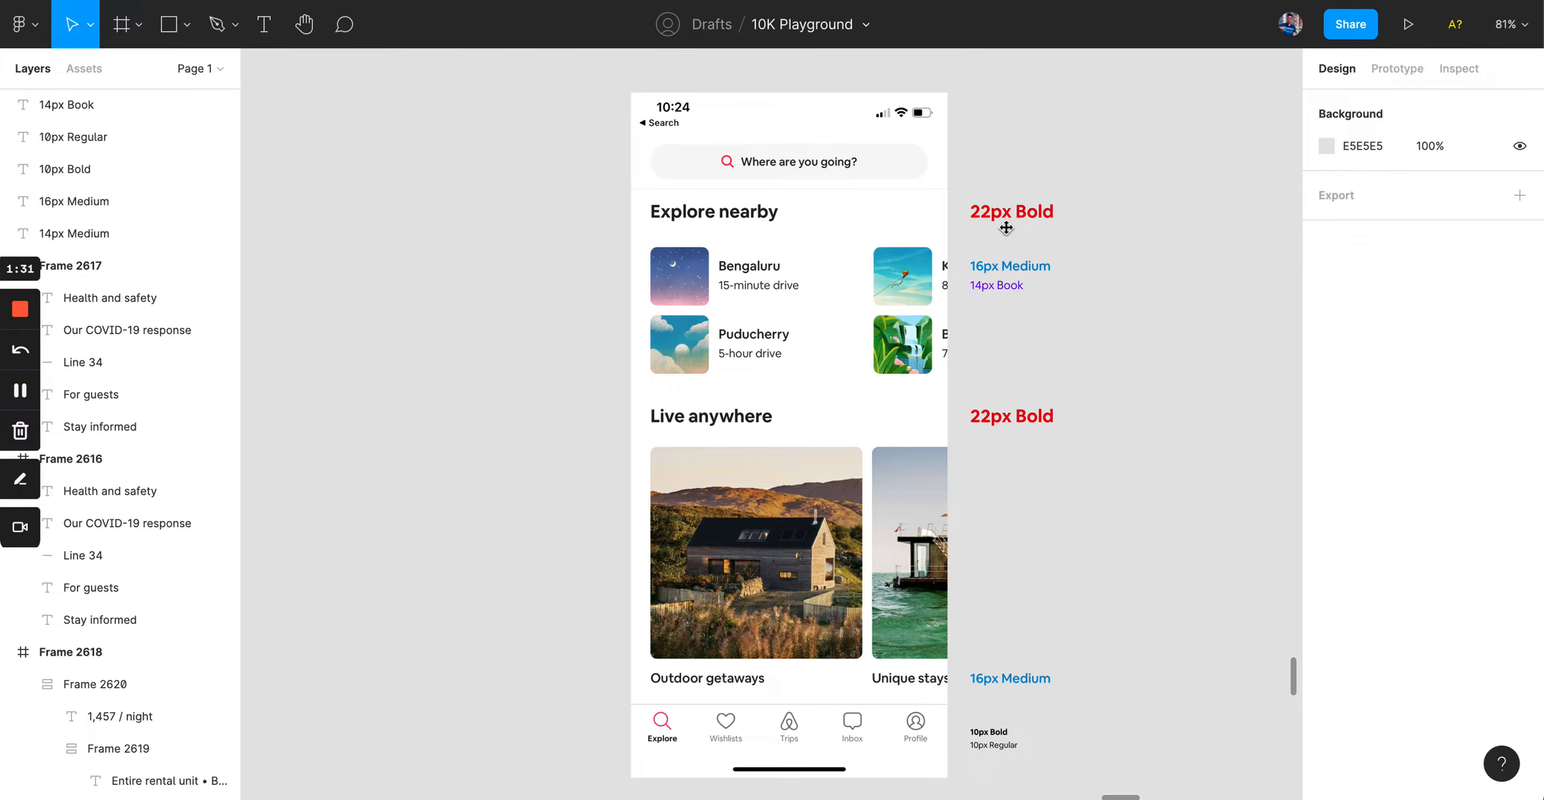
Examine the text properties of the 22px Bold, 16px Medium and 14px Book labels beside the Explore nearby section
scroll(1090, 229, "up", 5)
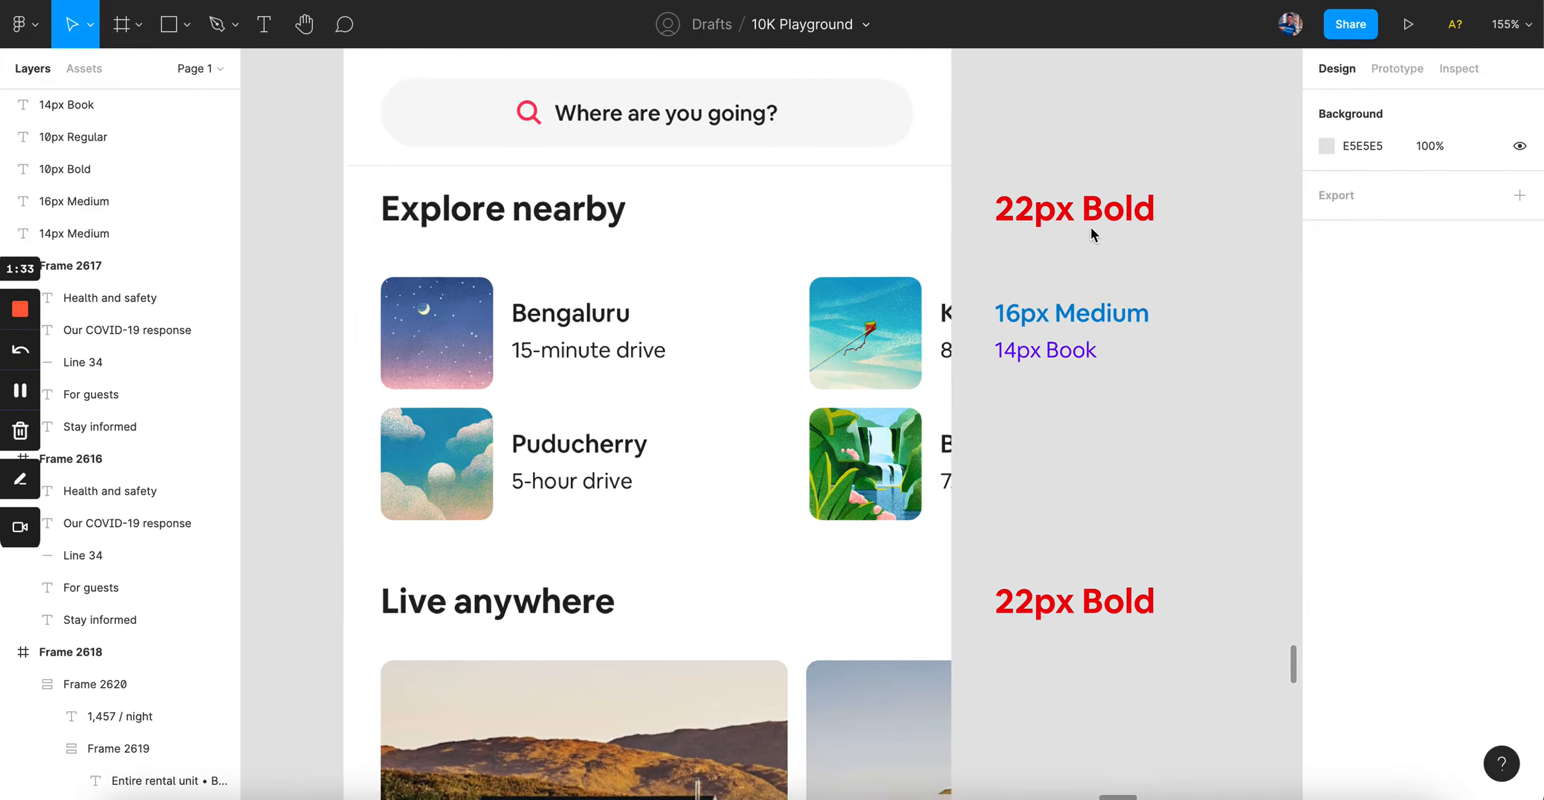
scroll(1090, 227, "up", 1)
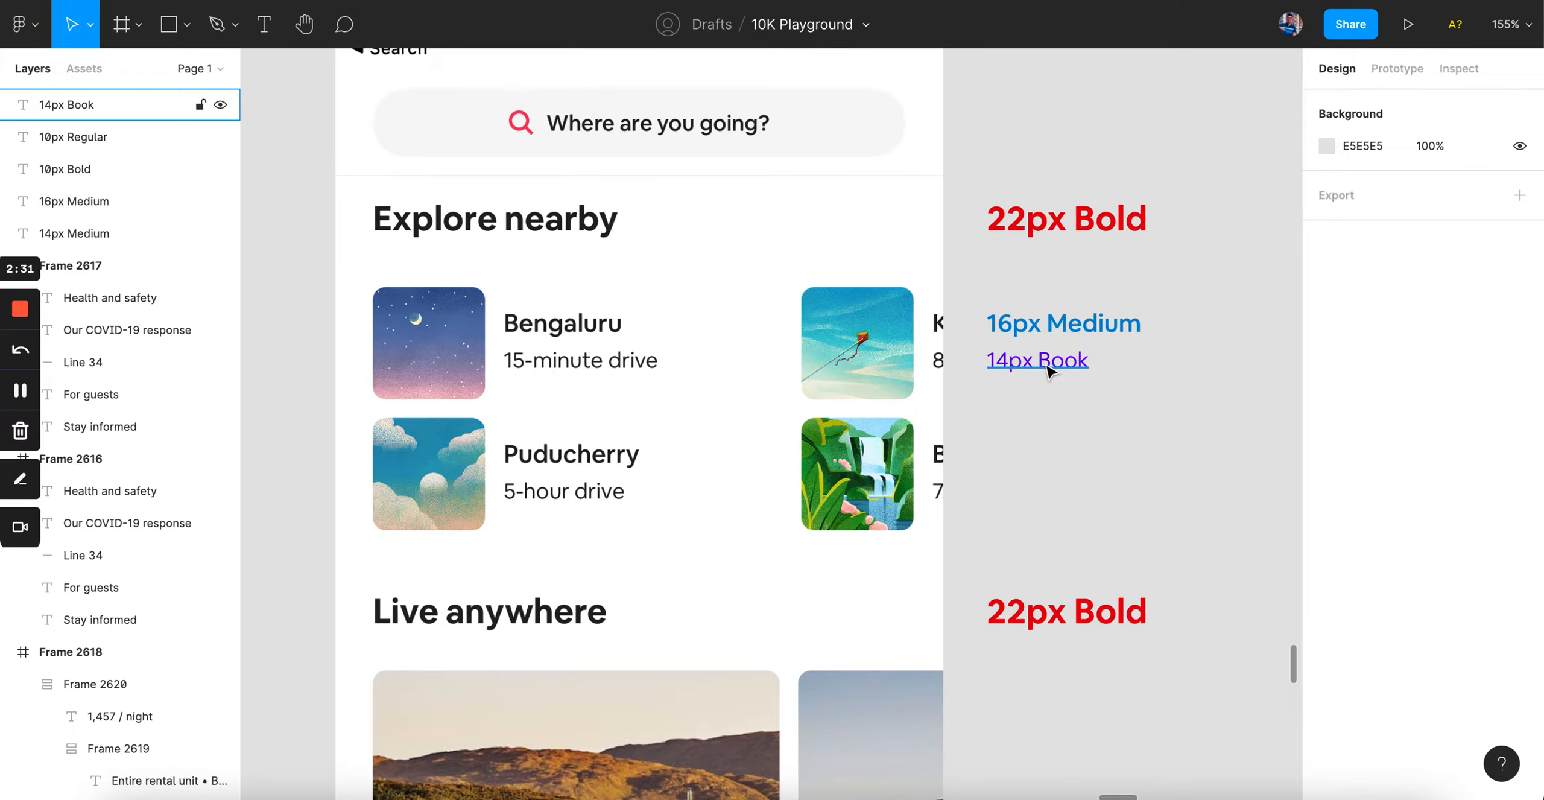
left_click(1131, 328)
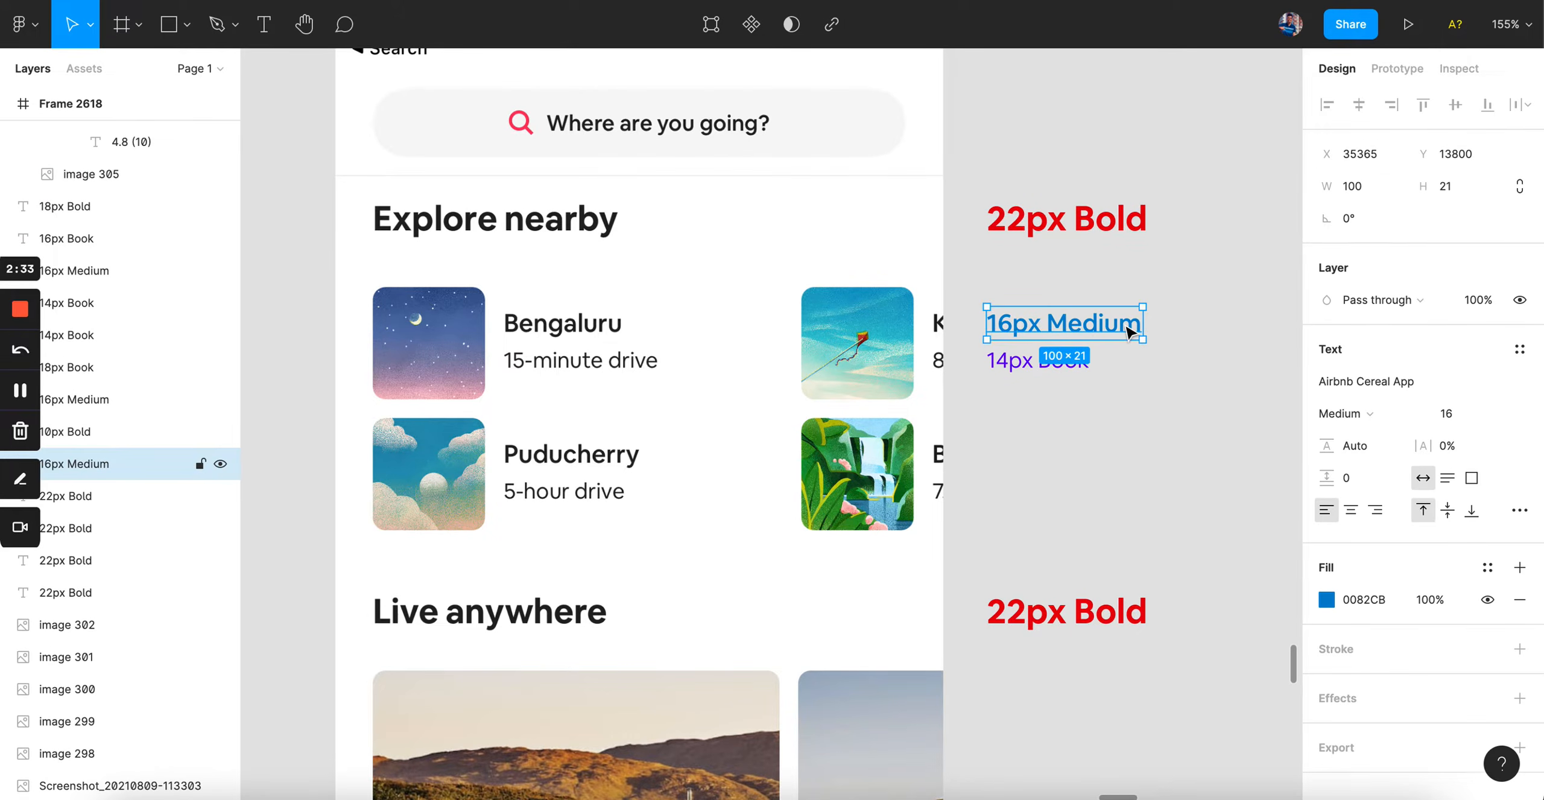
left_click(1080, 365)
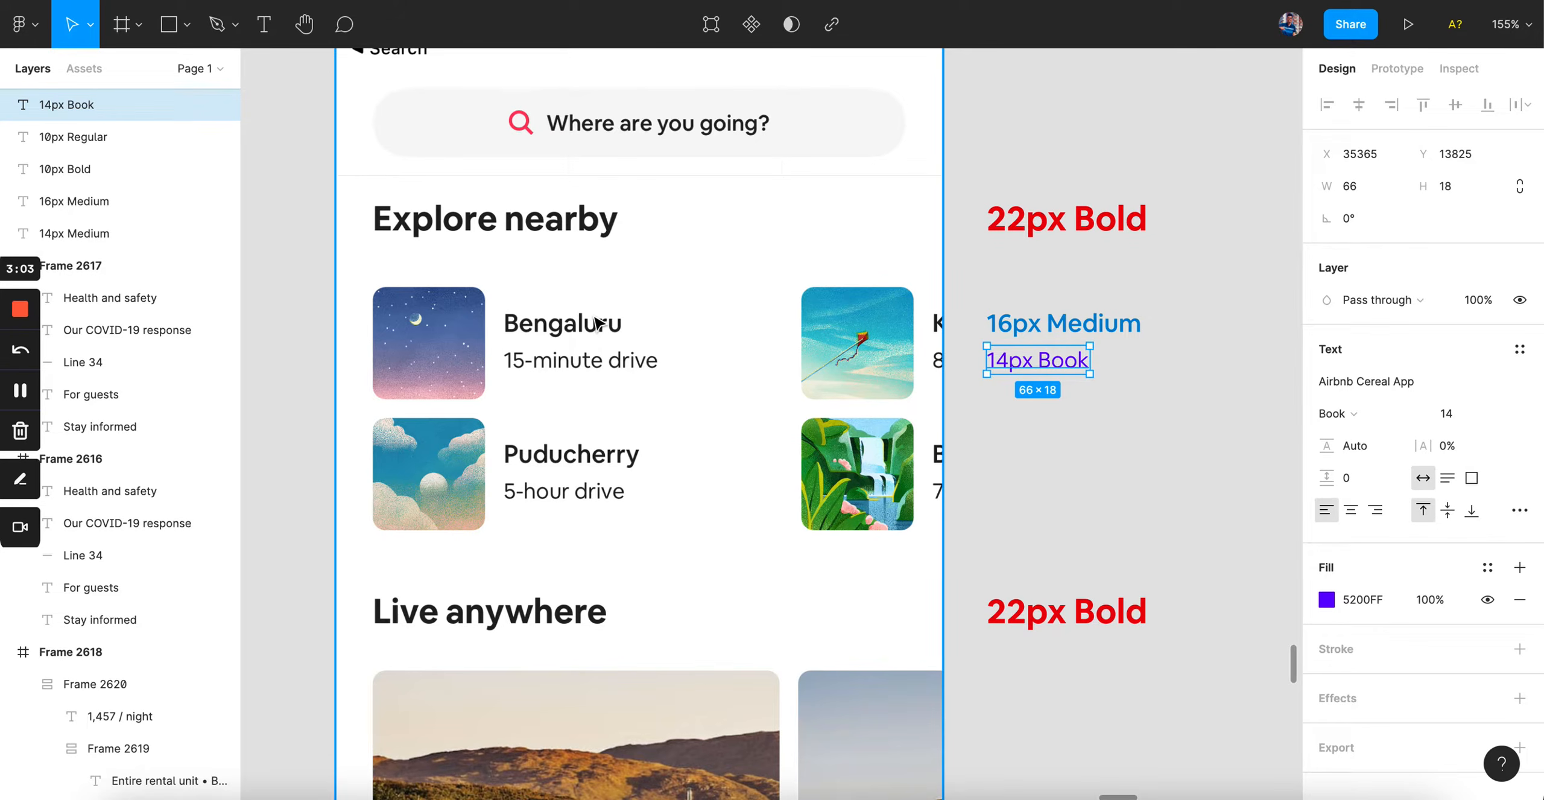
left_click(1079, 432)
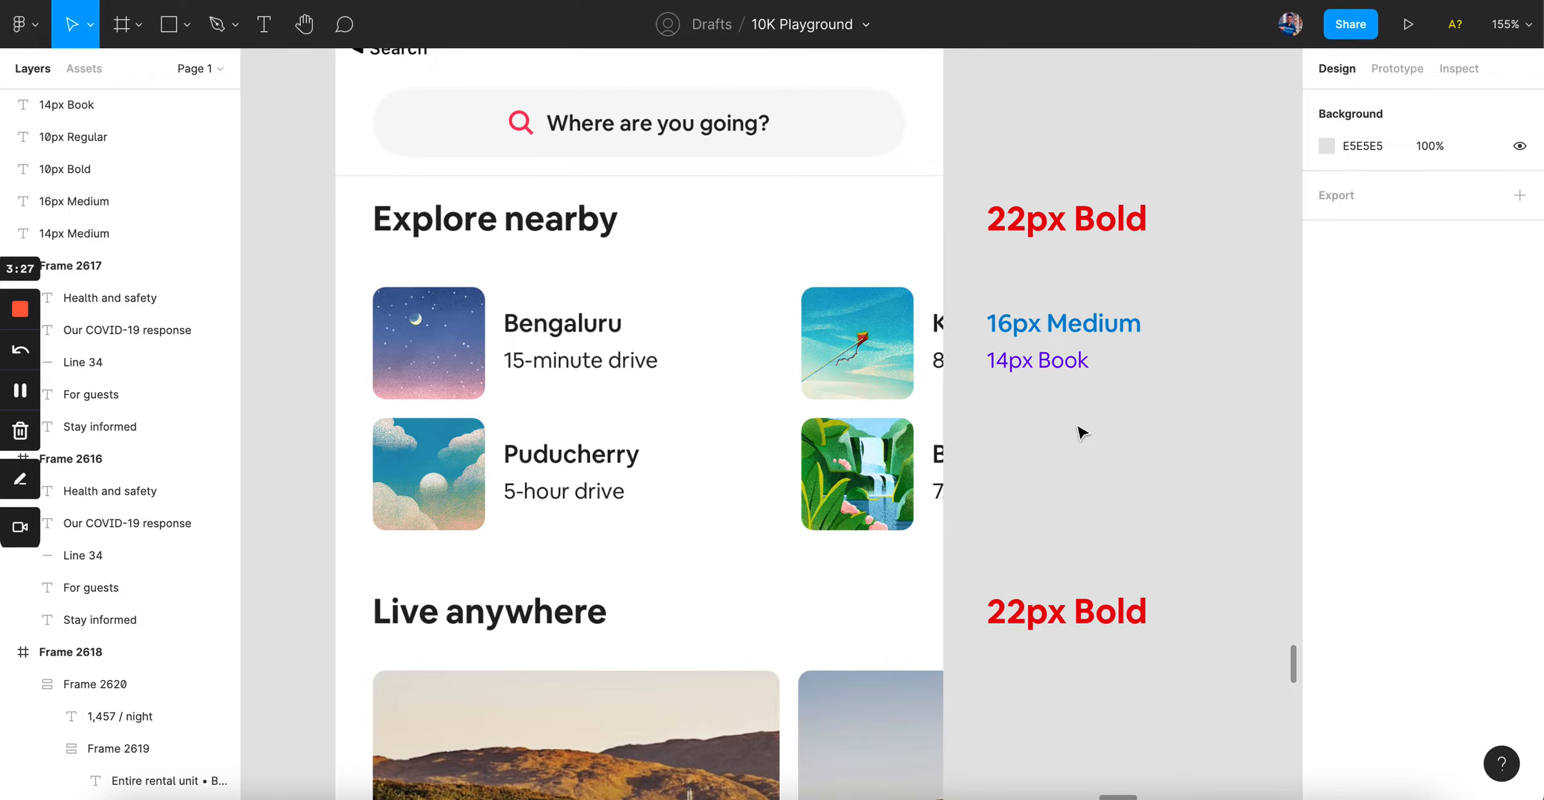
left_click(1091, 326)
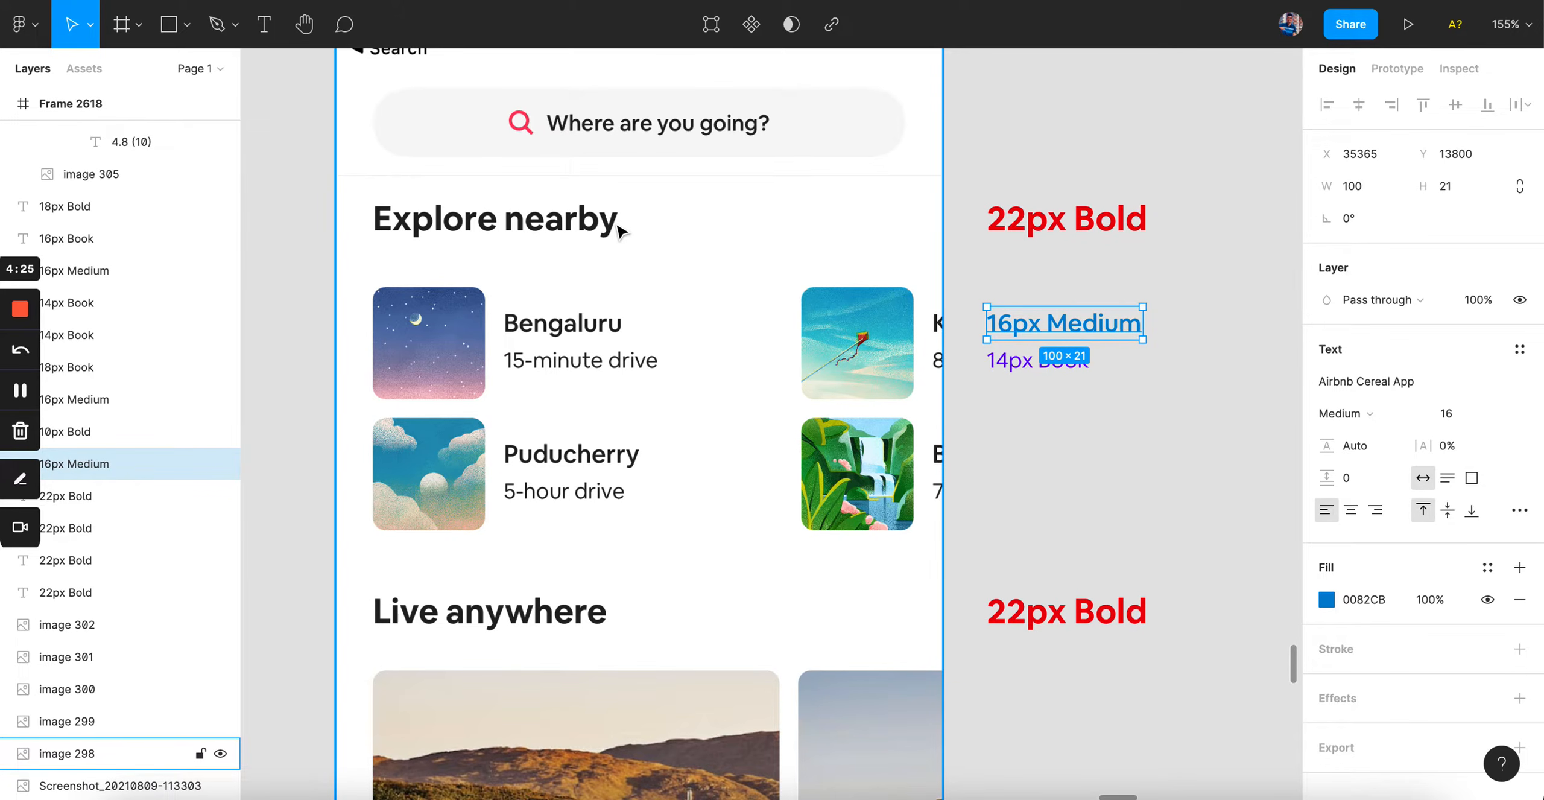
left_click(1061, 235)
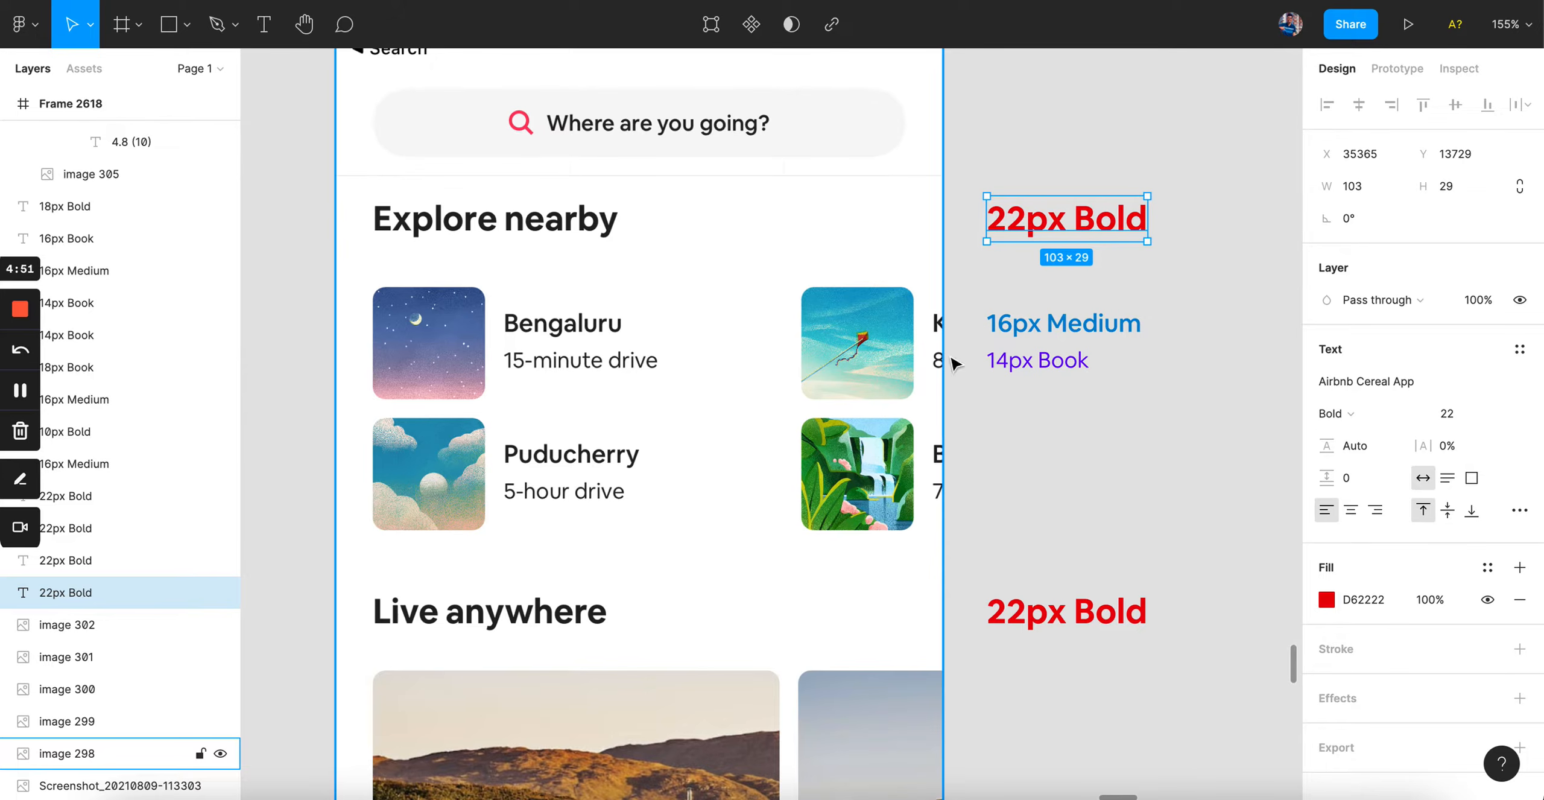
left_click(1036, 329)
left_click(1059, 427)
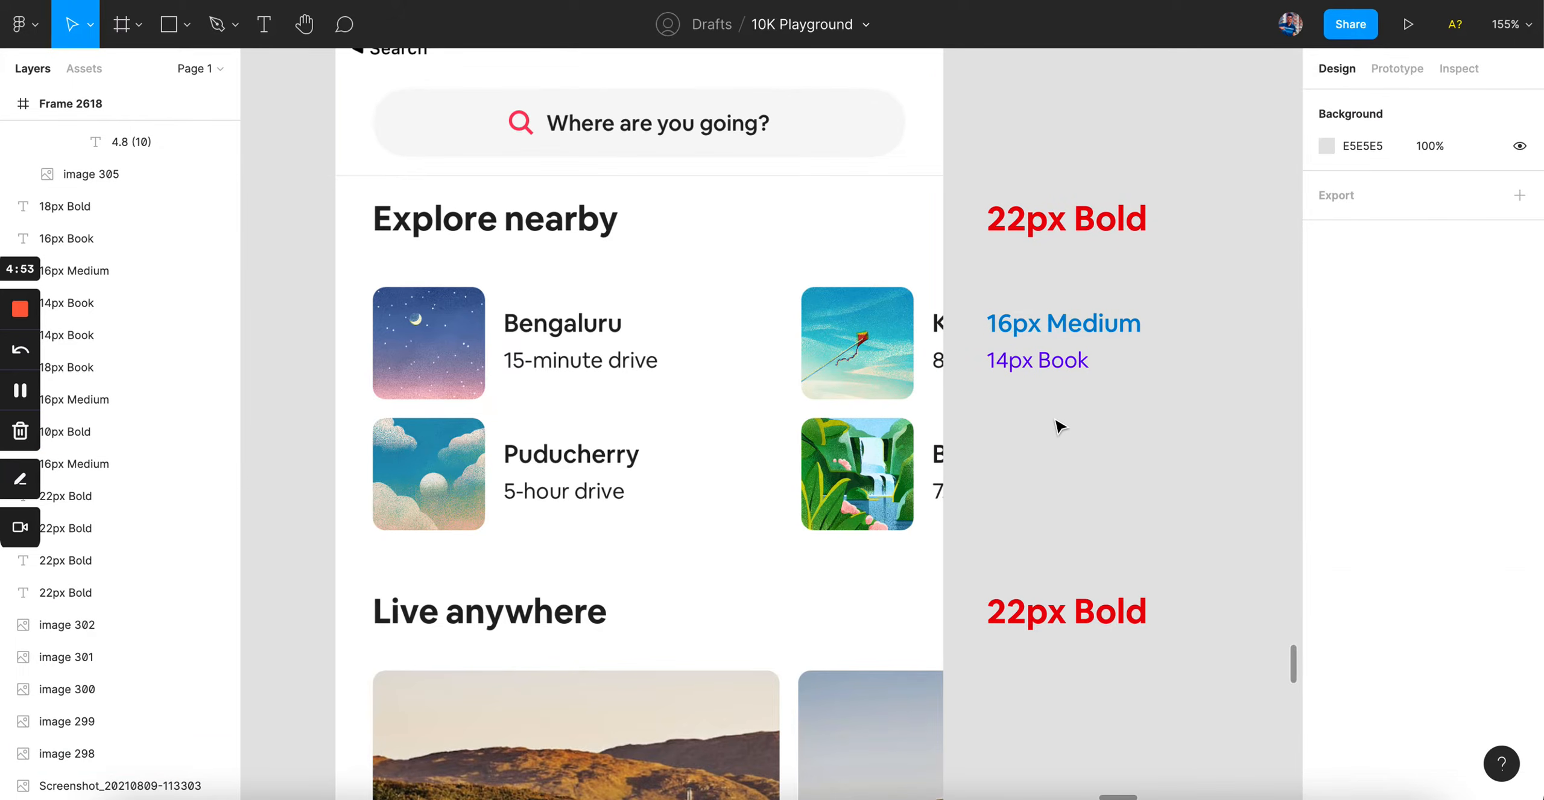
left_click(1066, 323)
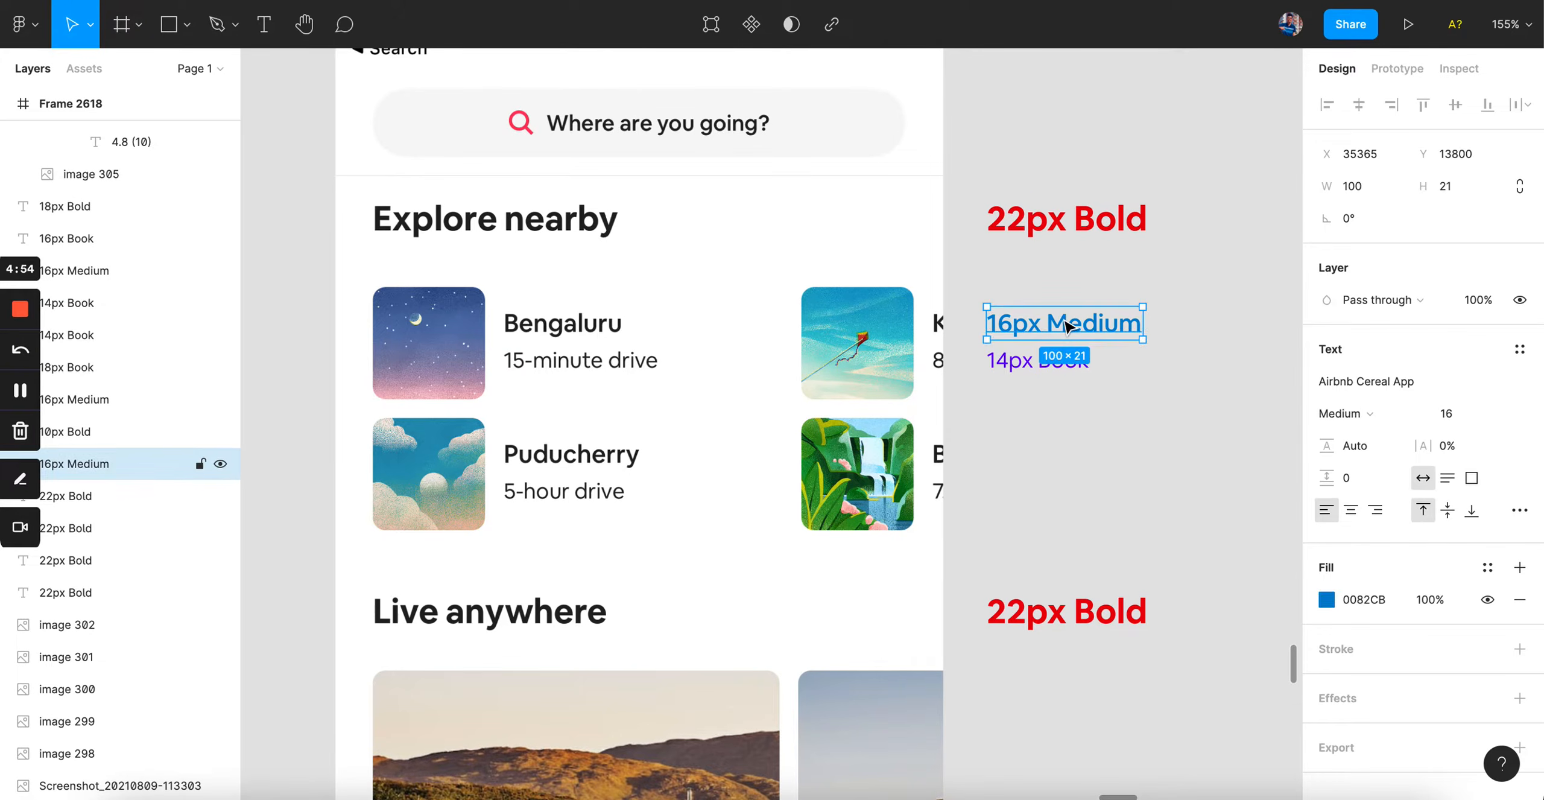
left_click(1071, 228)
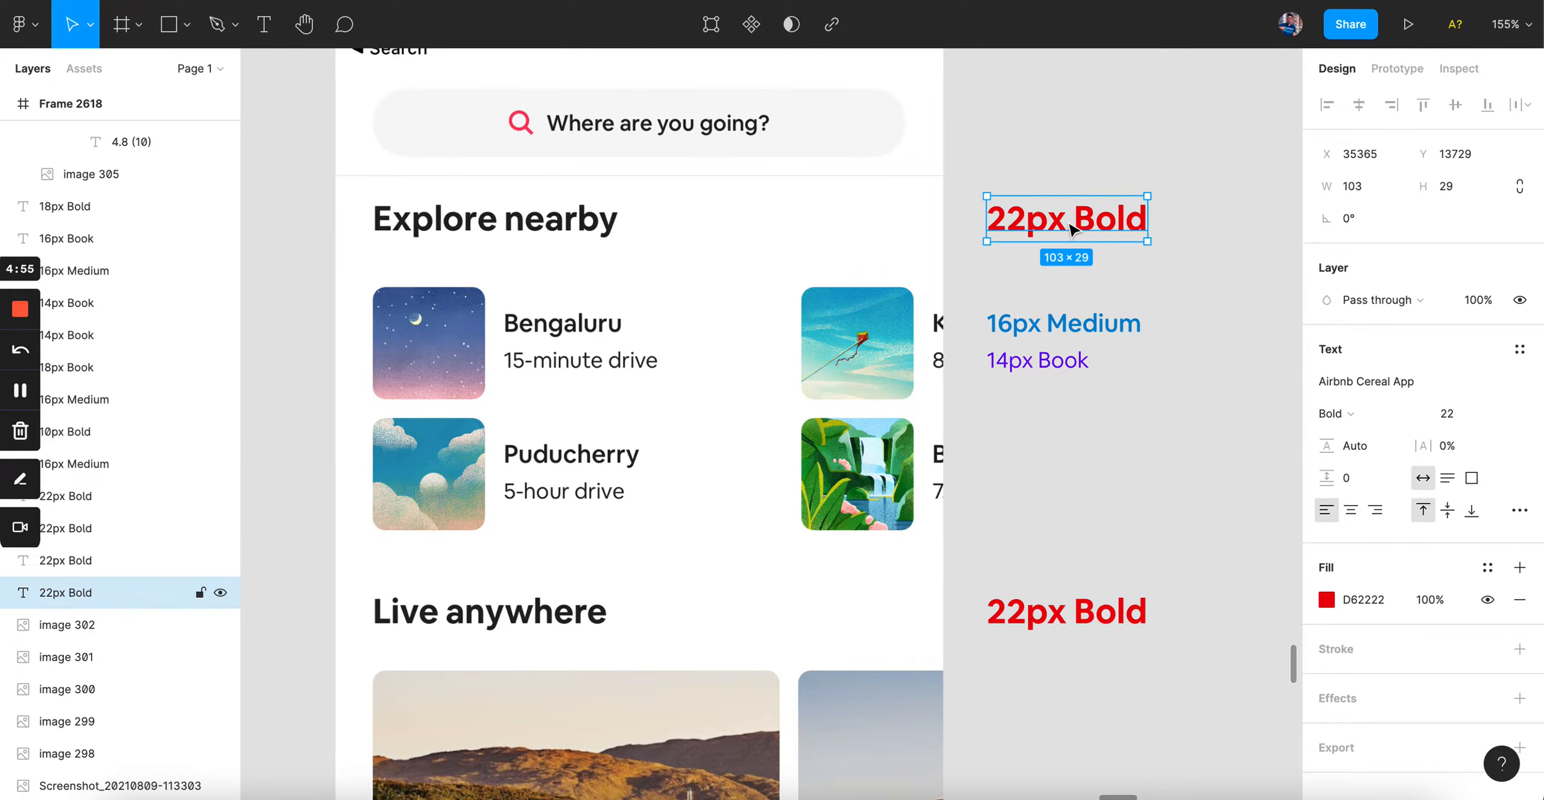
left_click(1076, 283)
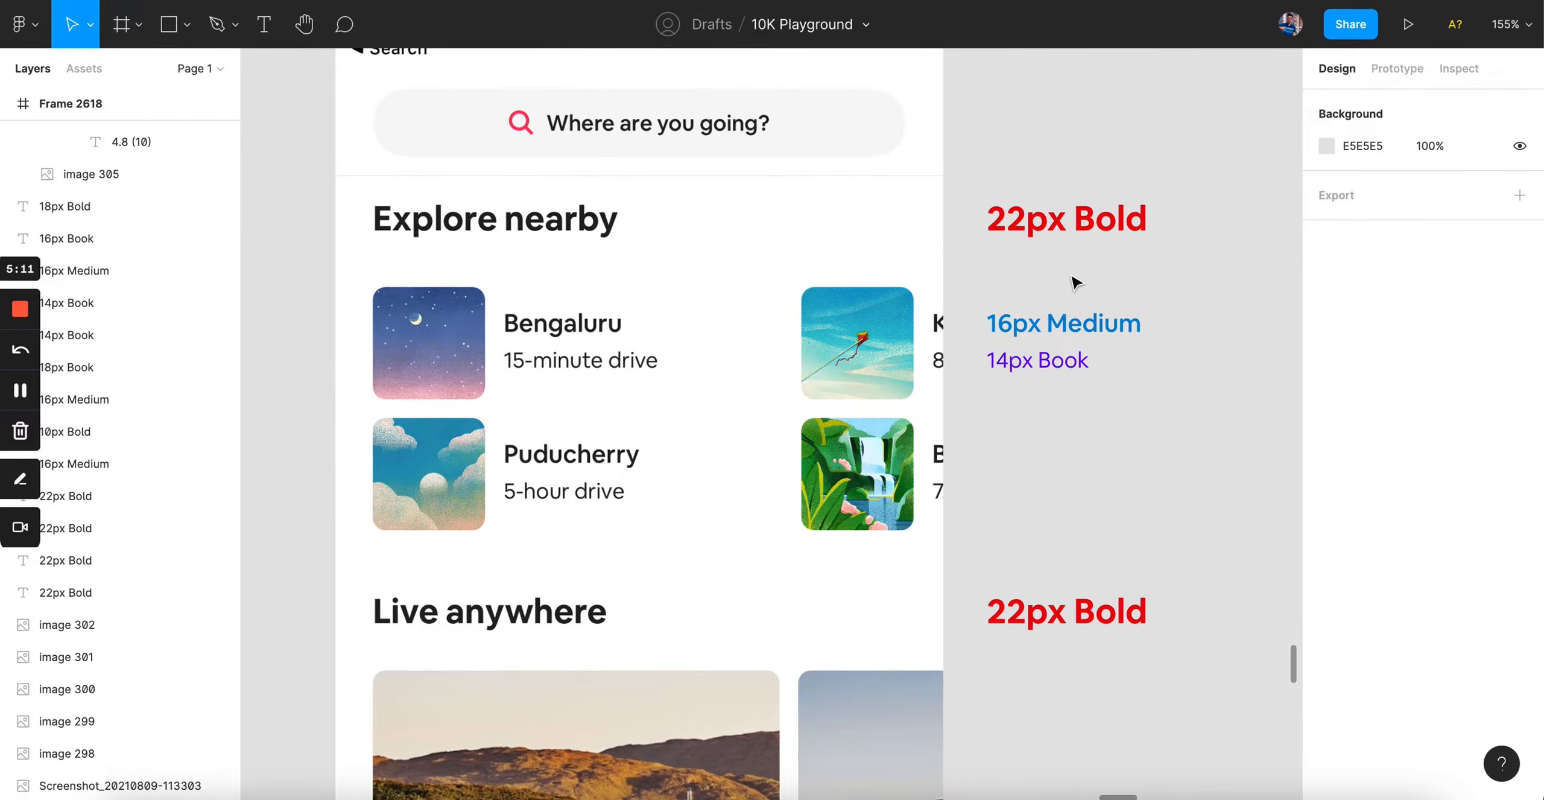
Examine the 16px Medium label beside Outdoor getaways and the navigation bar's 10px labels, comparing them with the Explore nearby labels
scroll(1075, 282, "down", 3)
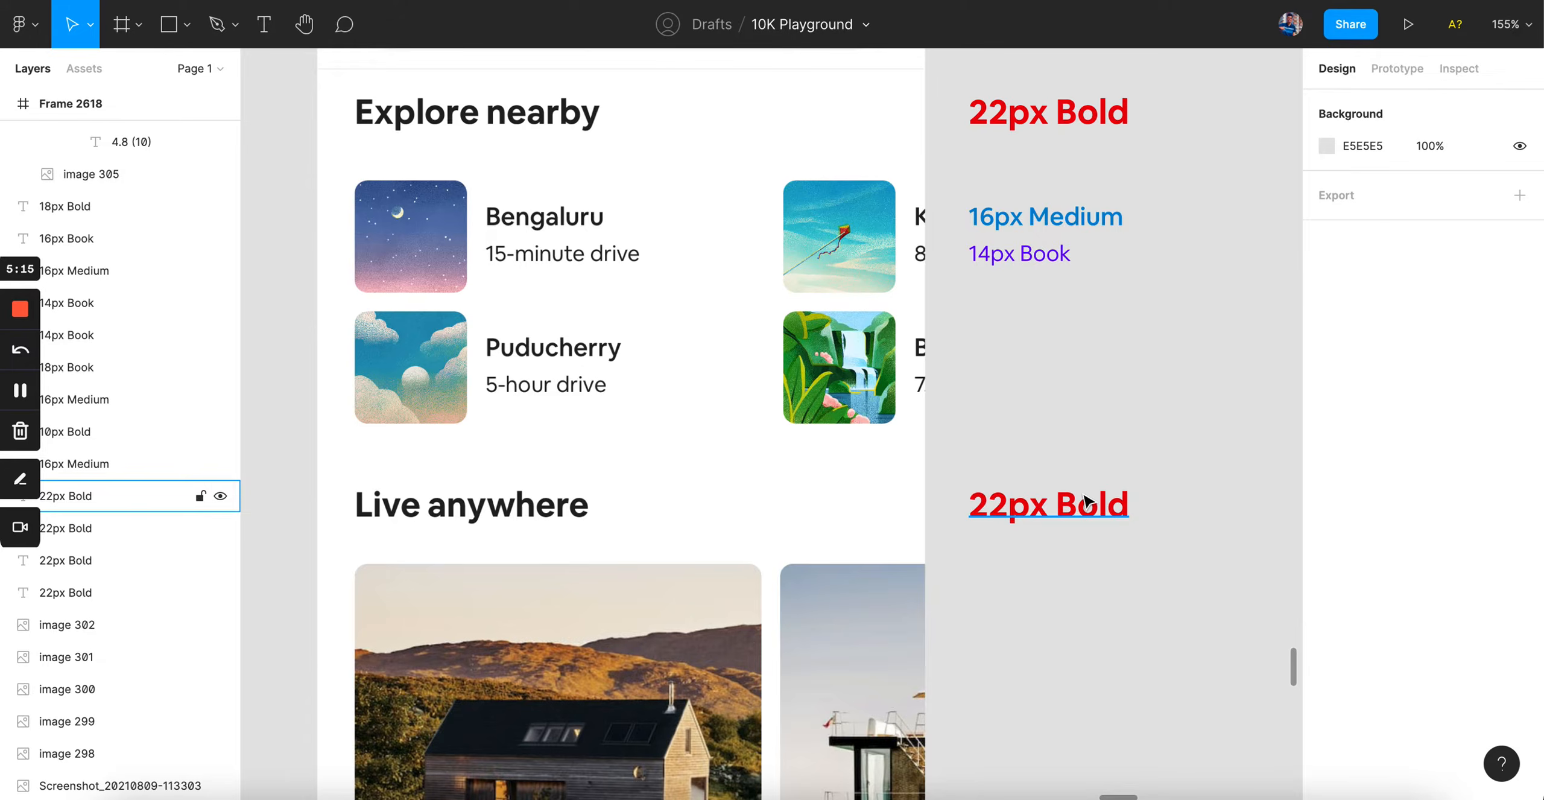
scroll(1087, 500, "down", 10)
left_click(1065, 576)
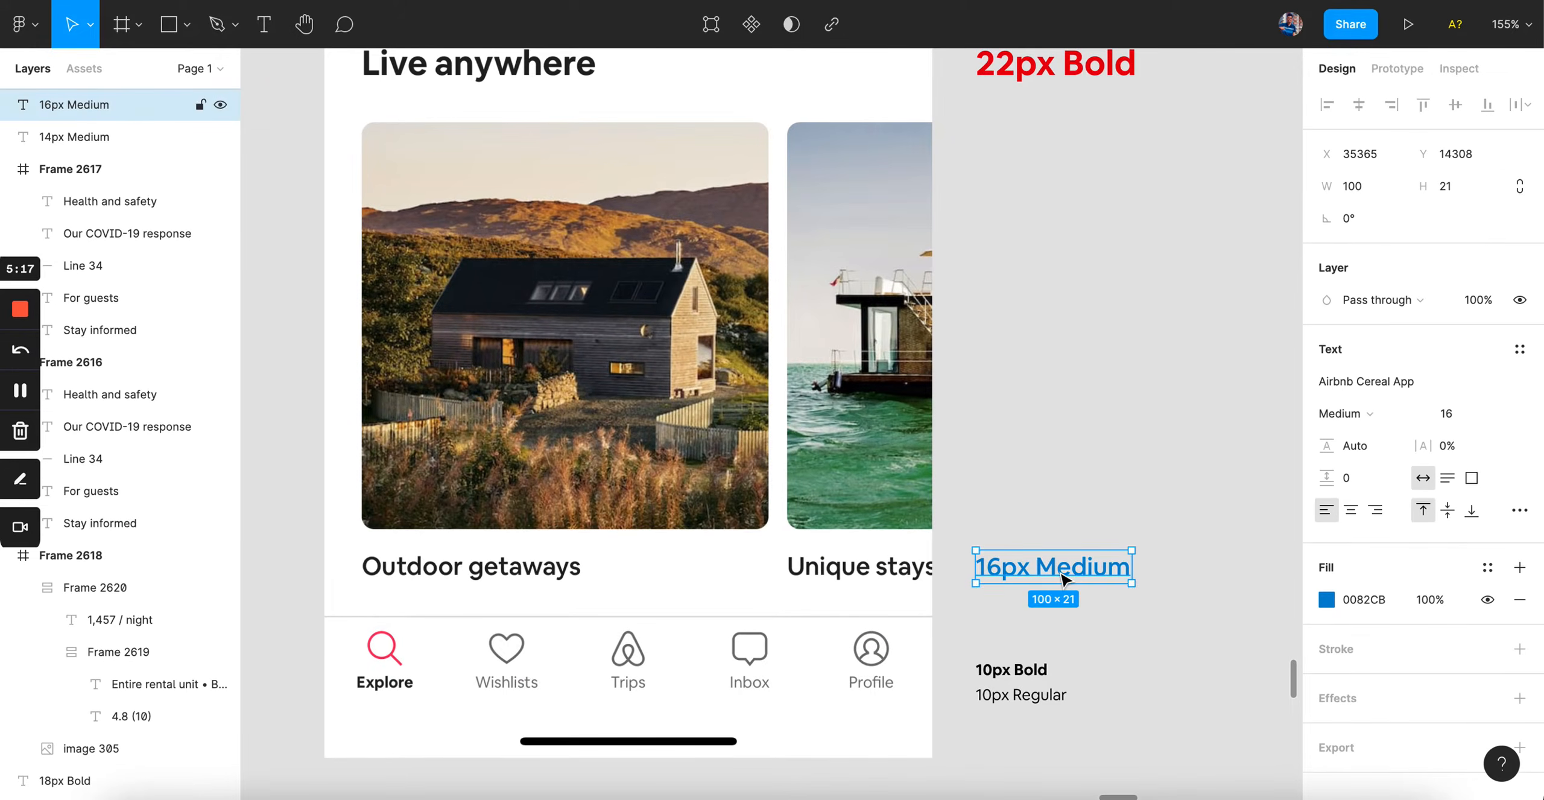
scroll(1065, 576, "down", 2, "ctrl")
scroll(1064, 576, "up", 6)
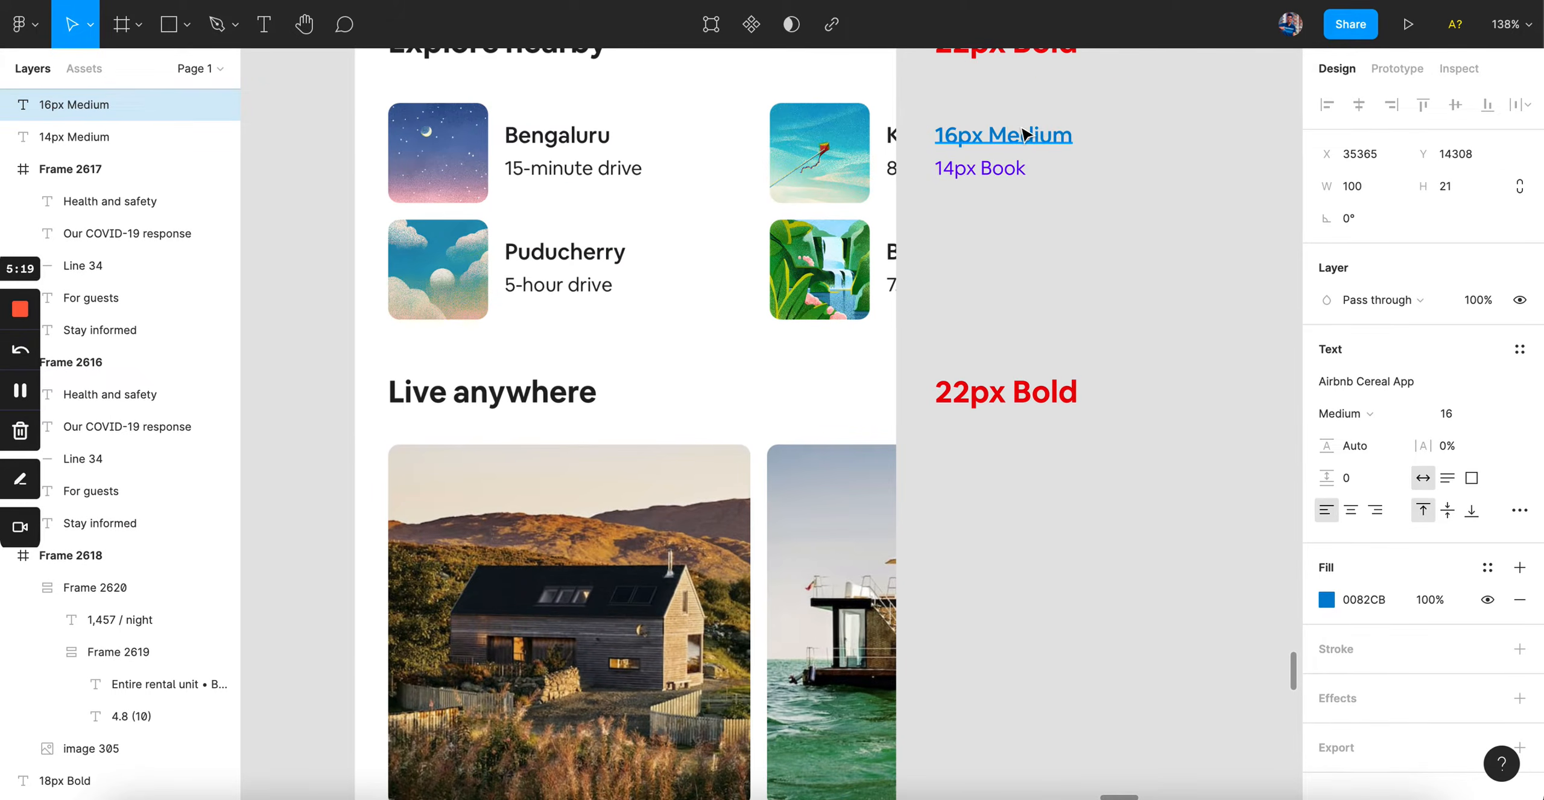
scroll(1024, 134, "down", 5)
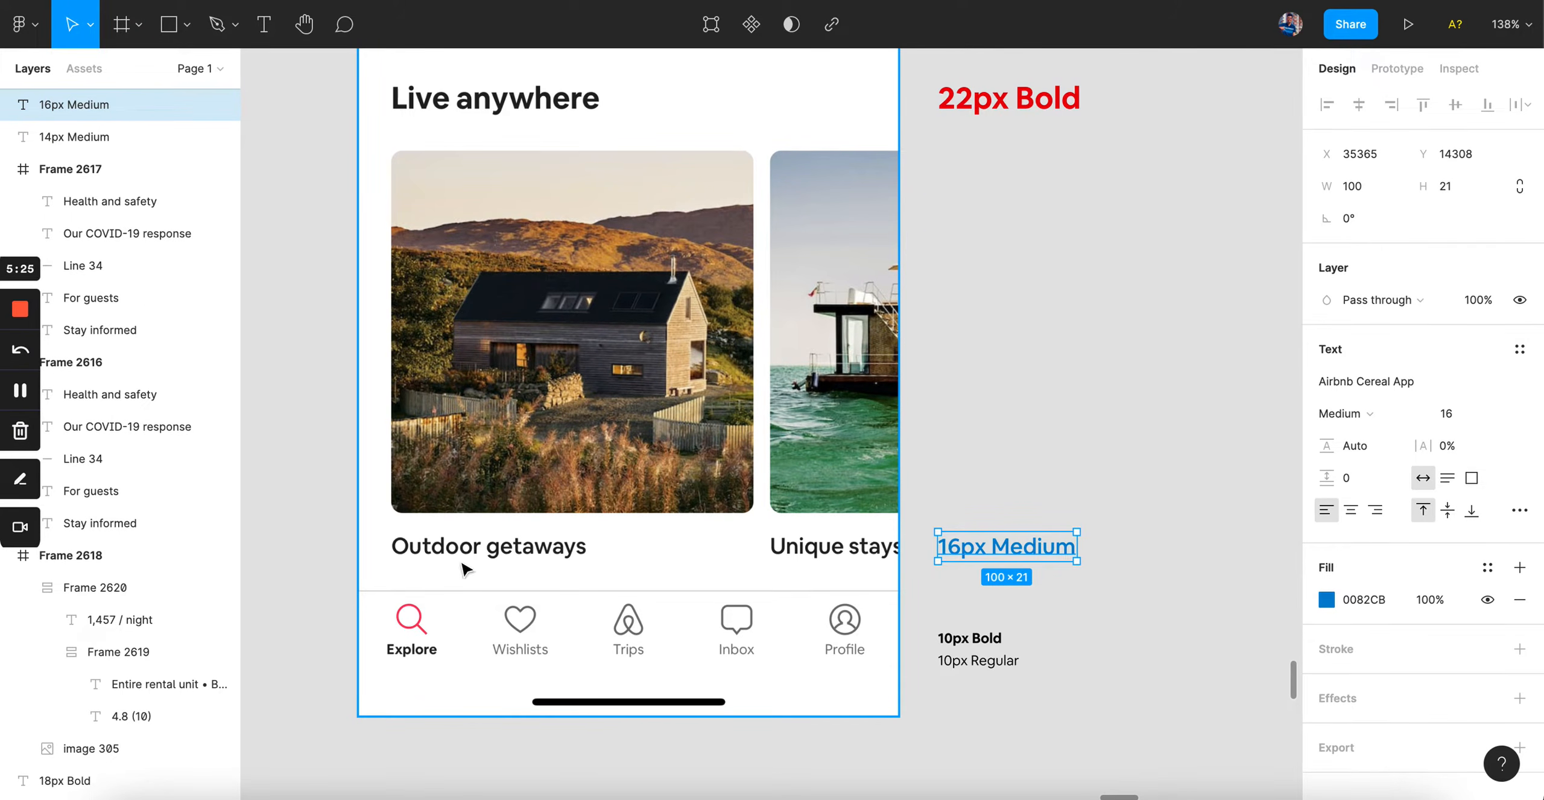
scroll(493, 568, "up", 6)
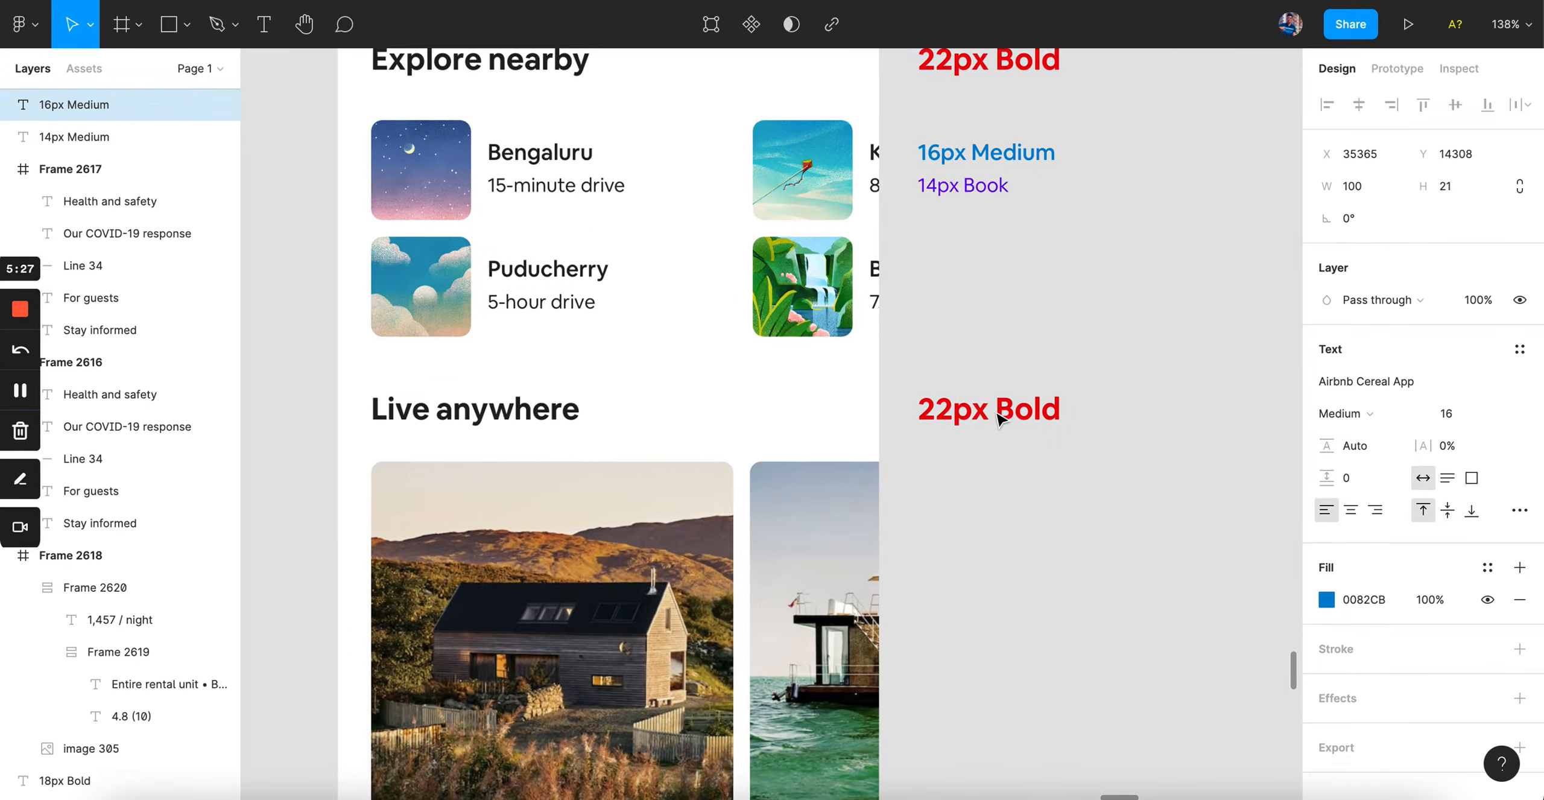
scroll(959, 223, "down", 7)
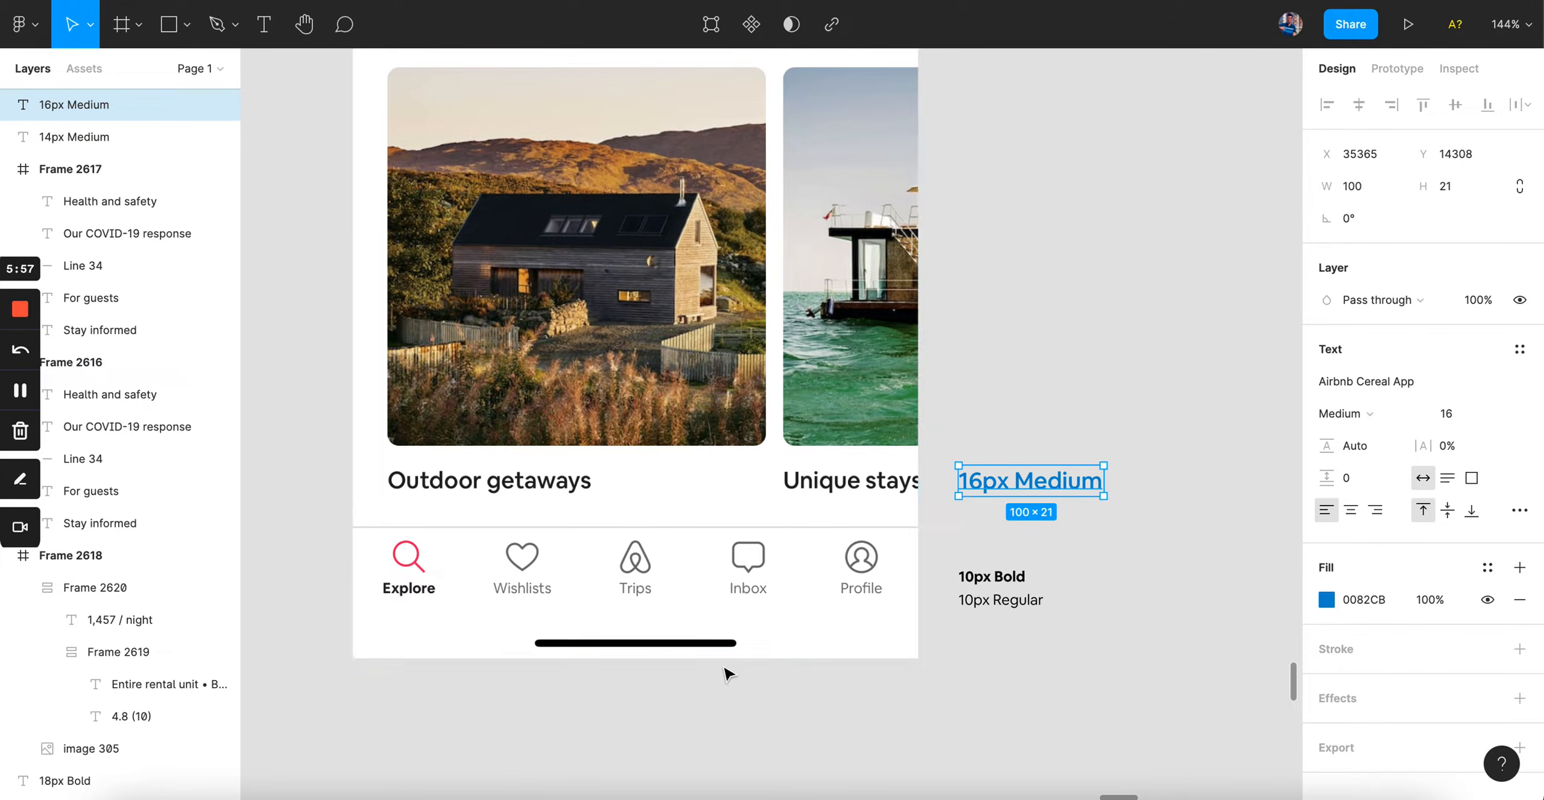
scroll(728, 672, "up", 3)
scroll(728, 673, "left", 1)
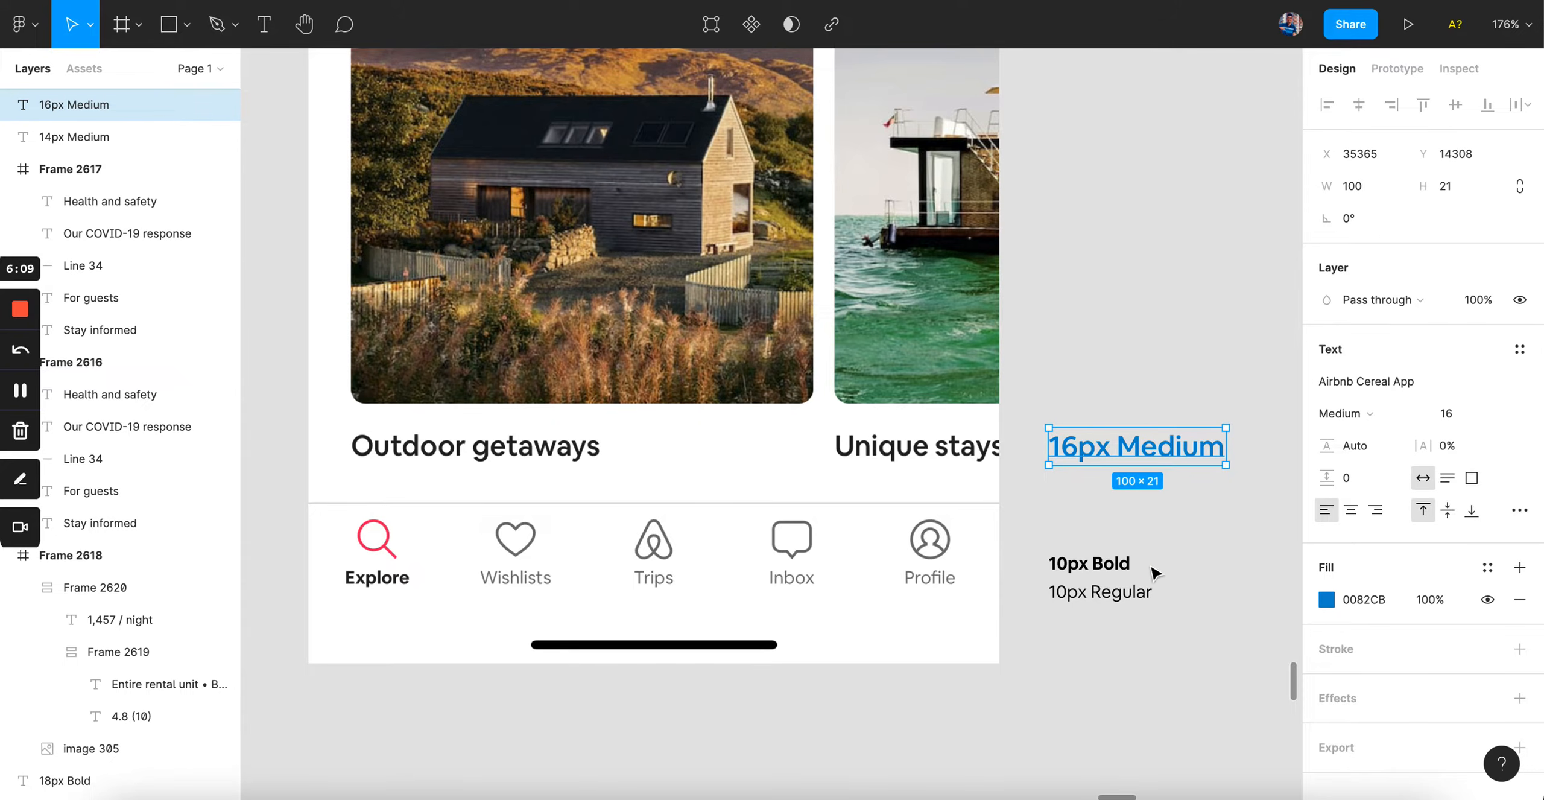
scroll(1089, 586, "up", 12)
scroll(1134, 581, "up", 2)
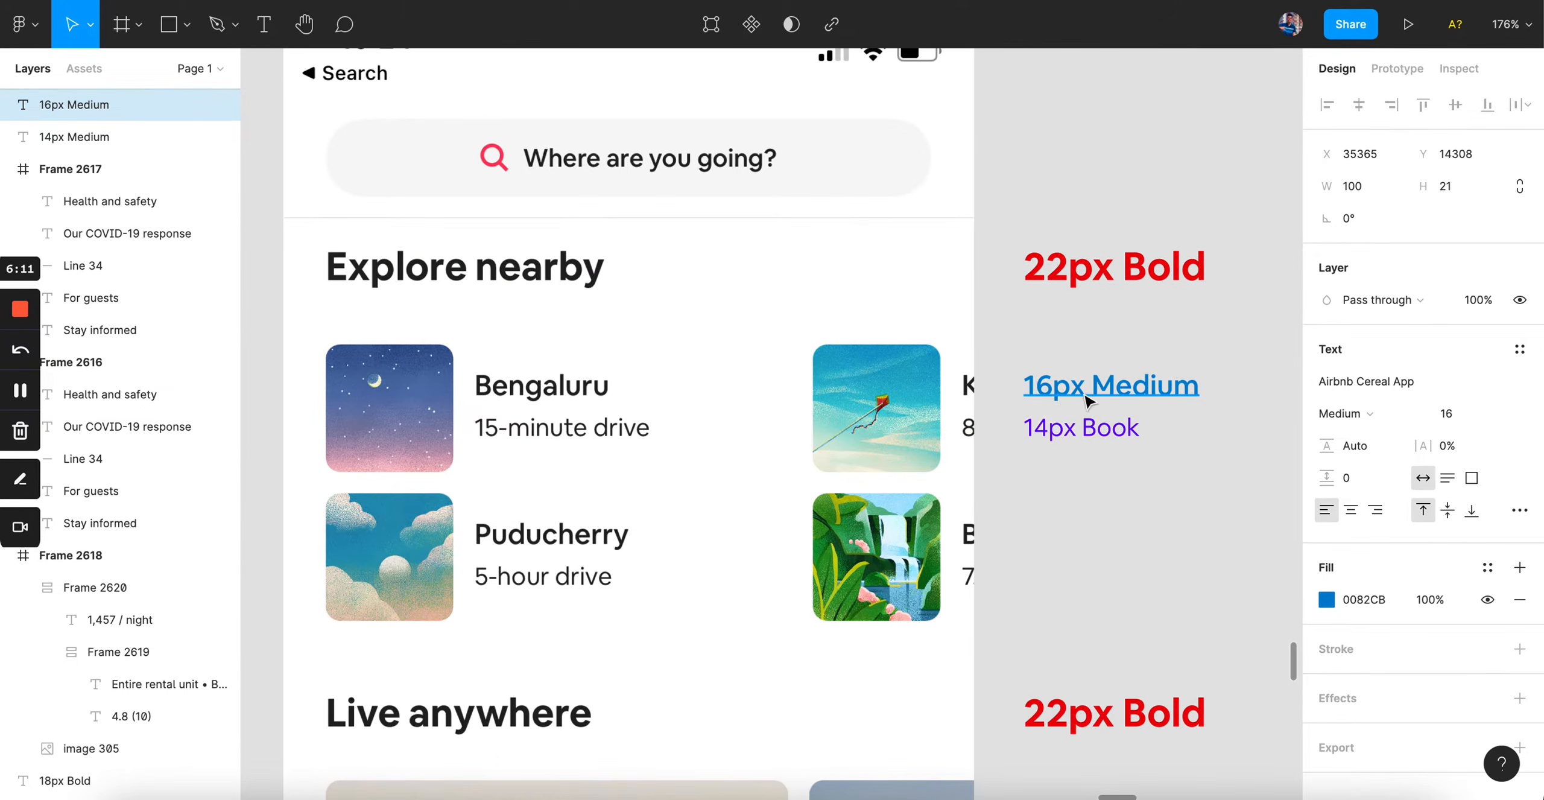
Examine the typography labels beside the Discover things to do screen, including the FEATURED badge's 10px Bold label
scroll(1080, 376, "down", 5)
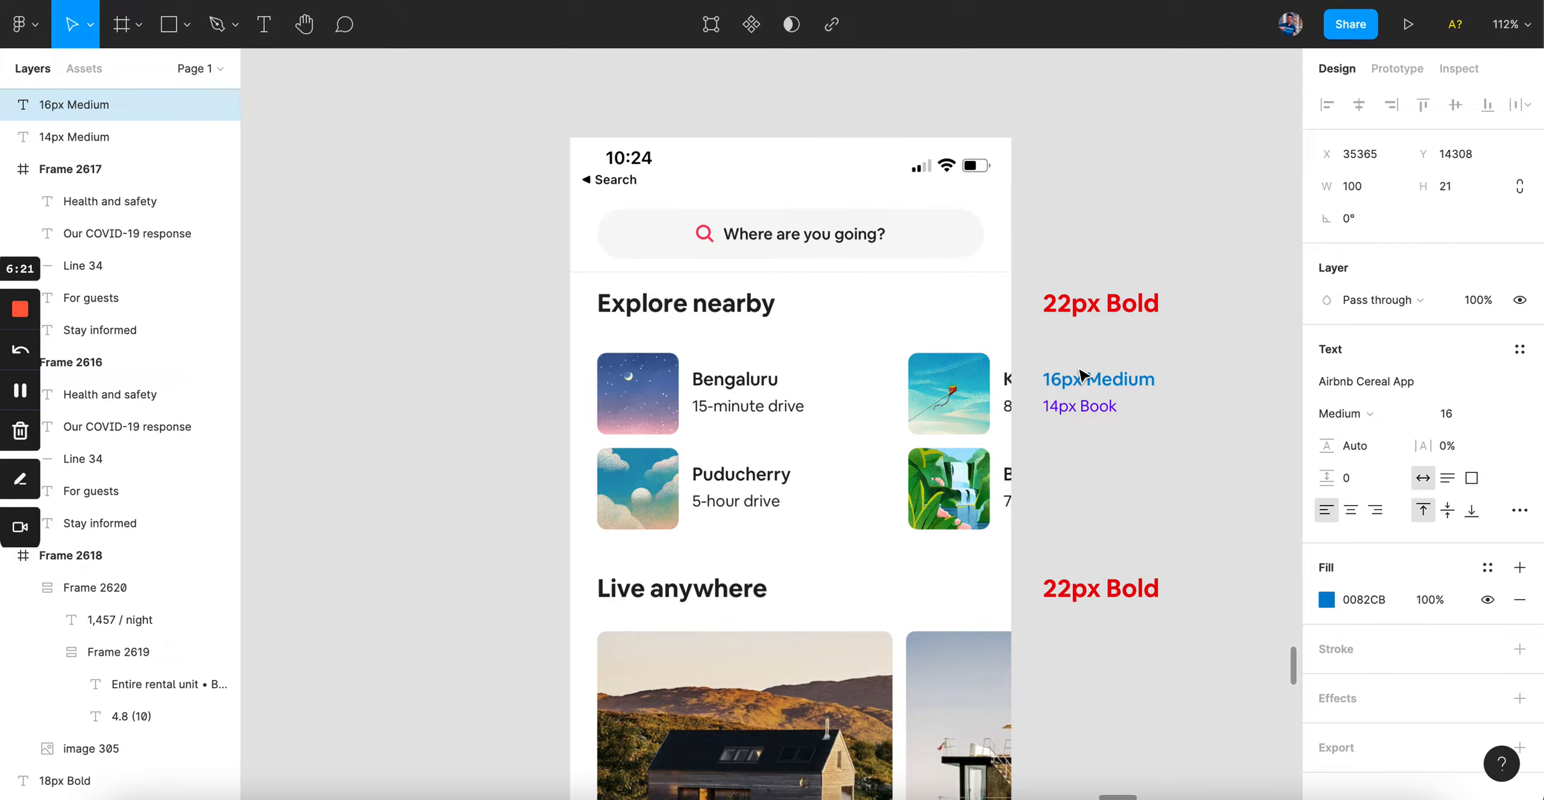
scroll(1079, 369, "down", 3)
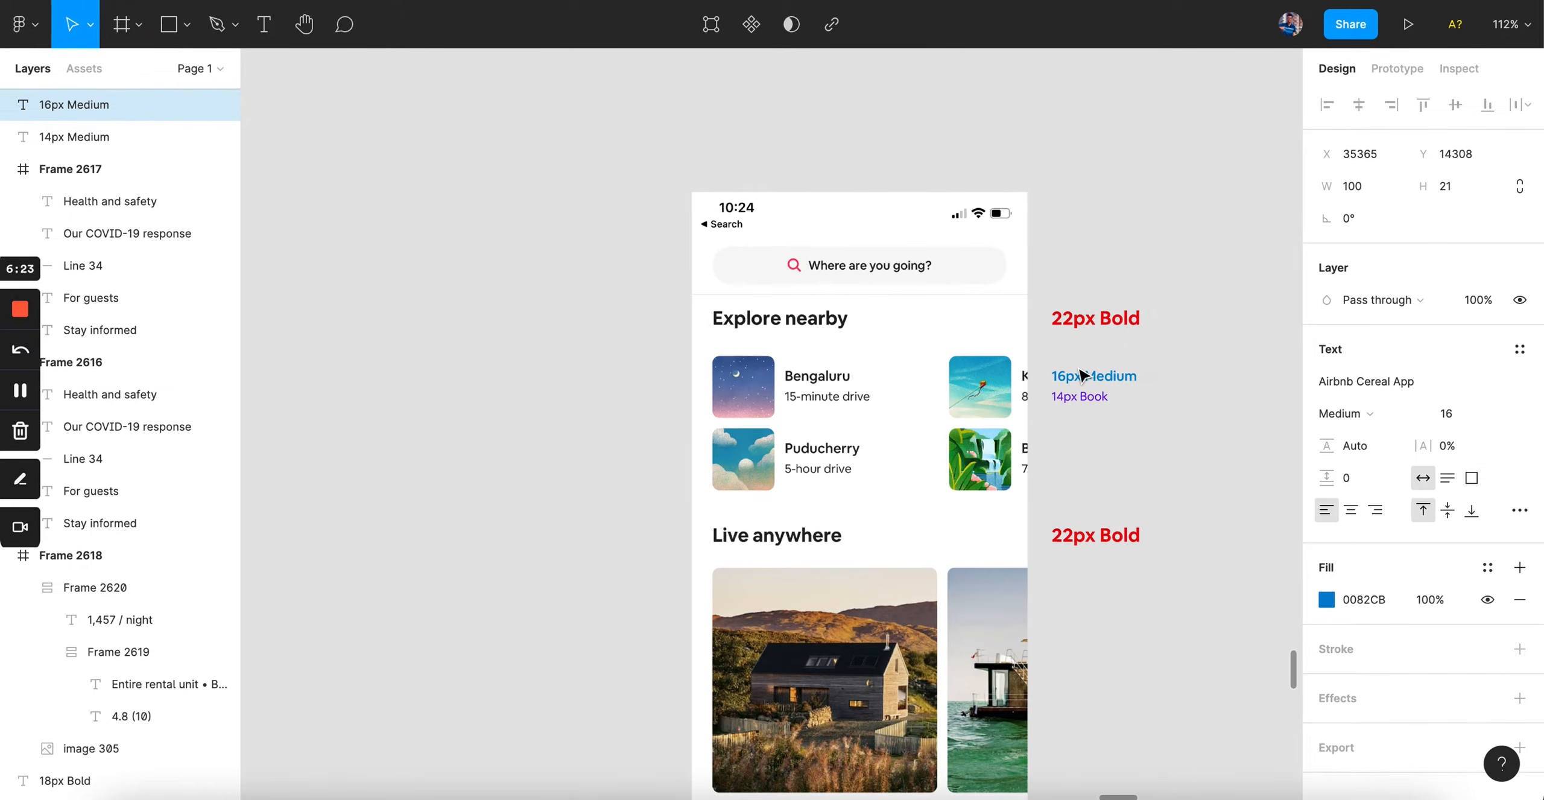
scroll(1079, 369, "right", 20)
scroll(1083, 375, "up", 3)
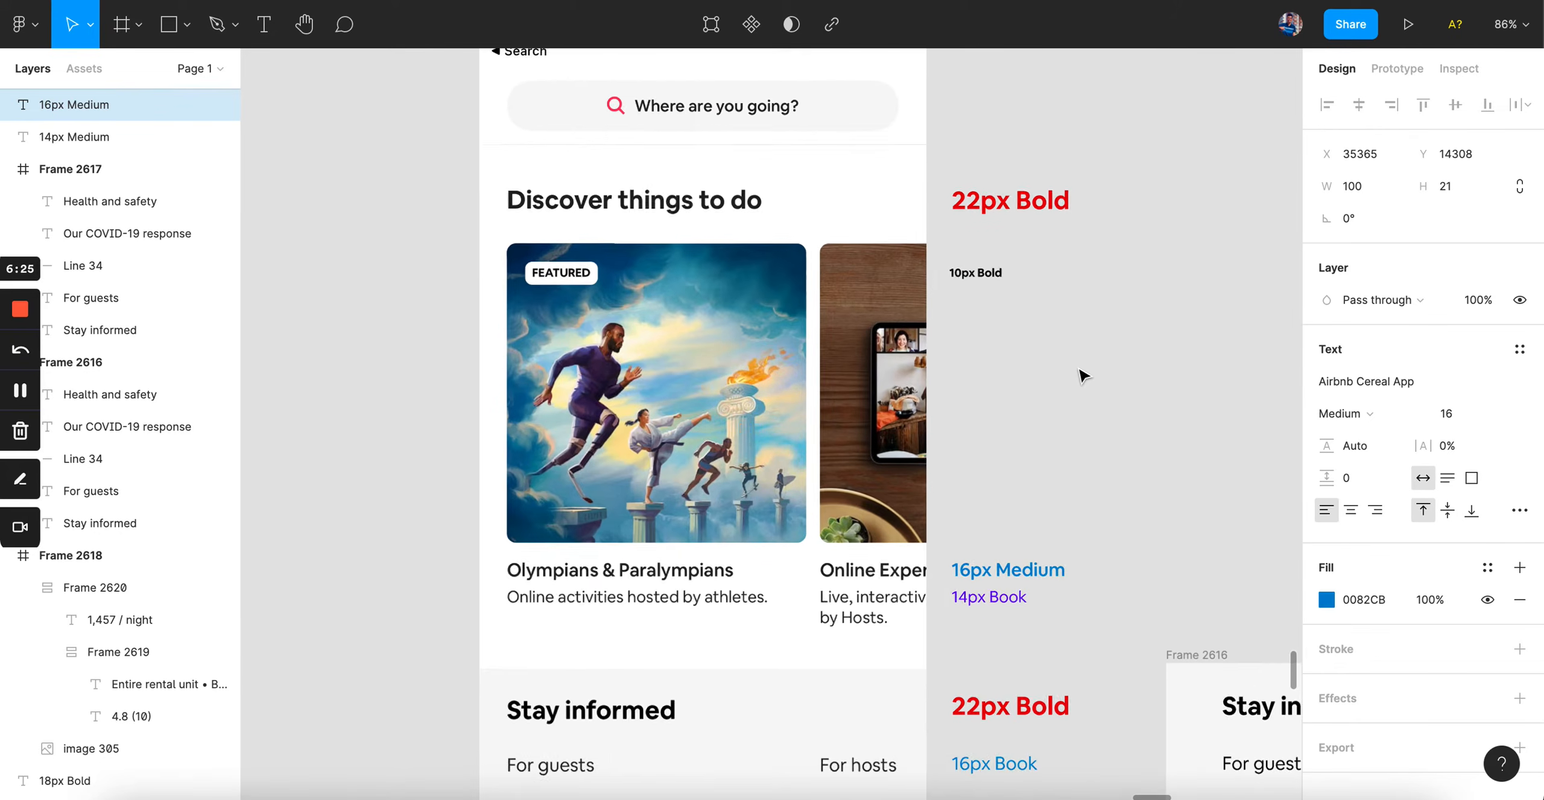
scroll(1083, 375, "down", 3)
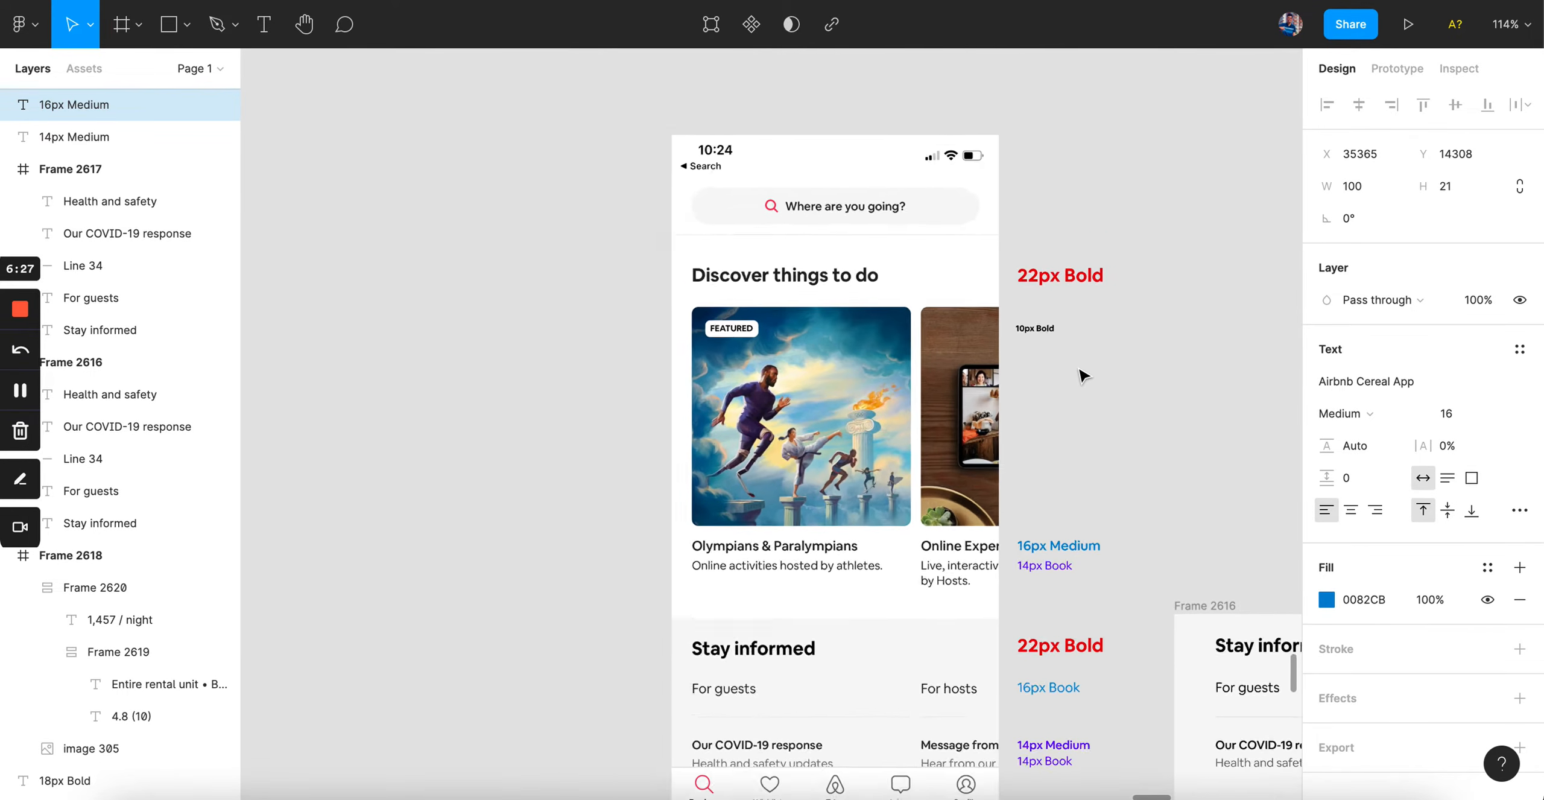
scroll(939, 353, "down", 1)
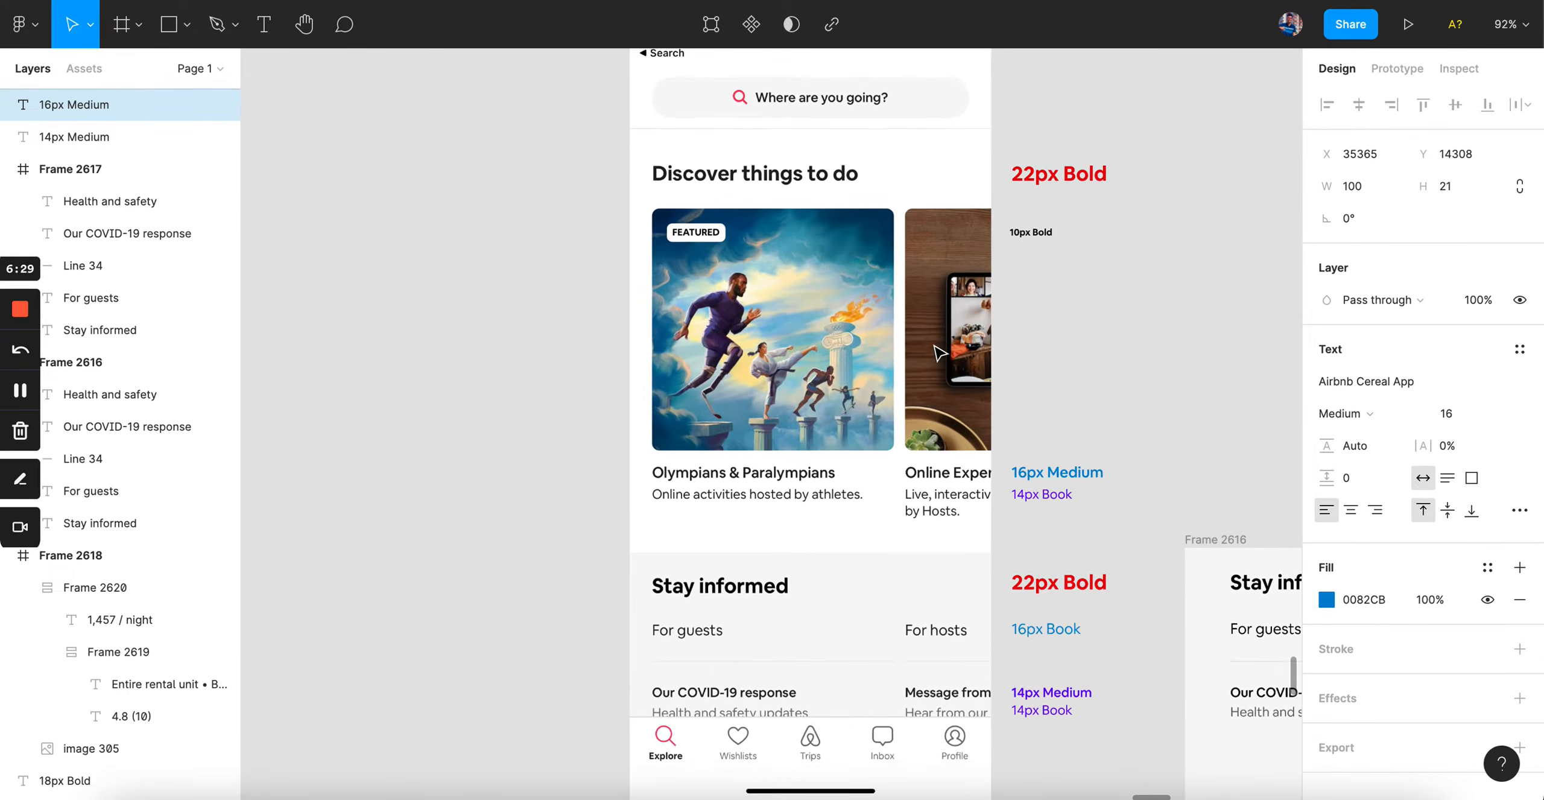
scroll(939, 352, "up", 1)
scroll(944, 325, "up", 3)
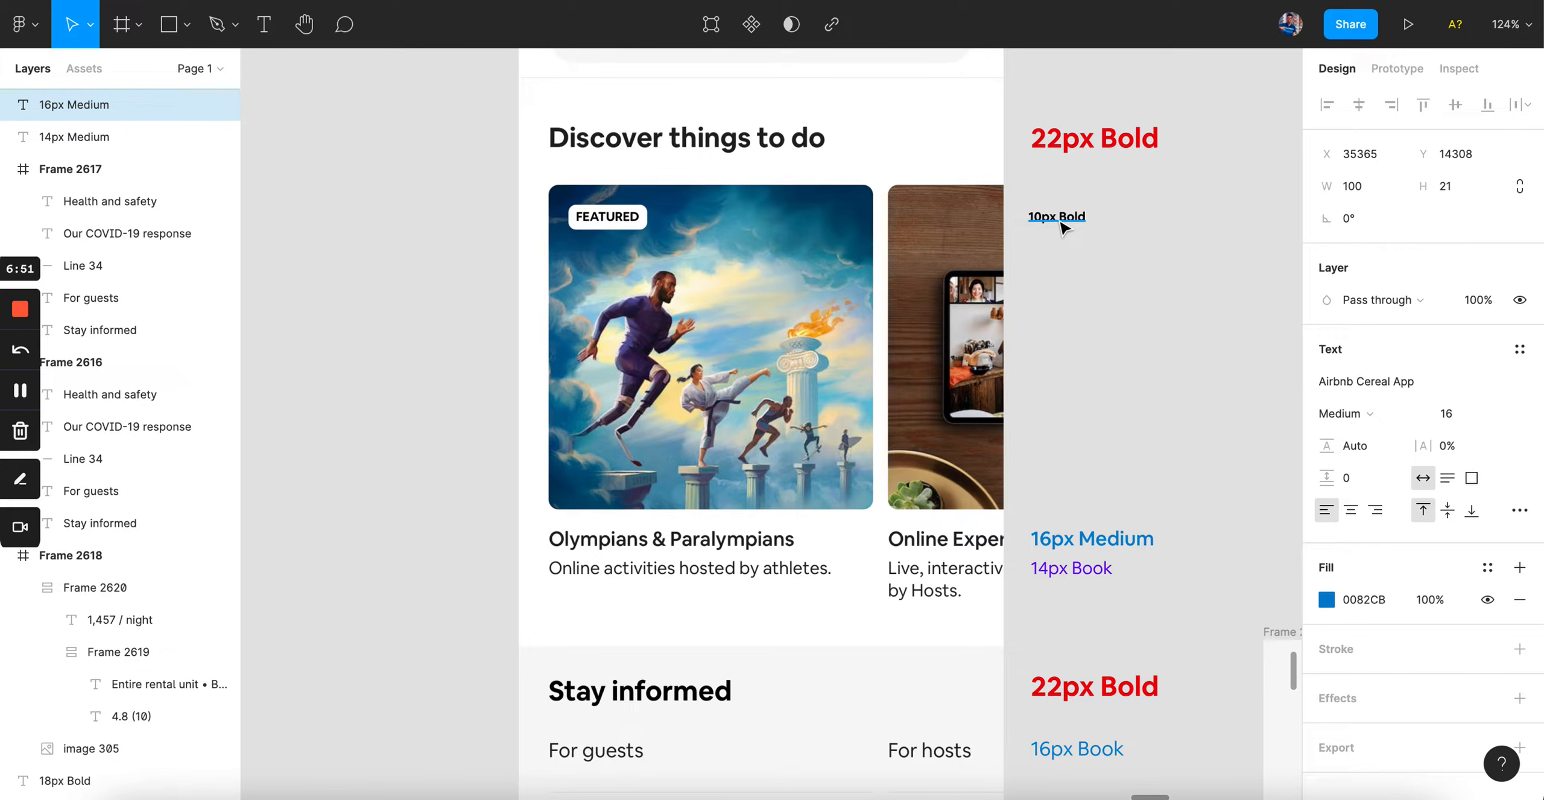
Inspect the 16px Medium and 14px Book labels beside the Olympians & Paralympians card and compare them with the Explore nearby labels
scroll(1092, 491, "up", 3)
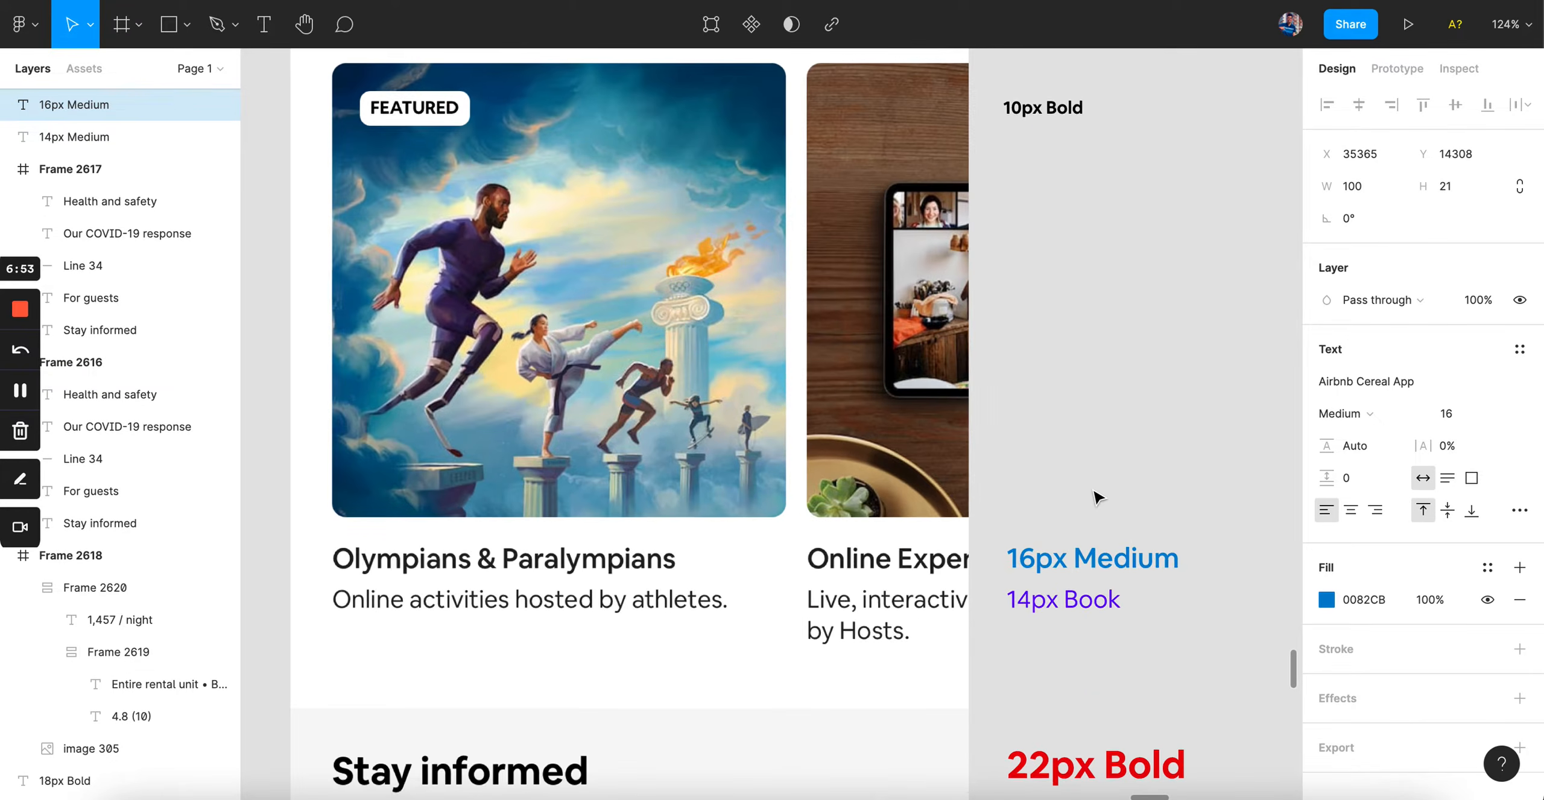
left_click(1075, 564)
left_click(1065, 603)
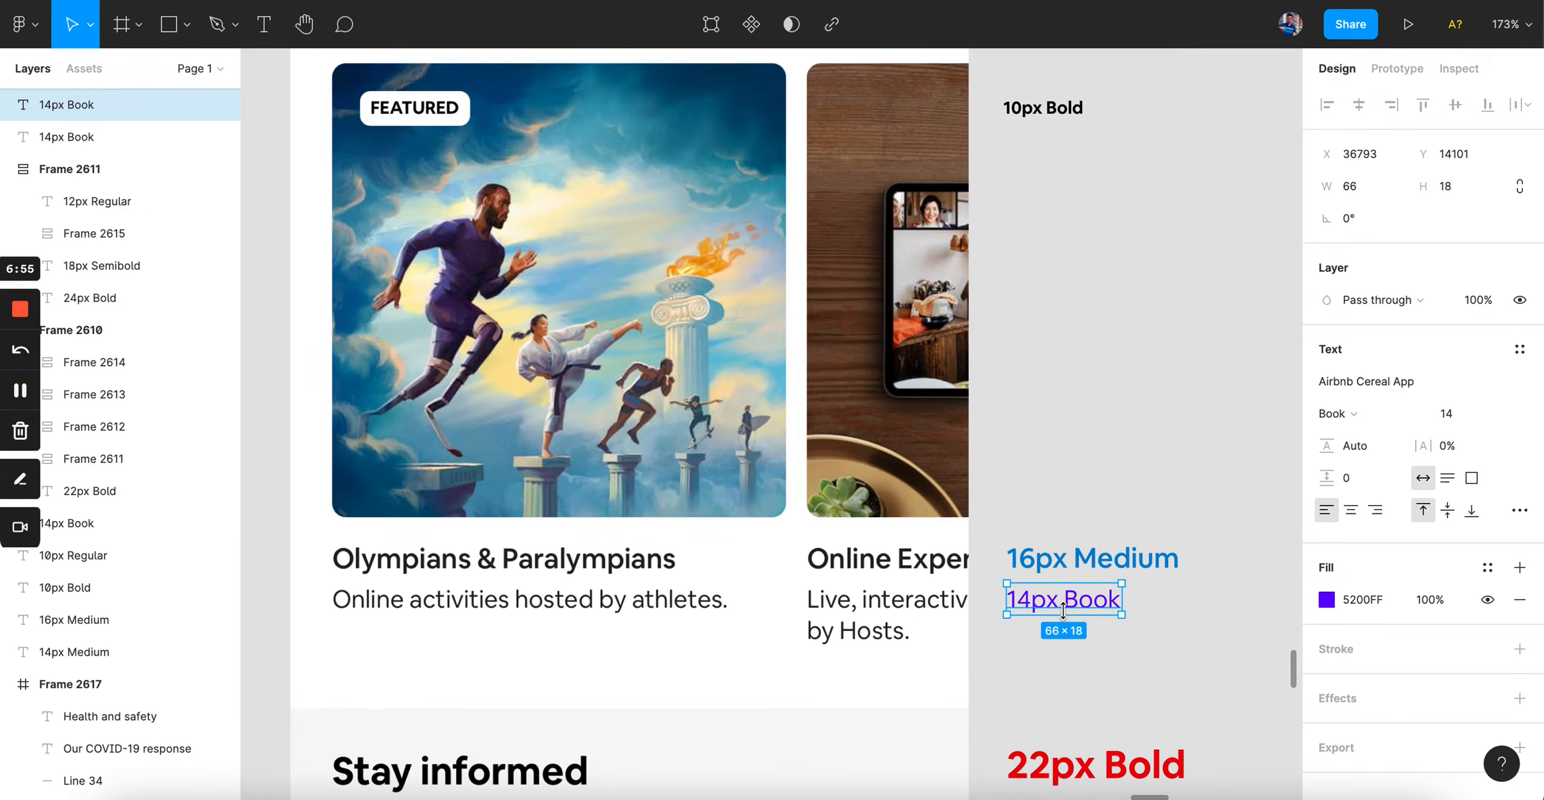
scroll(1066, 615, "down", 4)
scroll(1069, 620, "left", 12)
scroll(1068, 620, "down", 3)
scroll(1068, 620, "left", 2)
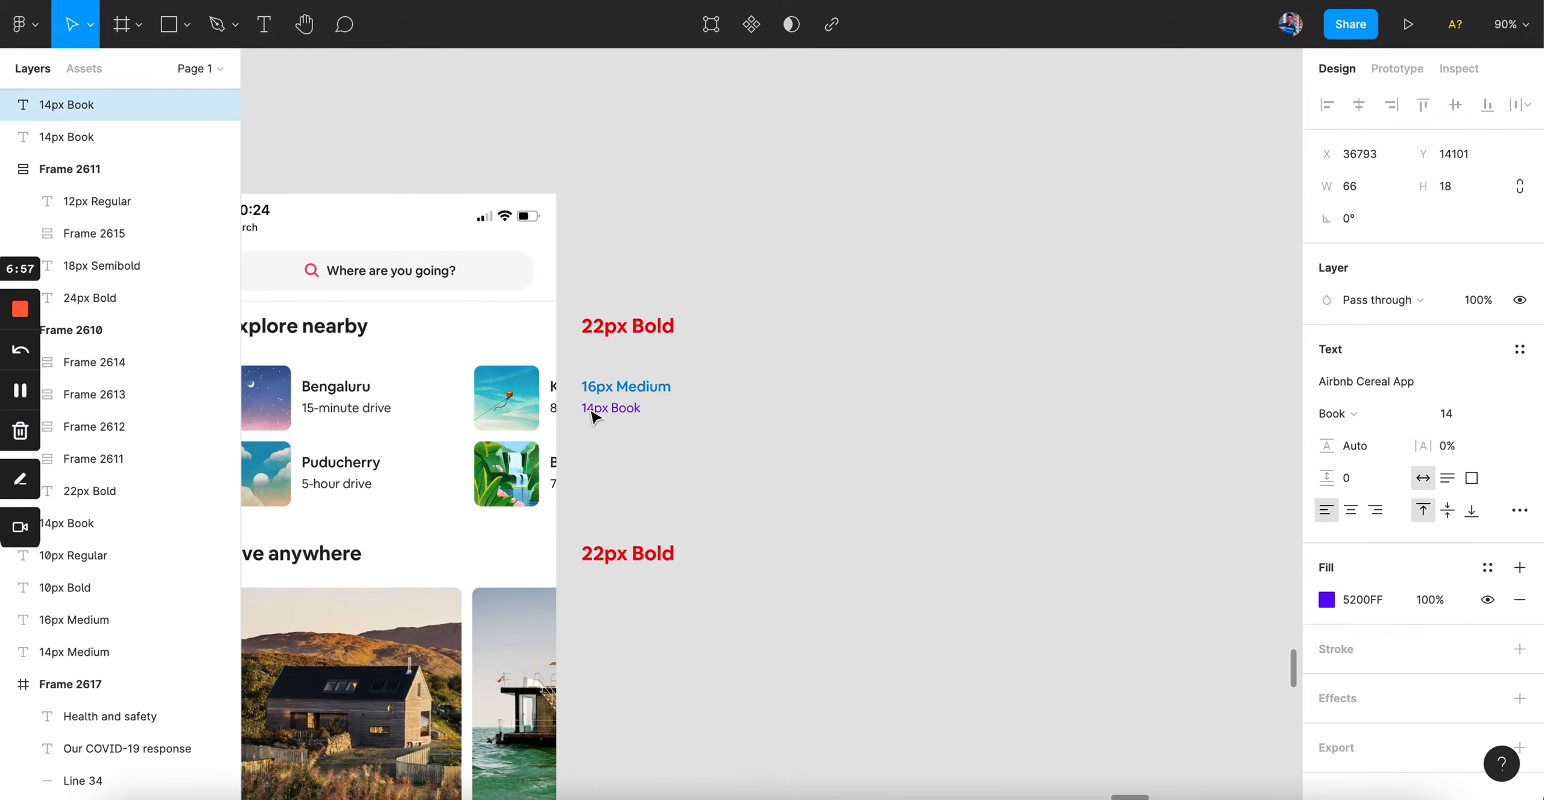
scroll(792, 444, "right", 12)
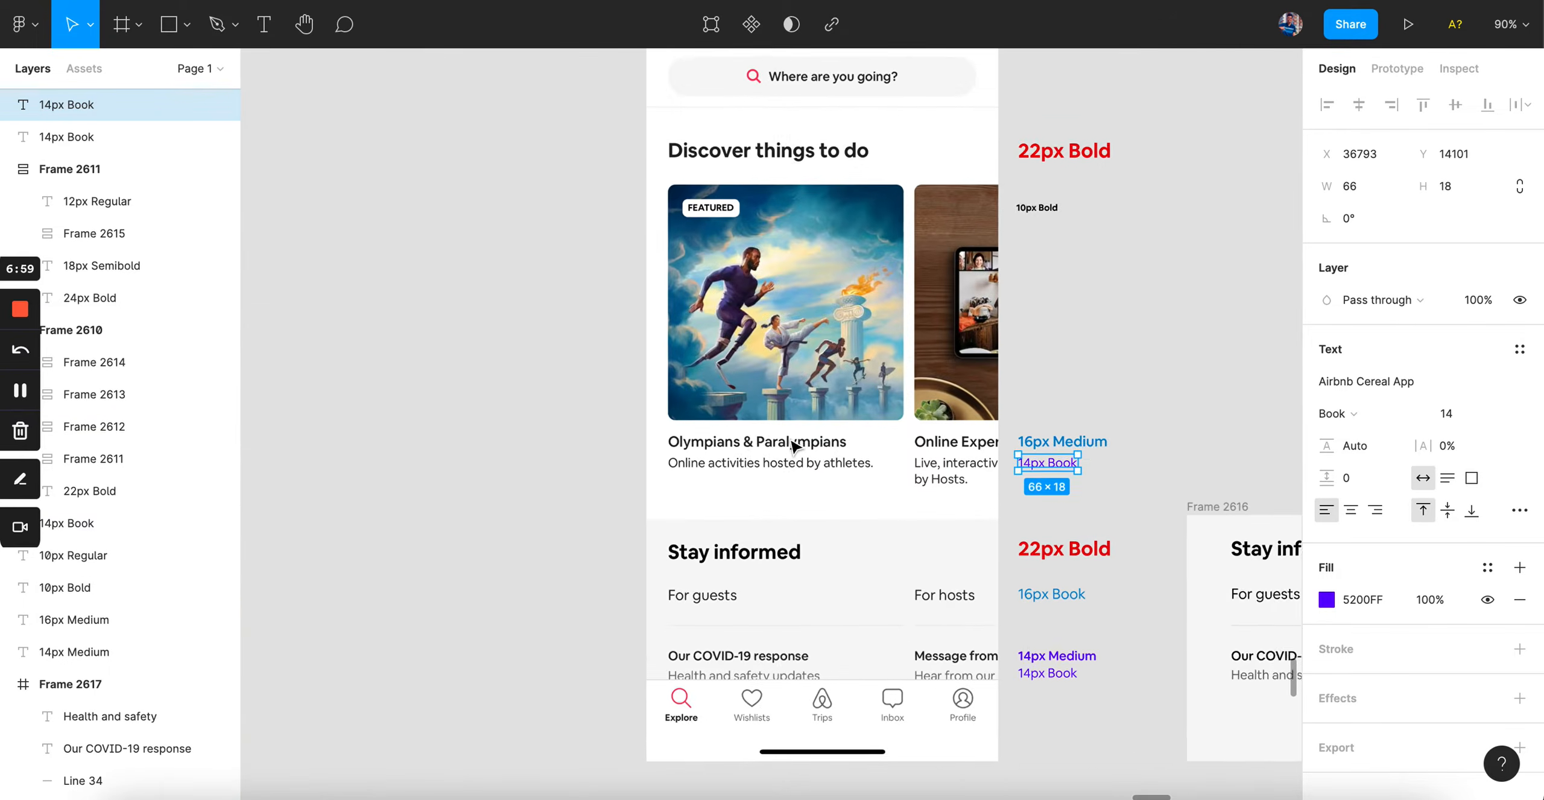
Inspect the 16px Book label beside For guests in Stay informed and compare it with the 16px Medium labels on both screens
scroll(793, 444, "up", 5)
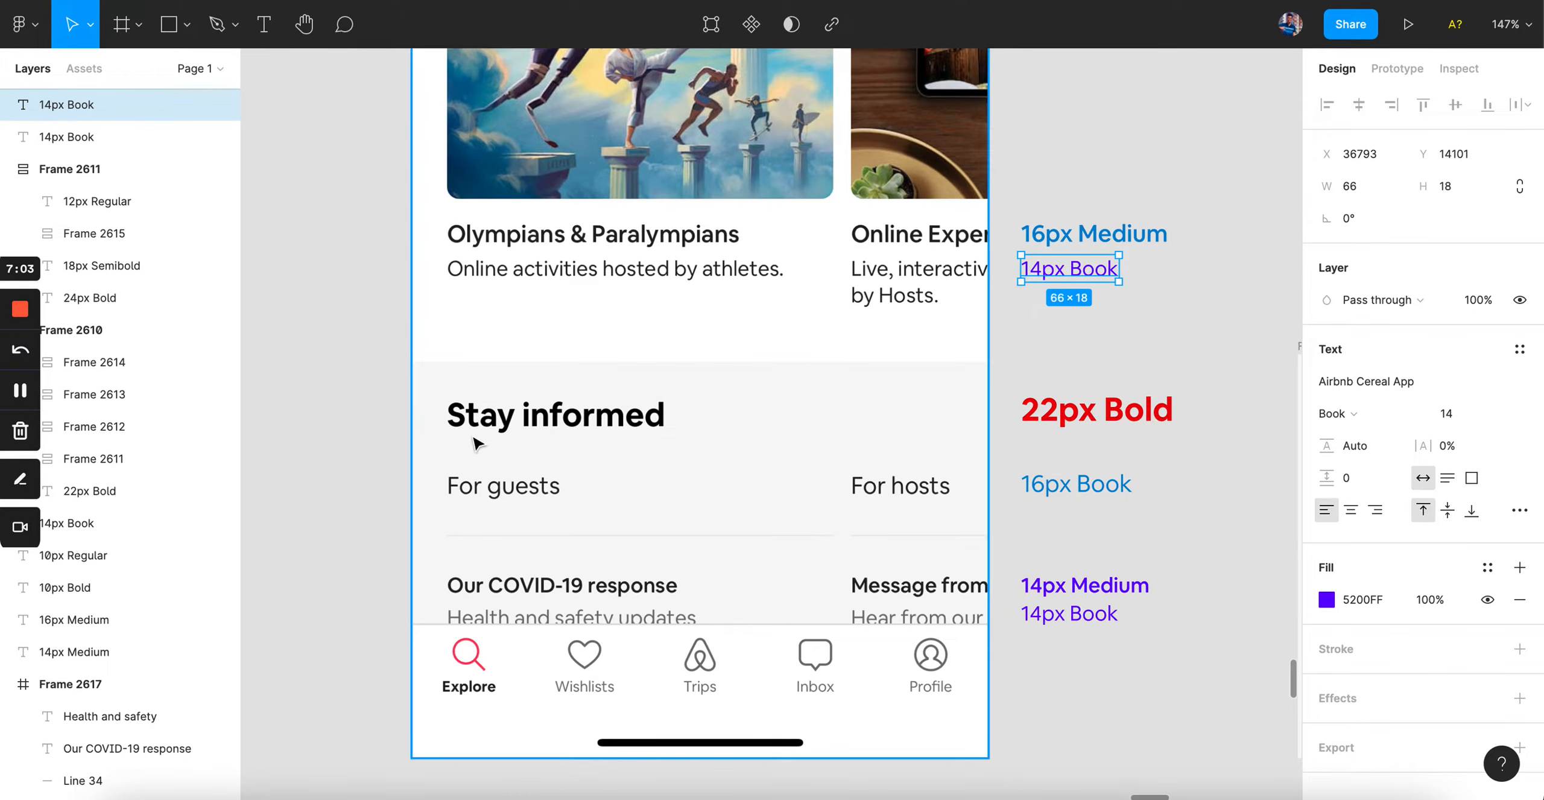
left_click(1088, 492)
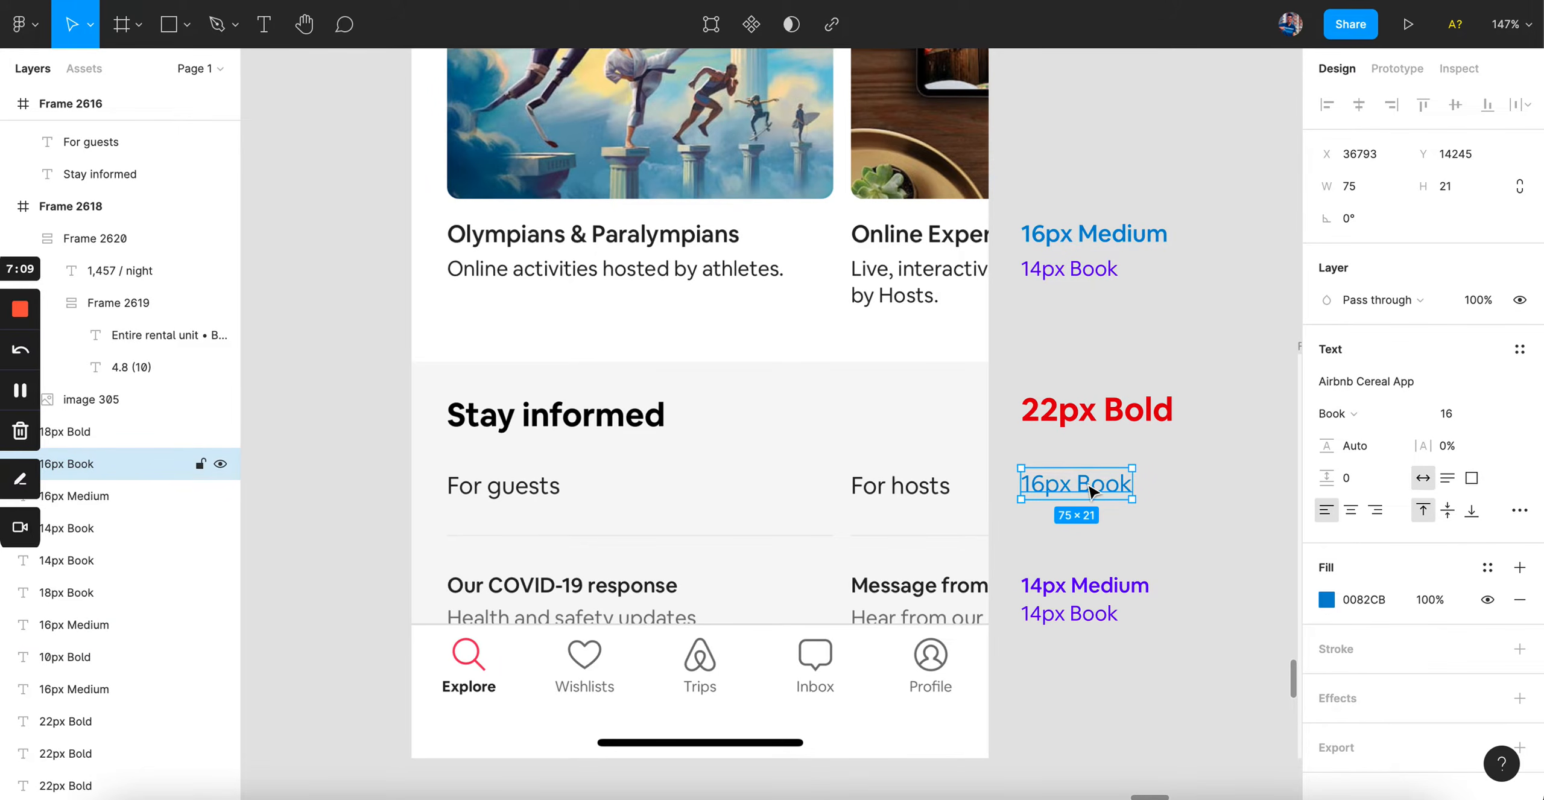
scroll(1107, 240, "down", 3)
scroll(1107, 241, "up", 2)
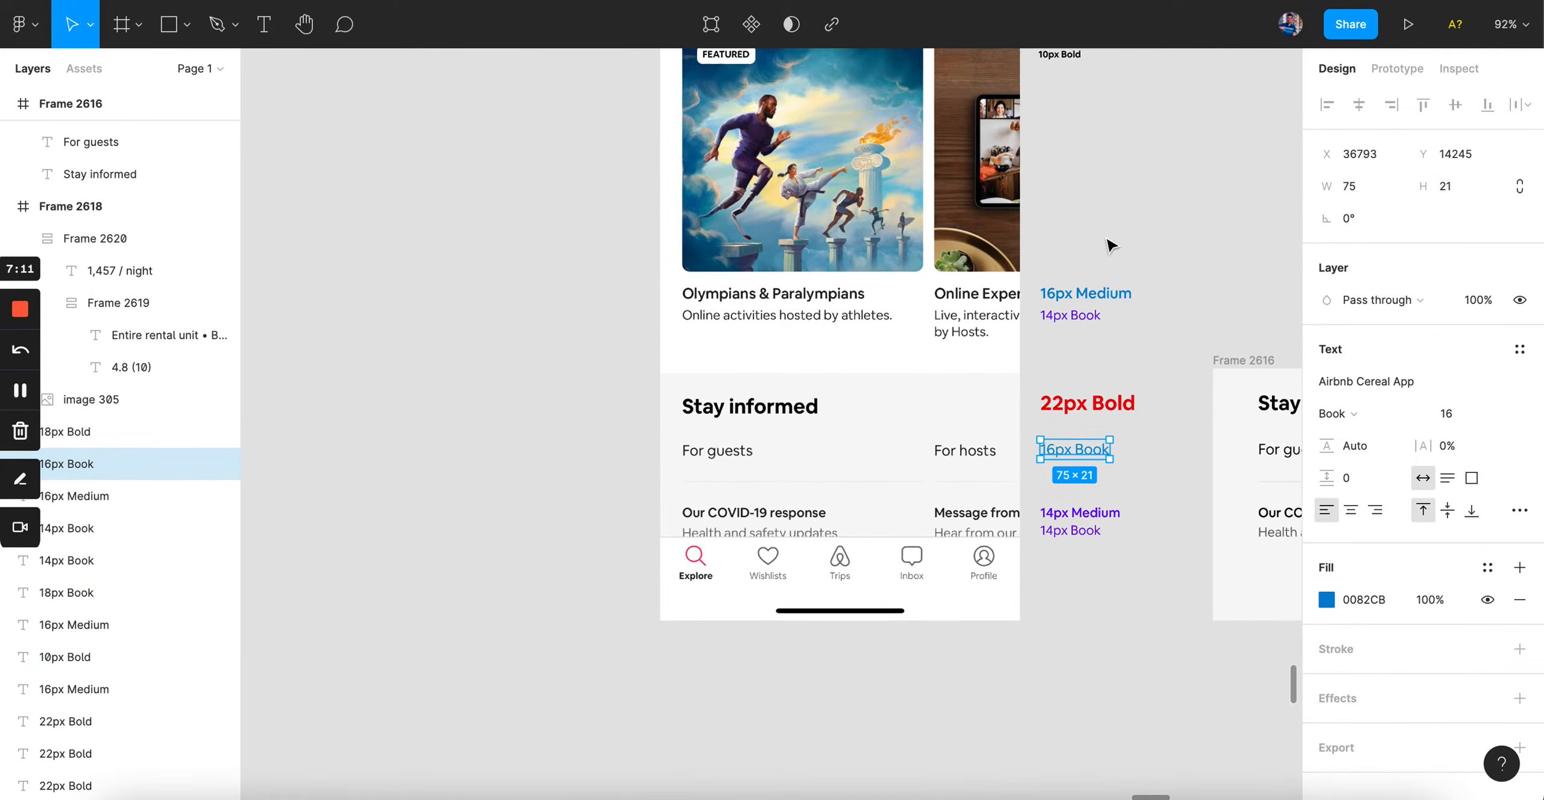
left_click(1102, 322)
scroll(1103, 323, "up", 10)
scroll(1104, 328, "left", 4)
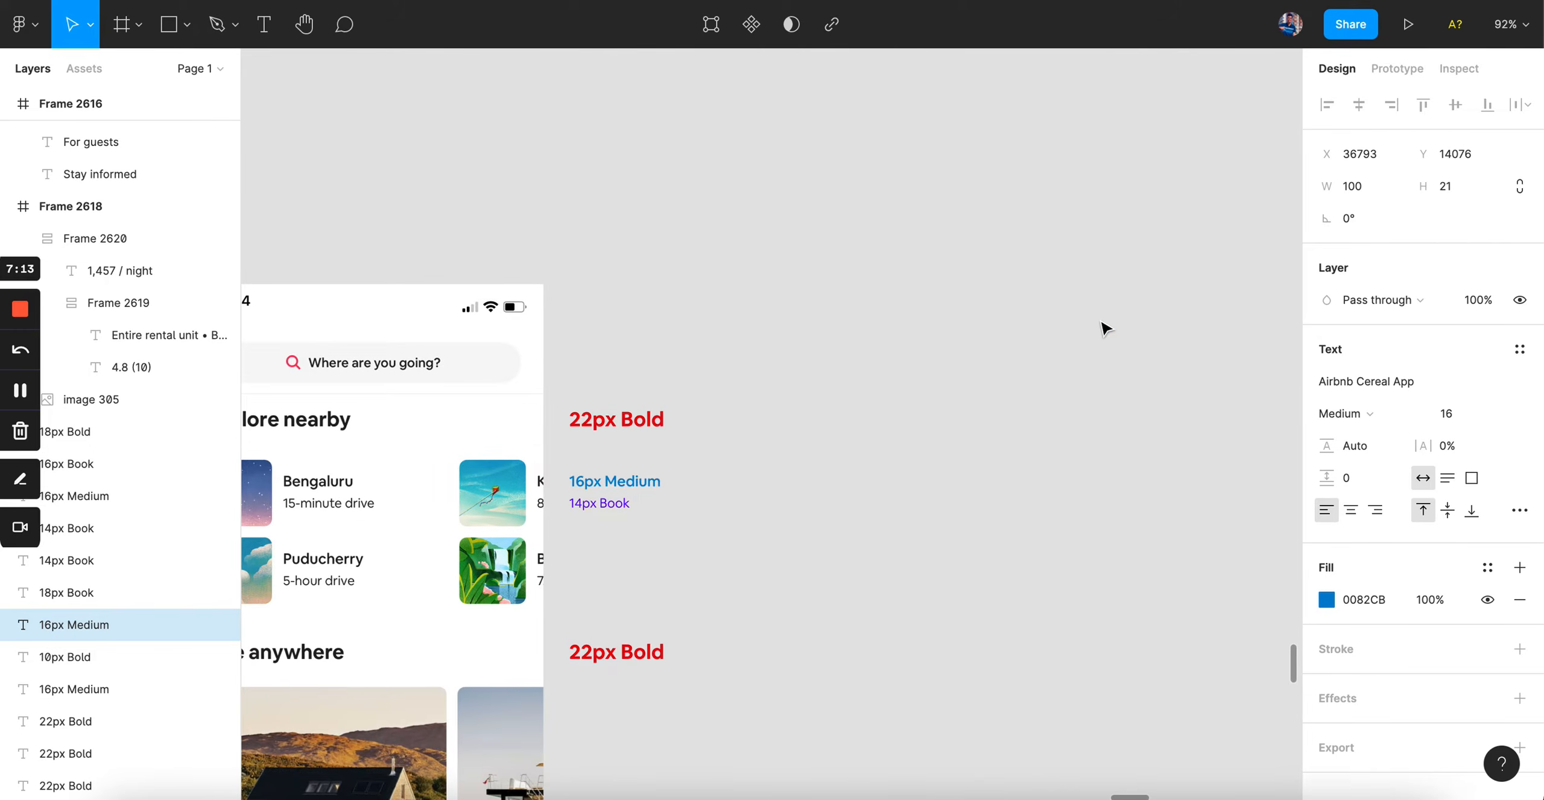
scroll(635, 485, "down", 10)
scroll(988, 513, "up", 2)
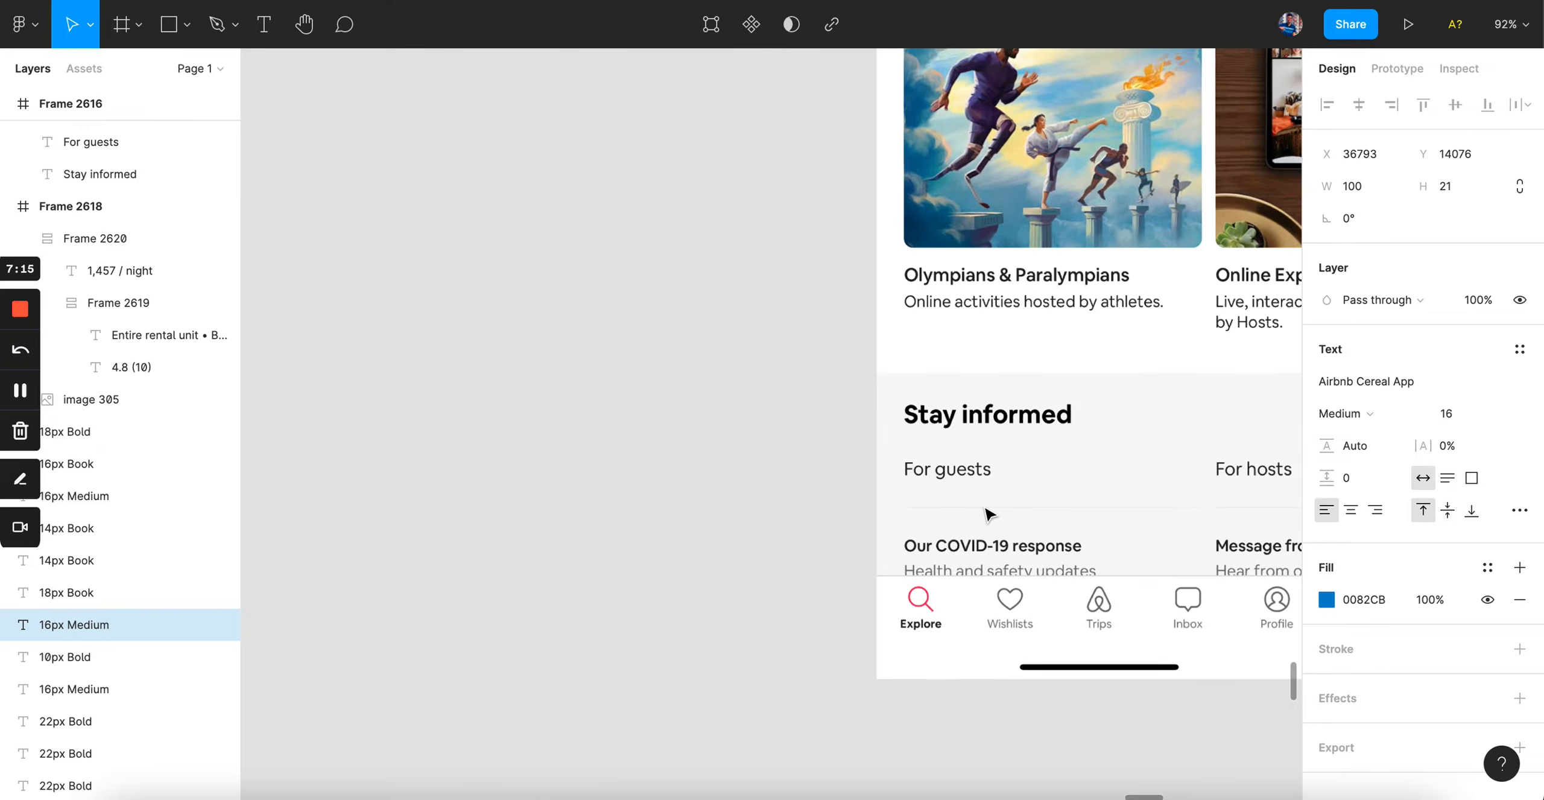
scroll(988, 513, "right", 5)
scroll(986, 513, "up", 3)
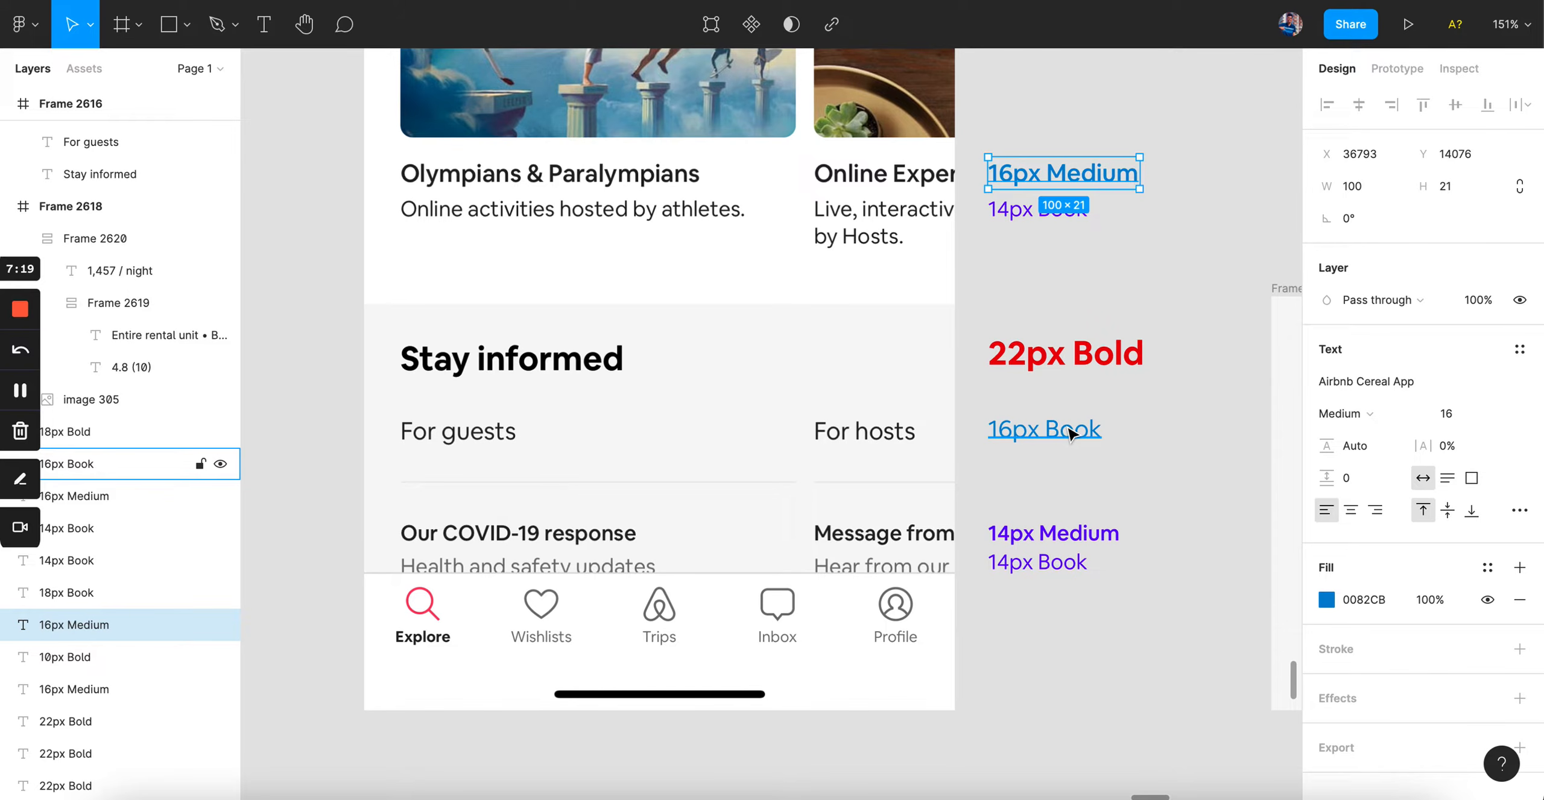
Inspect the 14px Medium and 16px Book labels beside the Stay informed section, comparing their size, weight and color
left_click(1056, 537)
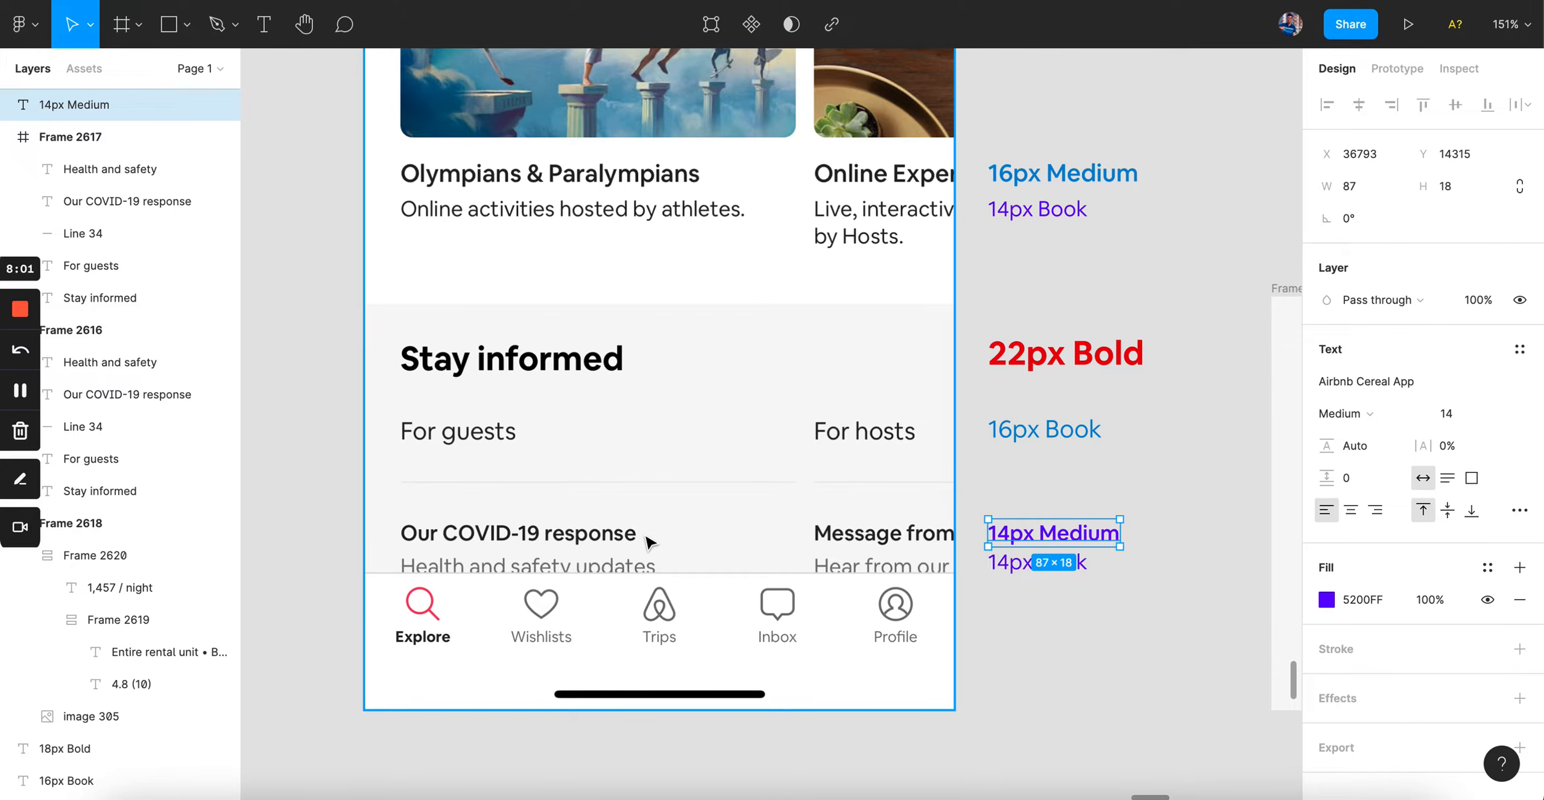
left_click(1041, 439)
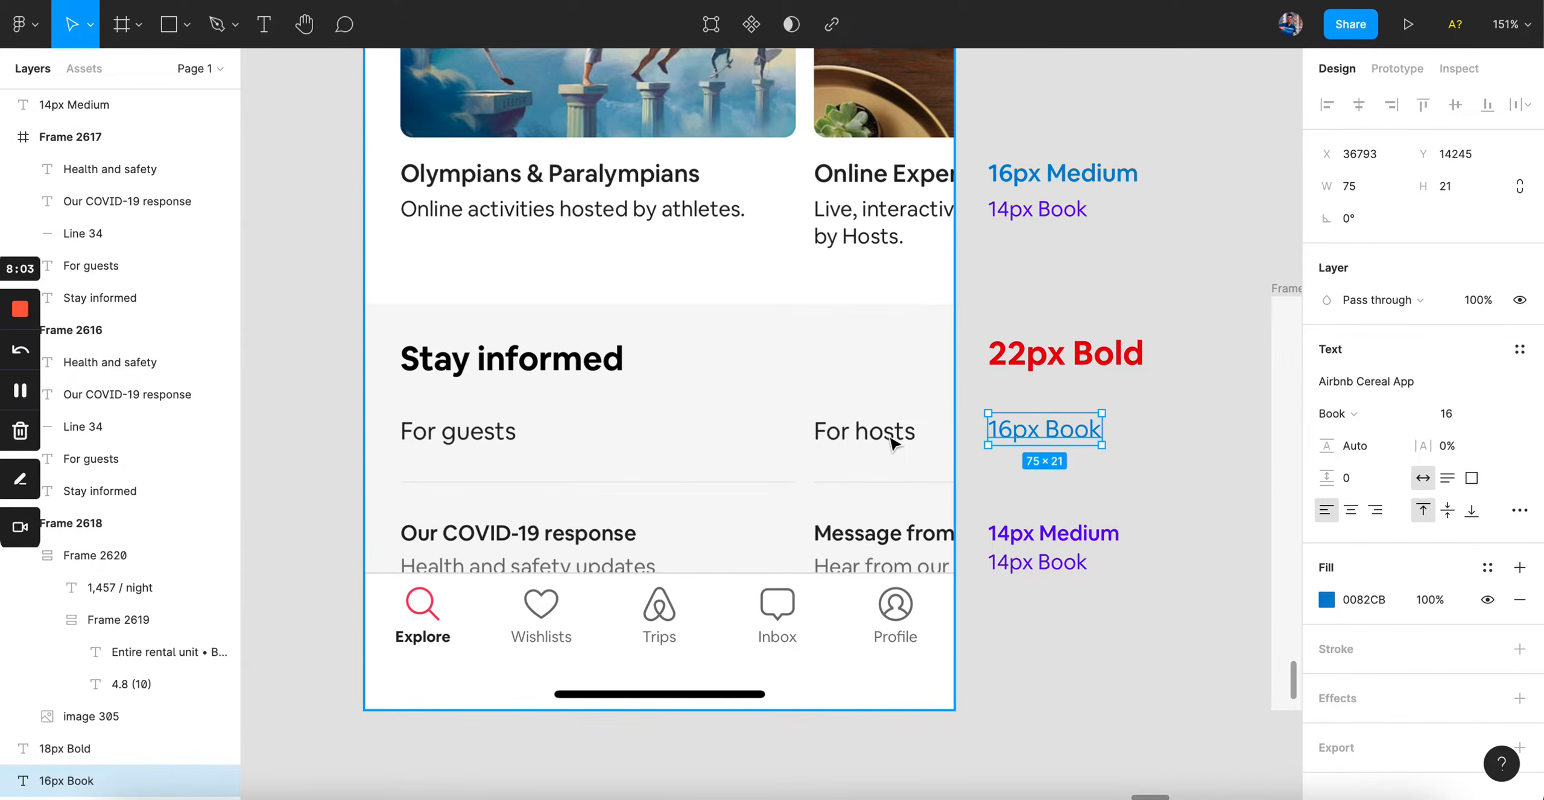
scroll(1113, 196, "right", 10)
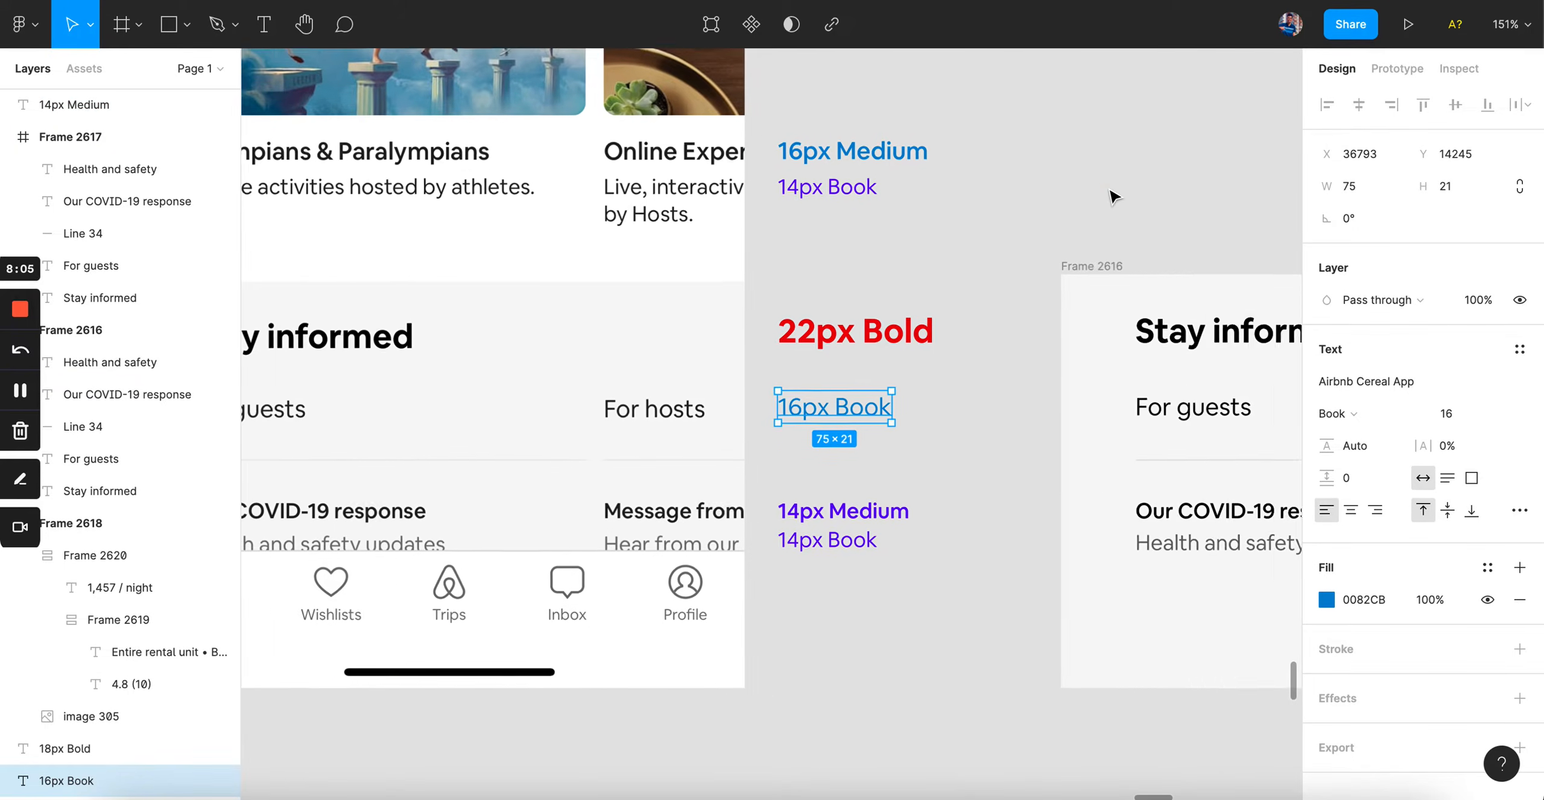
scroll(1113, 196, "right", 2)
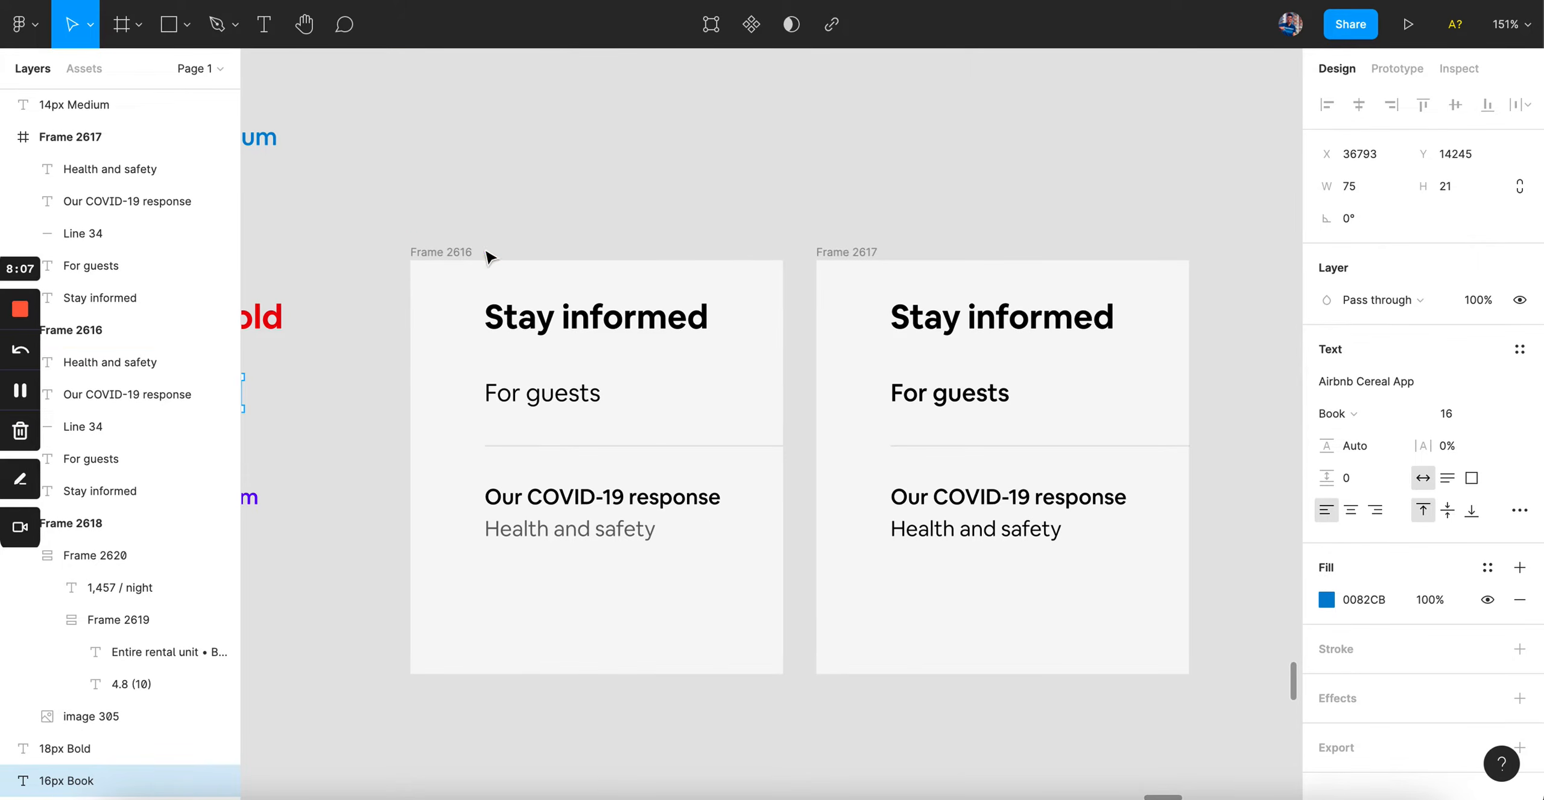
Select Frame 2616 and compare its text styling with the Stay informed section of the original app screen
left_click(453, 252)
scroll(558, 377, "left", 3)
scroll(558, 377, "left", 12)
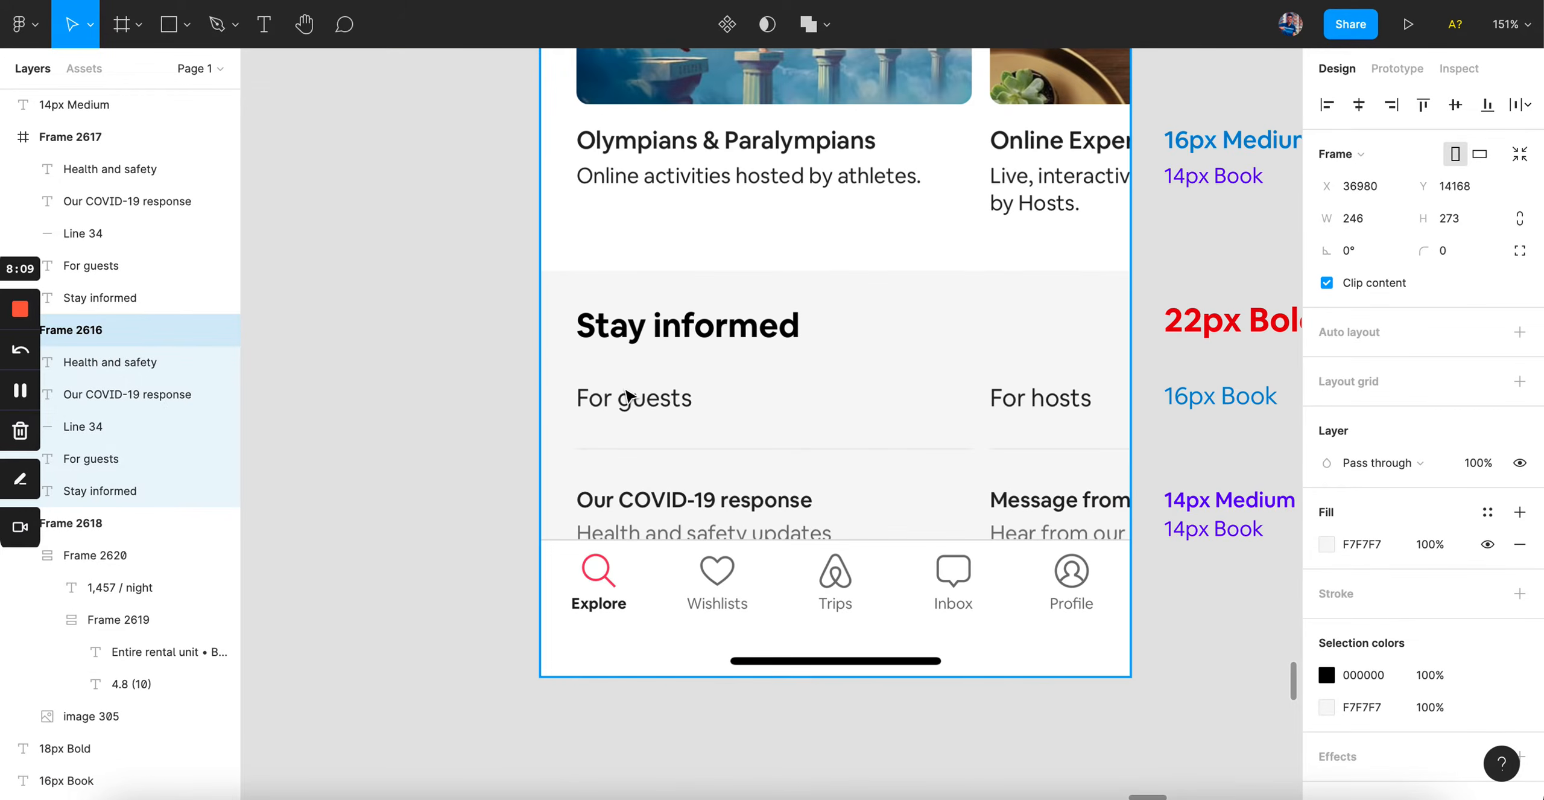
scroll(734, 372, "right", 6)
scroll(868, 509, "right", 9)
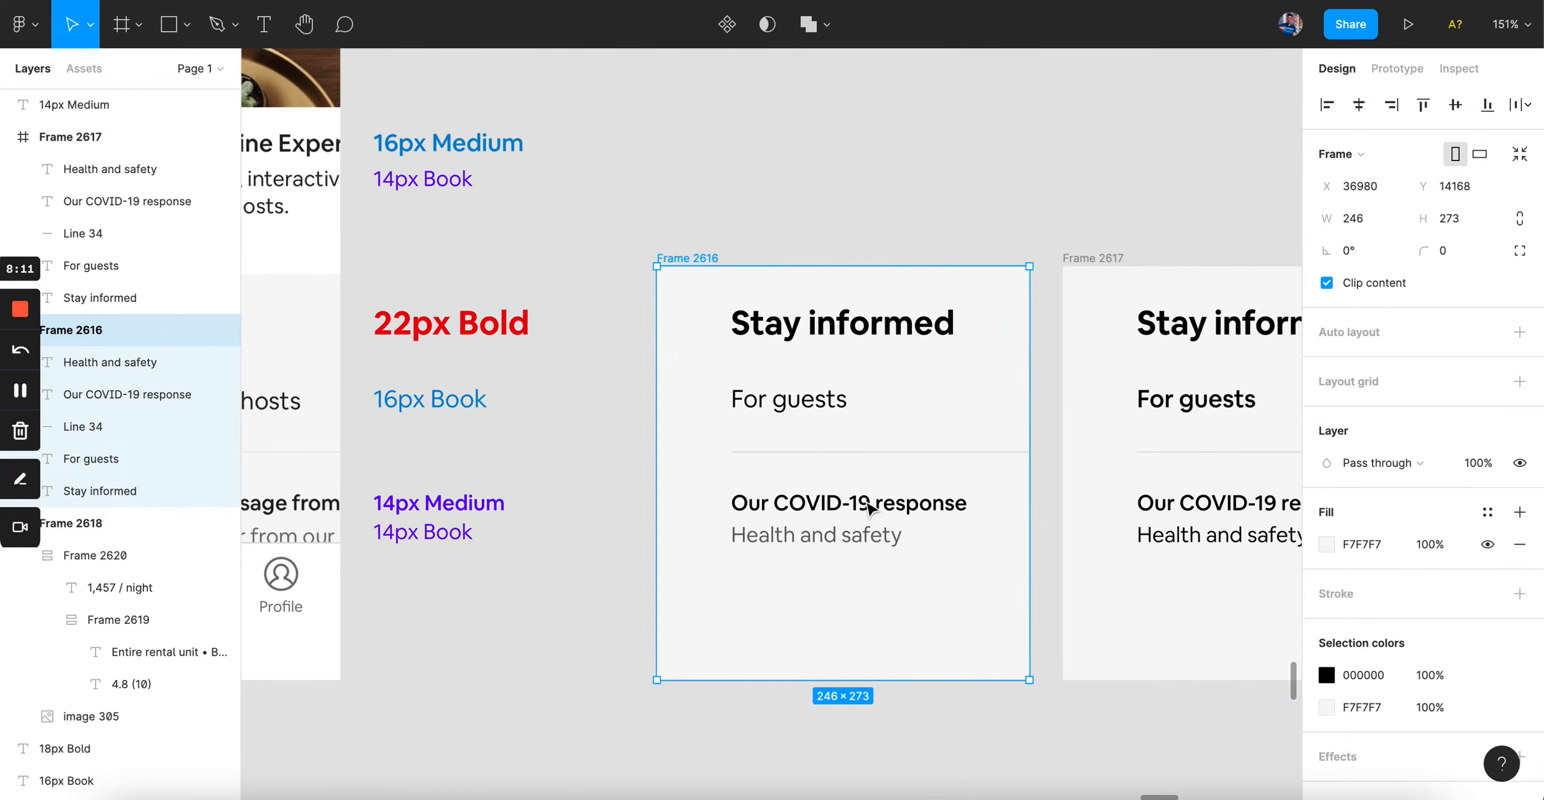
key("XF86AudioMute")
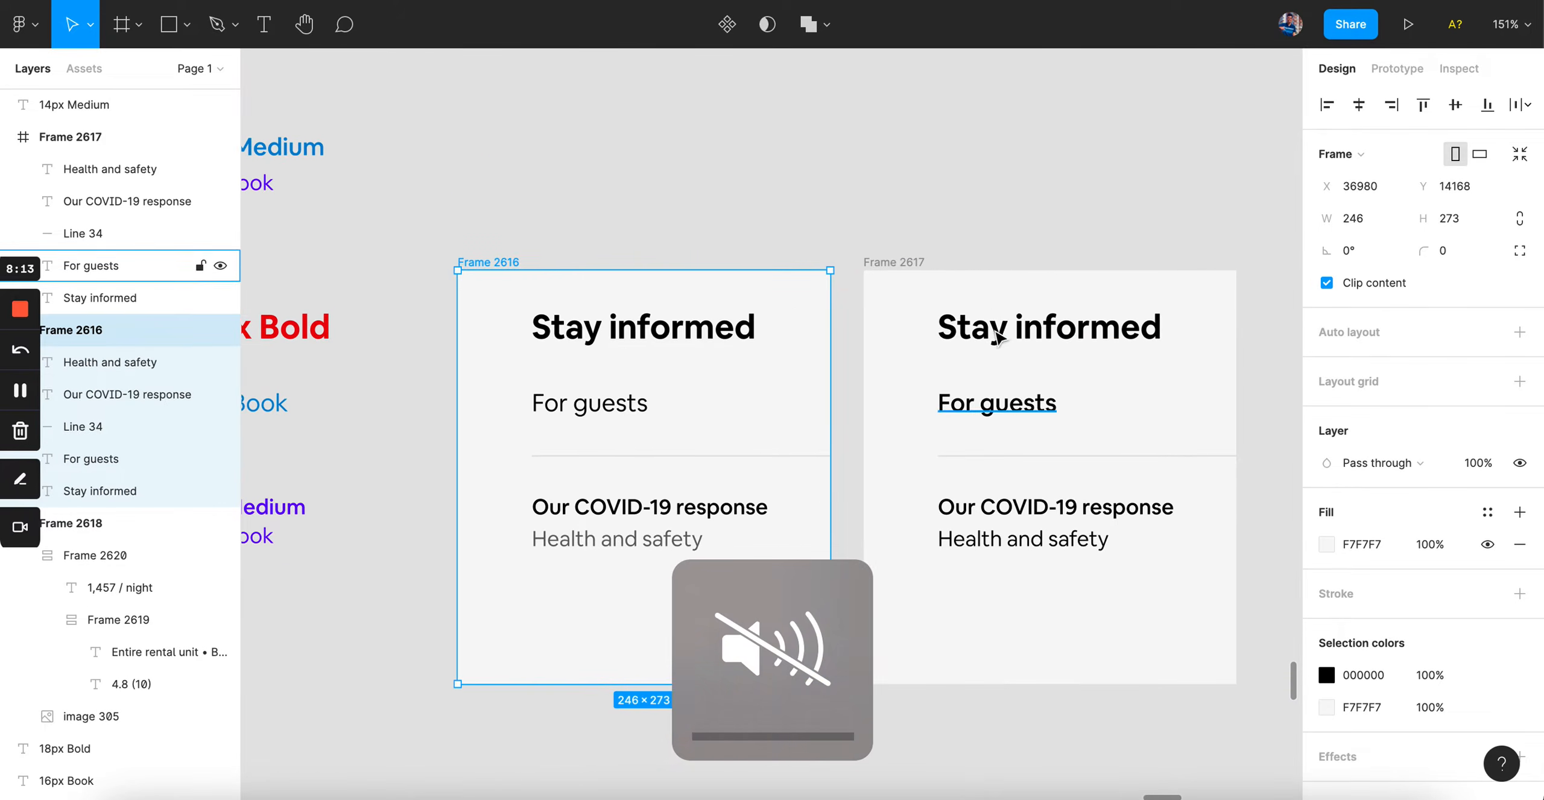
Inspect the Stay informed and For guests text in Frame 2617, comparing them with the labels beside the original screen
left_click(977, 271)
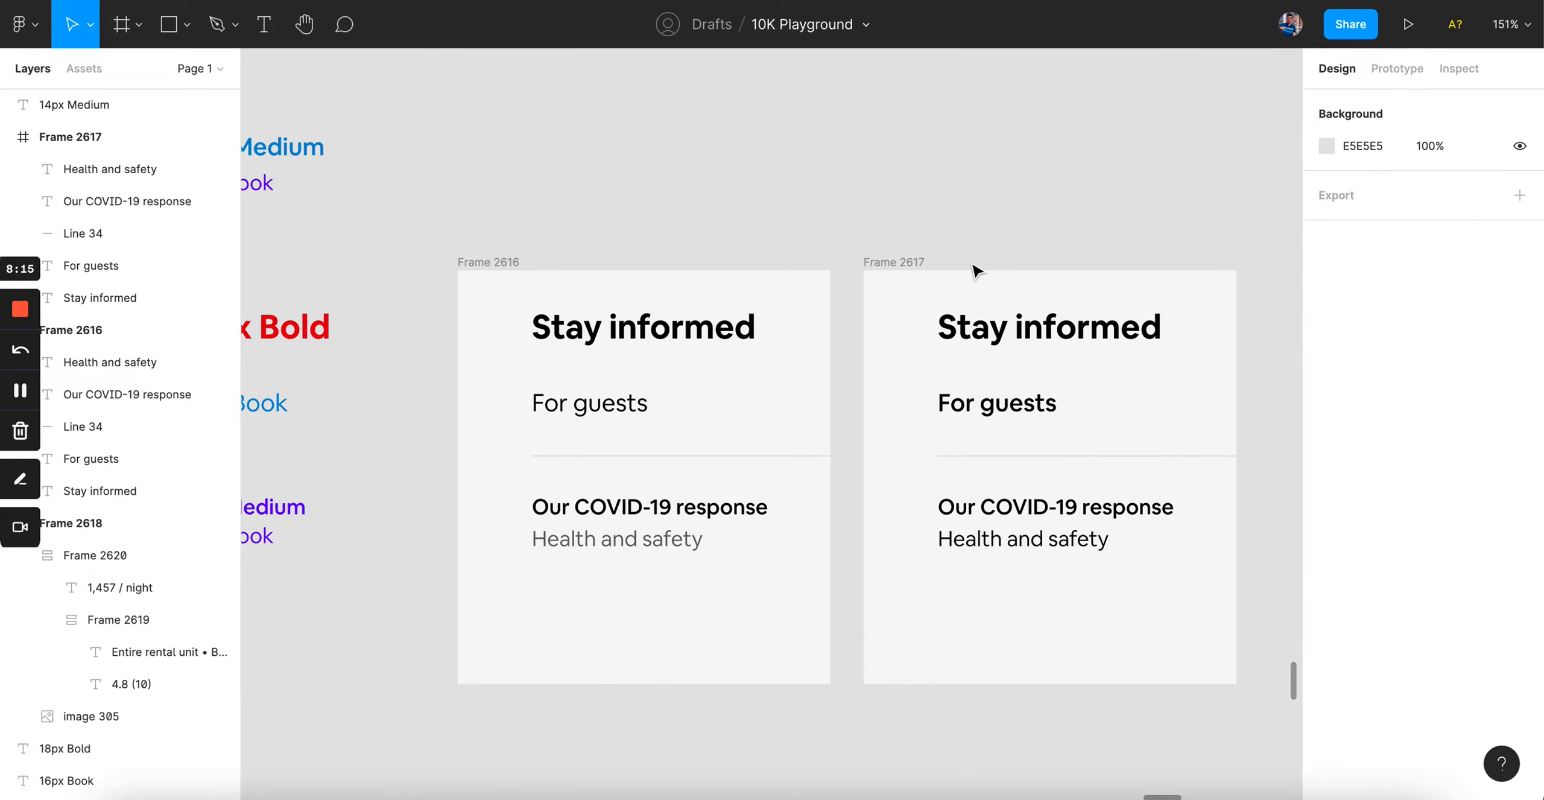
left_click(1002, 329)
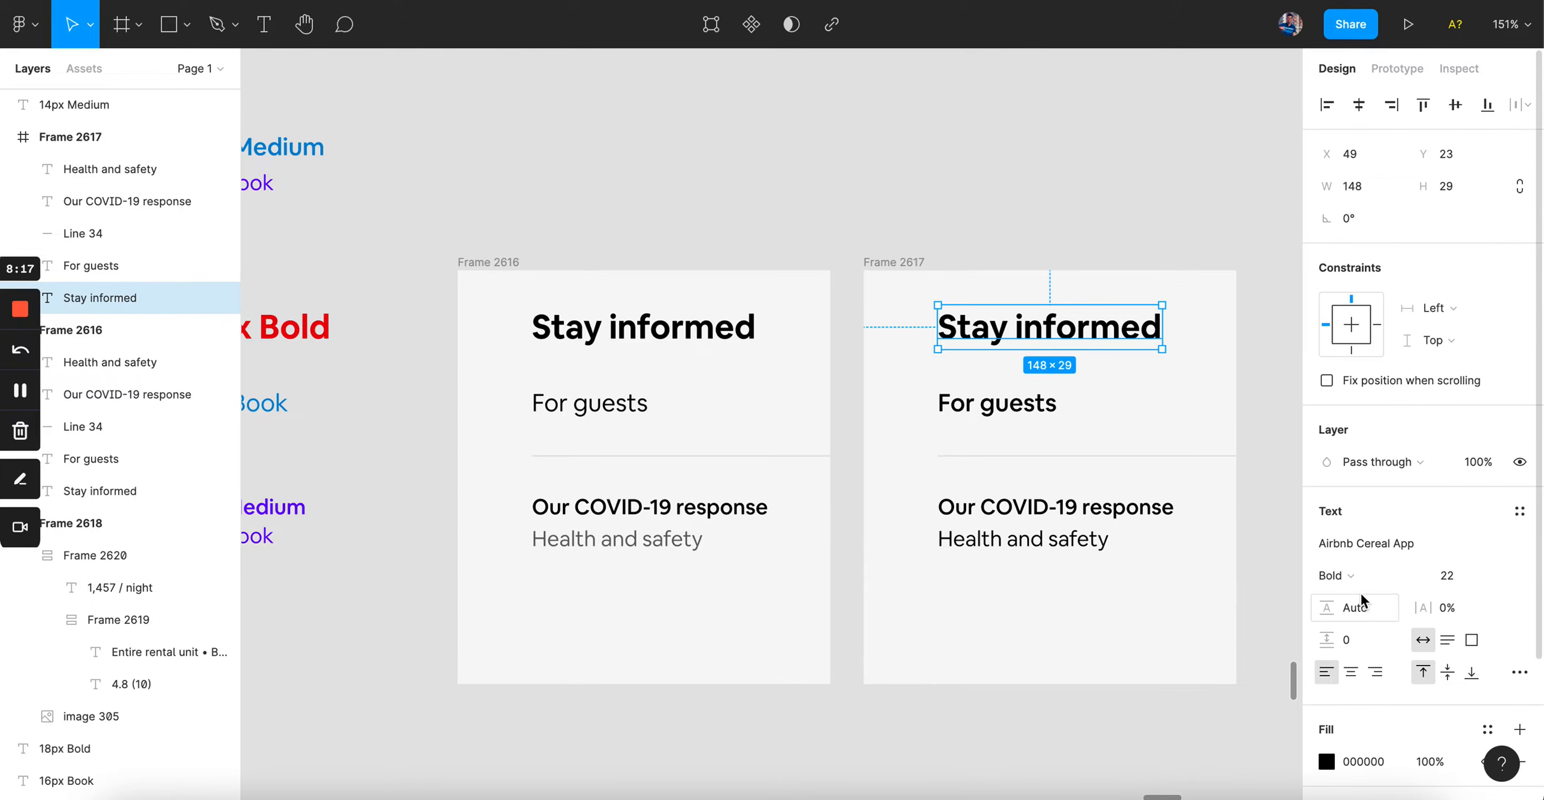
left_click(120, 266)
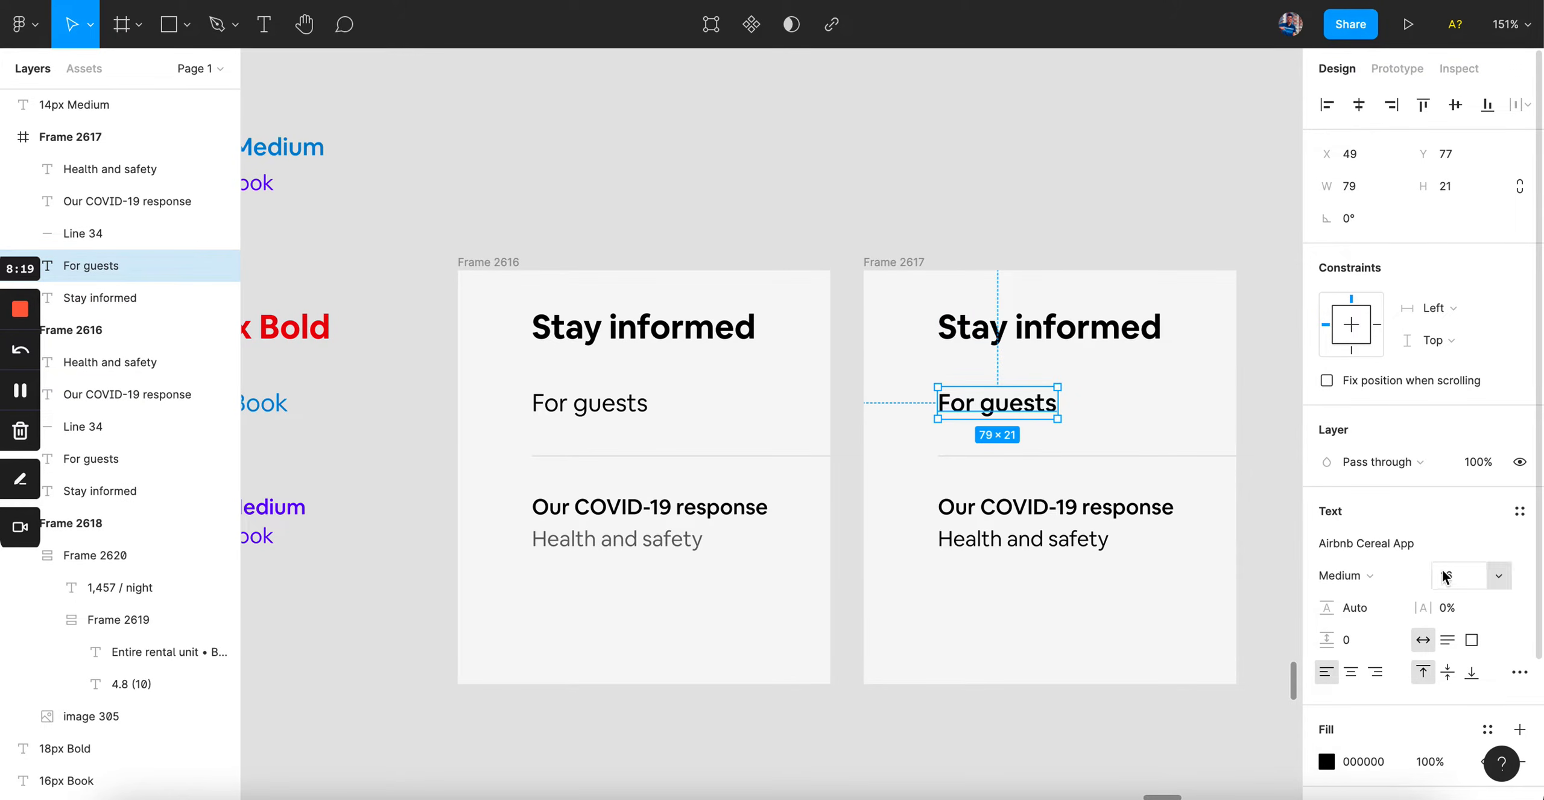
scroll(1206, 579, "left", 5)
scroll(1206, 579, "up", 1)
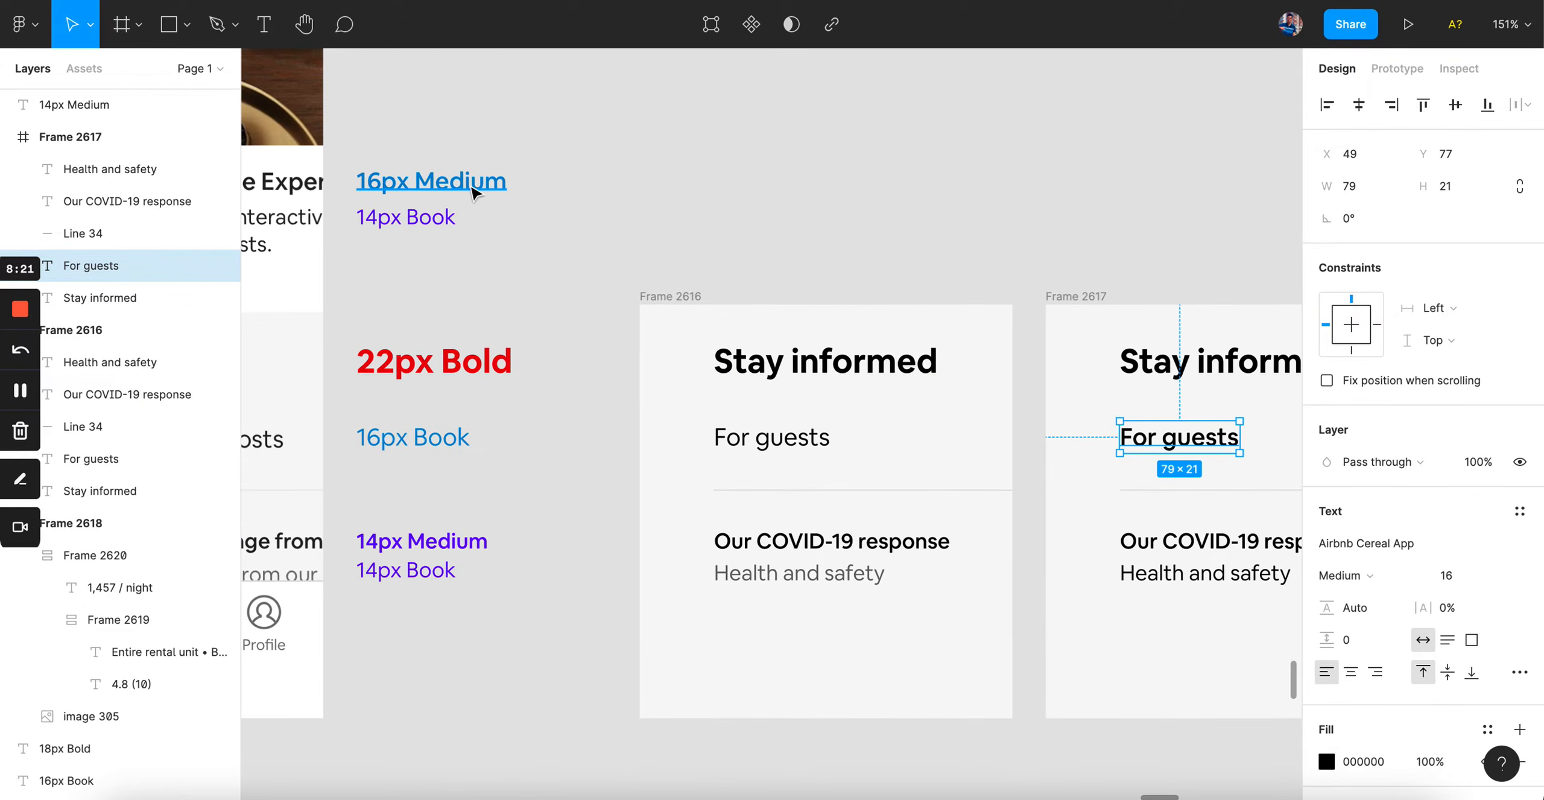
Inspect the Our COVID-19 response text in Frame 2617 and compare it with Frame 2616 and the 14px labels
scroll(561, 196, "right", 5)
scroll(561, 196, "down", 1)
left_click(1110, 500)
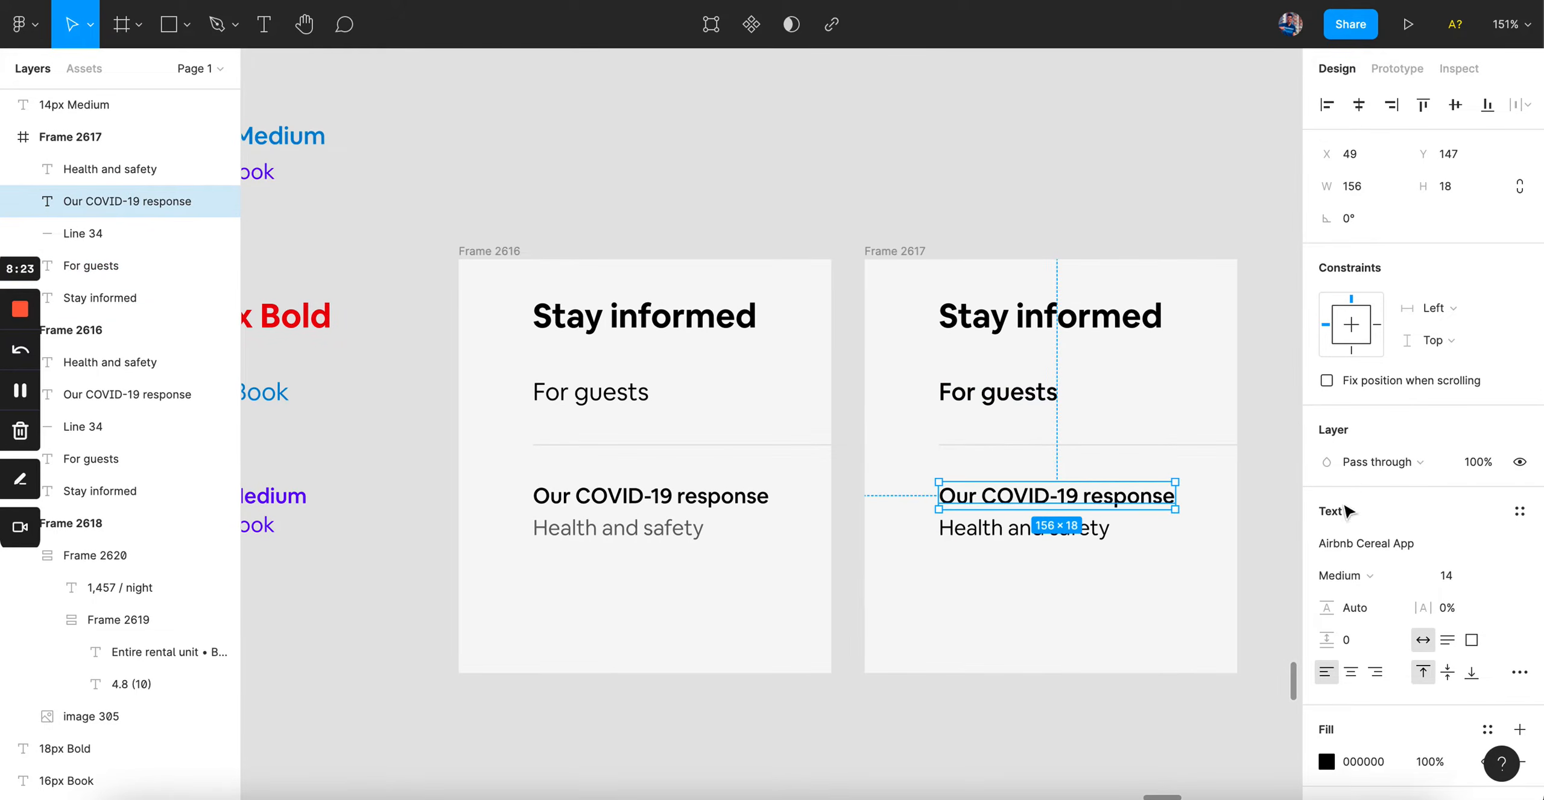
scroll(618, 486, "left", 10)
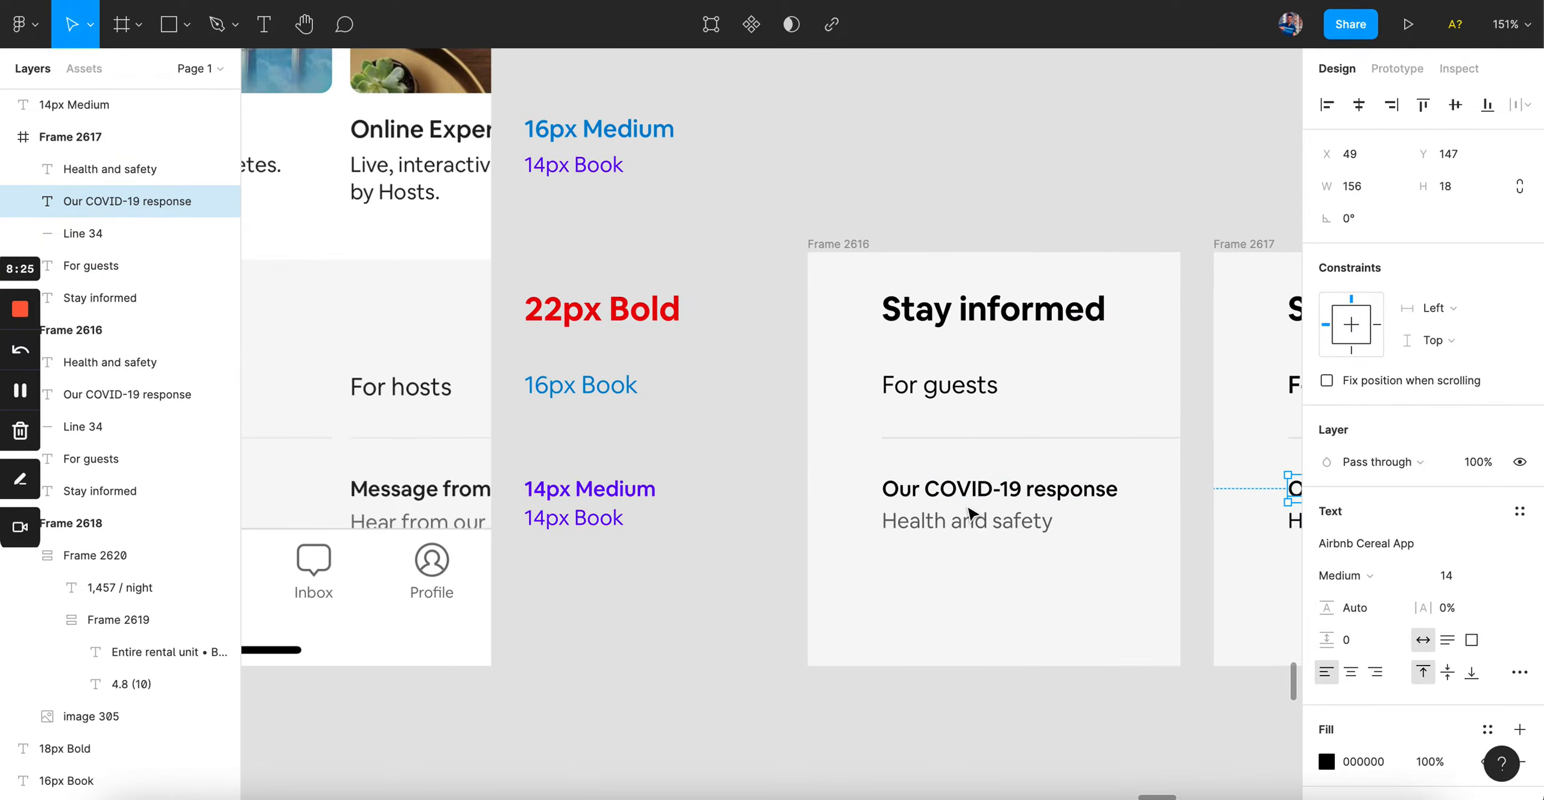
scroll(618, 486, "down", 1)
scroll(603, 491, "right", 10)
scroll(603, 491, "down", 1)
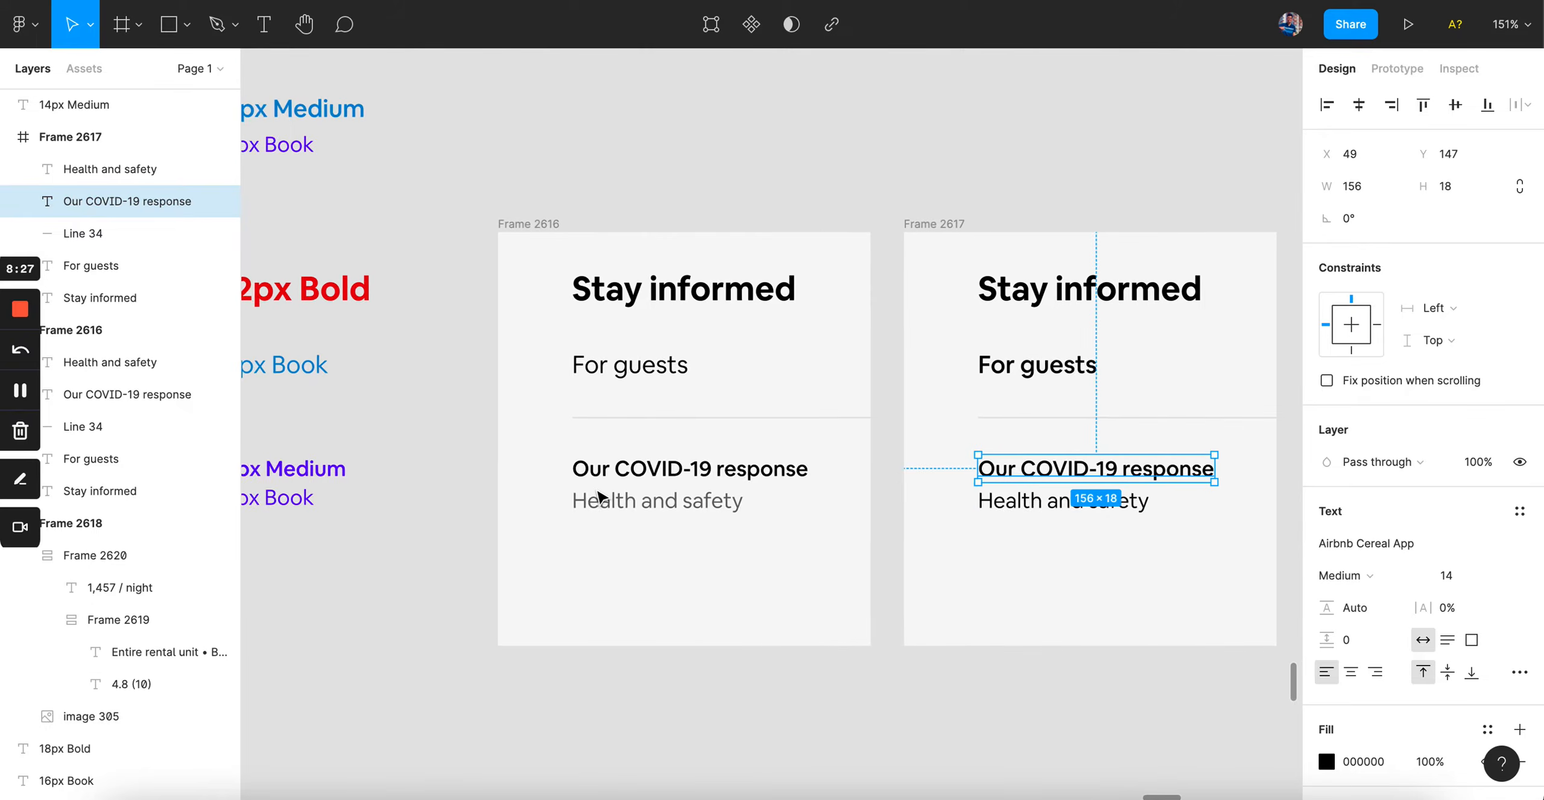
Inspect the Health and safety text in Frame 2617, and compare the hierarchy of both Stay informed frames side by side
left_click(963, 508)
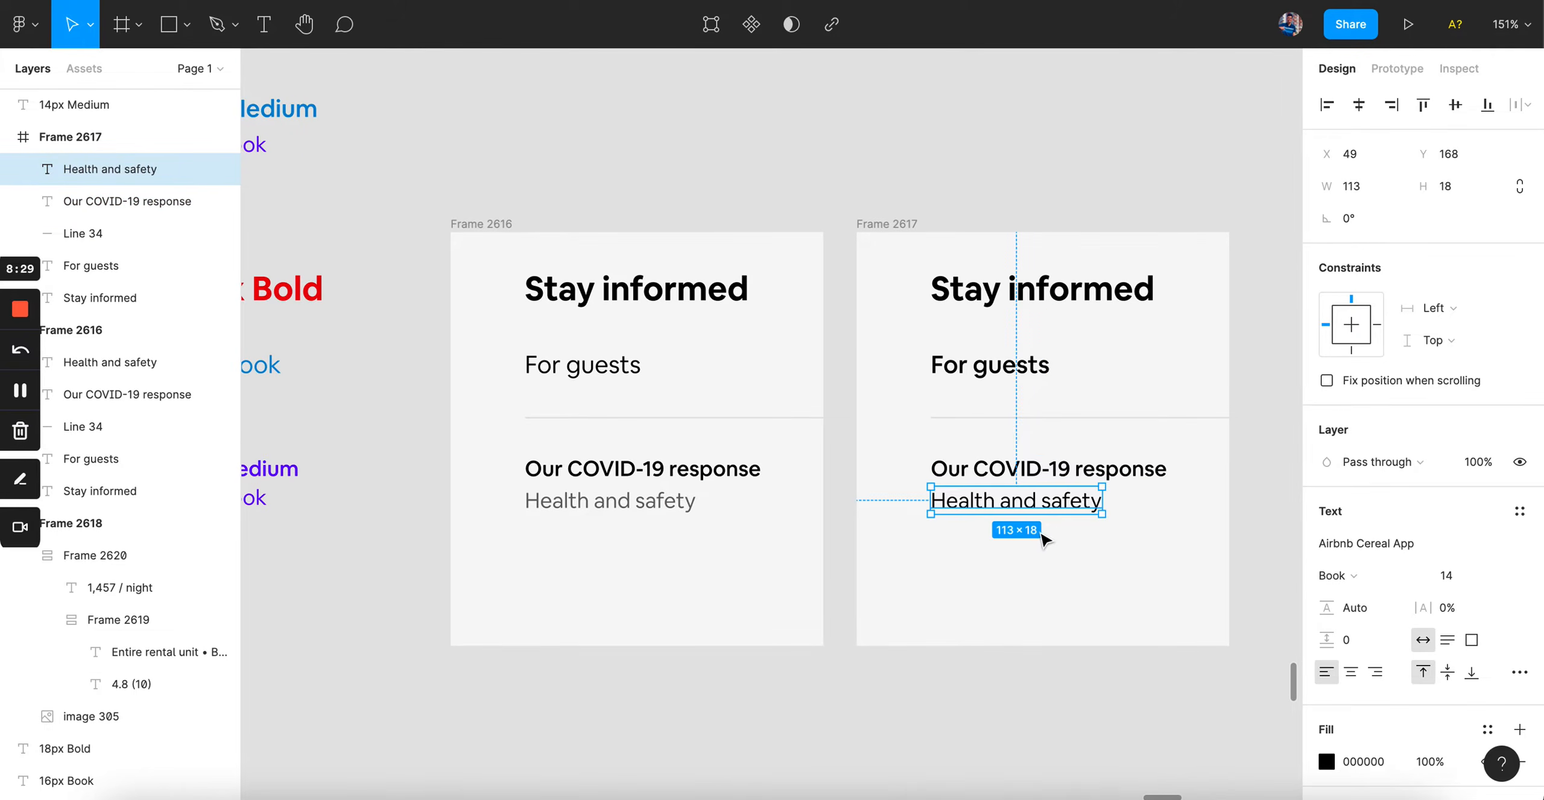
left_click(1030, 569)
scroll(1031, 570, "up", 5)
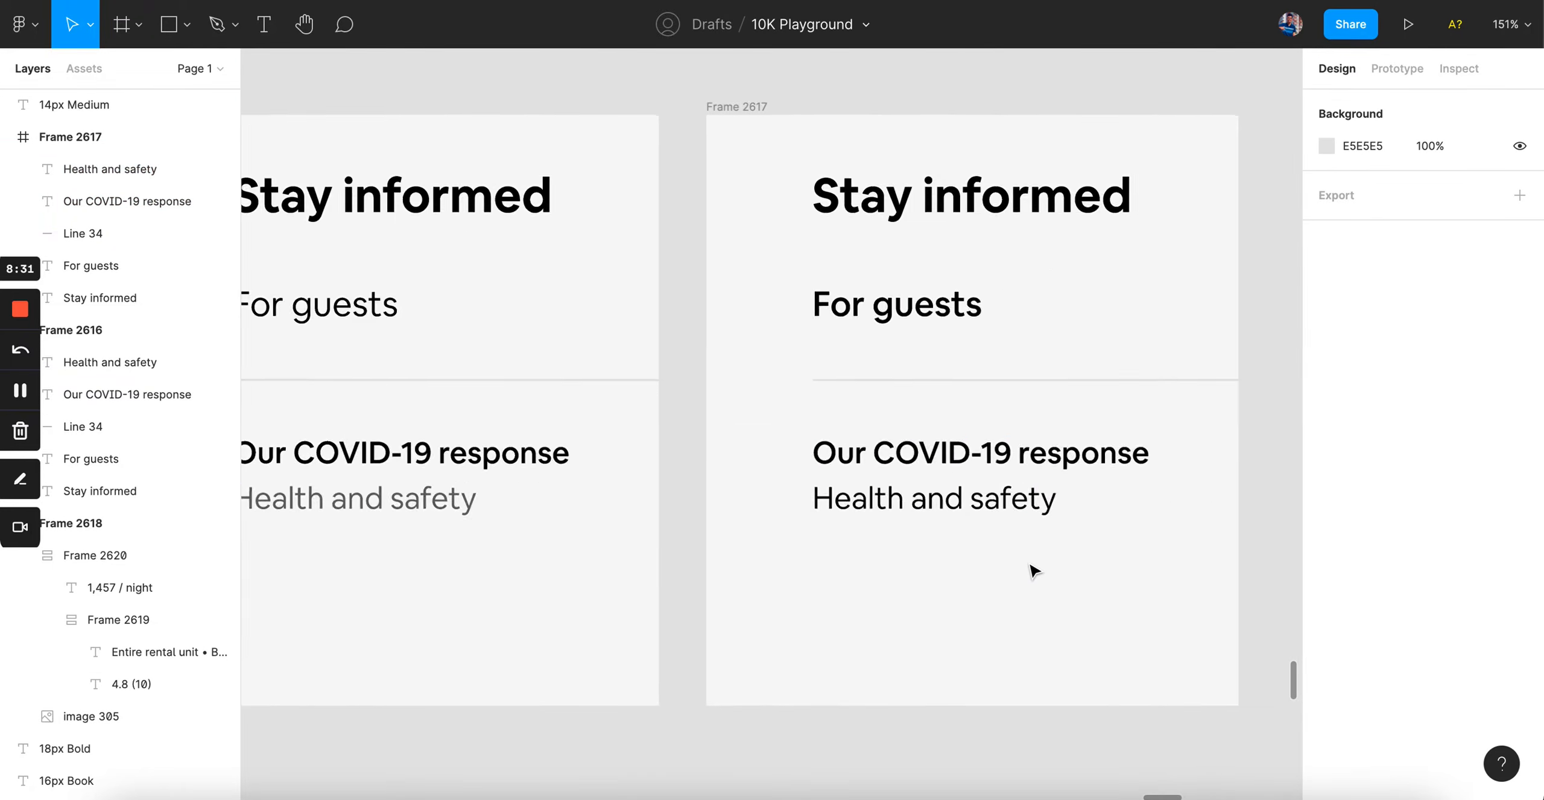
scroll(1032, 571, "down", 4)
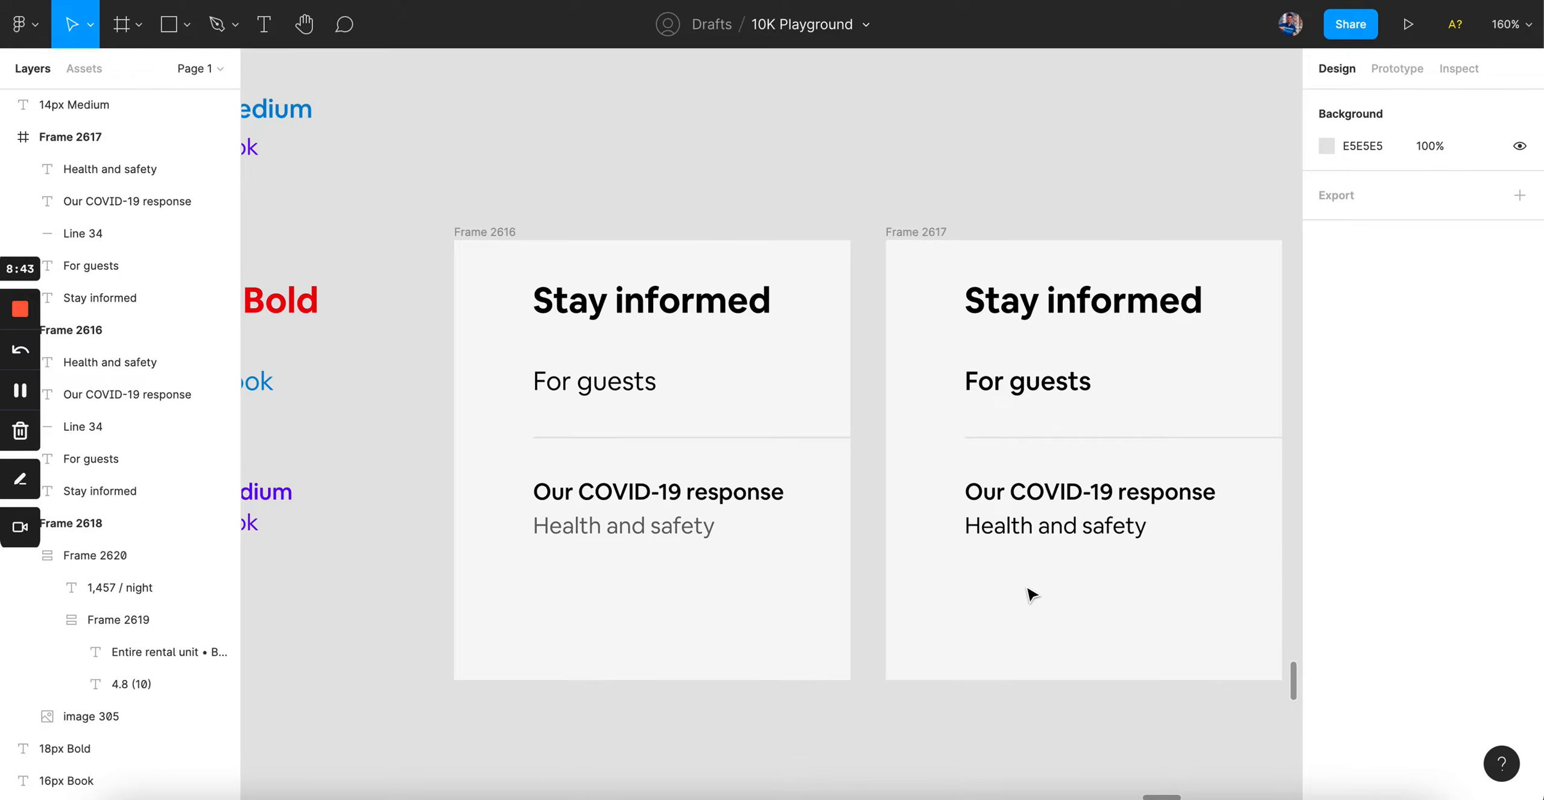
Compare the heading and For guests text in Frame 2617 with the 16px Book label beside the original screen
left_click(1150, 310)
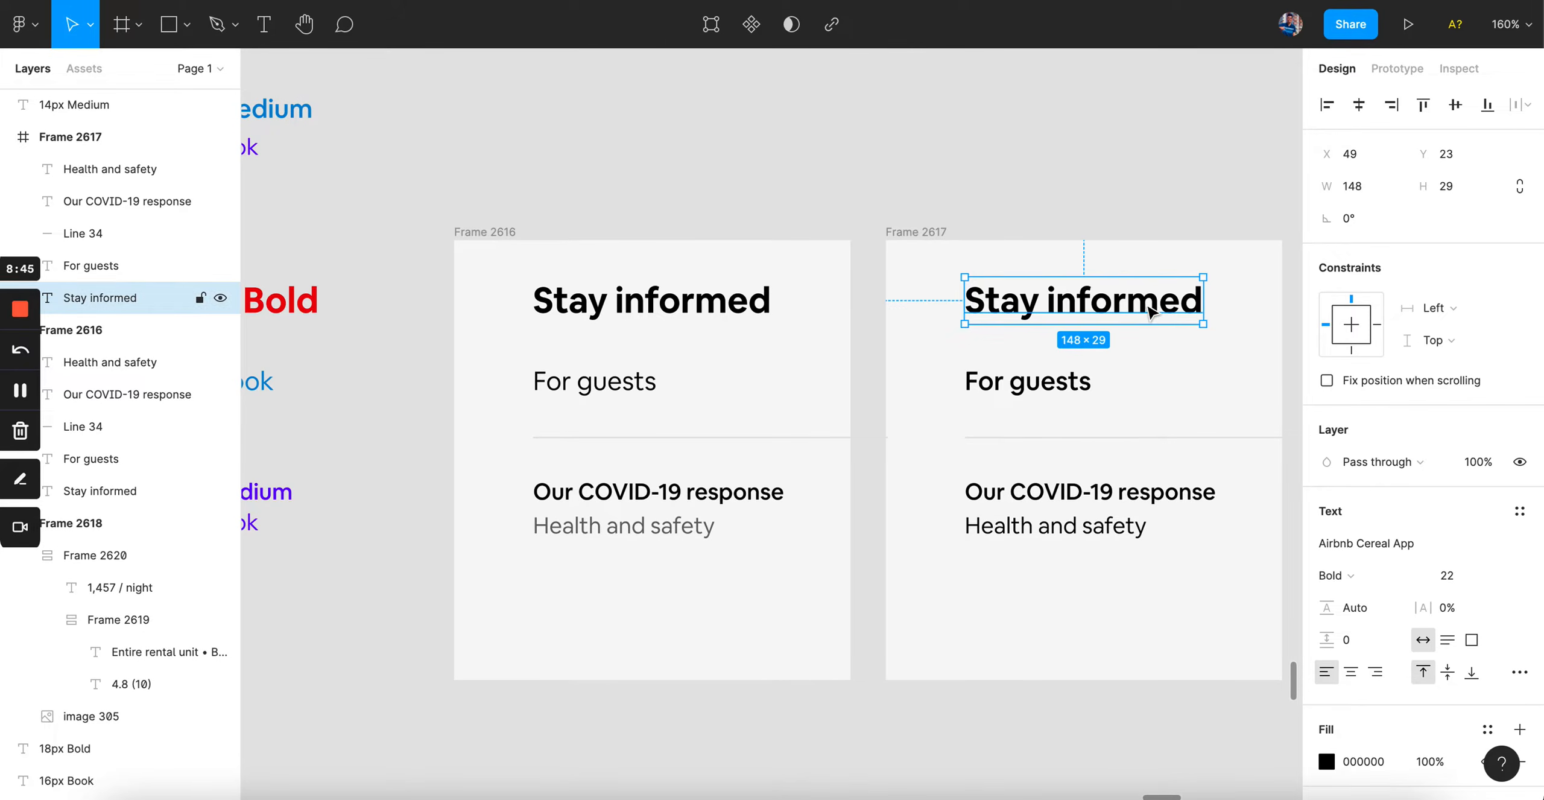
left_click(1048, 393)
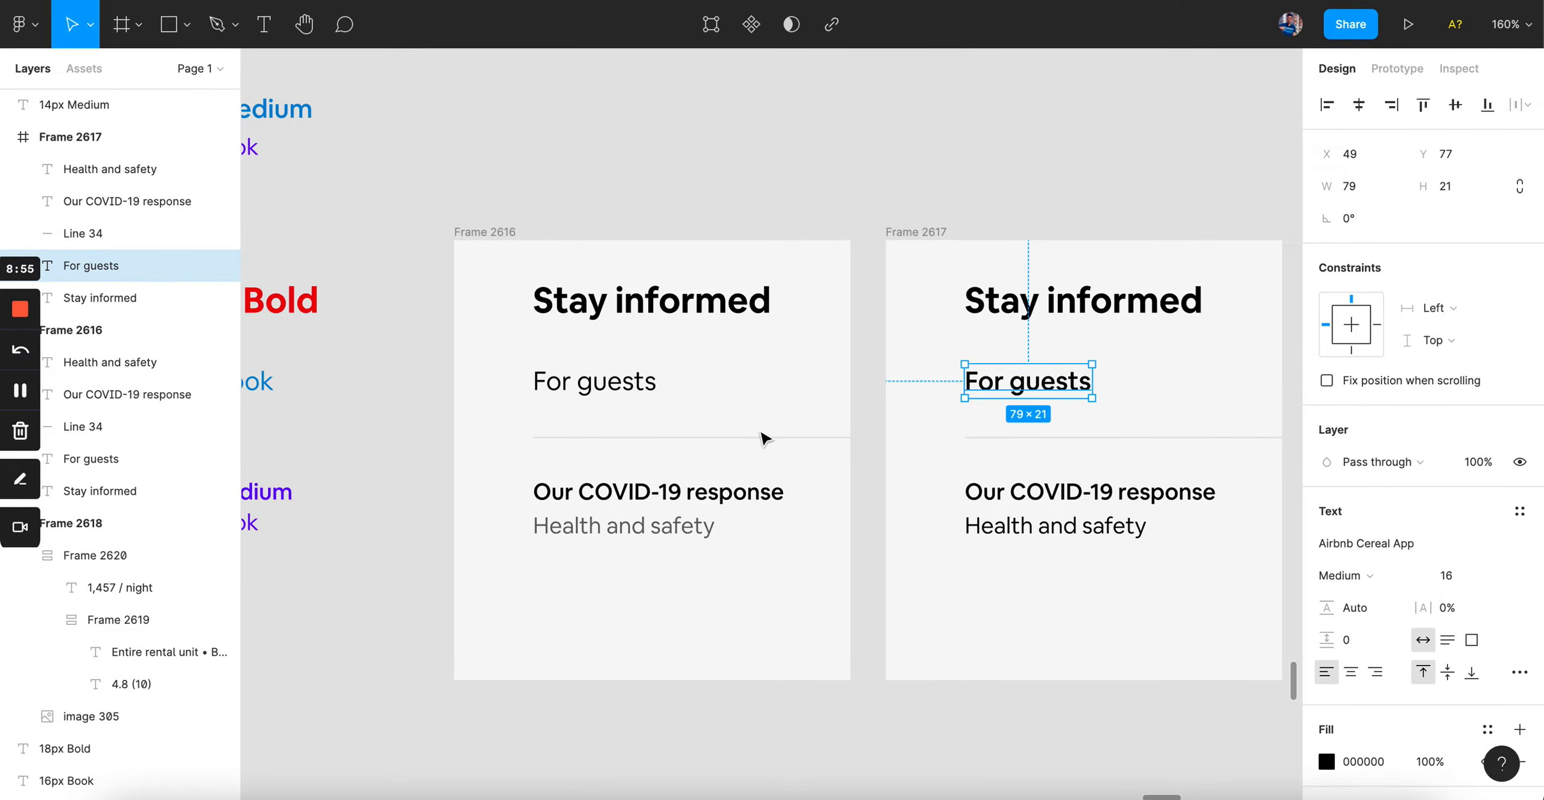
scroll(965, 486, "left", 10)
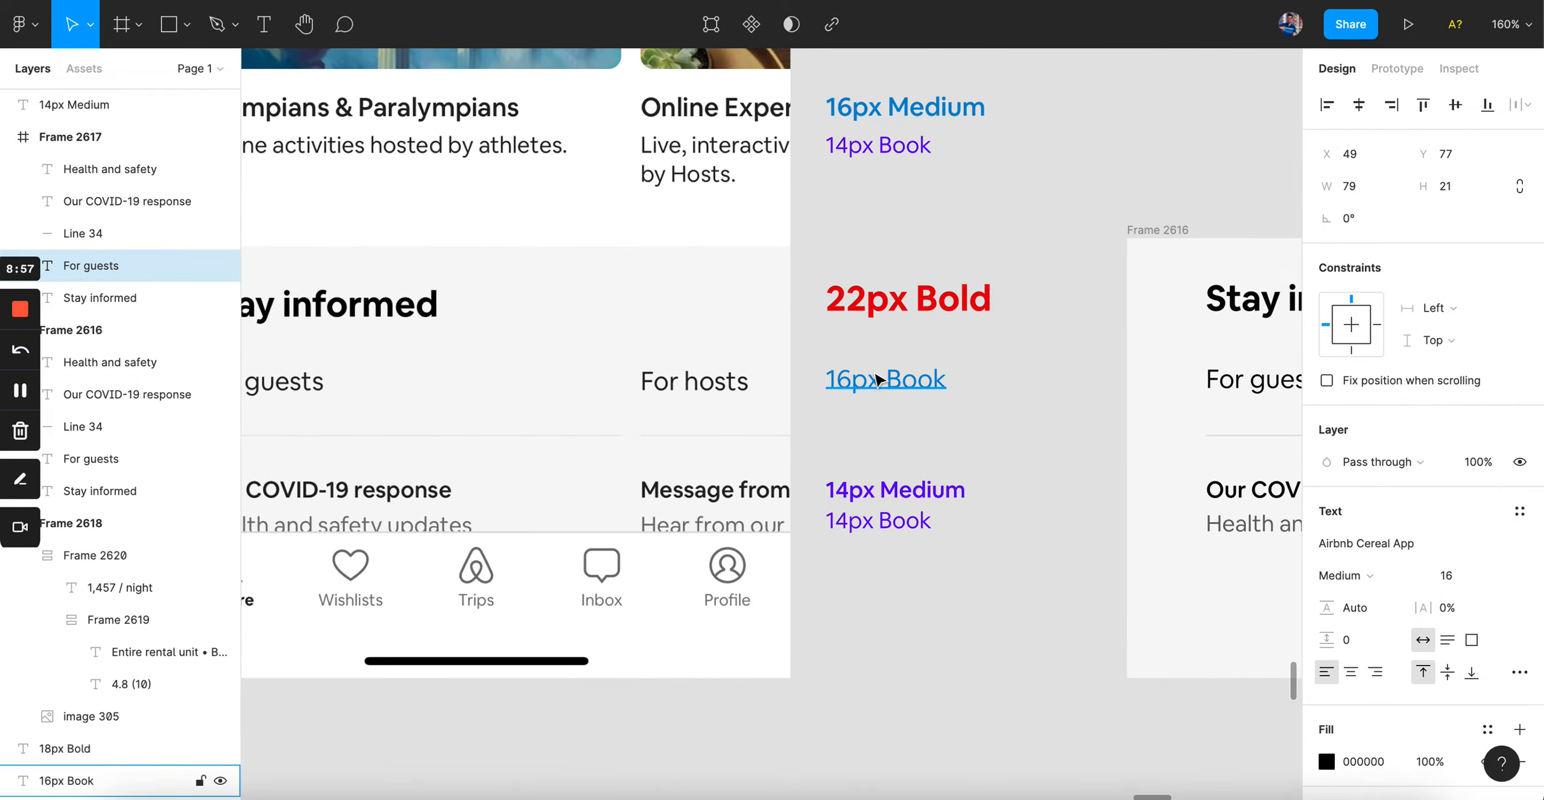
scroll(875, 380, "right", 1)
scroll(885, 383, "right", 8)
scroll(889, 386, "up", 5)
scroll(889, 386, "right", 4)
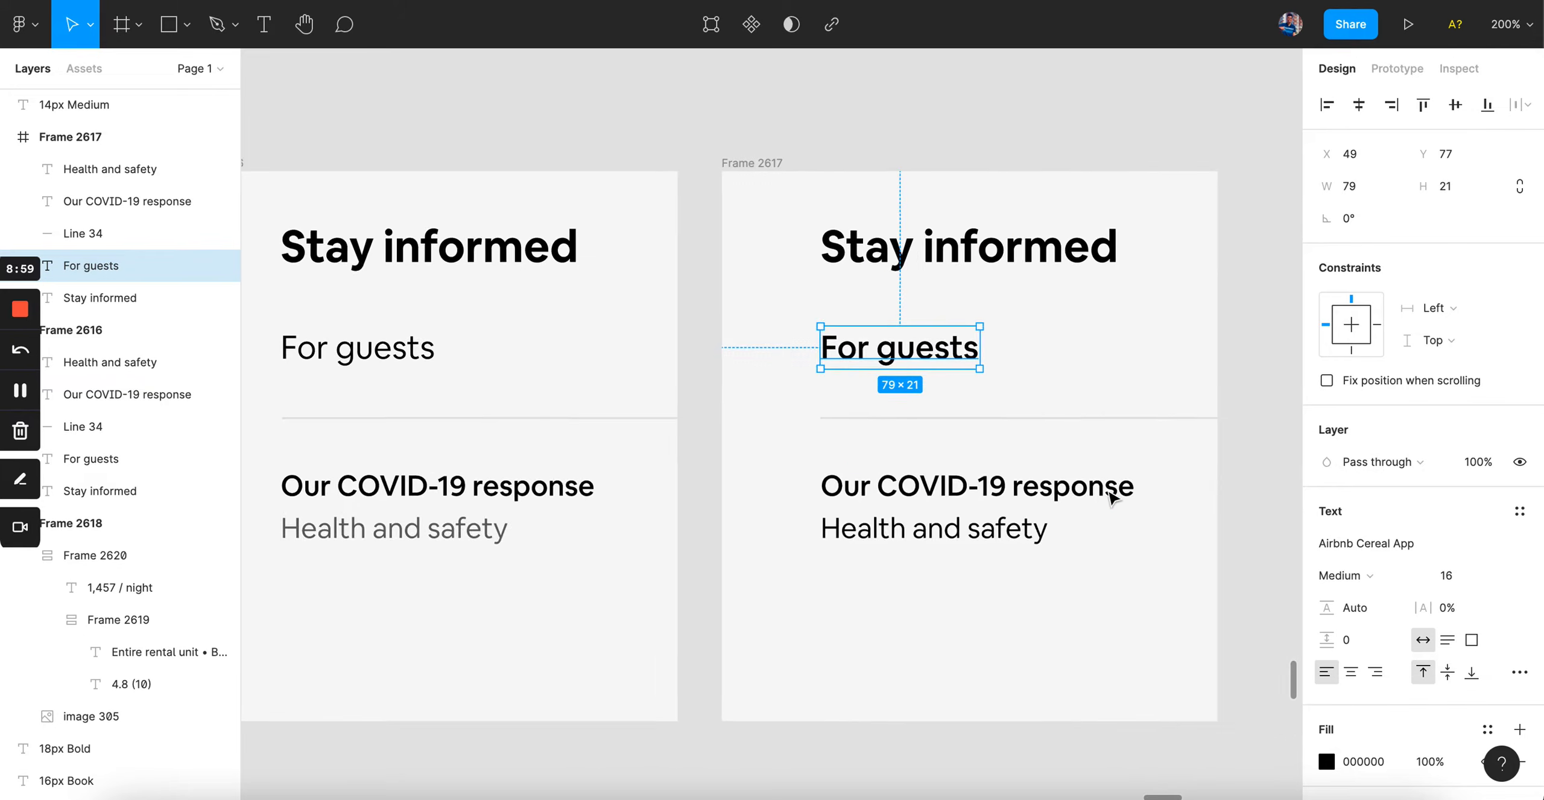
Check the font settings of Our COVID-19 response in Frame 2617 against the Stay informed section of the original screen
scroll(965, 446, "down", 3)
left_click(1036, 495)
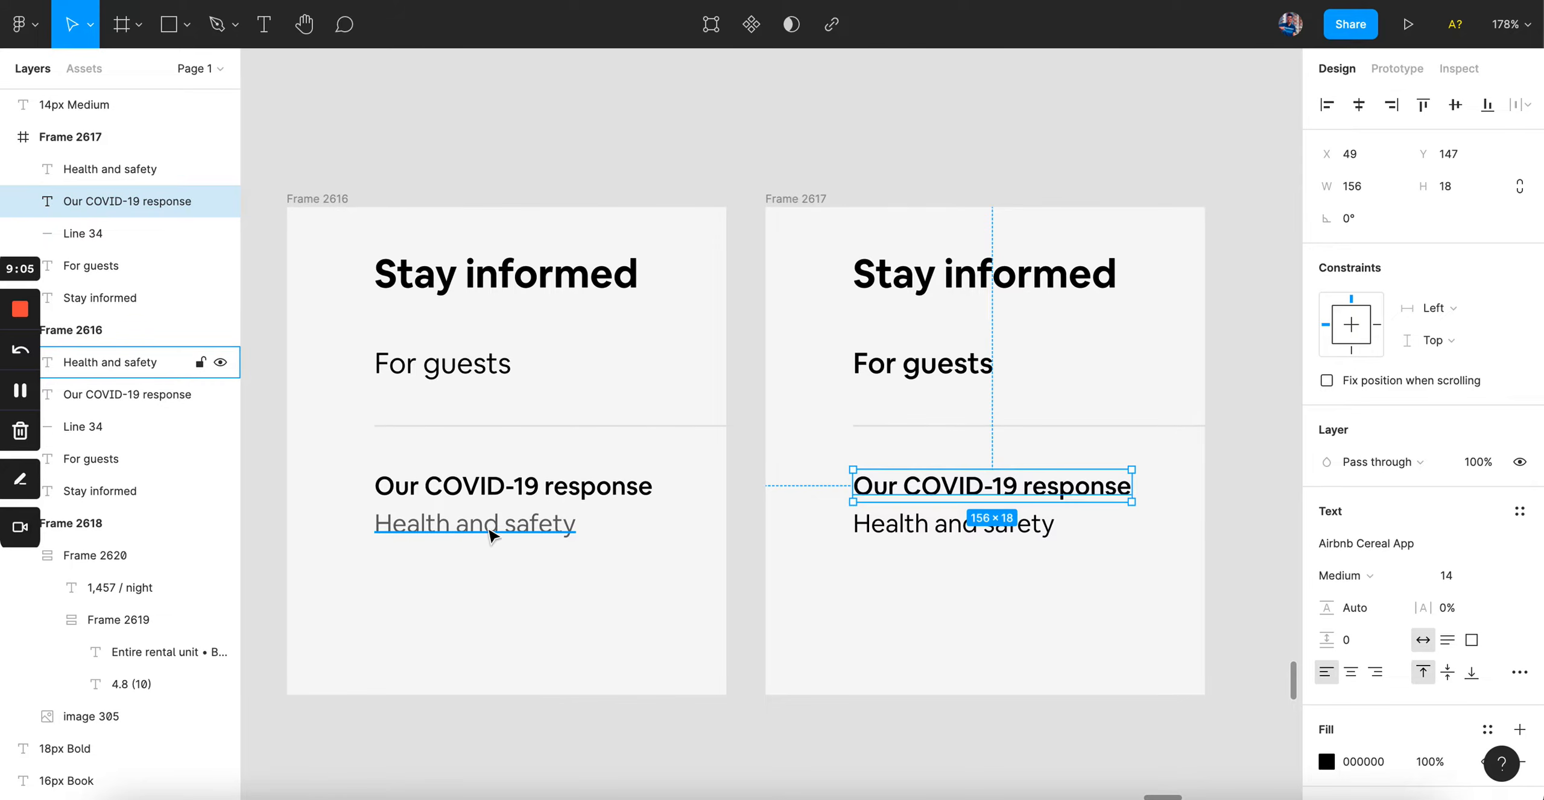
scroll(488, 536, "left", 10)
scroll(487, 537, "left", 5)
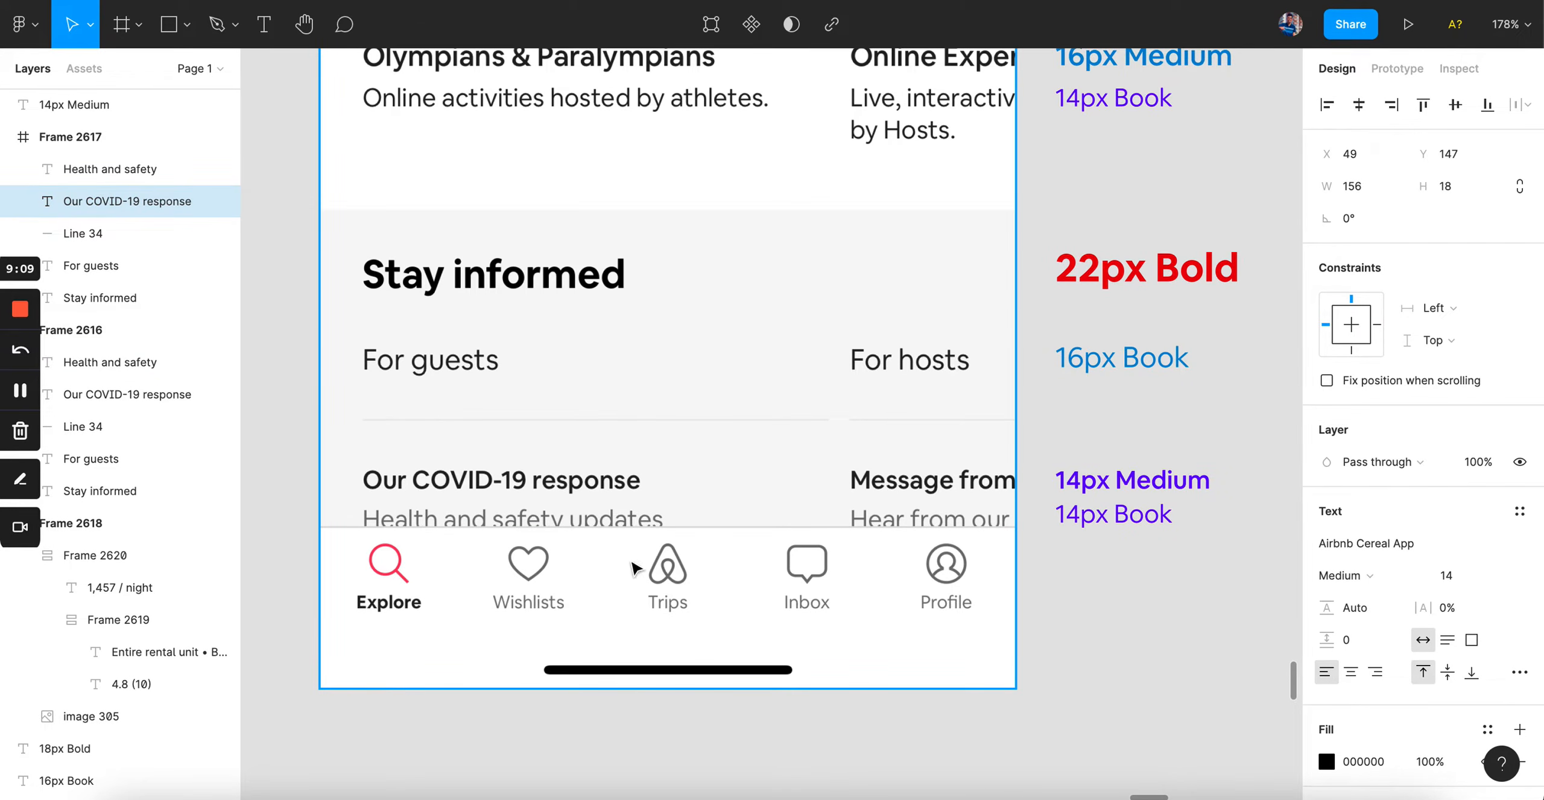
scroll(630, 578, "right", 15)
scroll(623, 544, "left", 3)
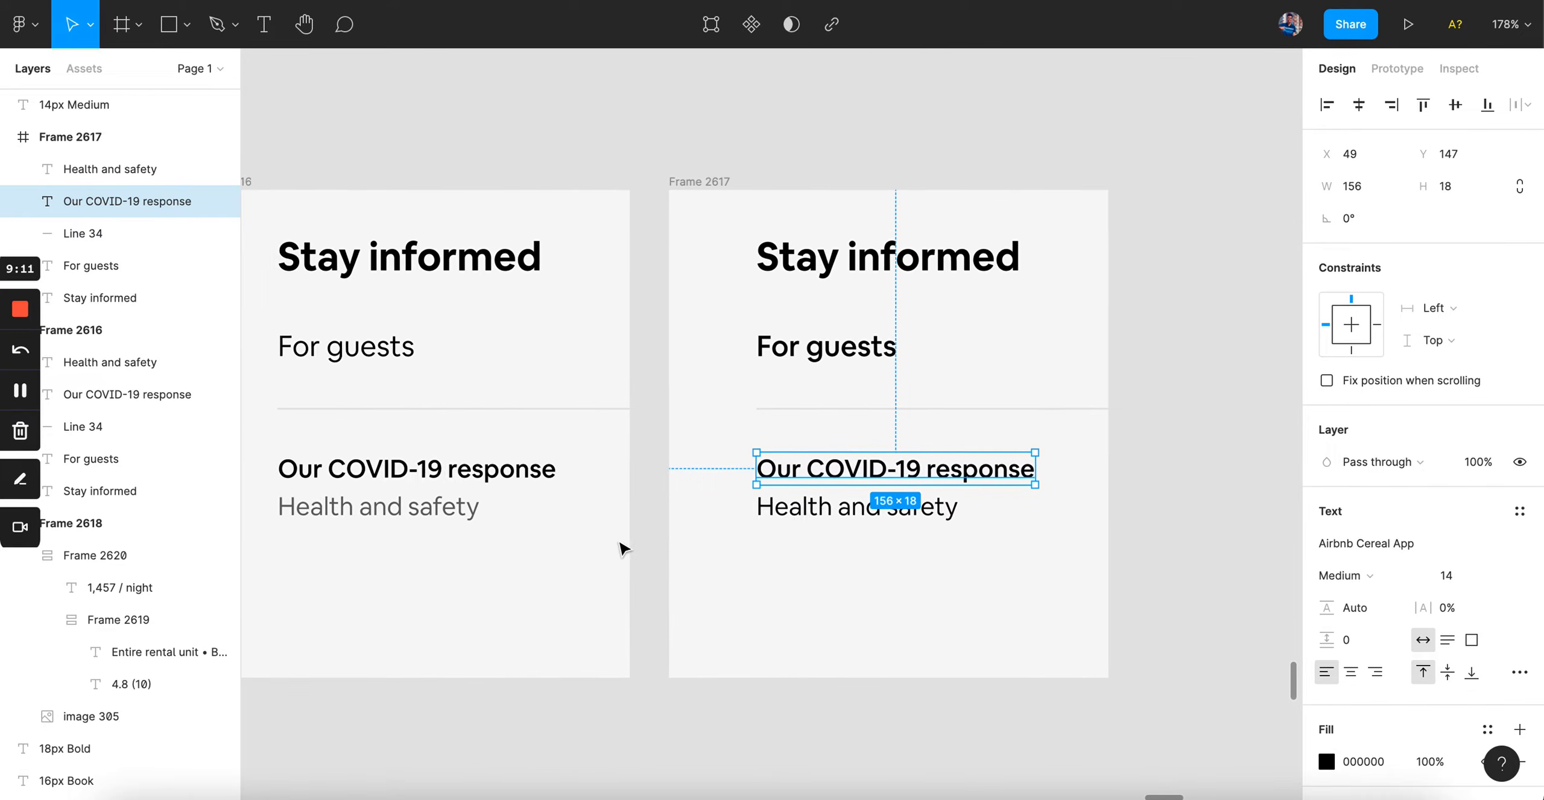
Inspect the font weight, size and layer opacity of Our COVID-19 response and Health and safety in Frame 2616
scroll(623, 548, "left", 2)
left_click(534, 479)
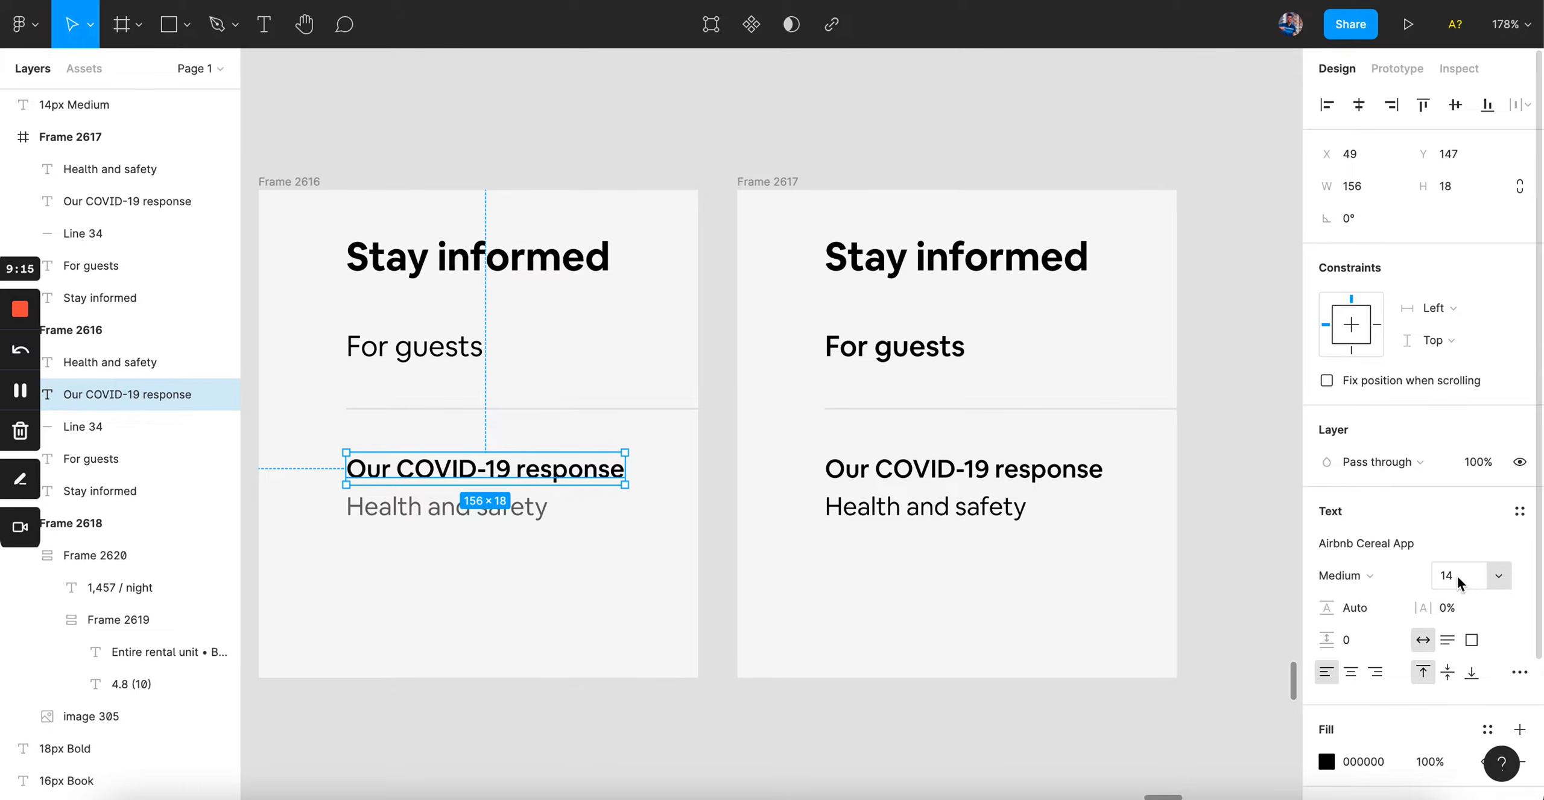
left_click(150, 362)
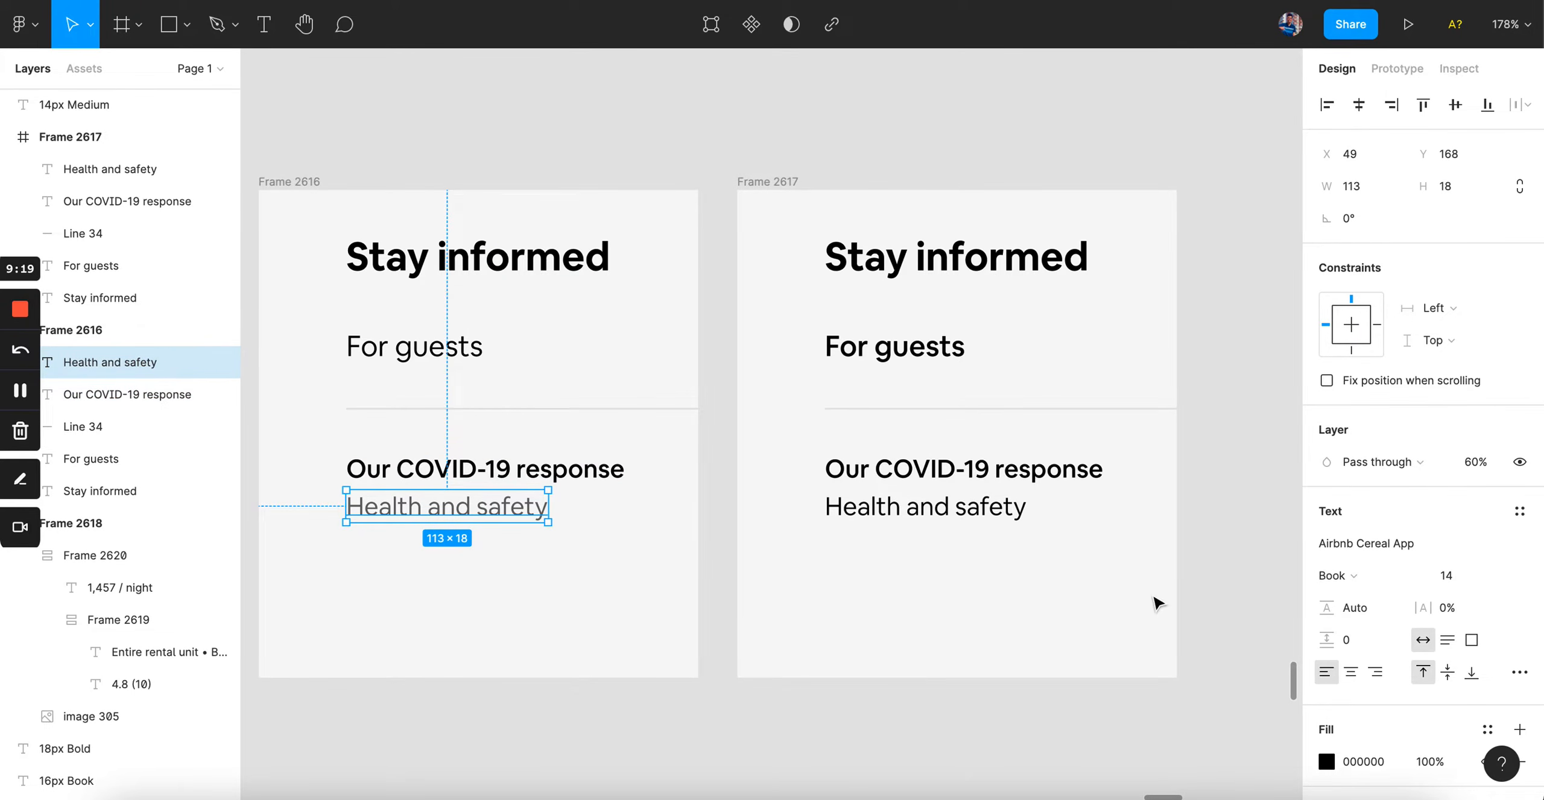
left_click(545, 478)
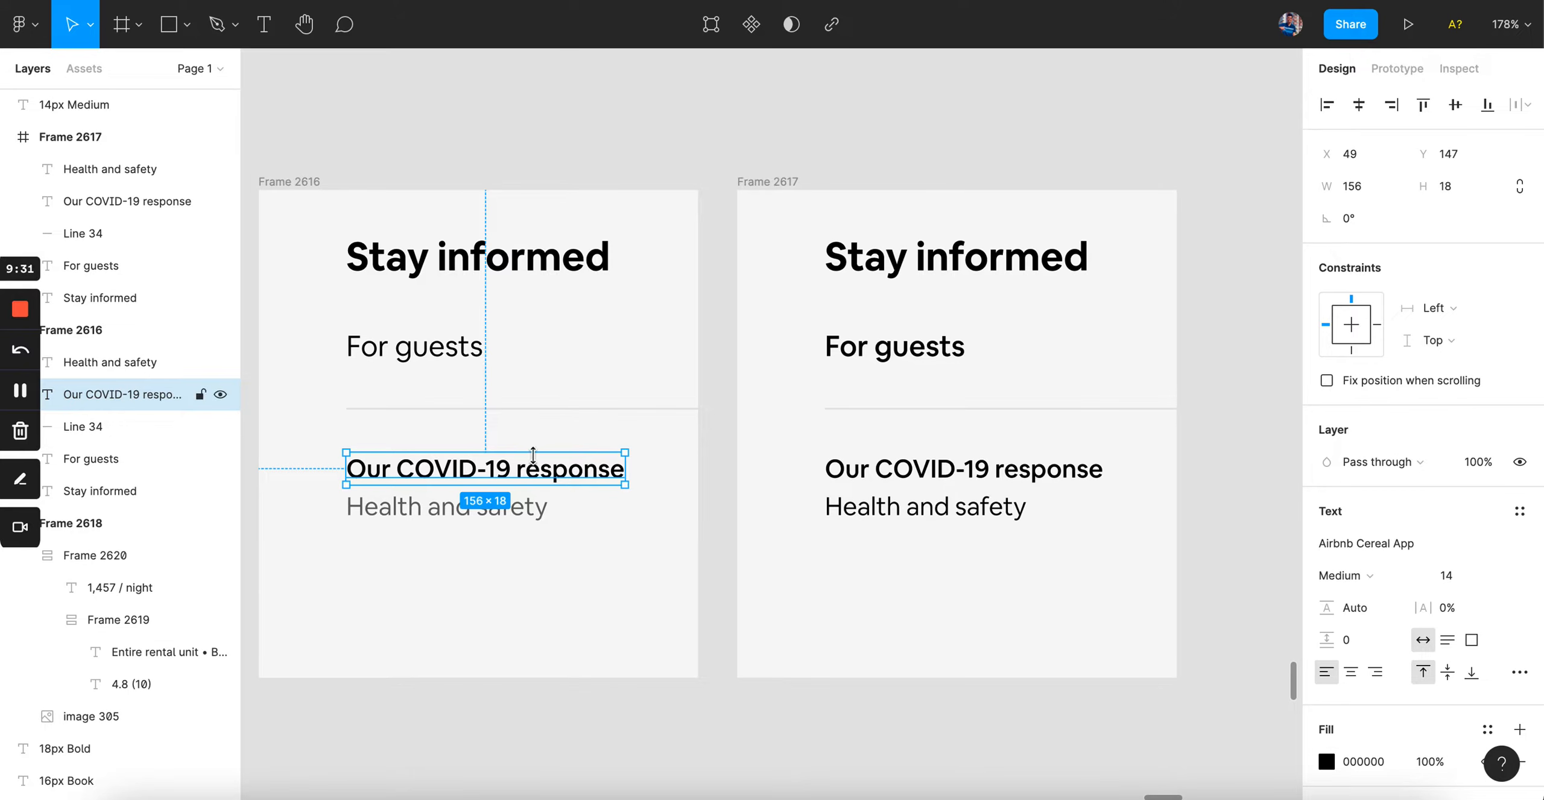
left_click(502, 508)
left_click(500, 471)
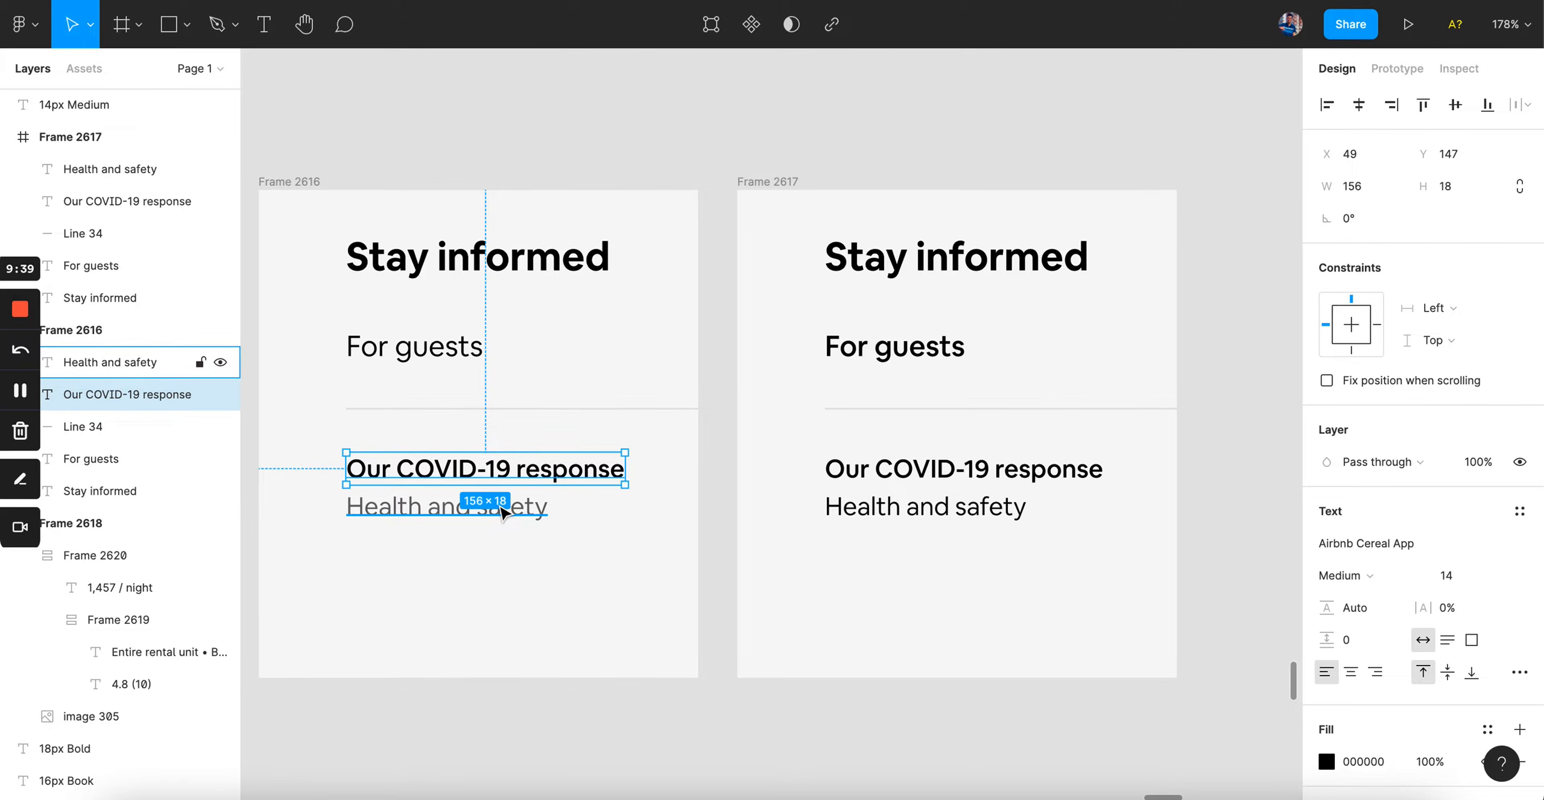
left_click(615, 597)
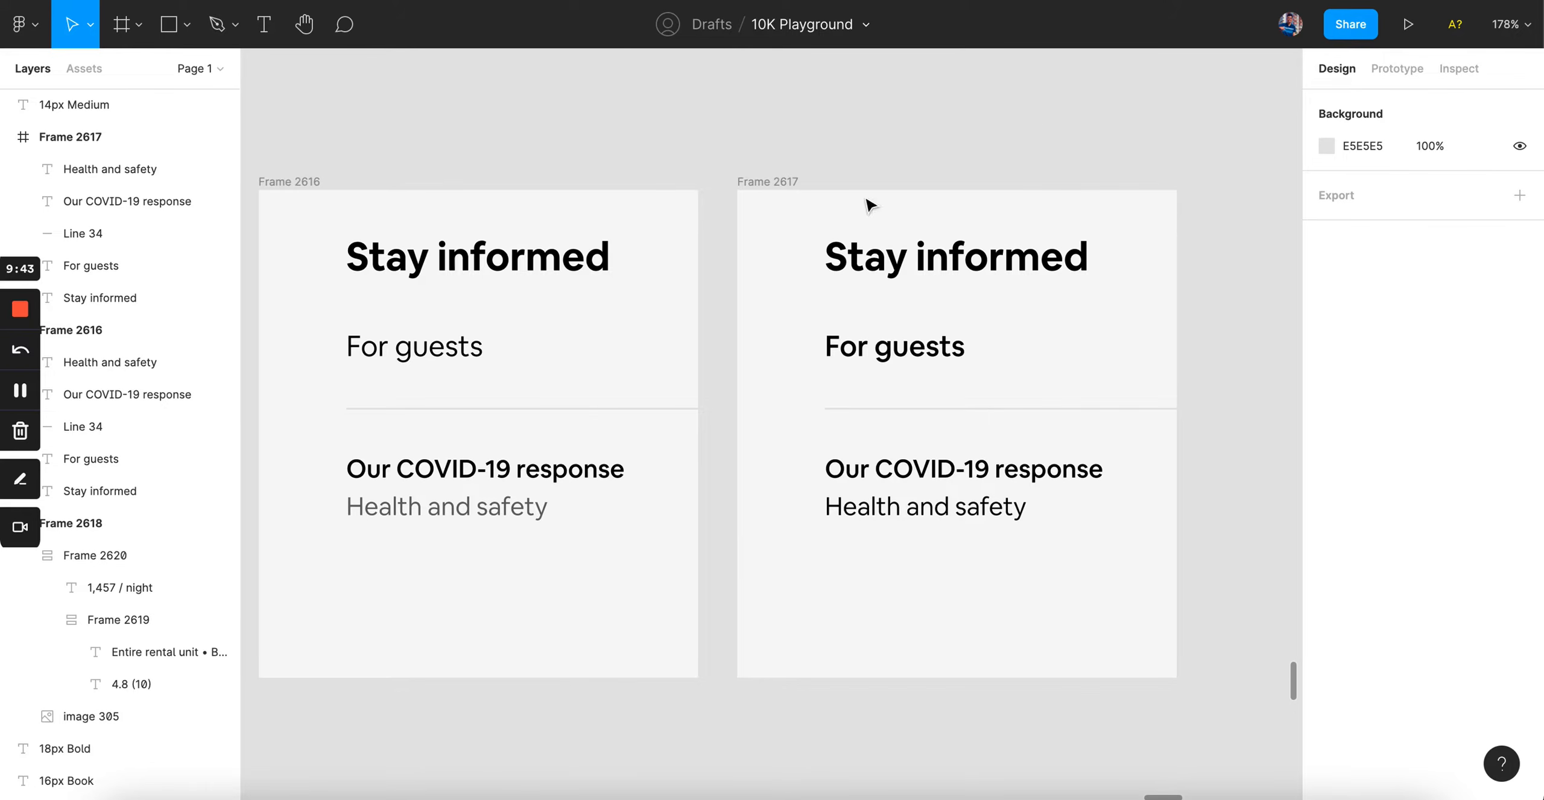
Examine the typography labels beside the Bengaluru listings screen, and return to the labels beside Discover things to do
scroll(989, 511, "down", 5)
scroll(992, 513, "left", 5)
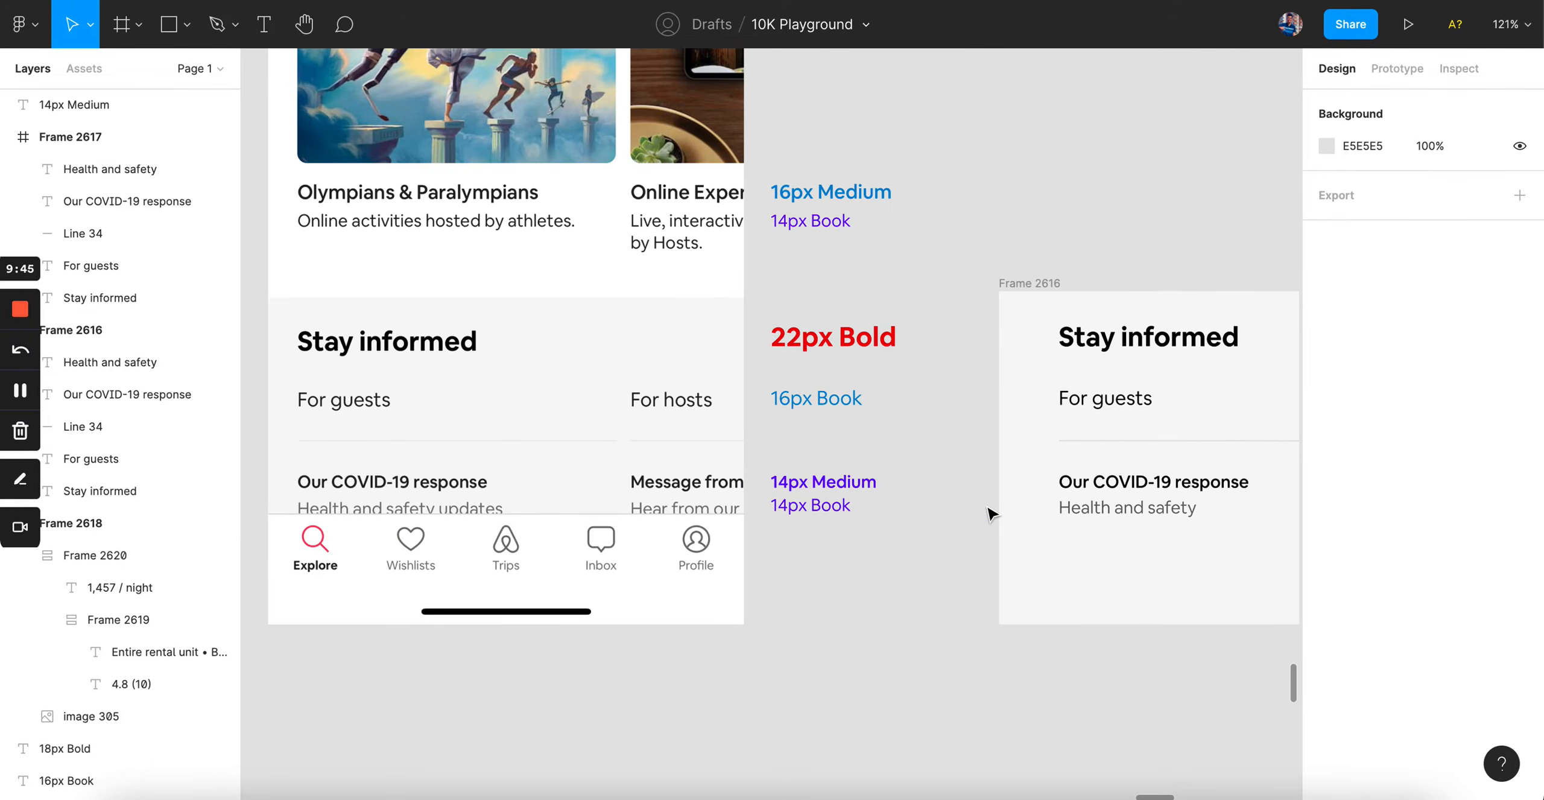
scroll(992, 513, "down", 2)
scroll(992, 513, "right", 20)
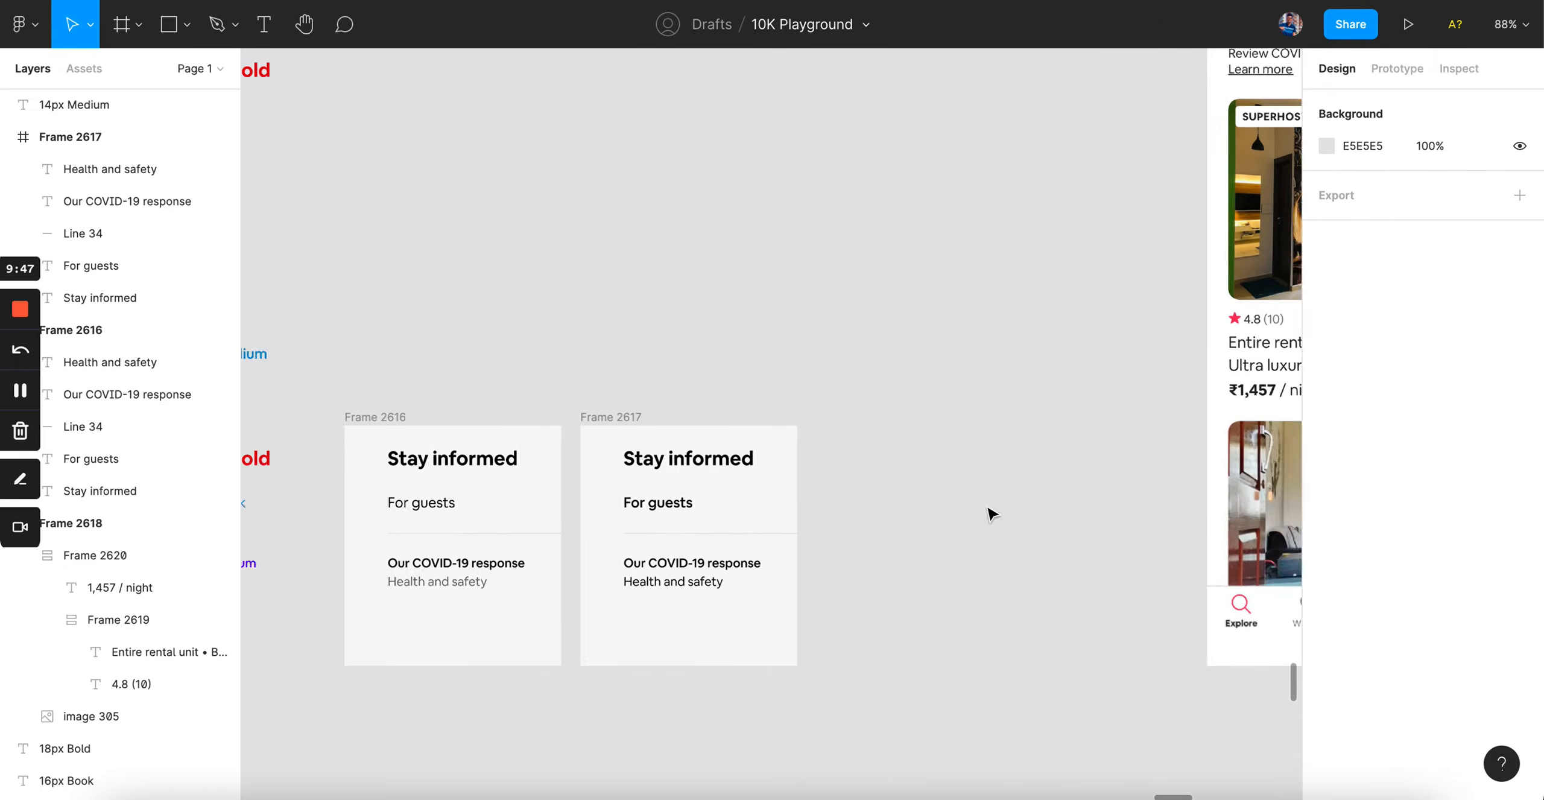
scroll(973, 517, "up", 3)
scroll(827, 472, "up", 3)
scroll(829, 471, "up", 3)
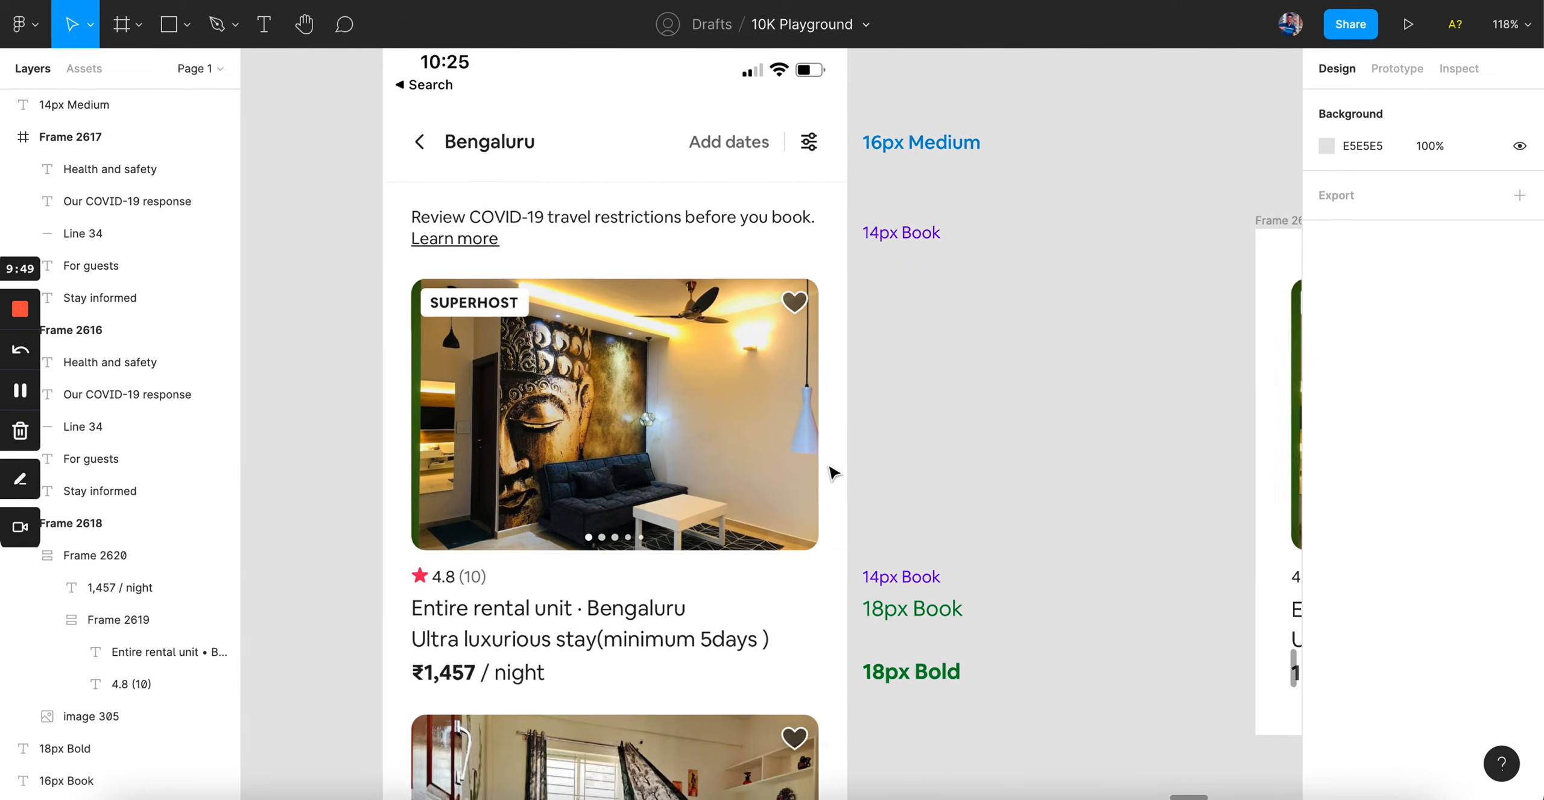
scroll(833, 472, "left", 3)
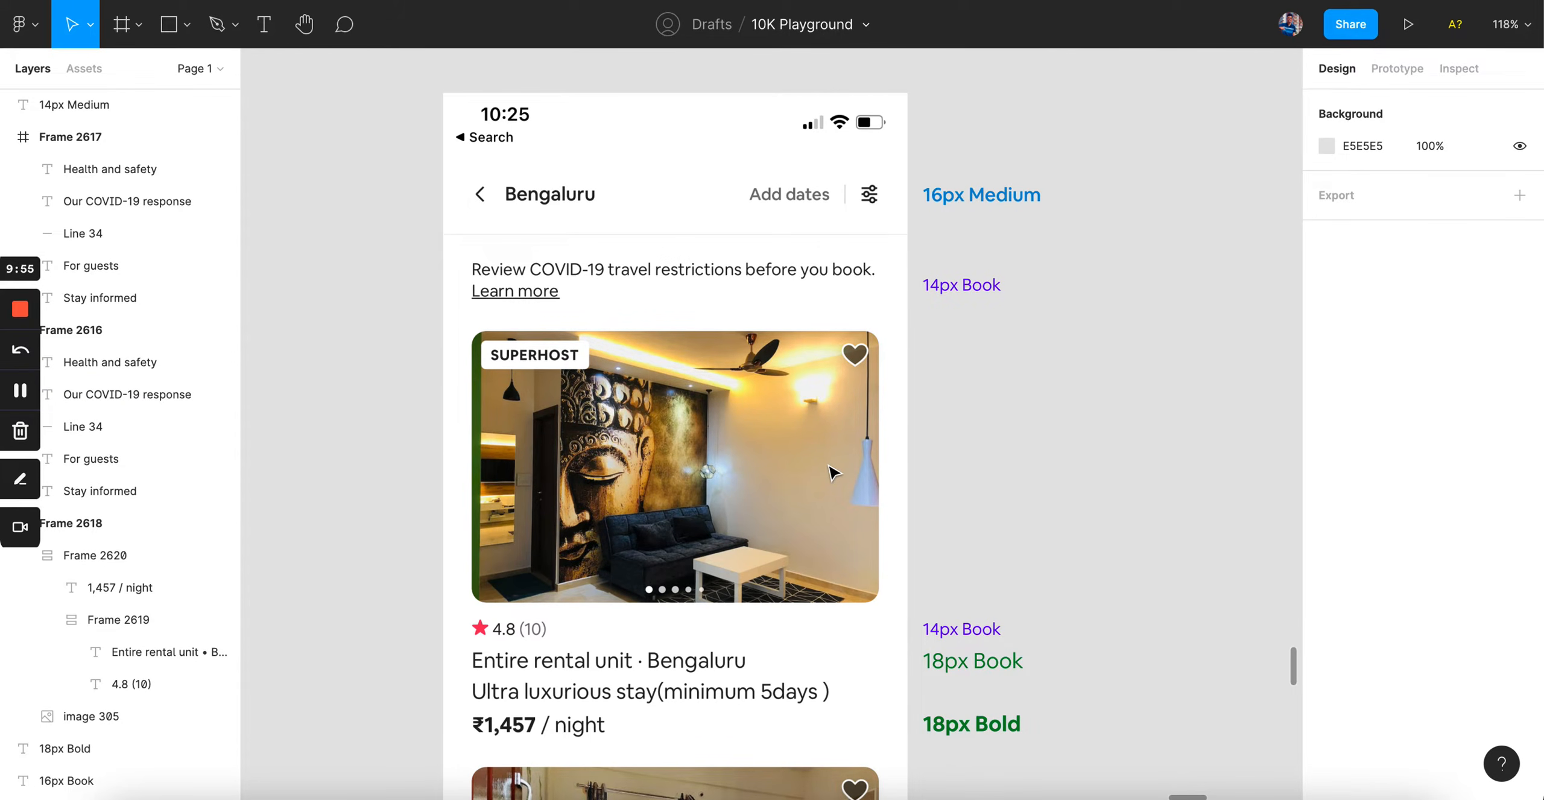
scroll(1001, 772, "up", 2)
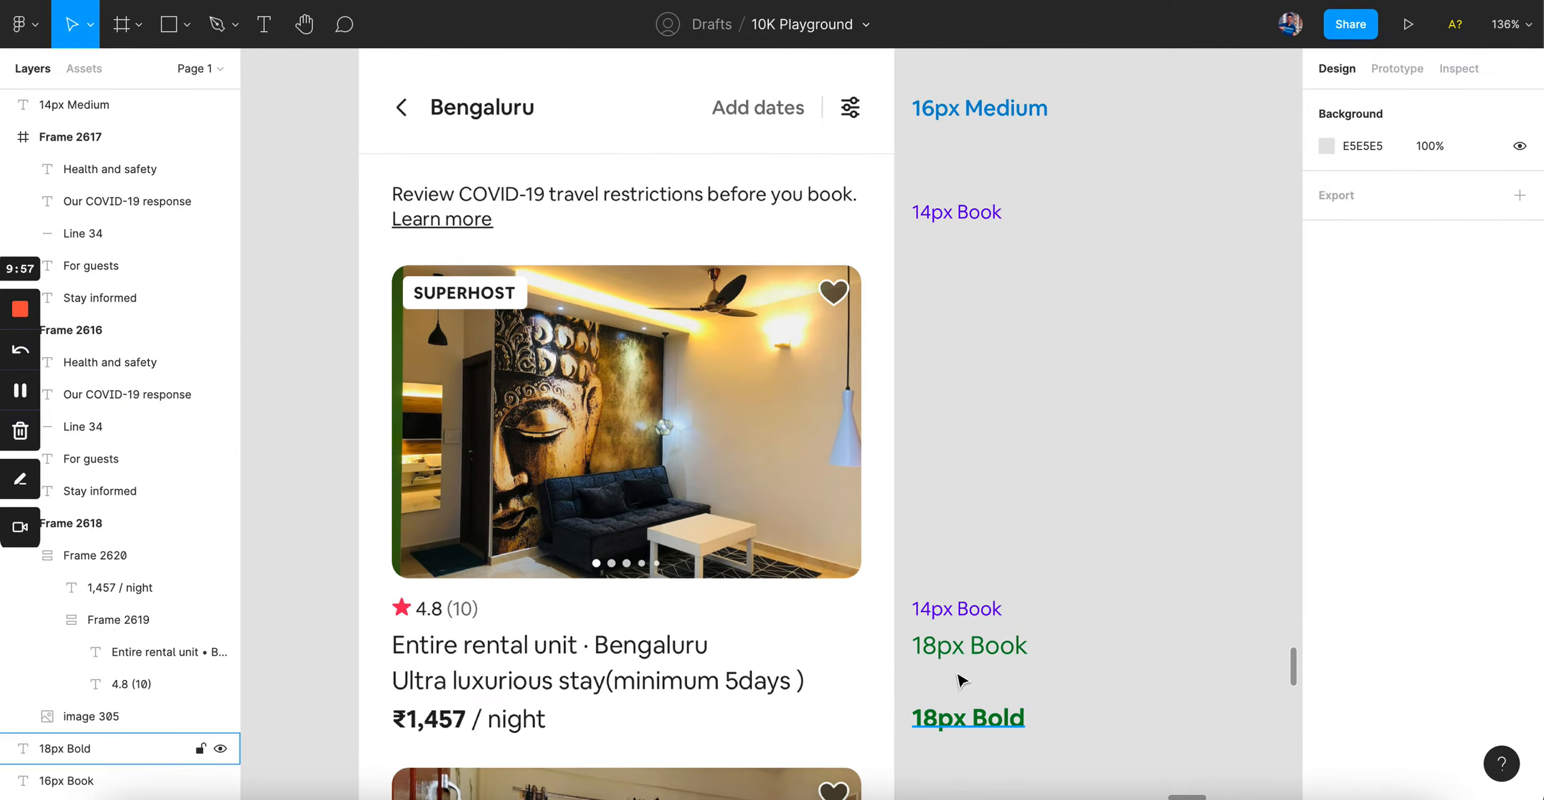
scroll(951, 695, "down", 3)
scroll(954, 696, "left", 5)
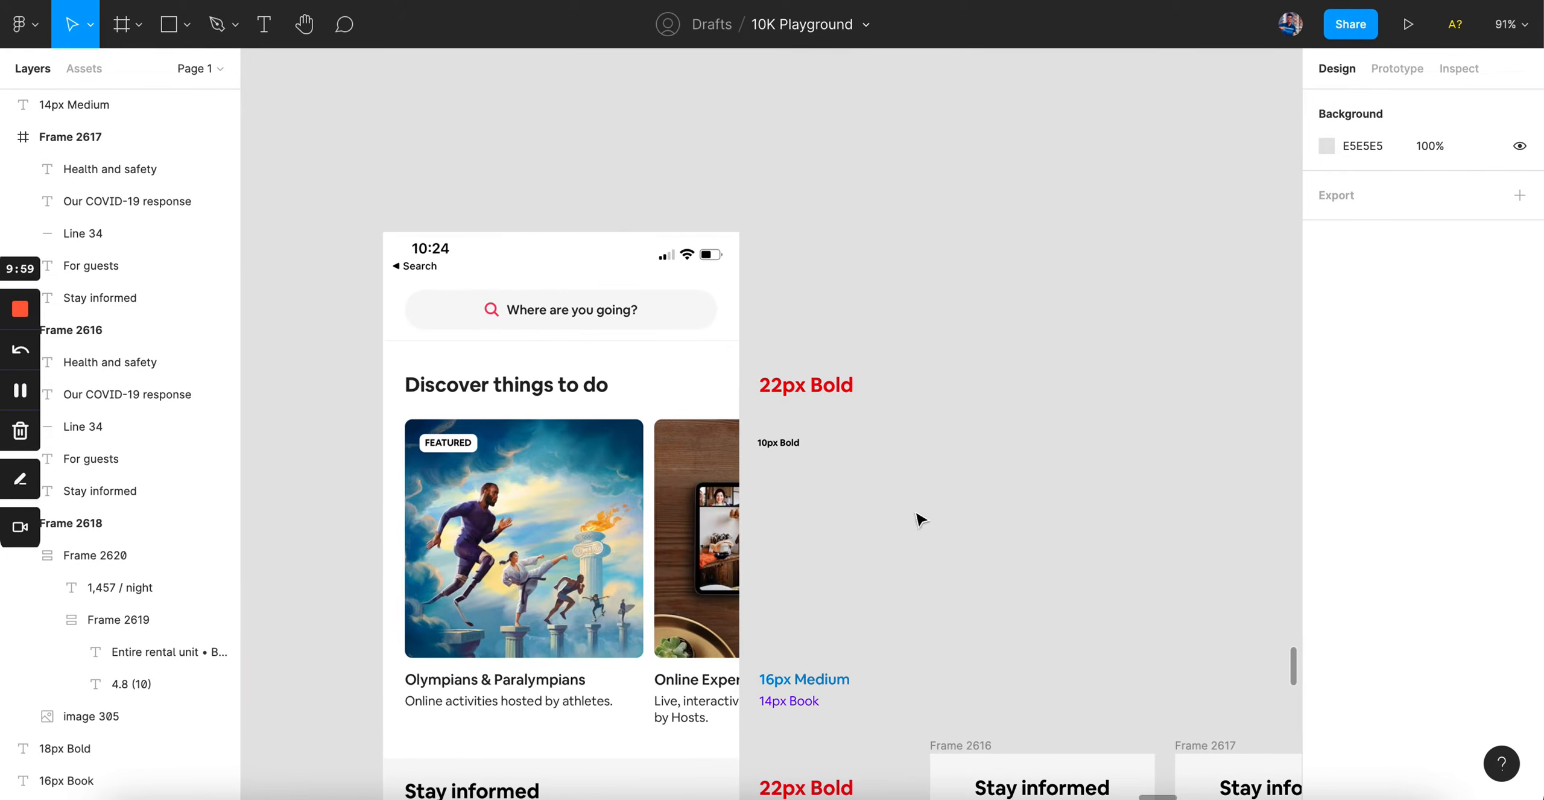
Inspect the font settings of the 18px Bold label beside the price on the Bengaluru listings screen
scroll(828, 396, "right", 10)
scroll(827, 396, "down", 4)
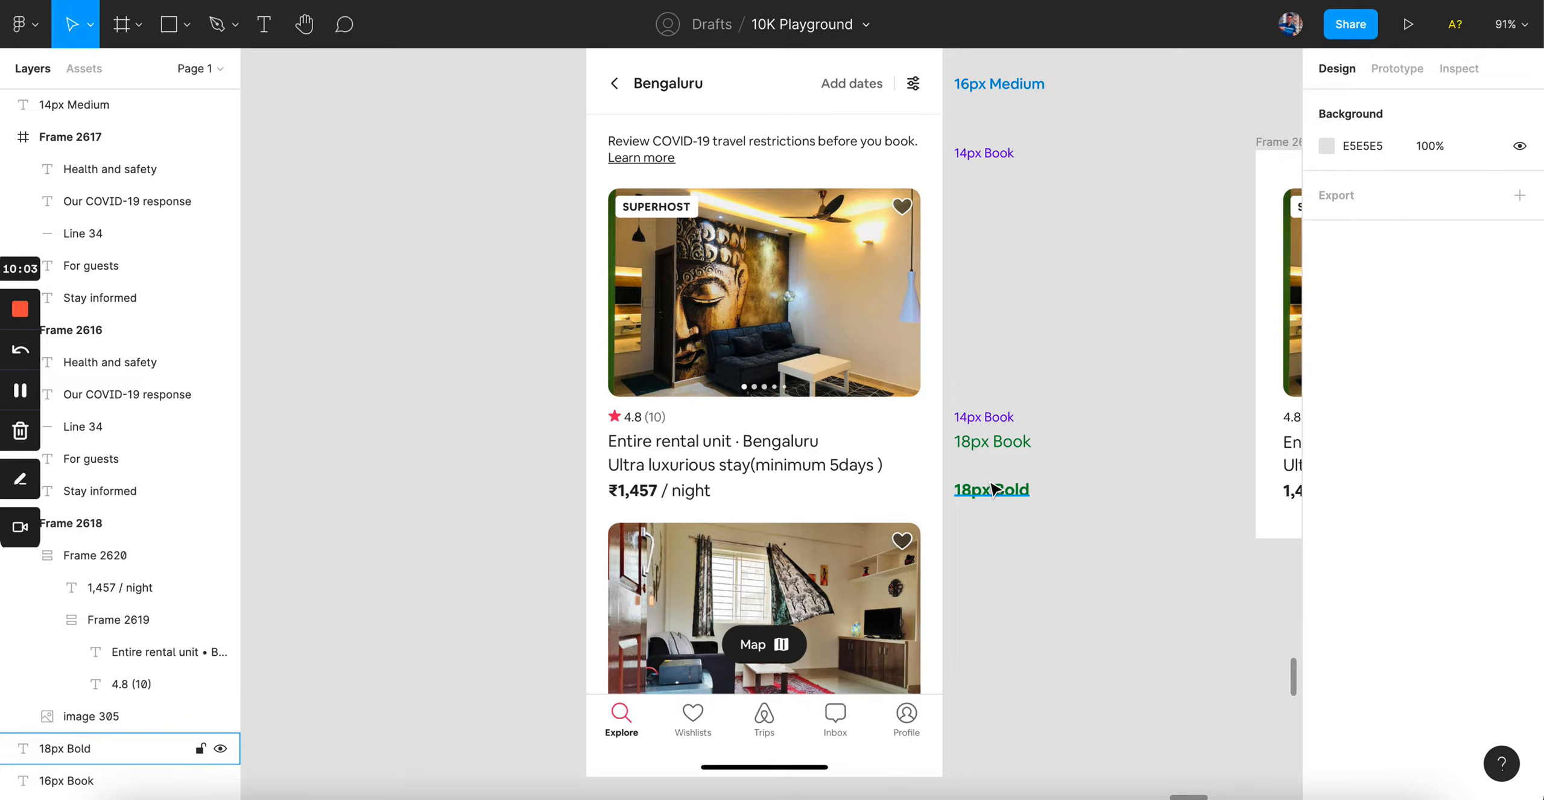
scroll(994, 488, "up", 3)
scroll(994, 488, "right", 1)
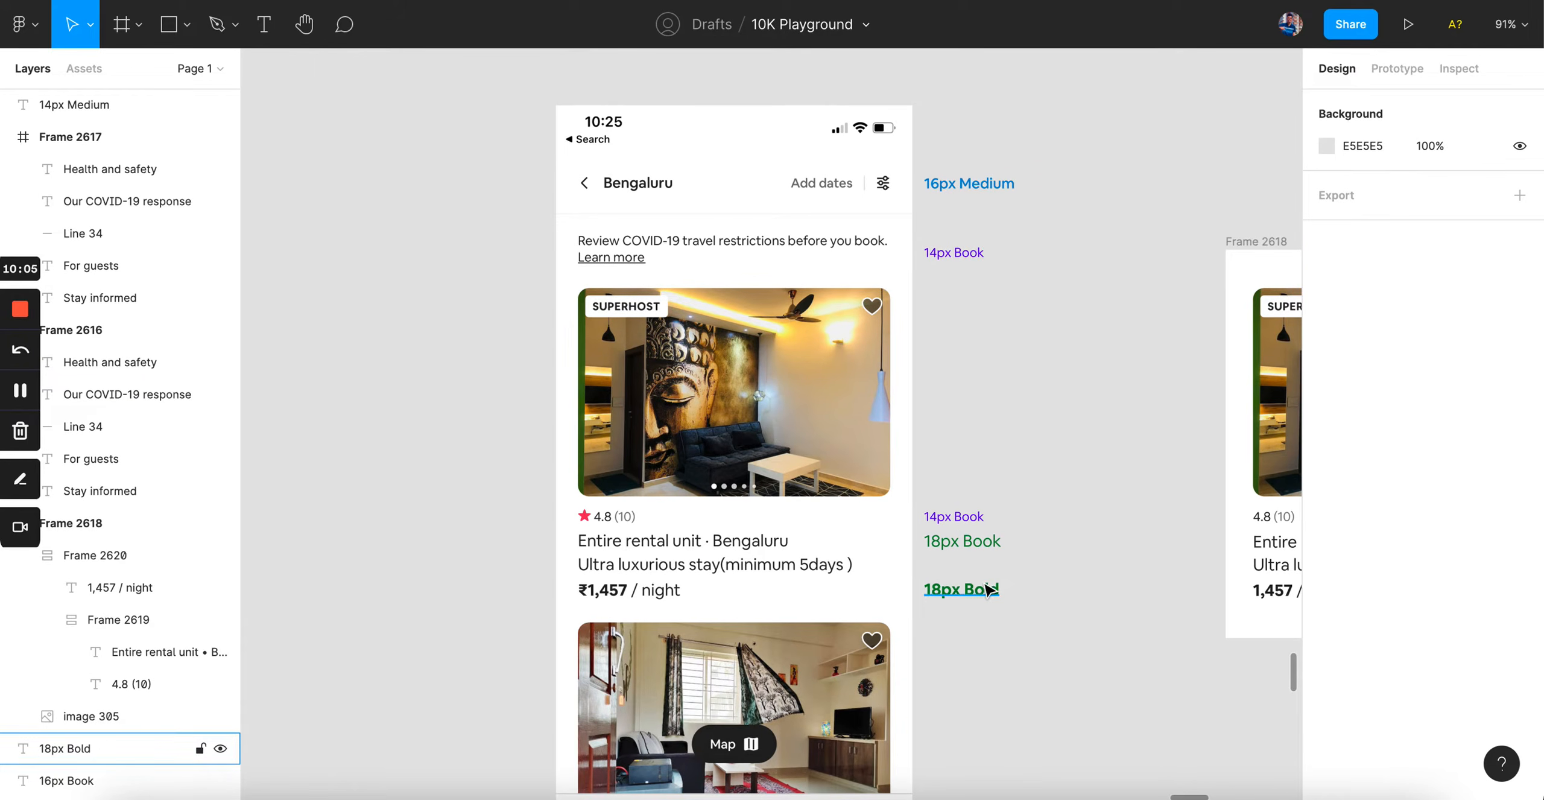
left_click(982, 598)
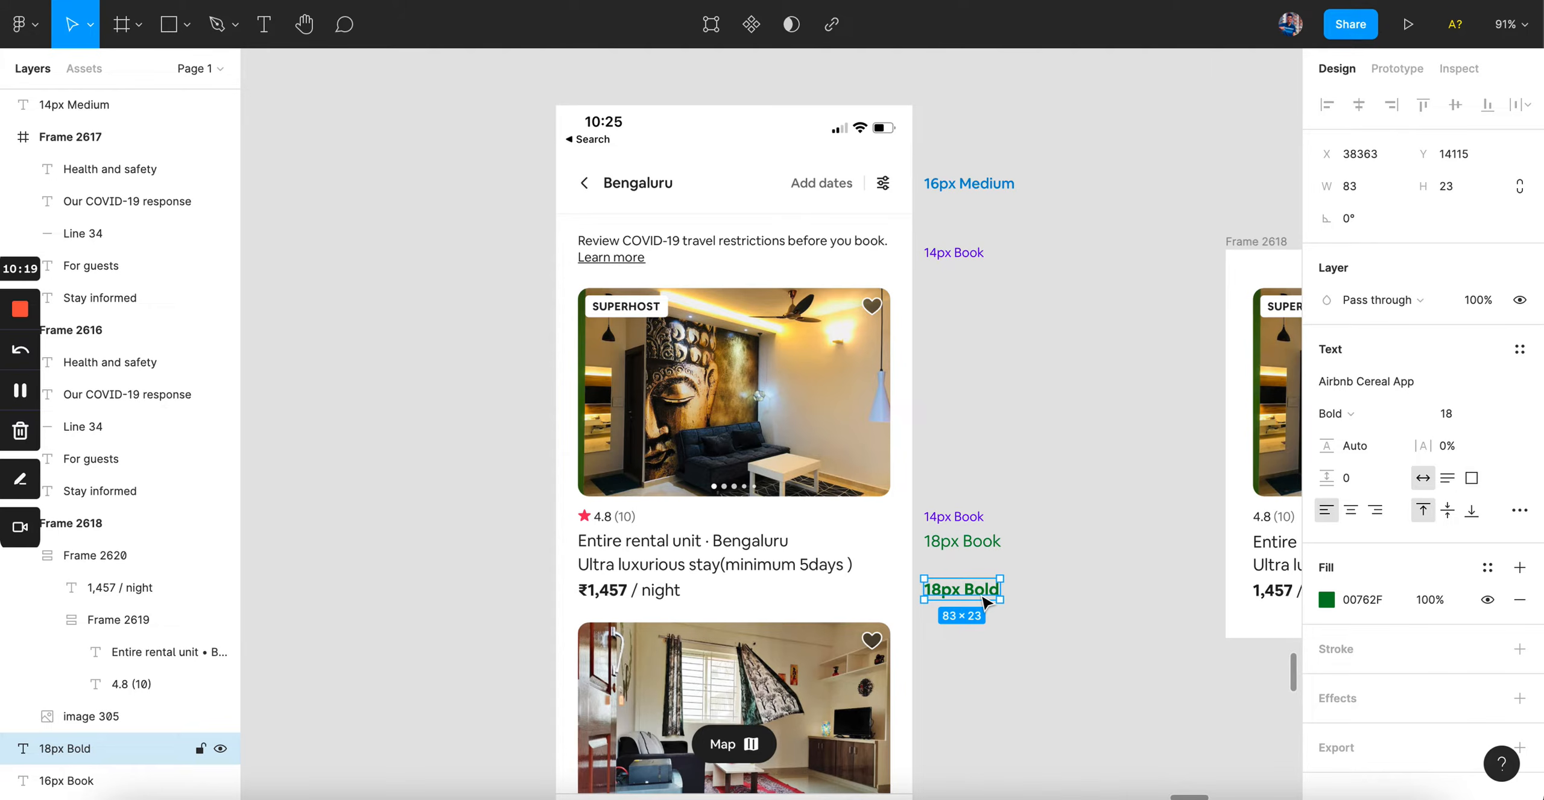
scroll(965, 486, "up", 5)
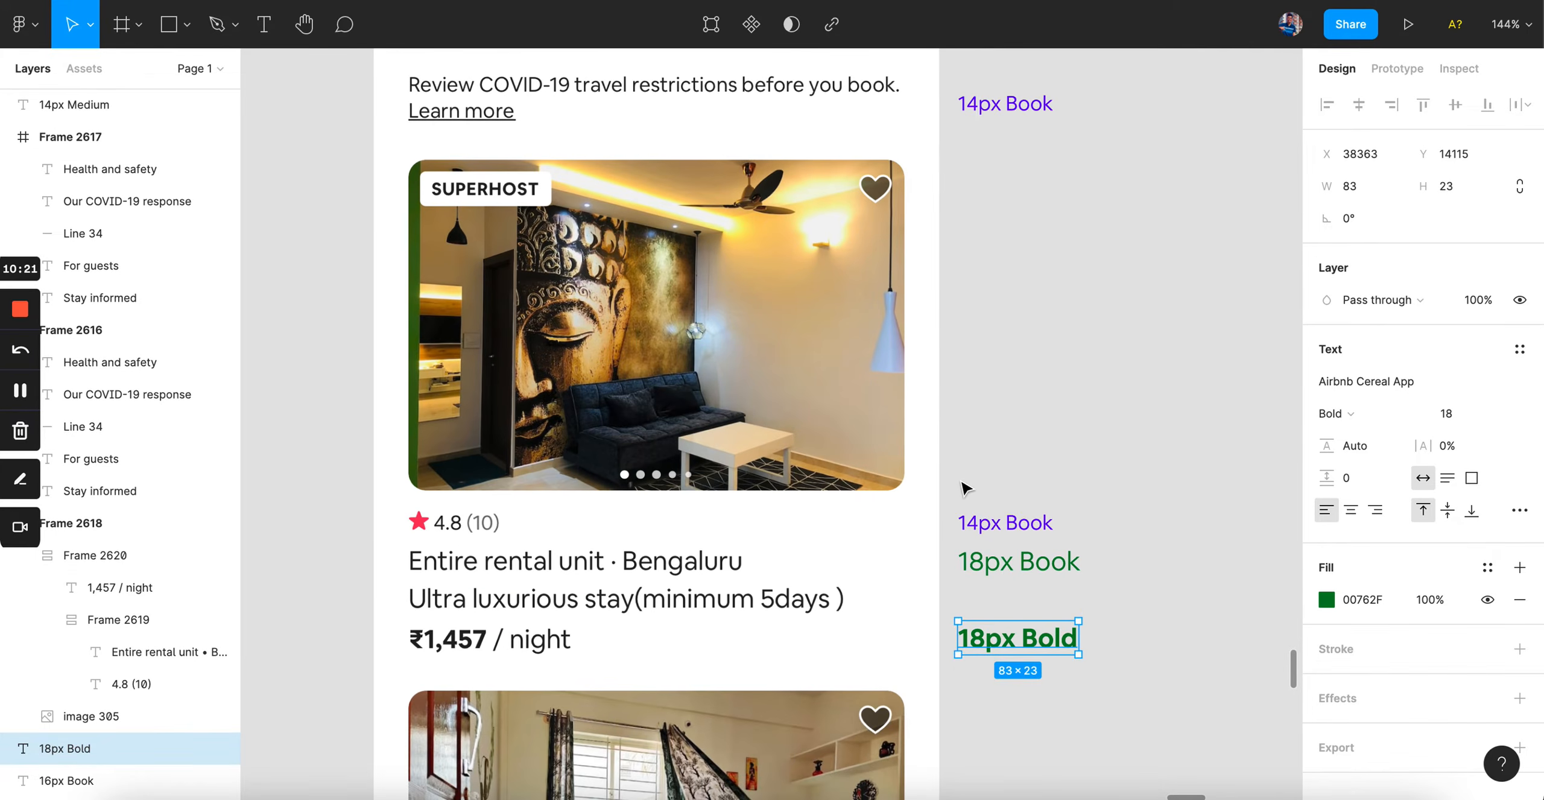
scroll(765, 524, "down", 2)
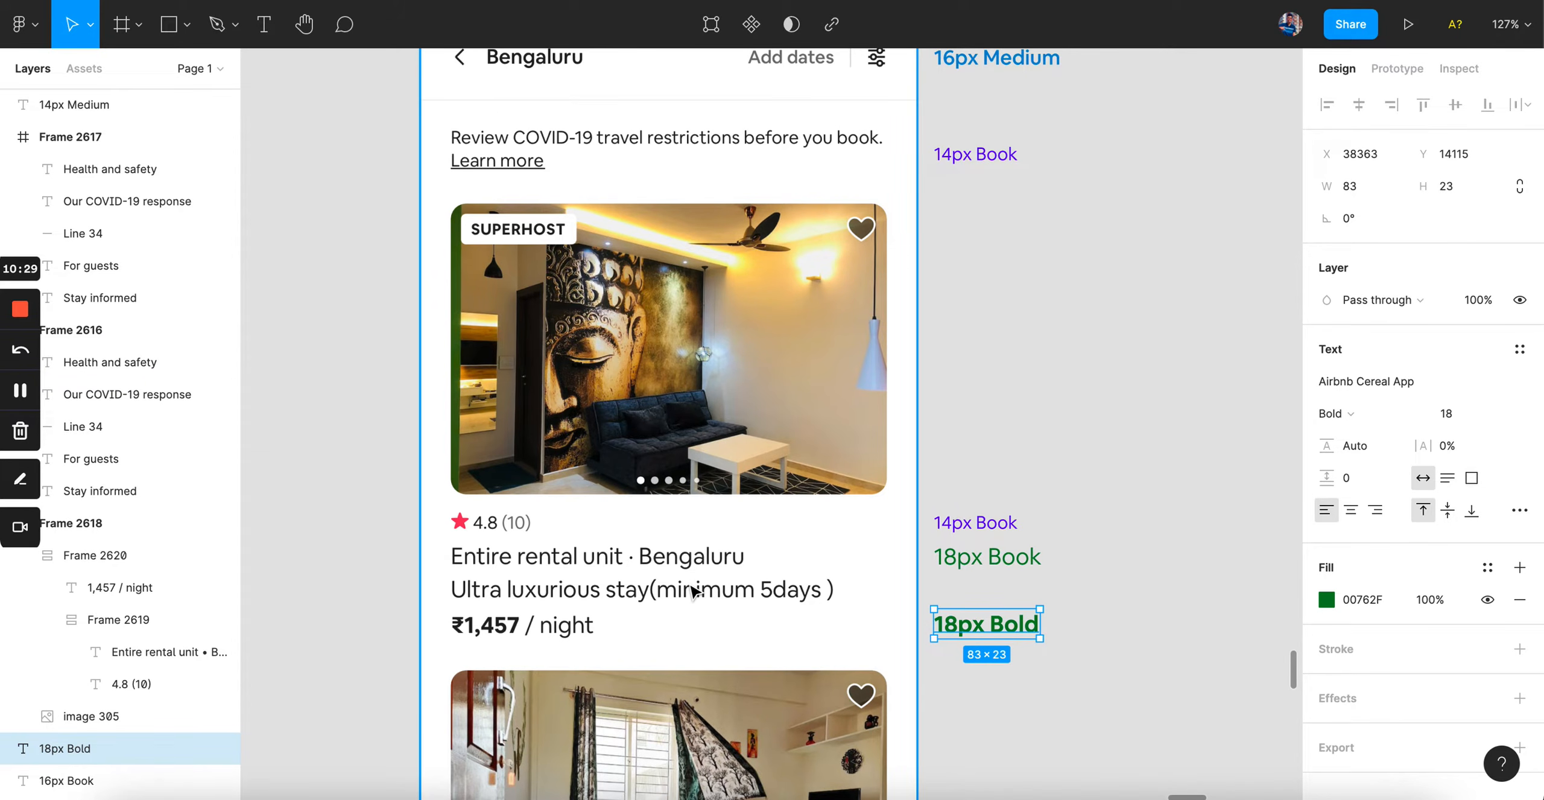
Check the 18px Book and 16px Medium labels against the listing title and header of the Bengaluru screen
left_click(977, 564)
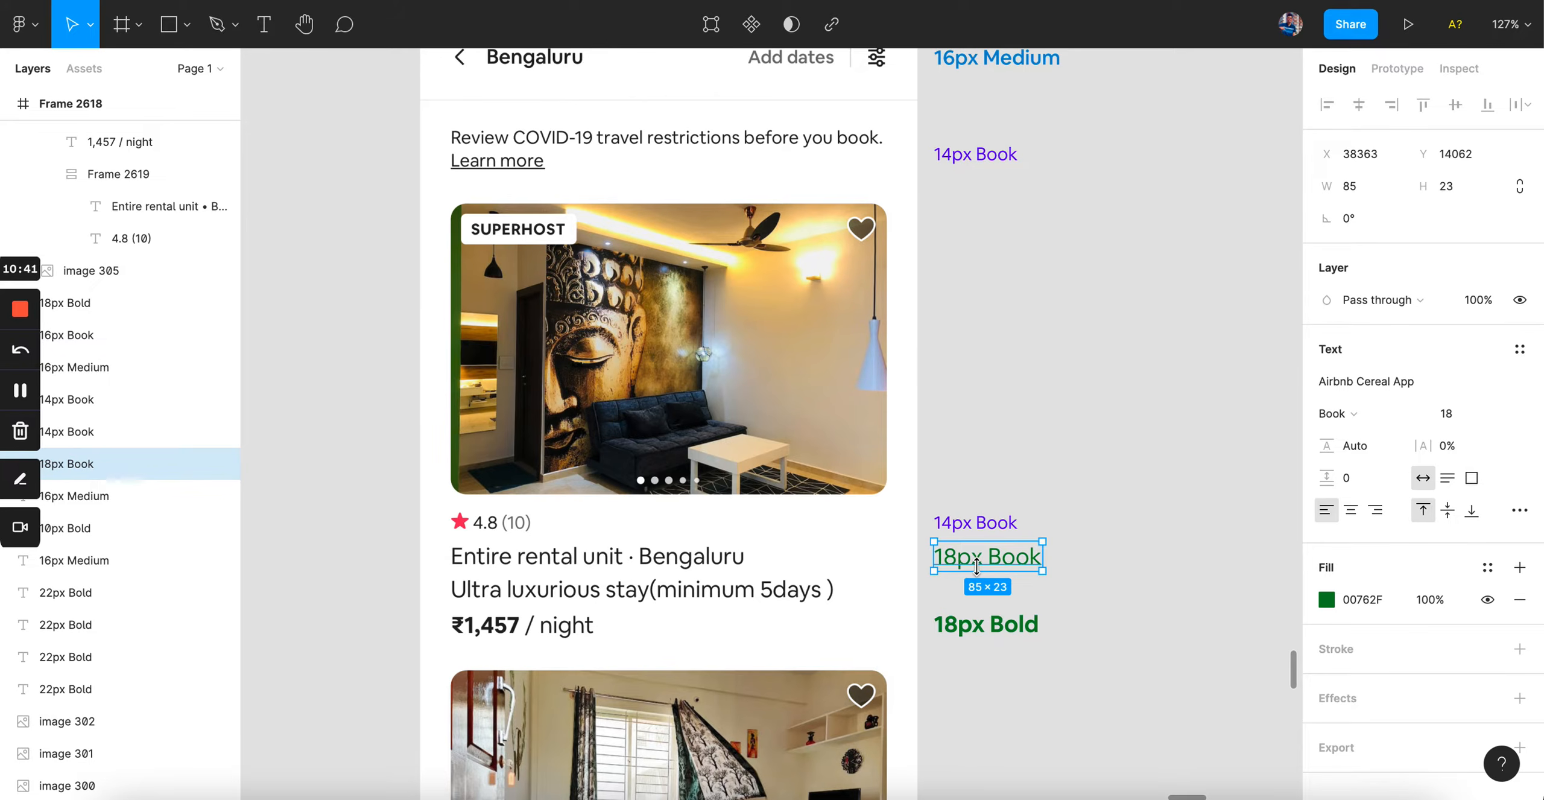
scroll(976, 567, "up", 3)
left_click(989, 185)
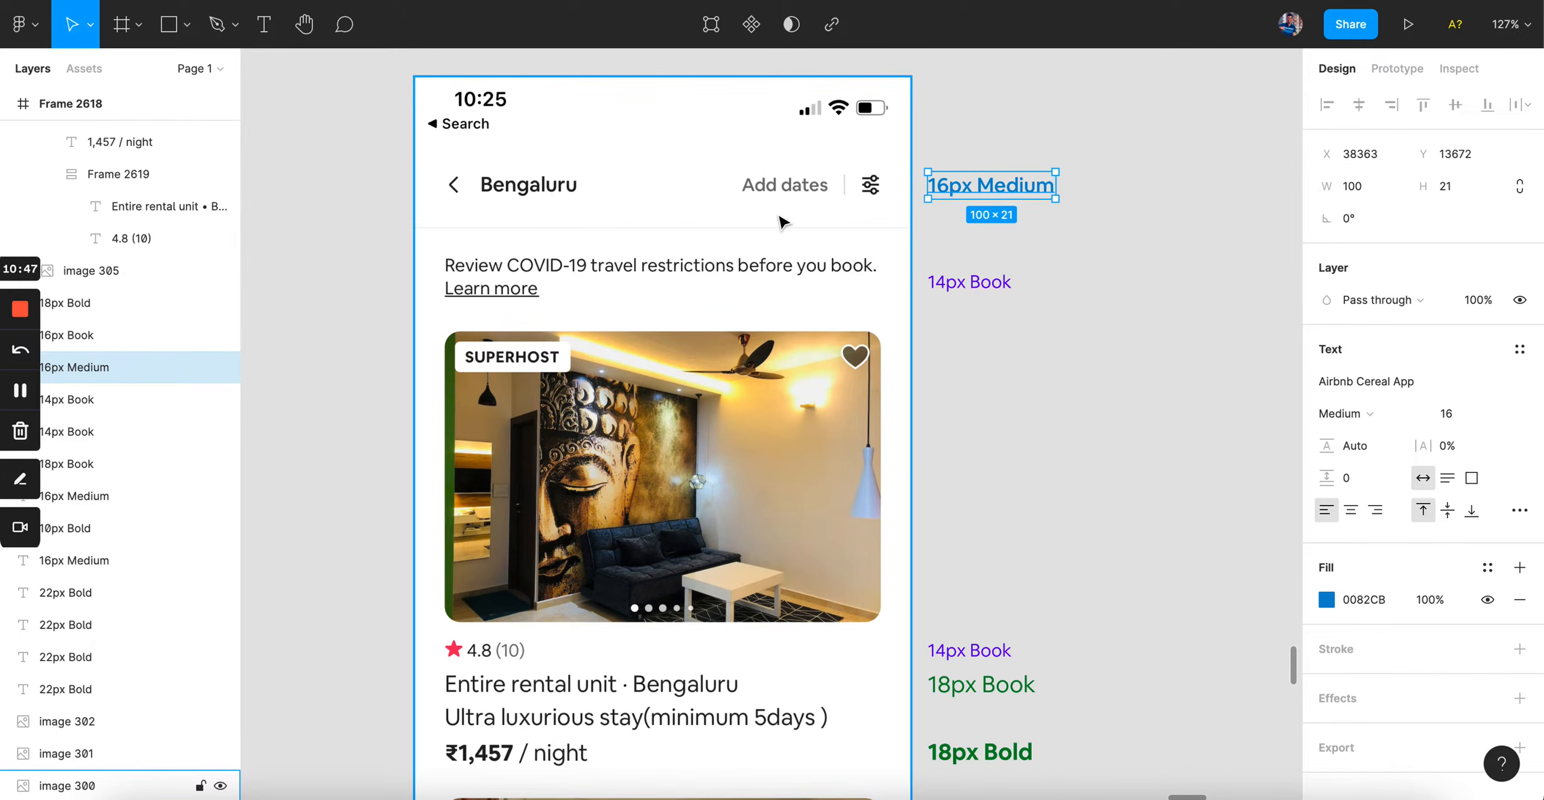
scroll(782, 222, "down", 2)
left_click(594, 619)
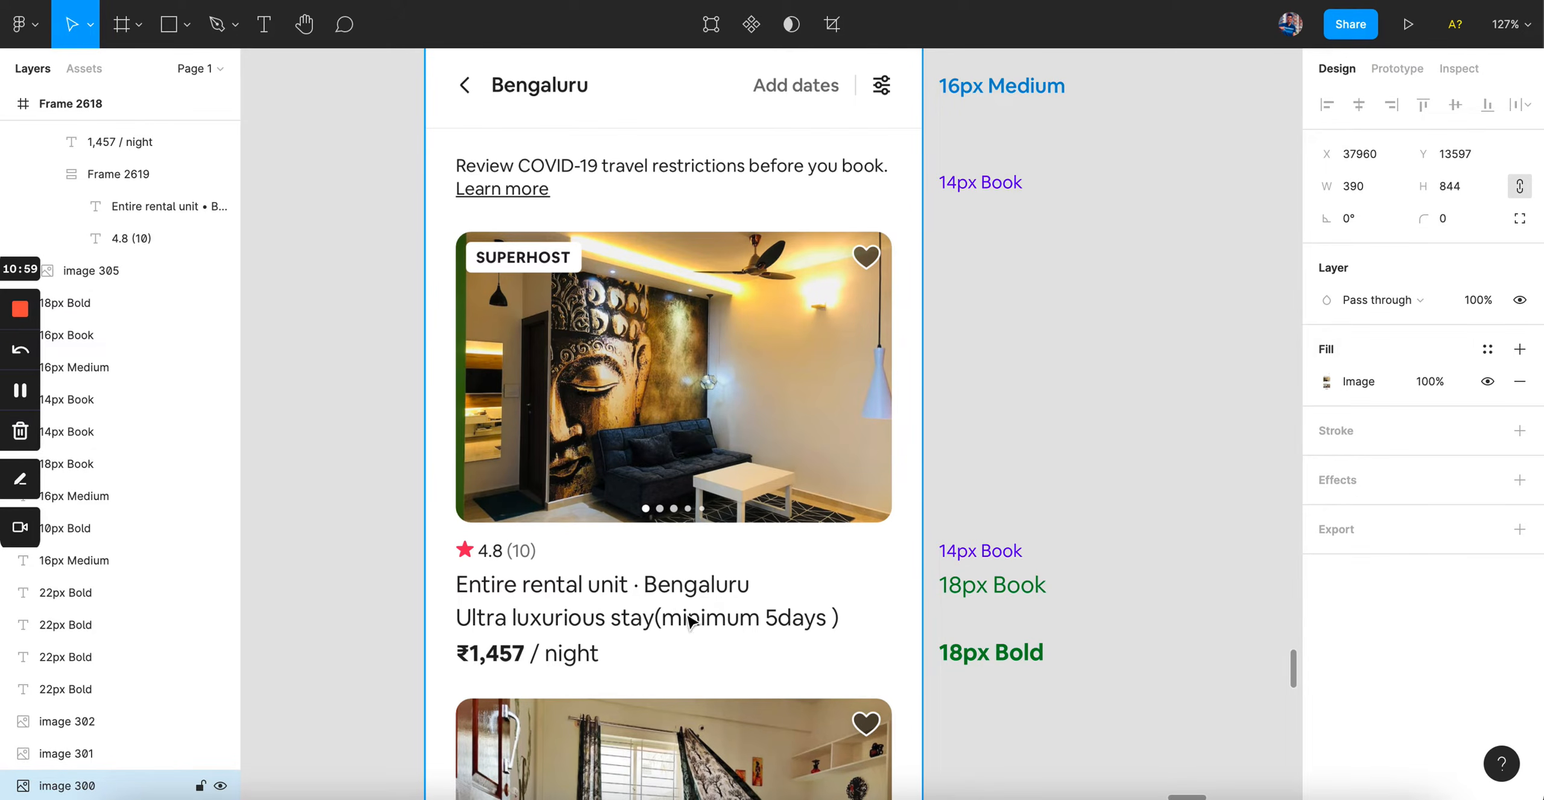
Wrap the listing image and its text block in Frame 2618 in an auto layout
scroll(679, 602, "down", 5)
scroll(679, 602, "right", 4)
scroll(920, 555, "up", 6)
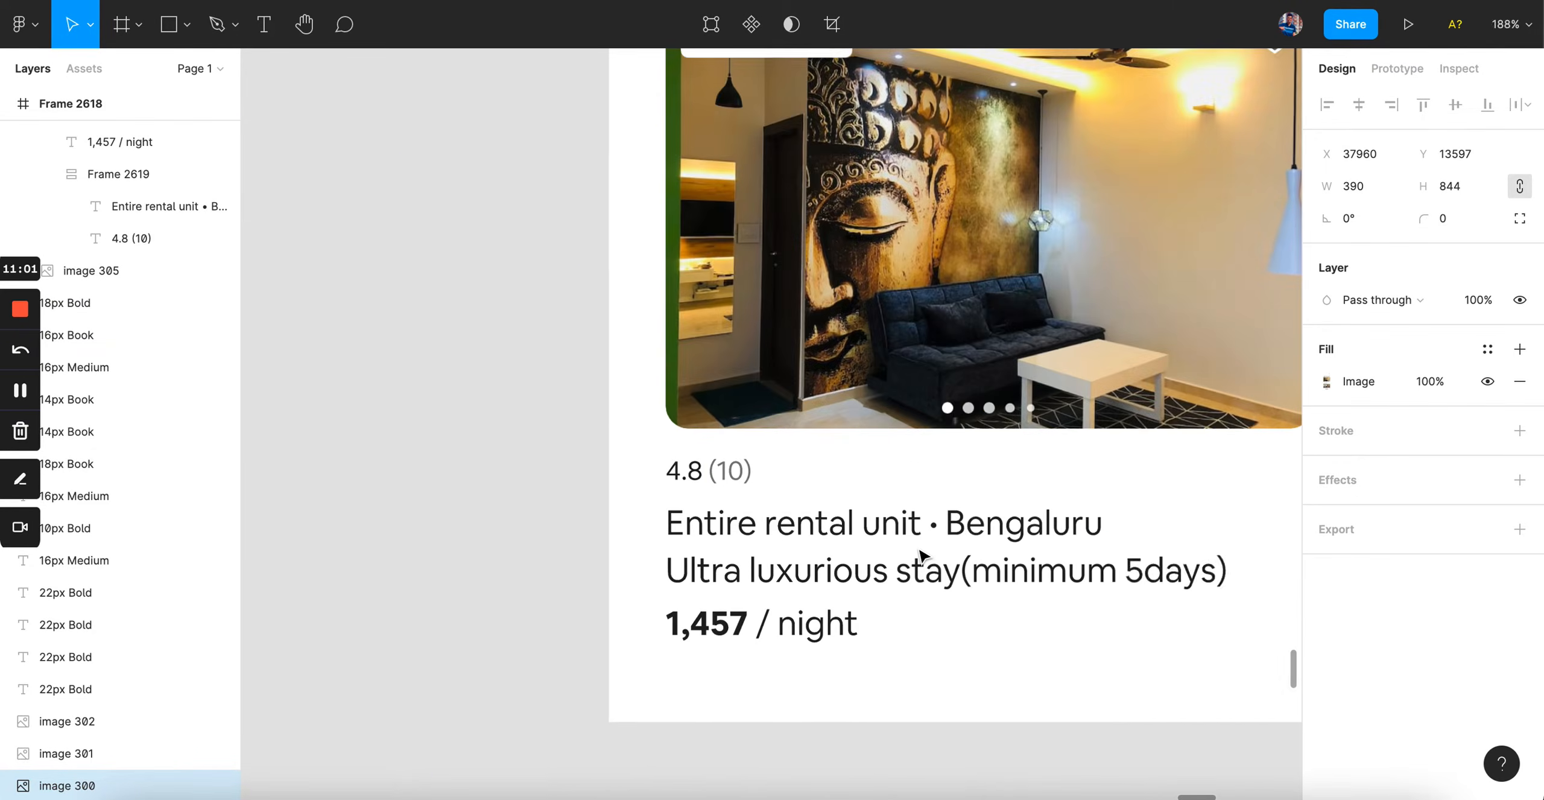
scroll(921, 555, "down", 2)
scroll(920, 555, "right", 2)
left_click(852, 330)
left_click(682, 579, "shift")
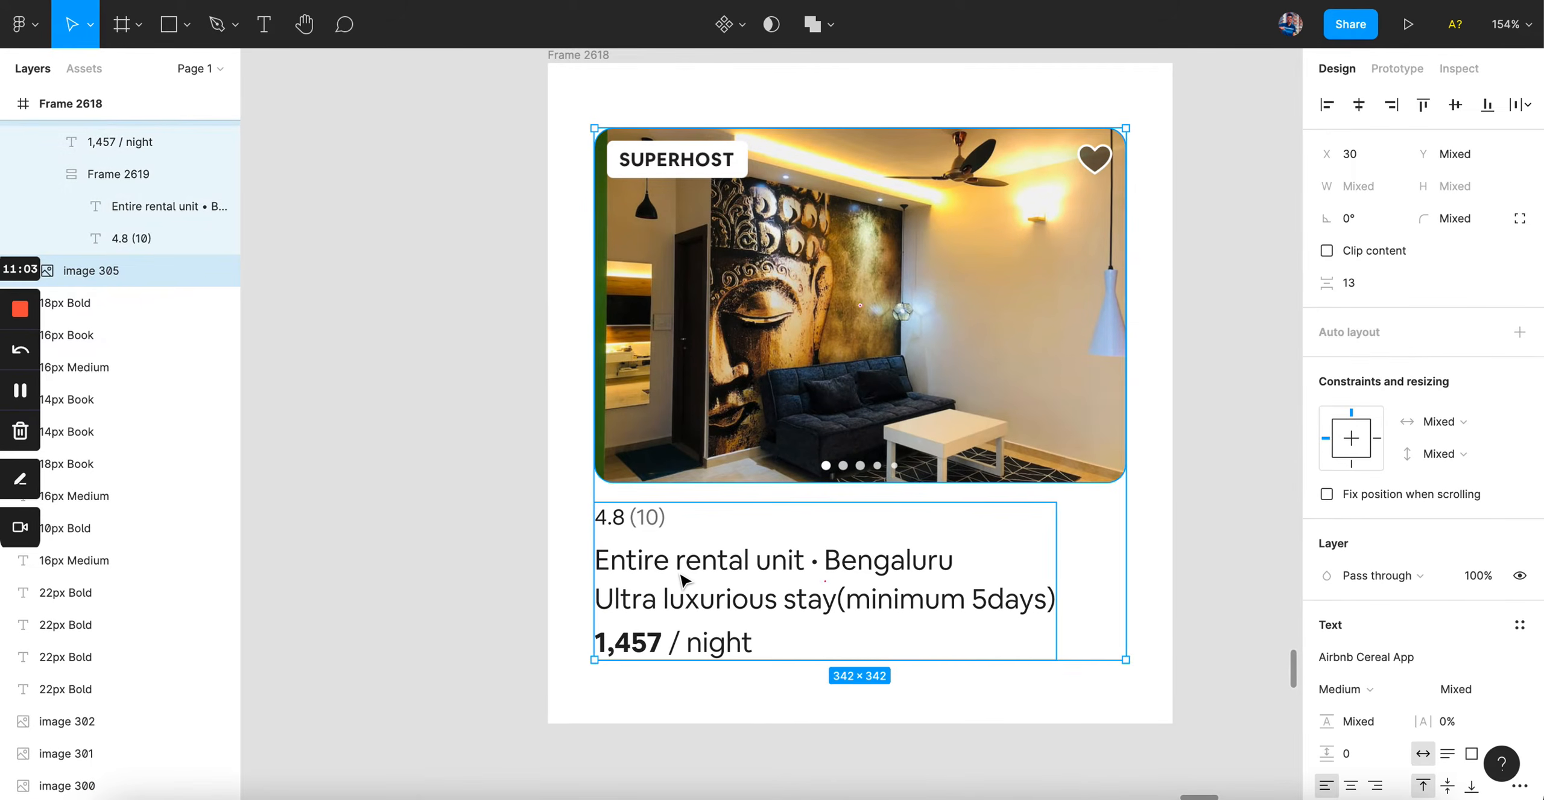
key("shift+a")
Set the Entire rental unit title and the 1,457 / night price in Frame 2618 to font size 16
double_click(591, 581)
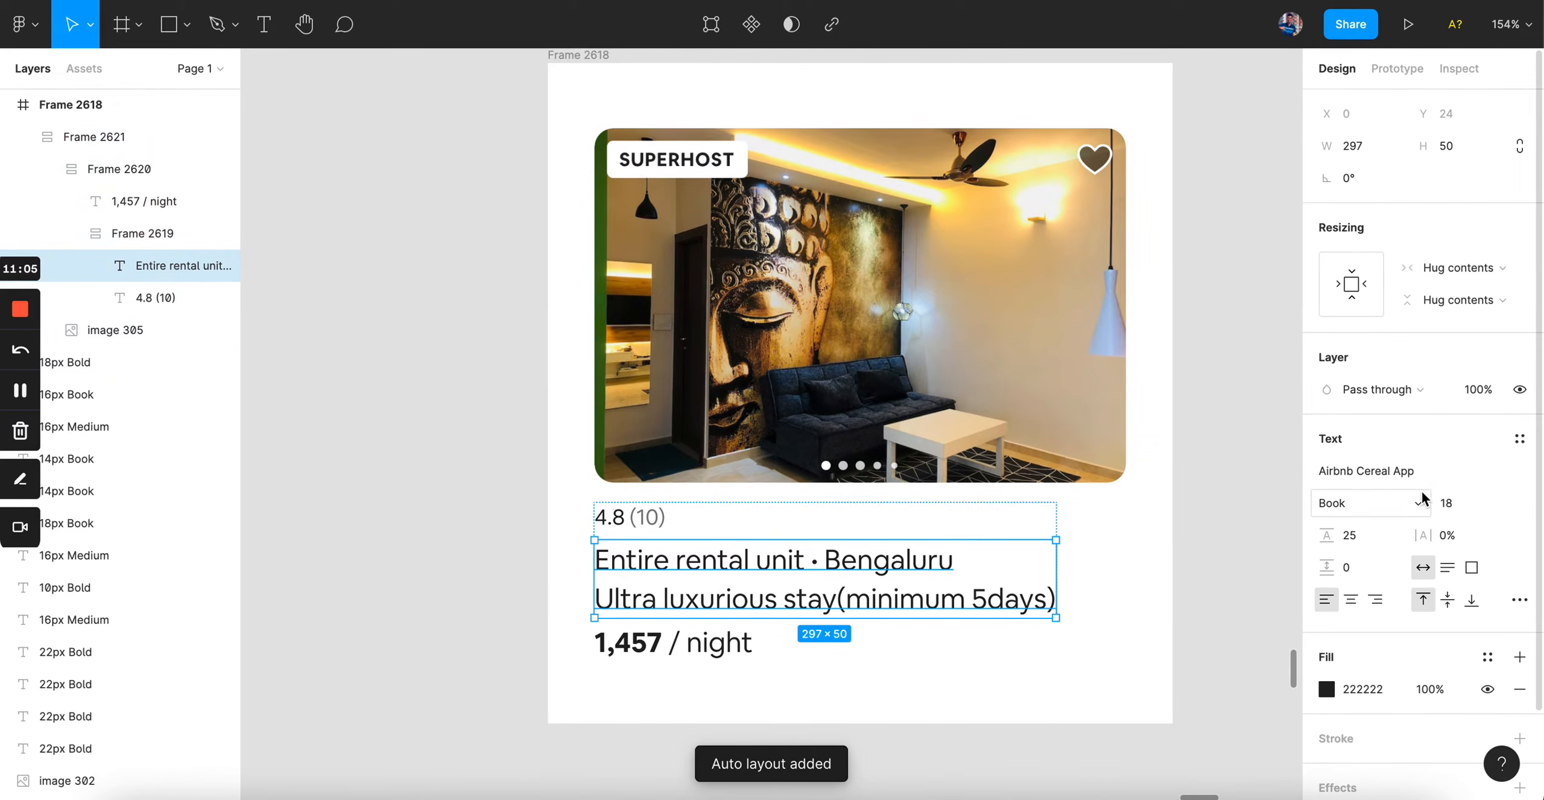
left_click(1447, 502)
type("16")
key("Return")
left_click(639, 641)
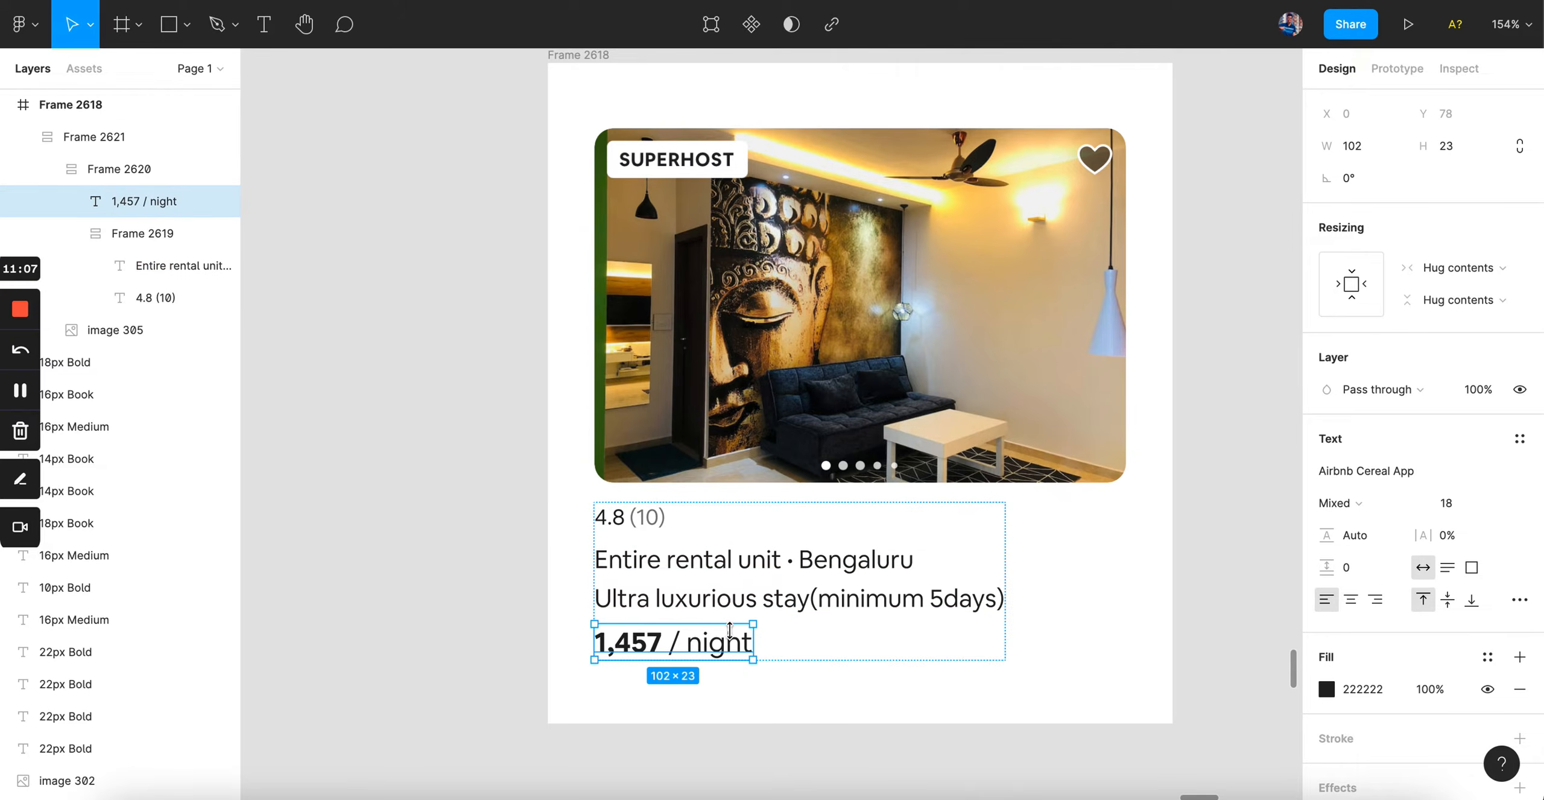
left_click(1447, 503)
type("17")
key("Return")
key("Down")
left_click(1019, 680)
scroll(1019, 680, "down", 5)
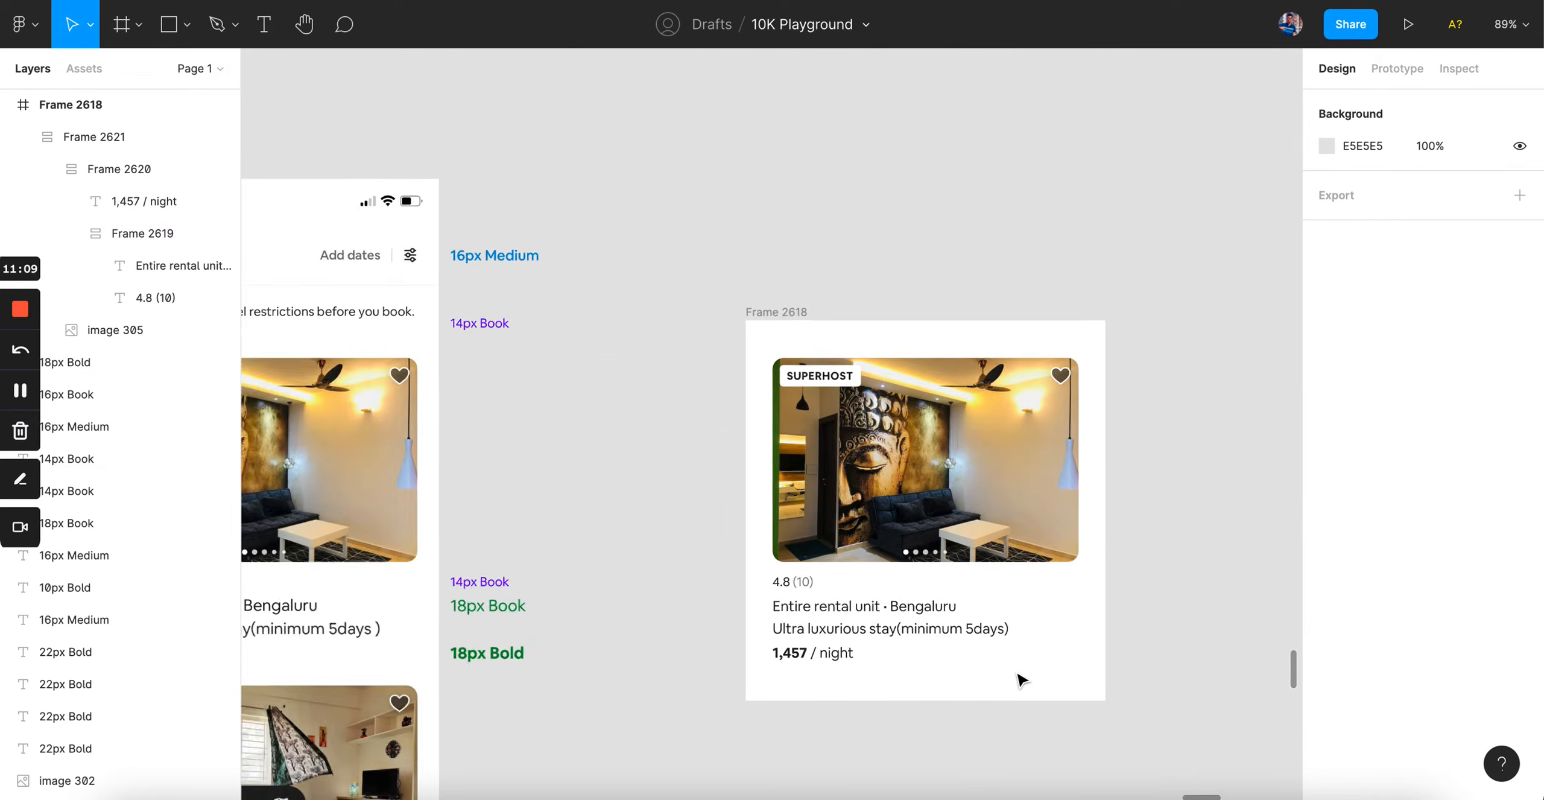
Raise the font size of both the listing title and the price in Frame 2618 to 18
scroll(1019, 679, "right", 1)
scroll(1019, 680, "up", 3)
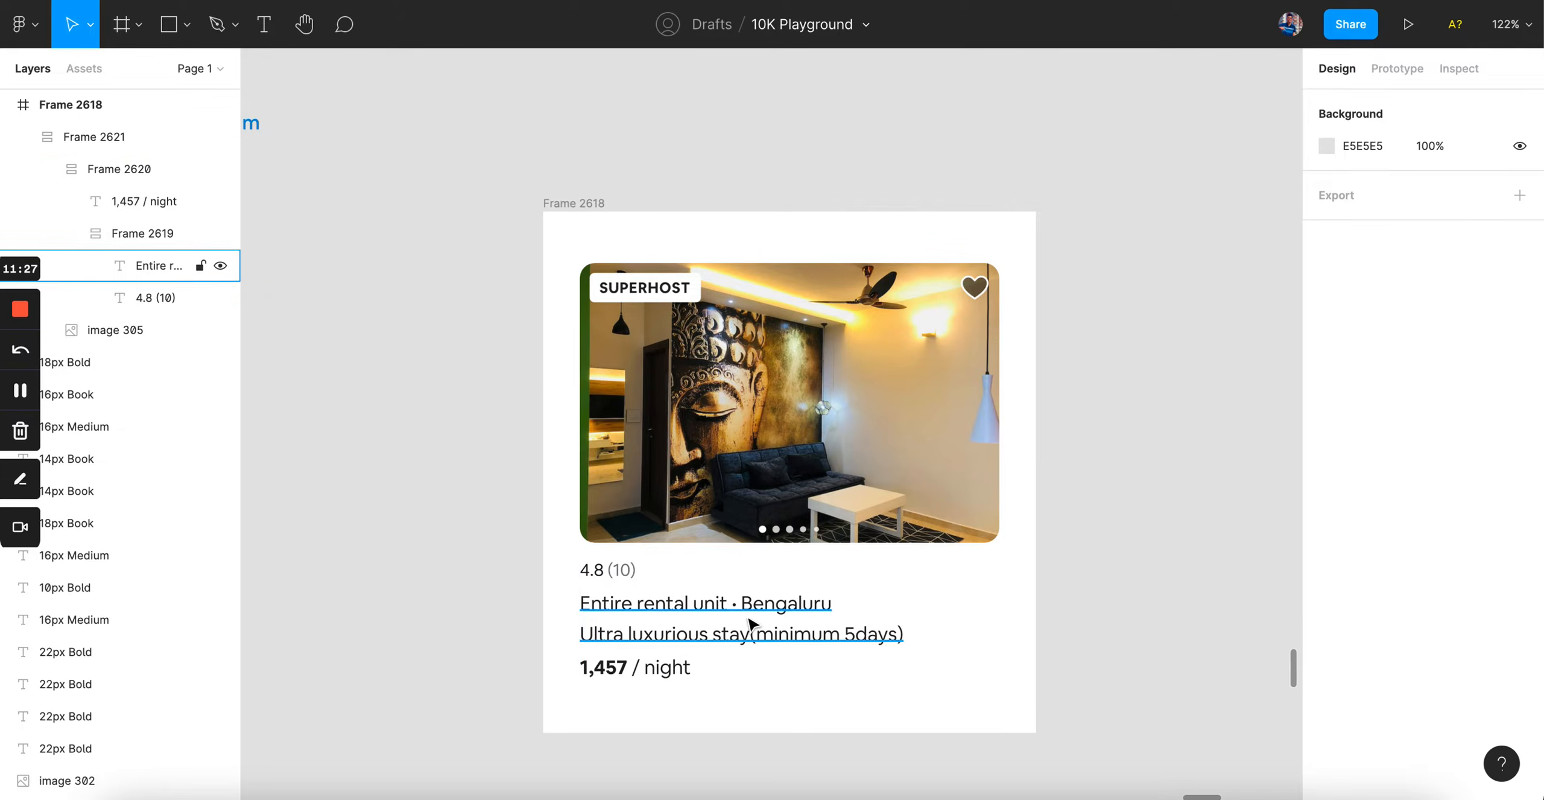
left_click(751, 624, "super")
left_click(680, 672, "shift+super")
left_click(1447, 503)
key("Up")
key("Up")
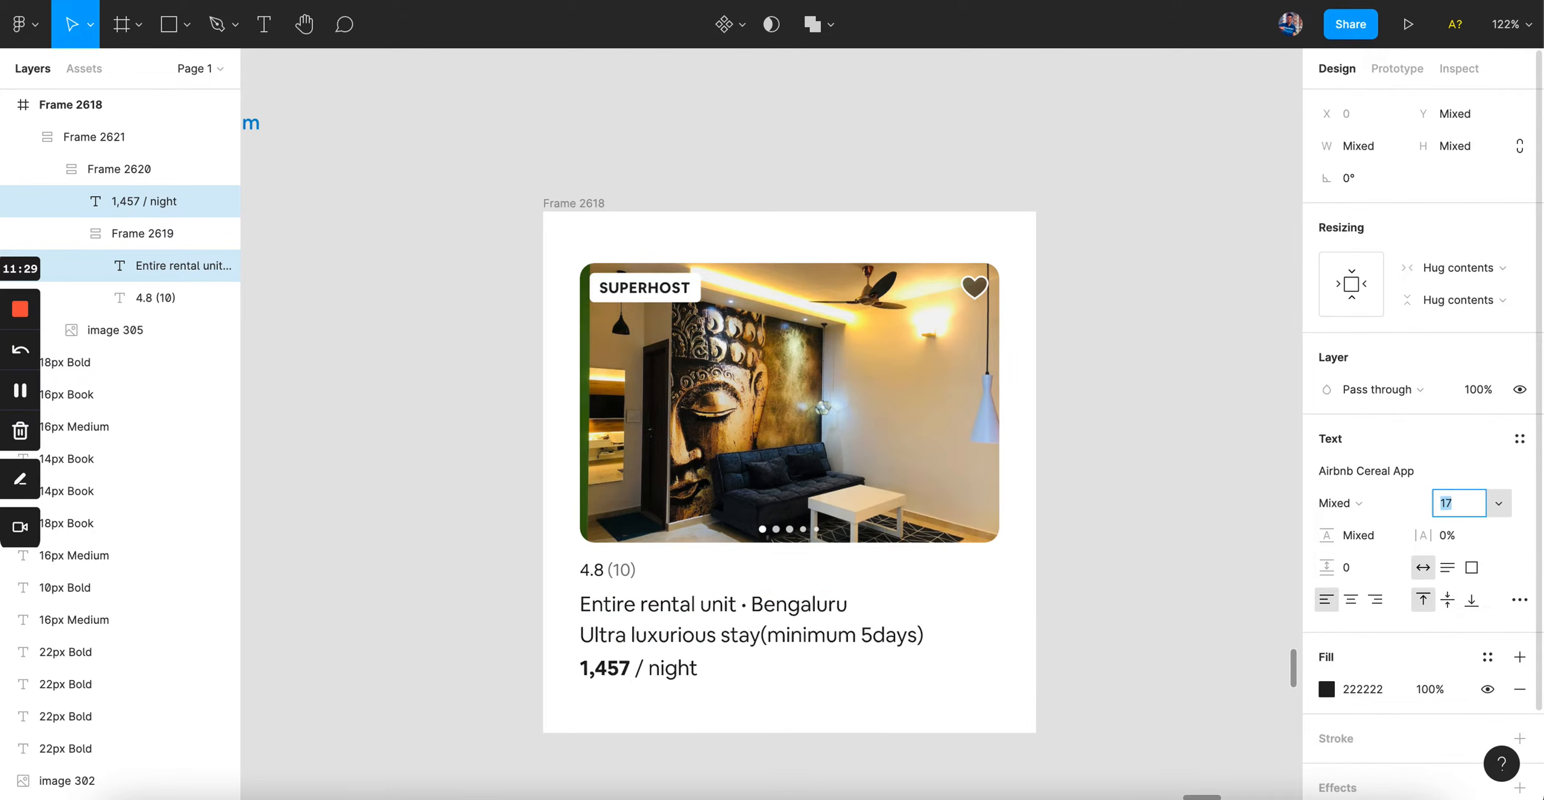
left_click(1097, 565)
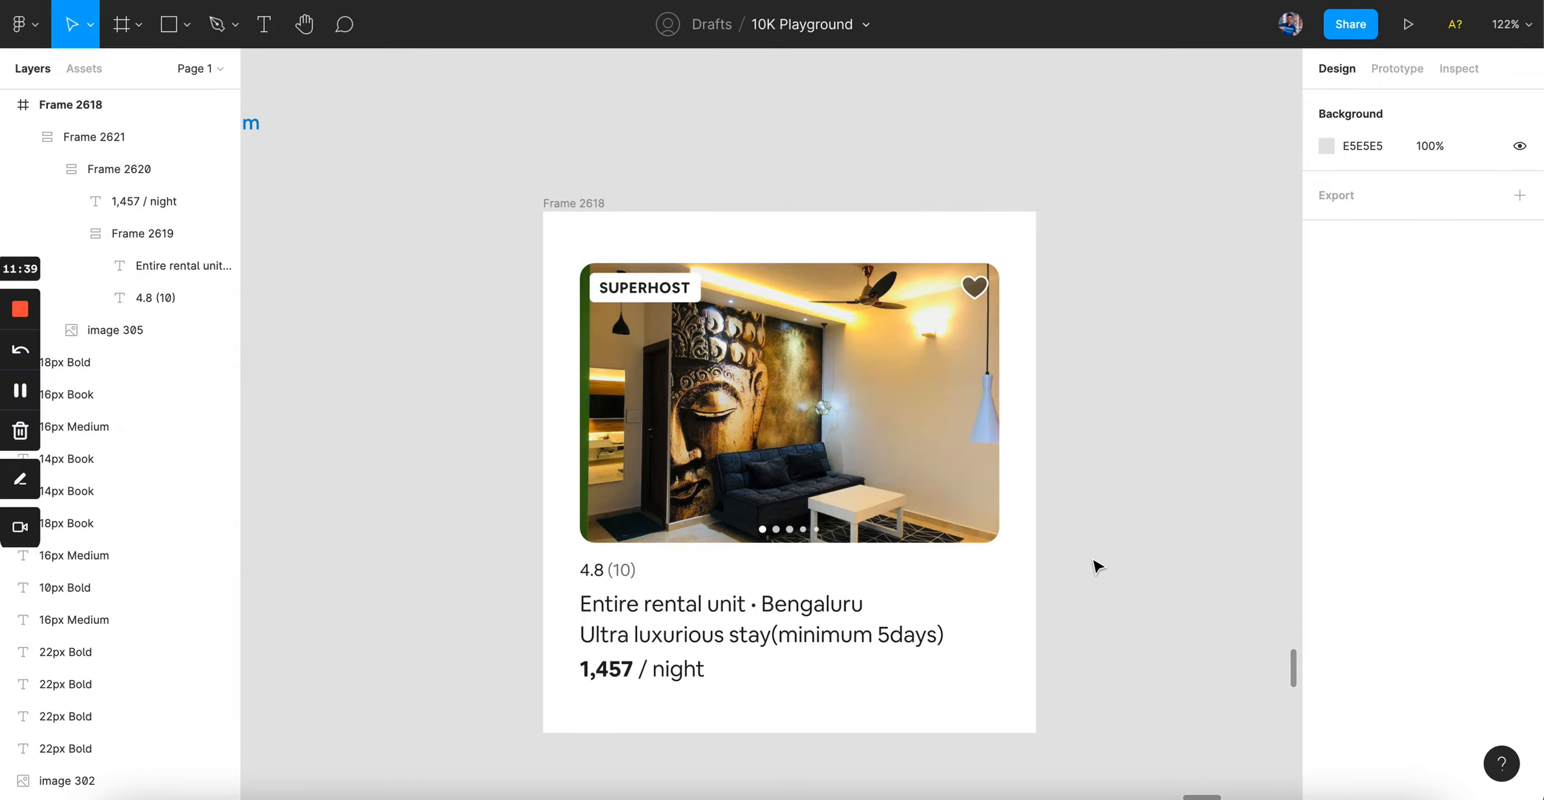
Compare the original Bengaluru listing with Frame 2618 and check the font settings of the 18px Book label
scroll(1093, 559, "left", 12)
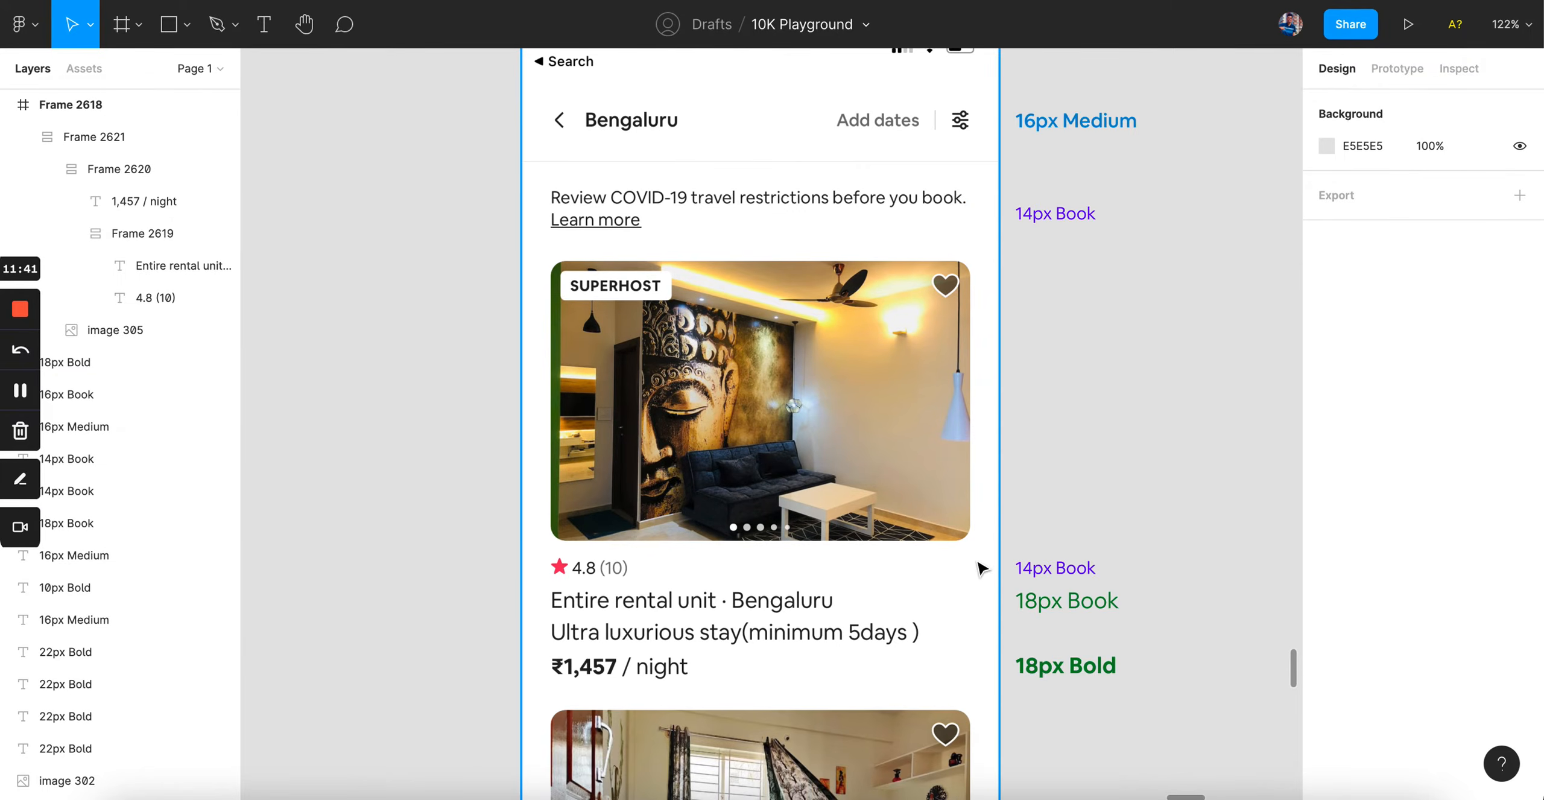
scroll(979, 562, "up", 3)
scroll(979, 562, "down", 1)
left_click(1090, 603)
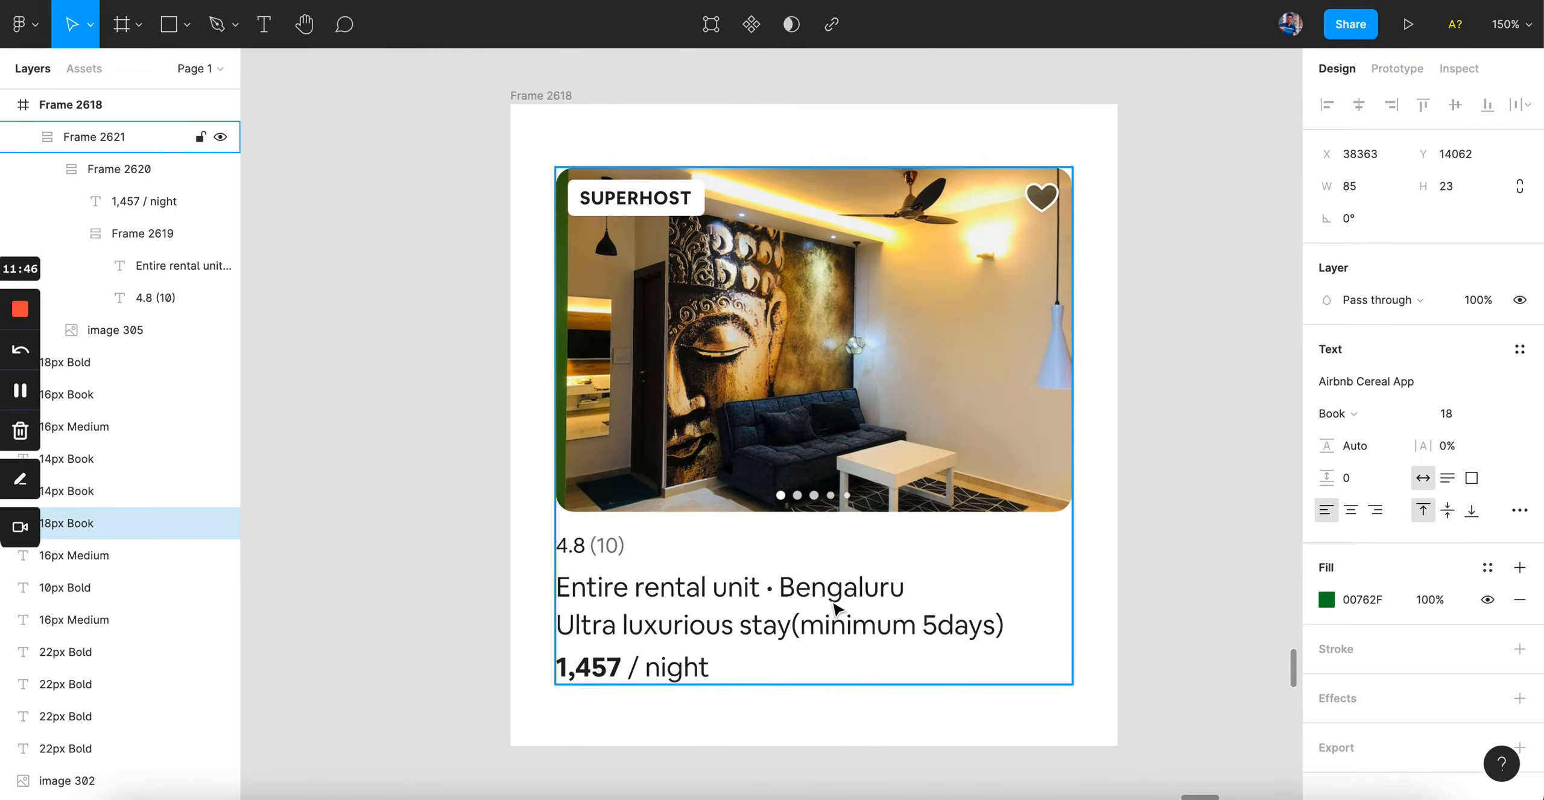
Set the font weight of the Entire rental unit title in Frame 2618 to Medium
double_click(734, 641)
left_click(1385, 512)
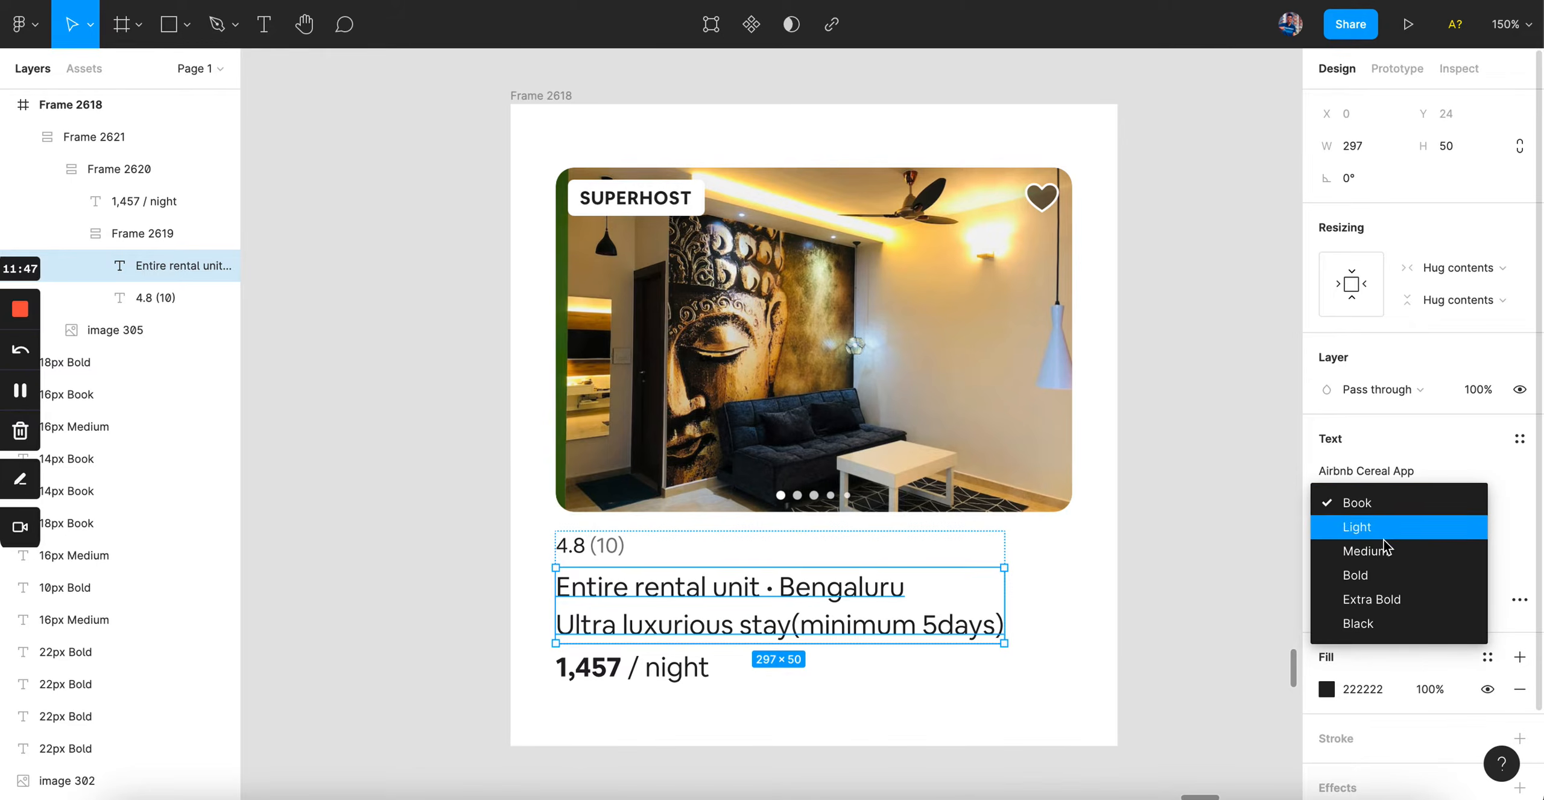
left_click(1361, 548)
left_click(1212, 594)
scroll(1192, 599, "down", 2)
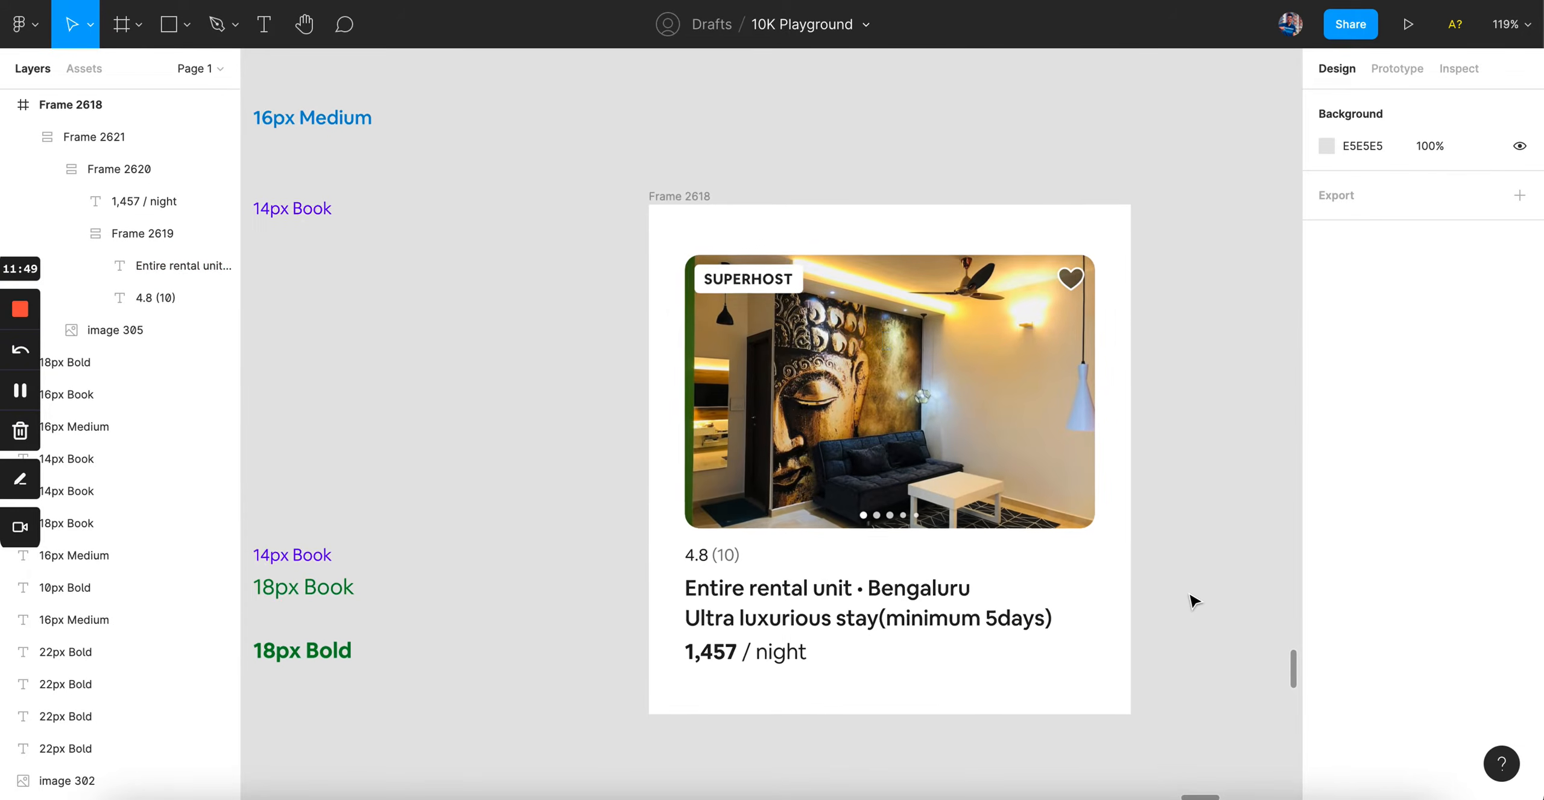
scroll(1194, 601, "right", 1)
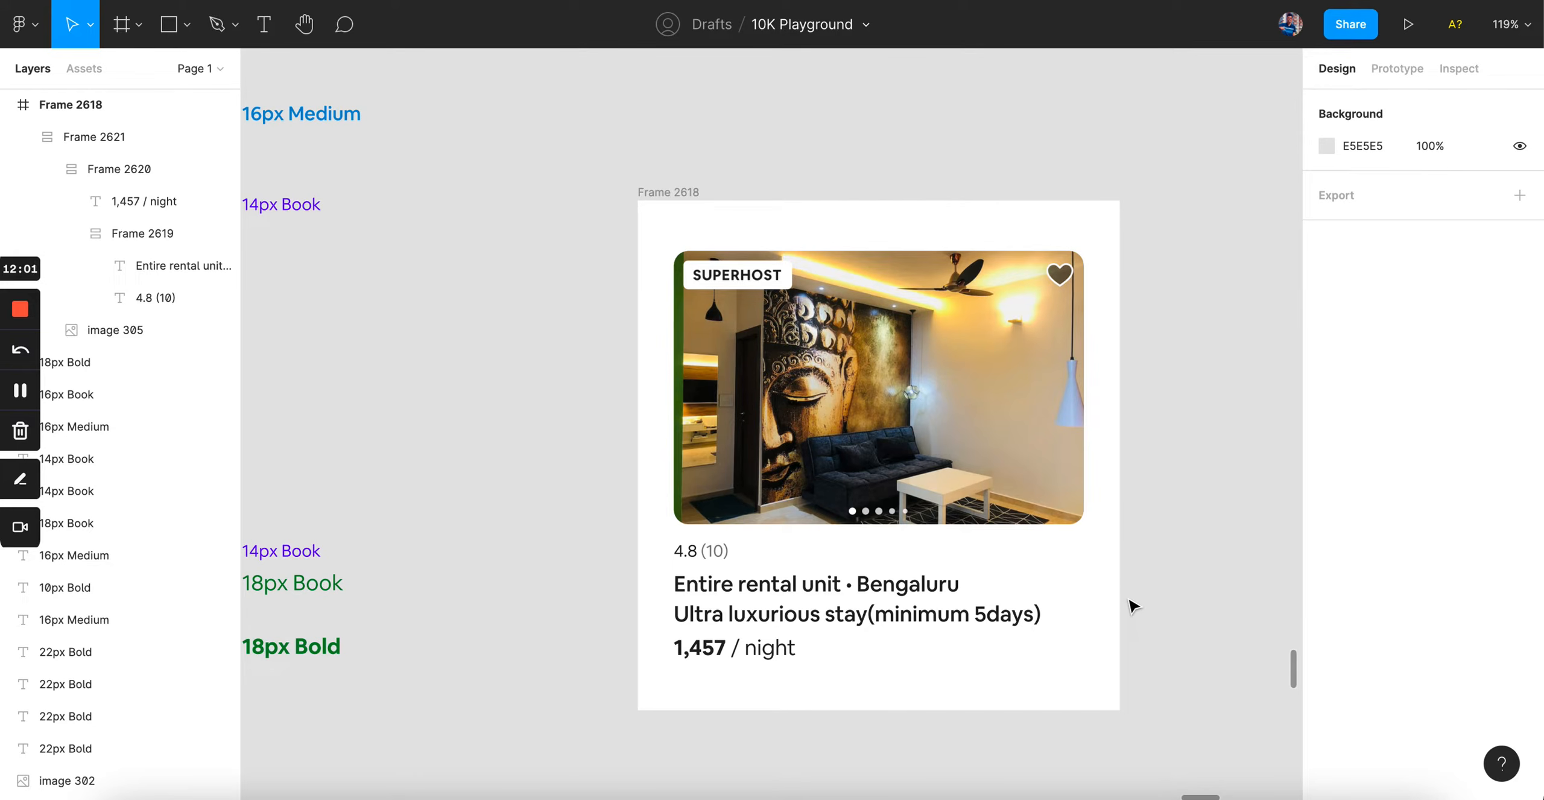
Undo the title's Medium weight and reapply it to compare both versions
key("super+z")
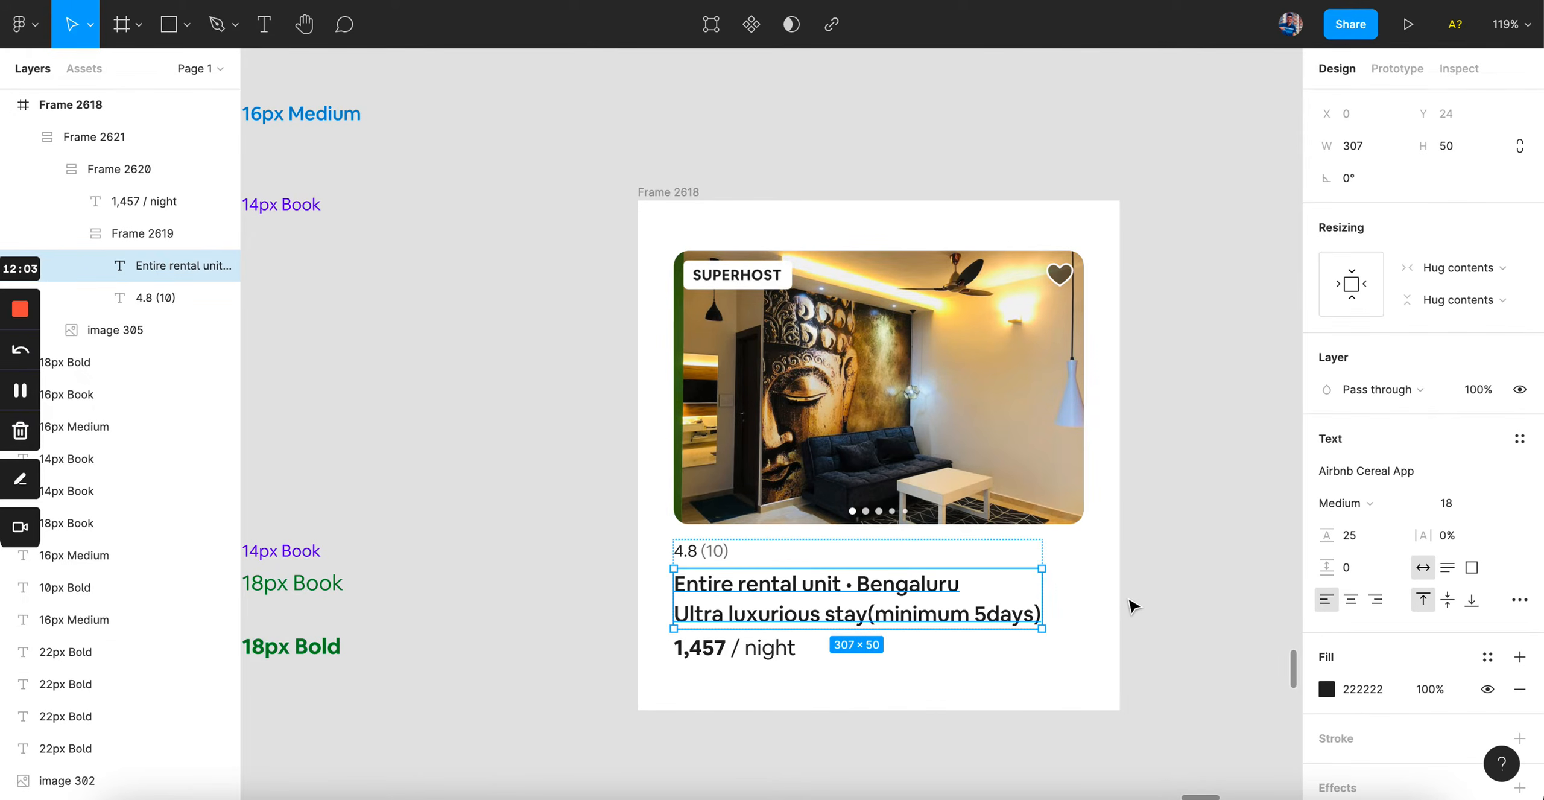
key("super+z")
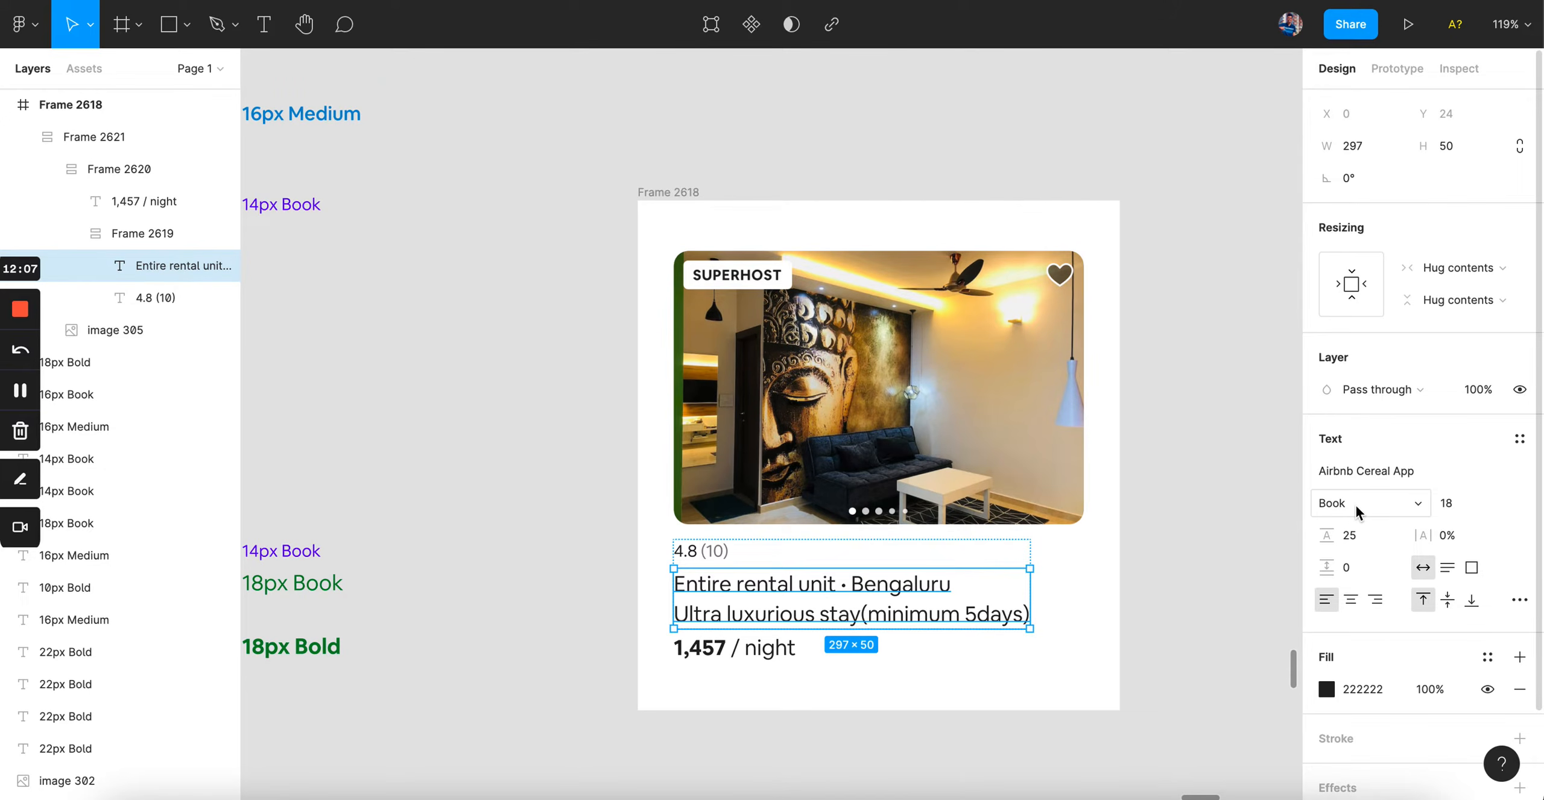
key("super+shift+z")
Compare the font weight and size of the listing title with the 1,457 / night price in Frame 2618
left_click(1044, 652)
scroll(1044, 652, "up", 4)
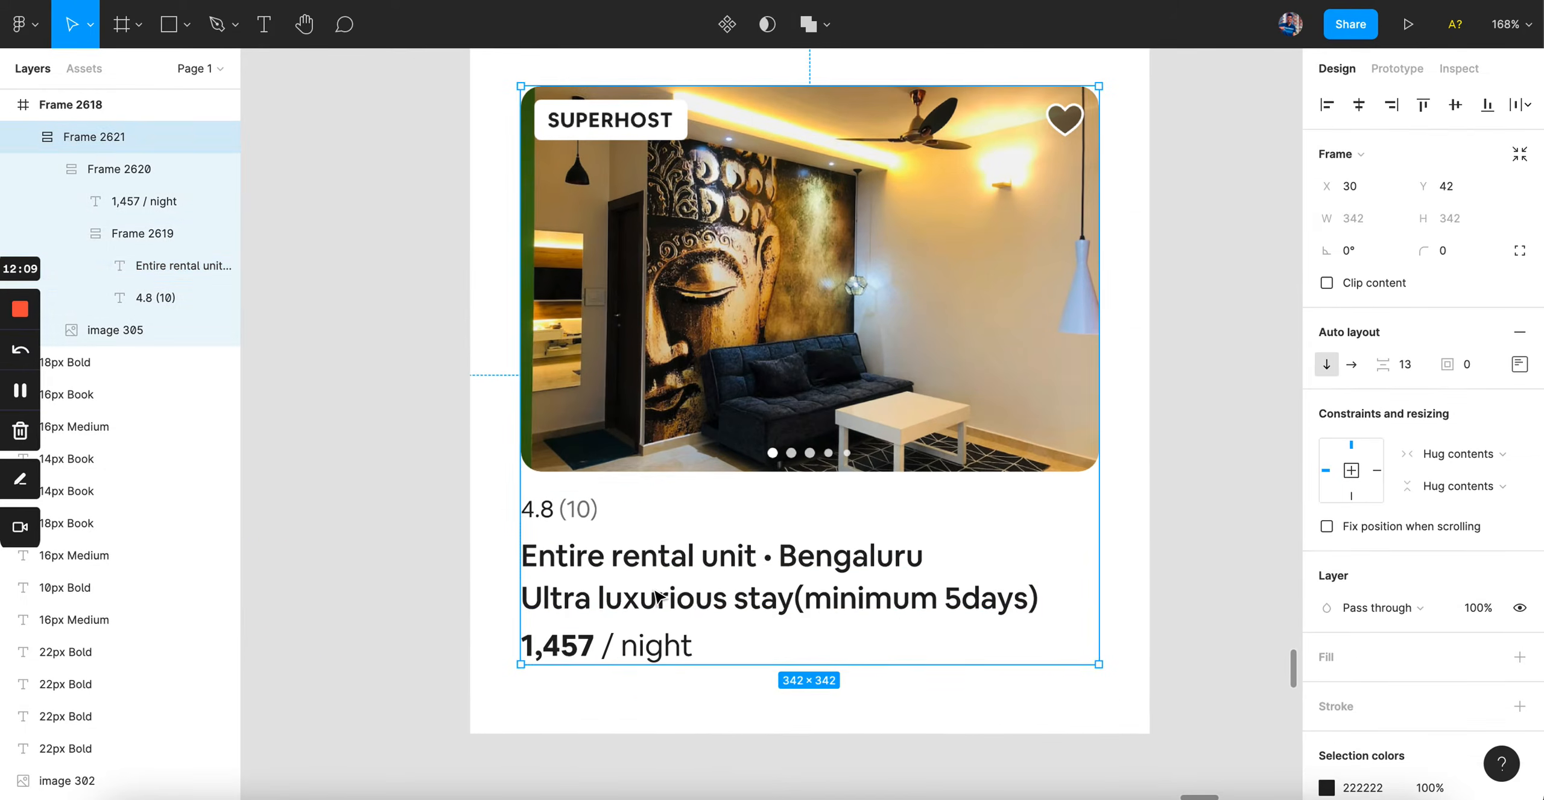
left_click(656, 592, "super")
left_click(557, 662, "shift+super")
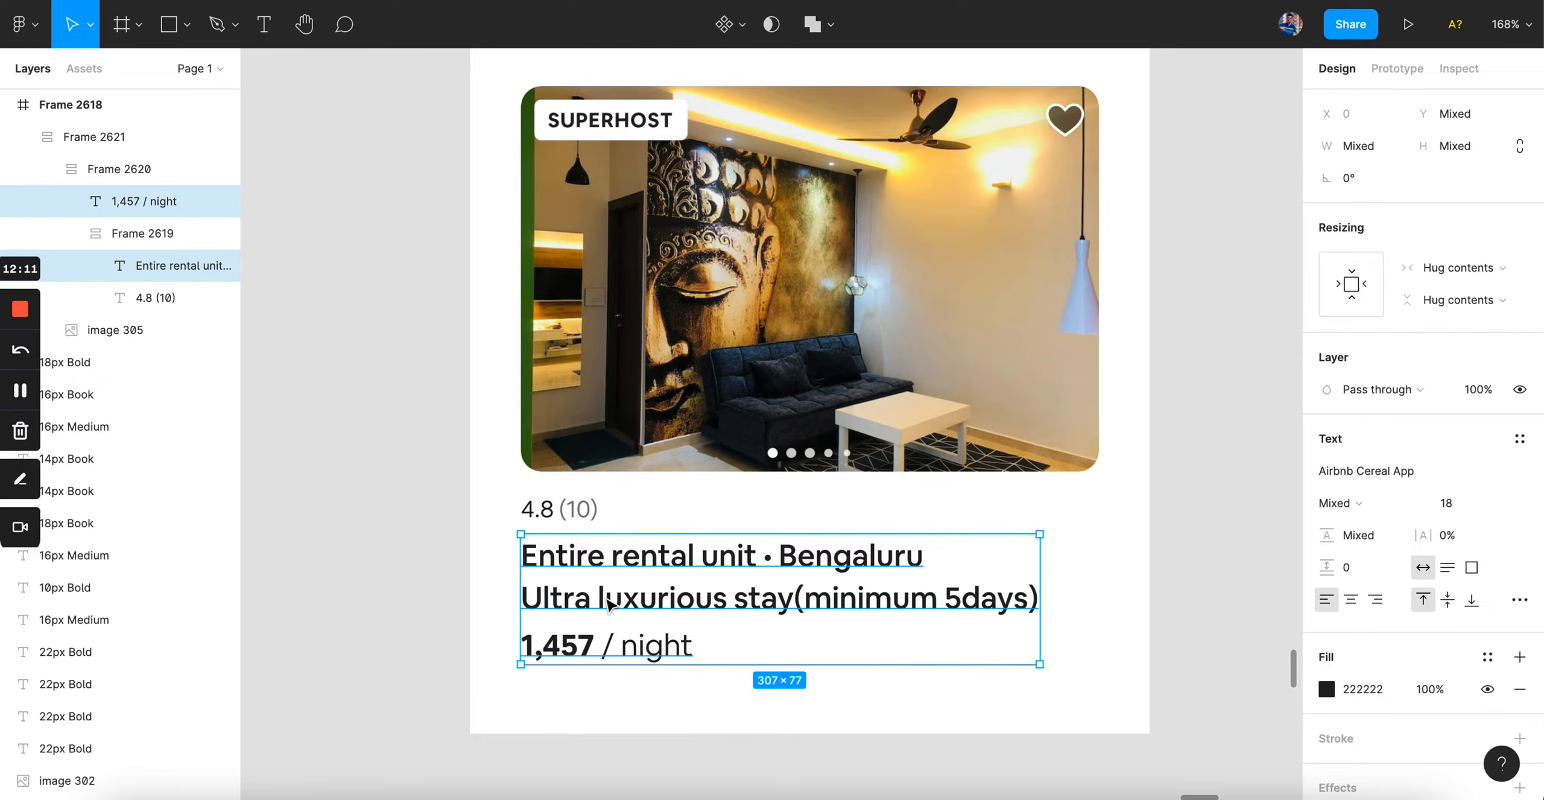
left_click(446, 634)
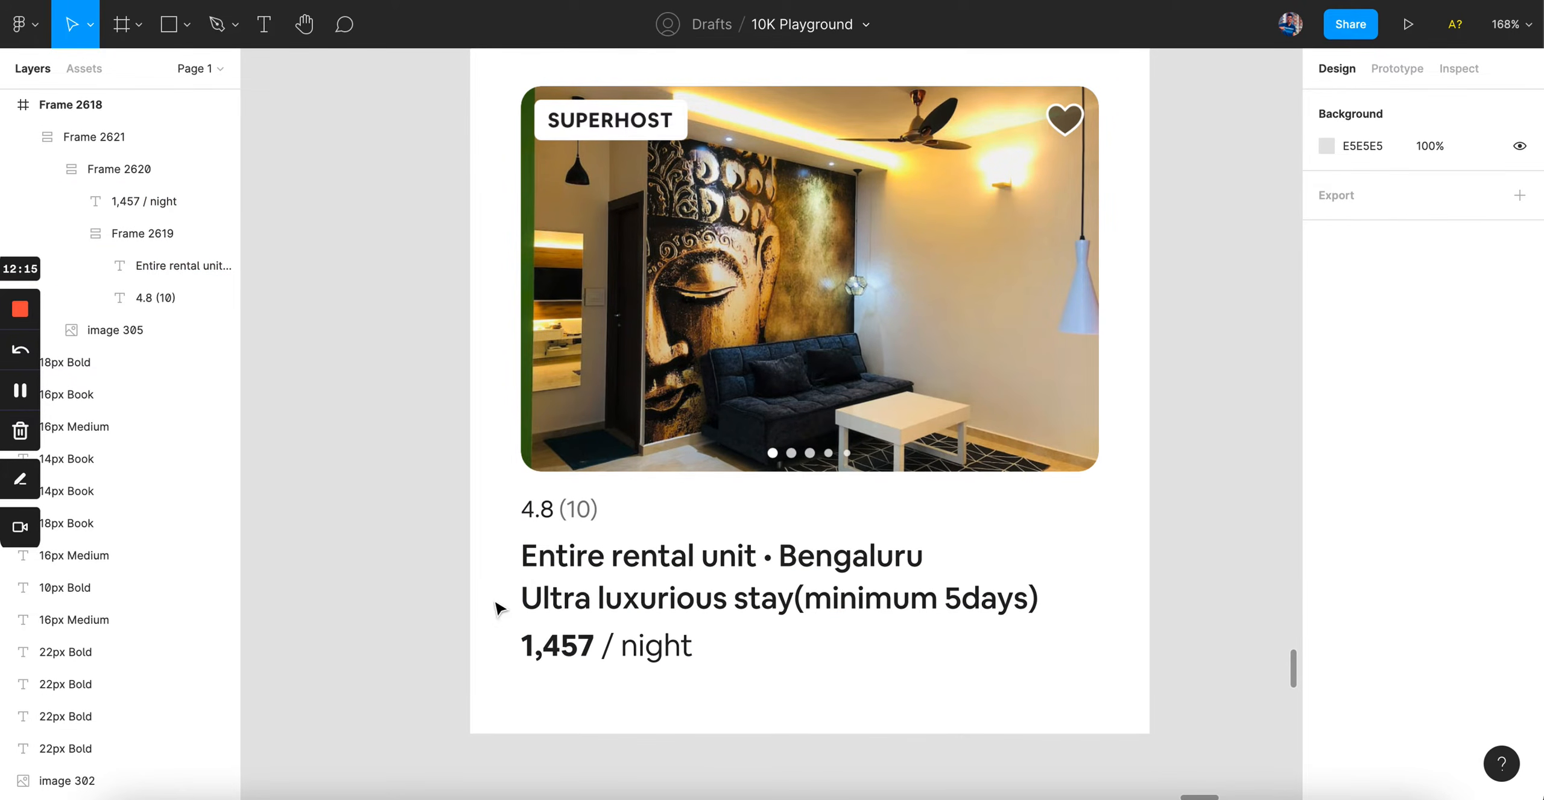
left_click(582, 588, "super")
left_click(570, 648, "super")
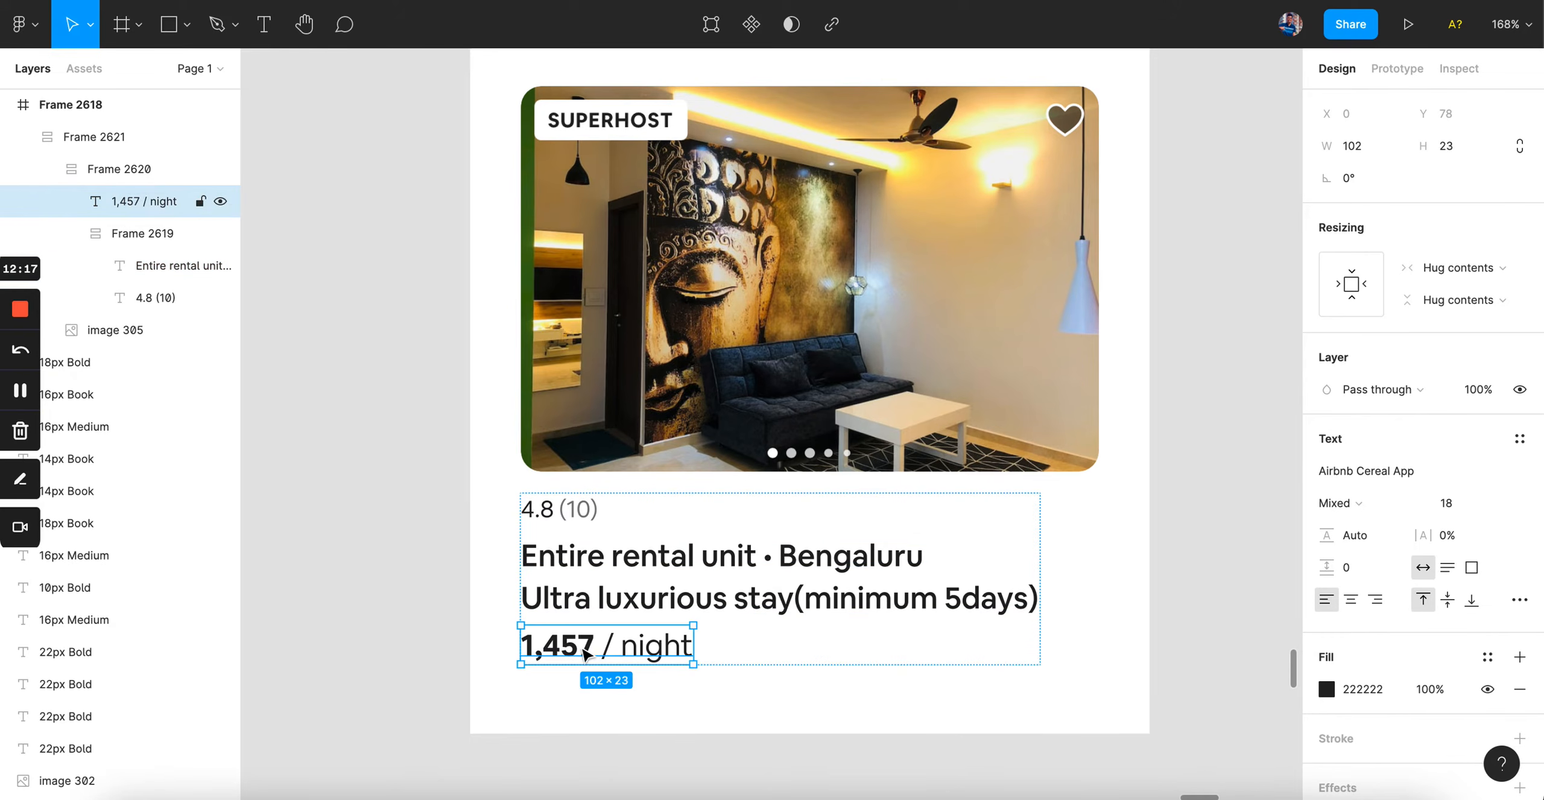
left_click(716, 599, "super")
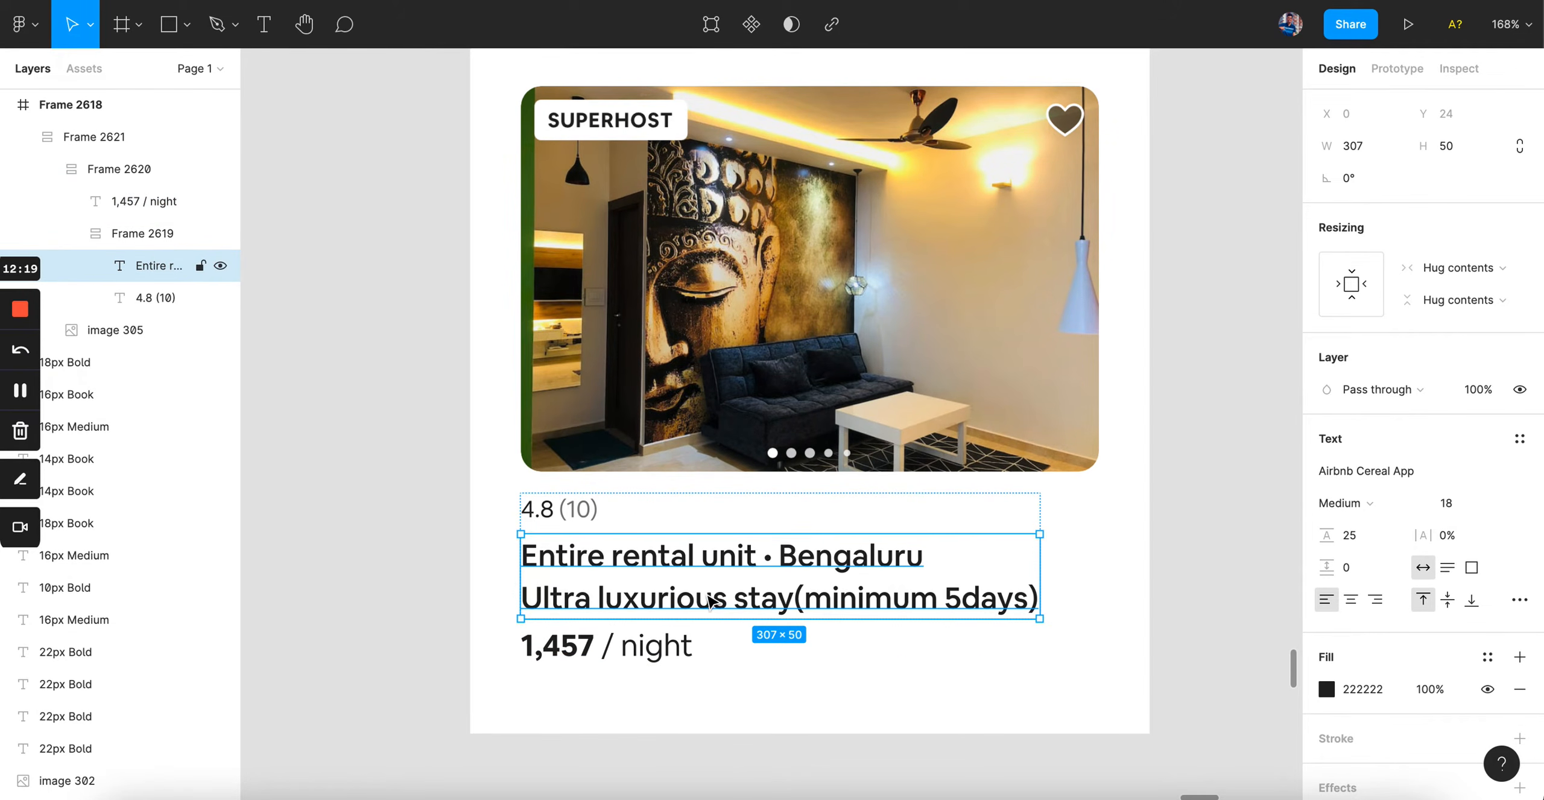
left_click(593, 640, "super")
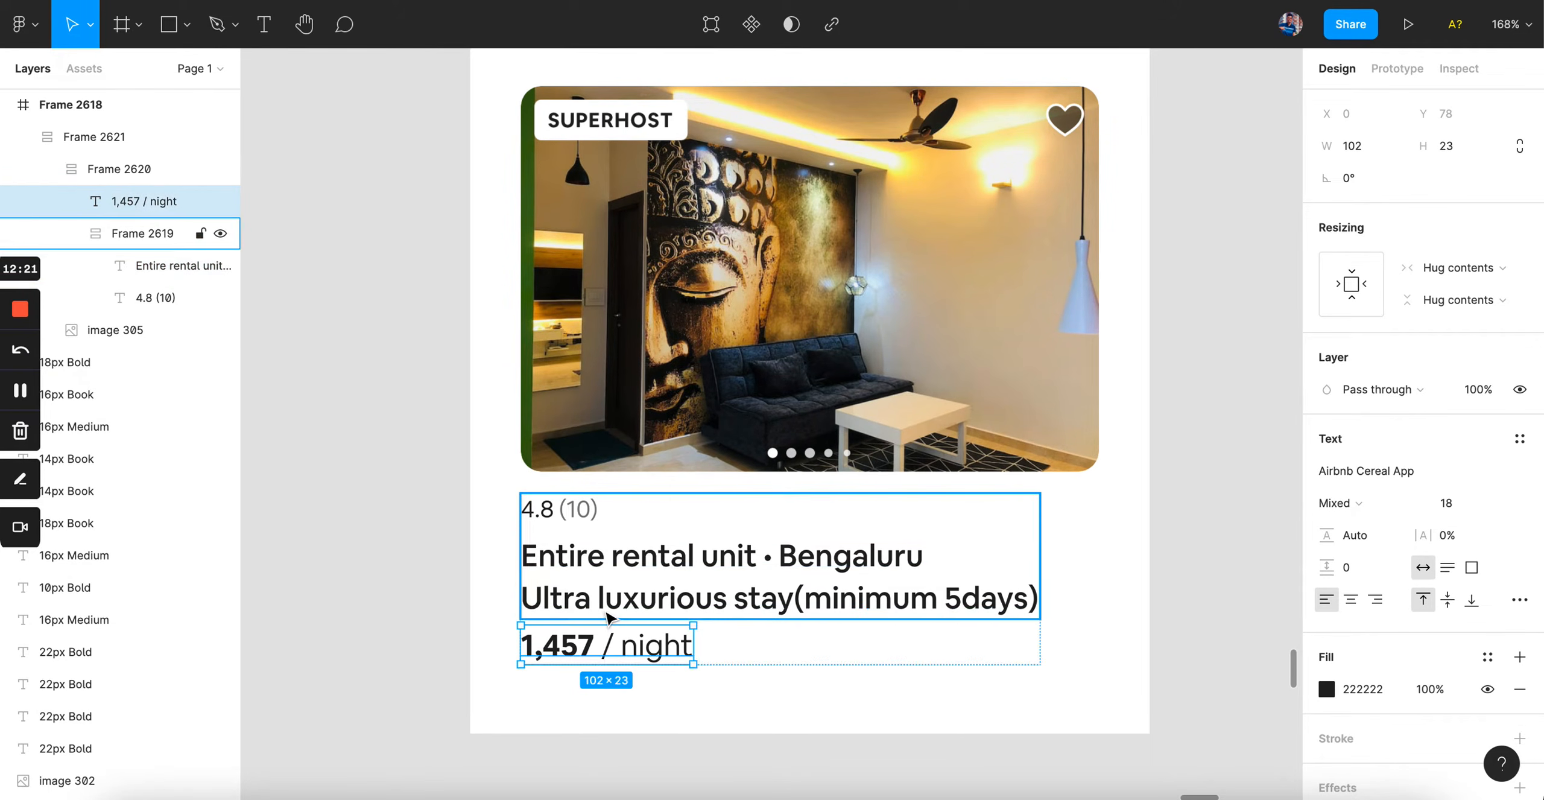
left_click(552, 615, "super")
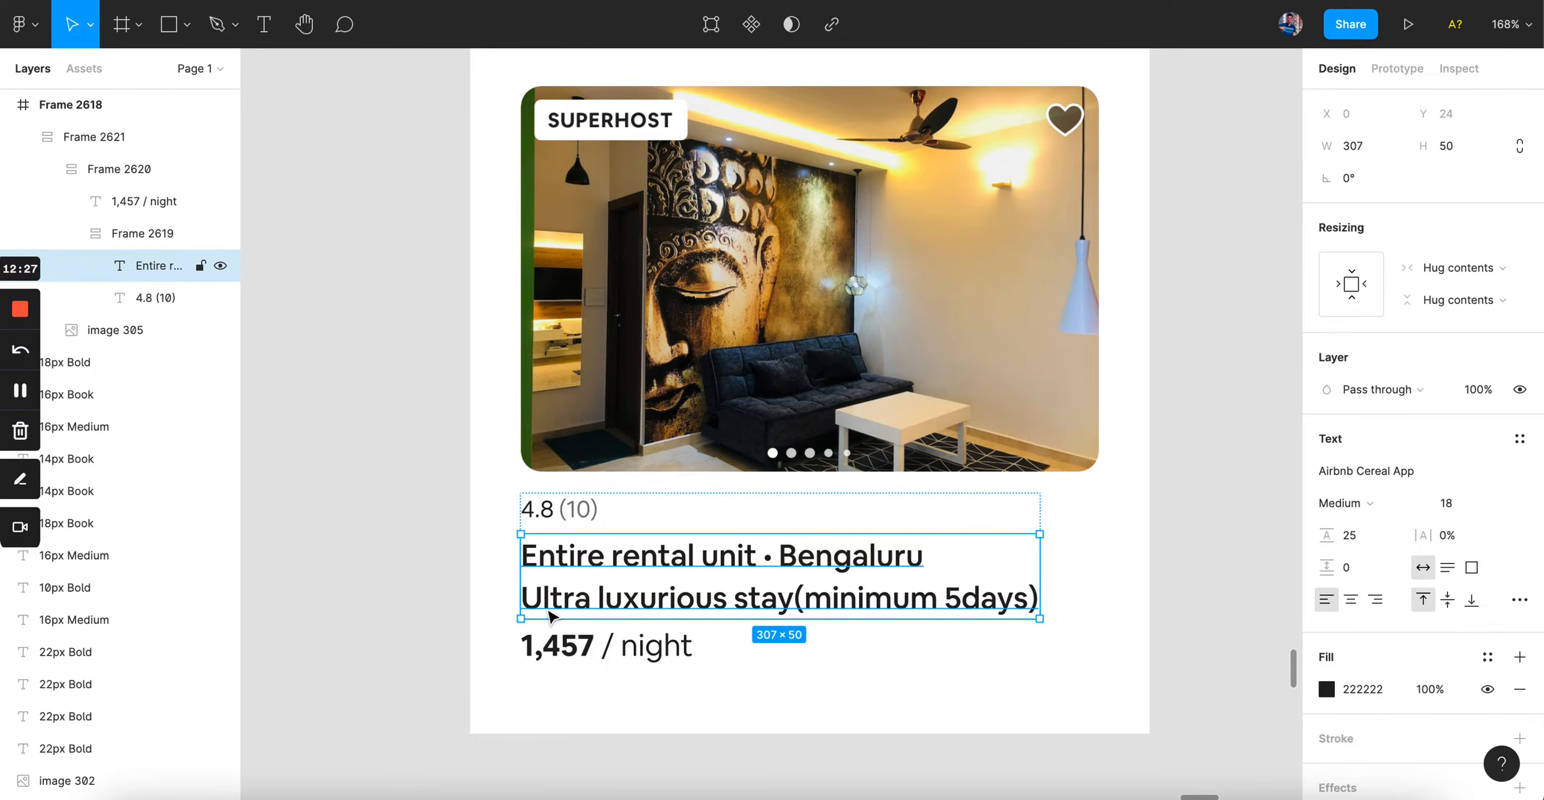
Set the font weight of the Entire rental unit title in Frame 2618 to Book
left_click(1450, 502)
left_click(1348, 503)
left_click(1354, 450)
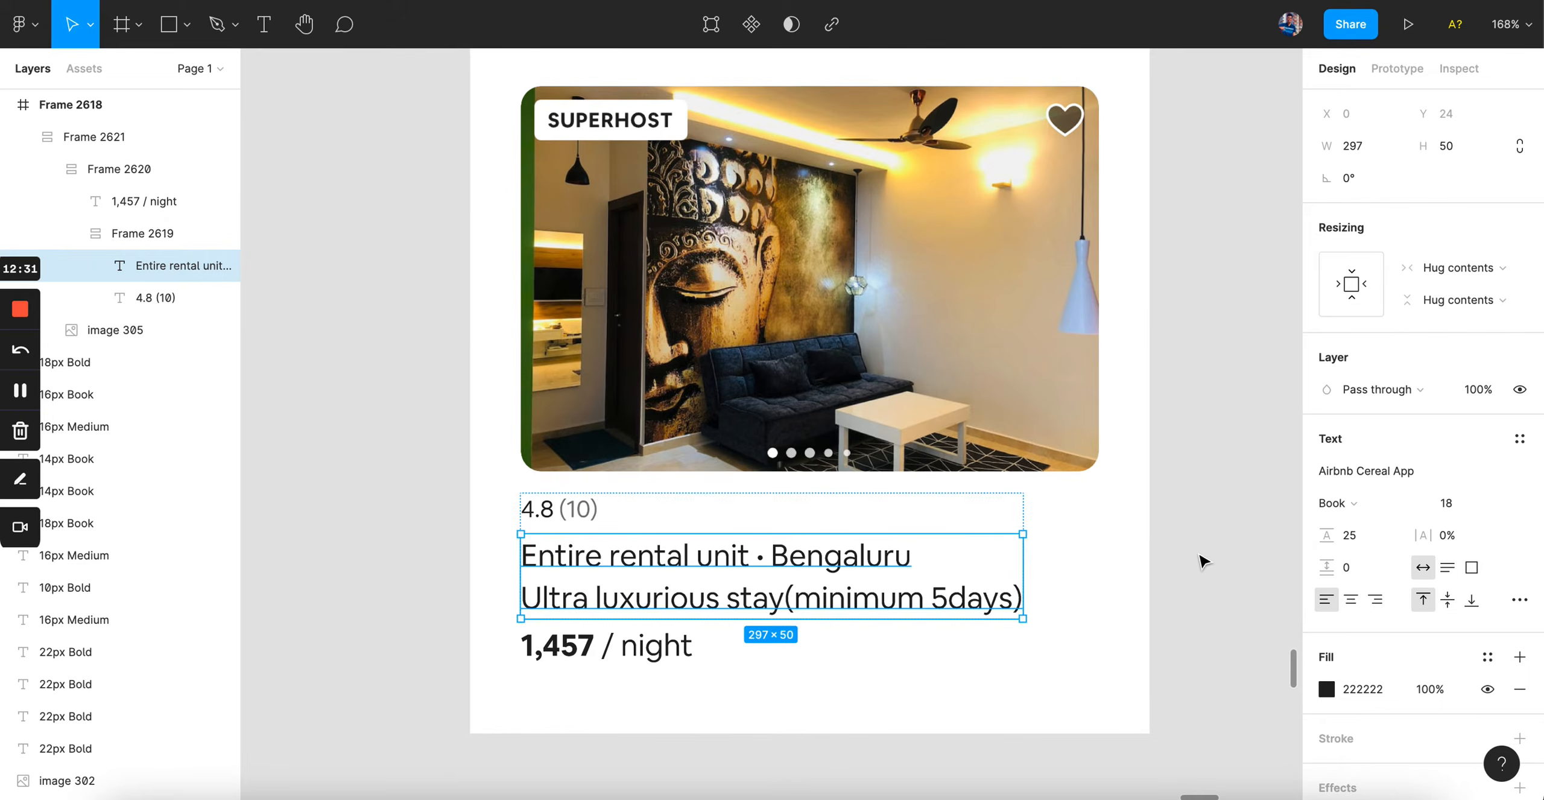
left_click(1199, 559)
Compare the text hierarchy of the Frame 2618 card with the original Bengaluru screen and its typography labels
scroll(1200, 559, "down", 3)
scroll(1202, 559, "up", 1)
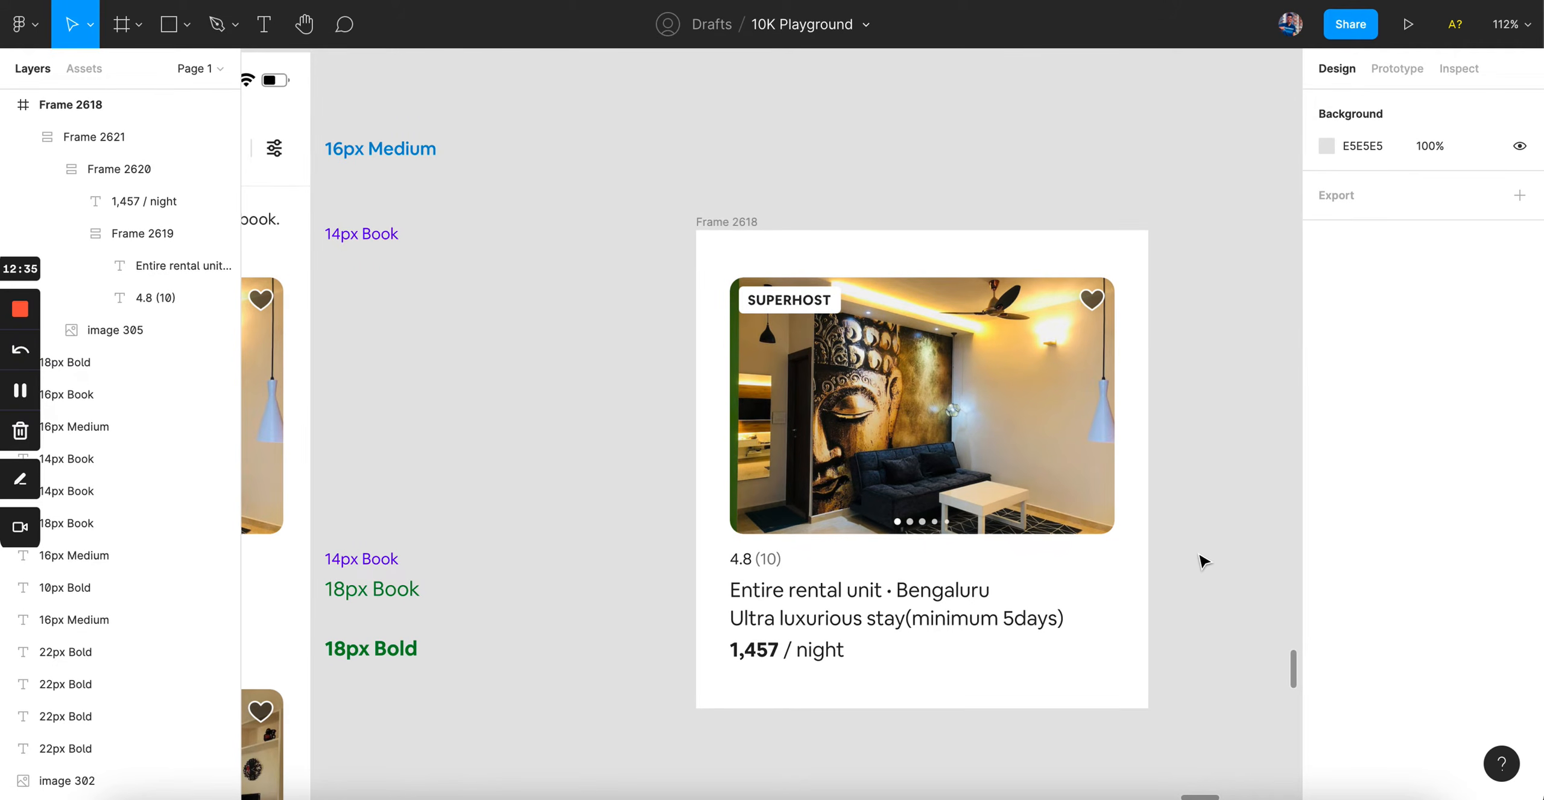
scroll(1202, 559, "left", 8)
scroll(1200, 559, "right", 5)
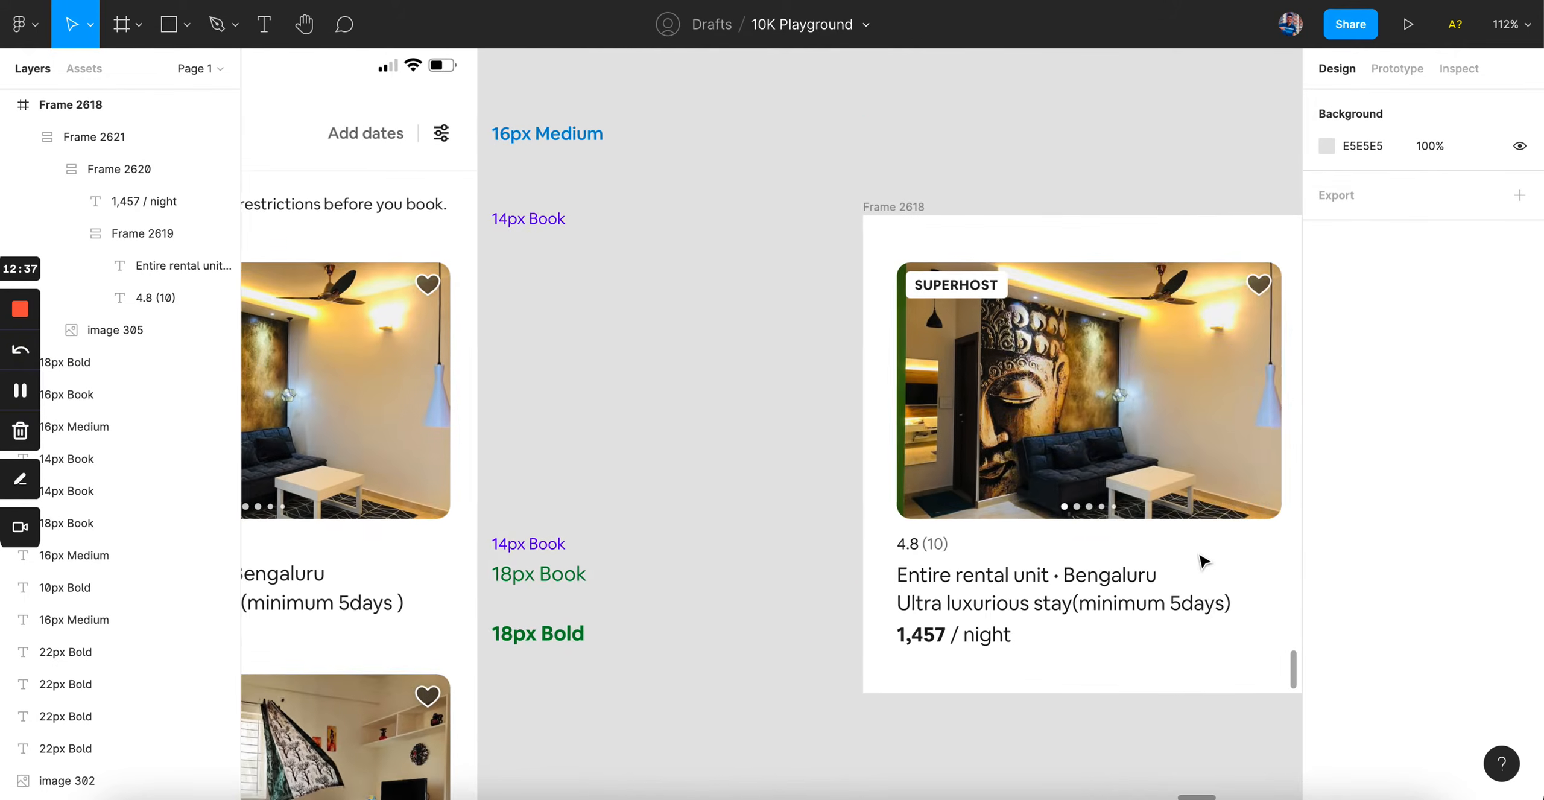
scroll(1199, 558, "up", 3)
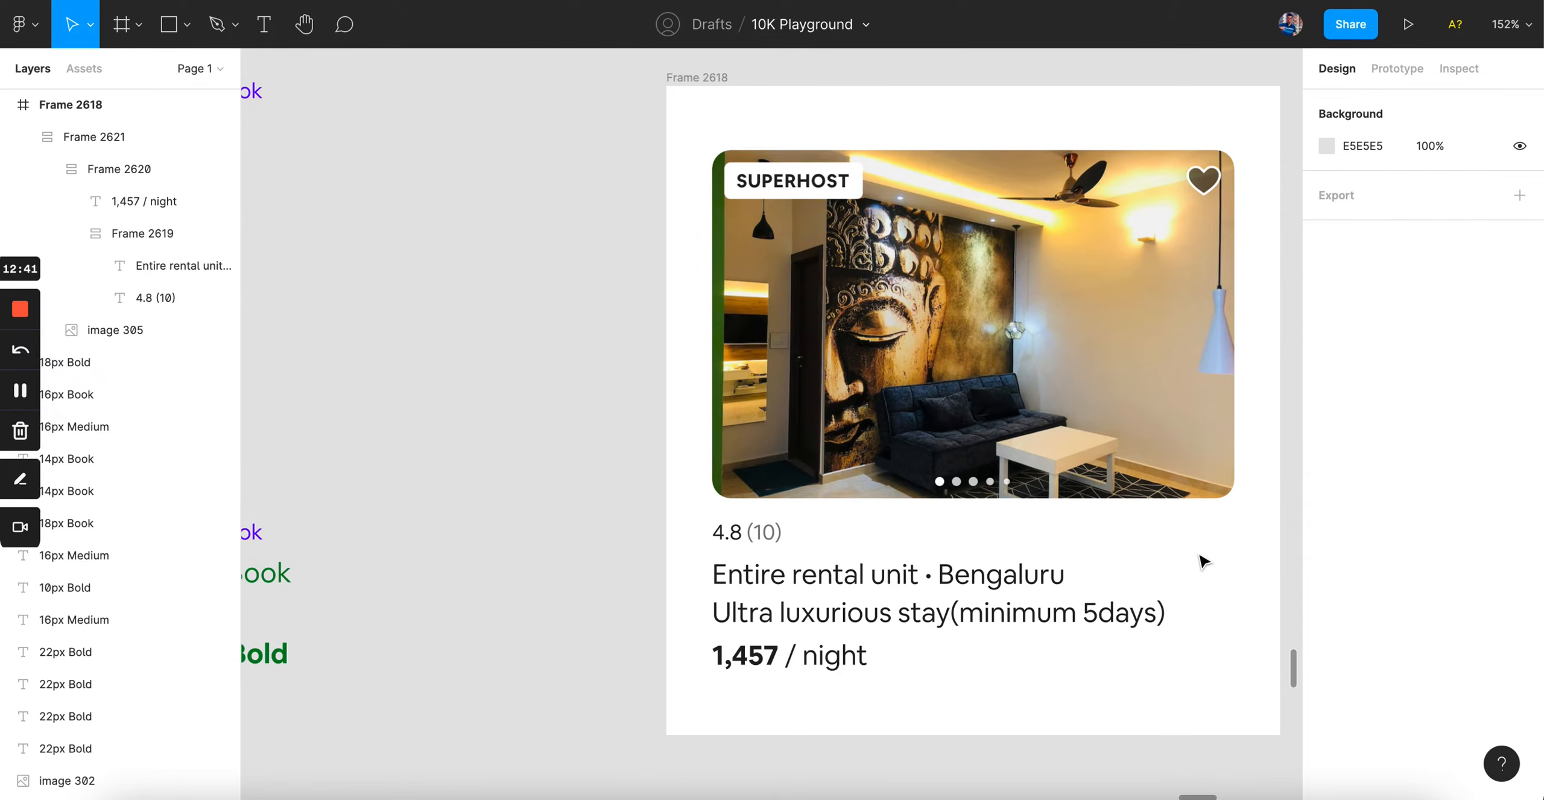
scroll(1202, 561, "left", 3)
scroll(1202, 561, "down", 3)
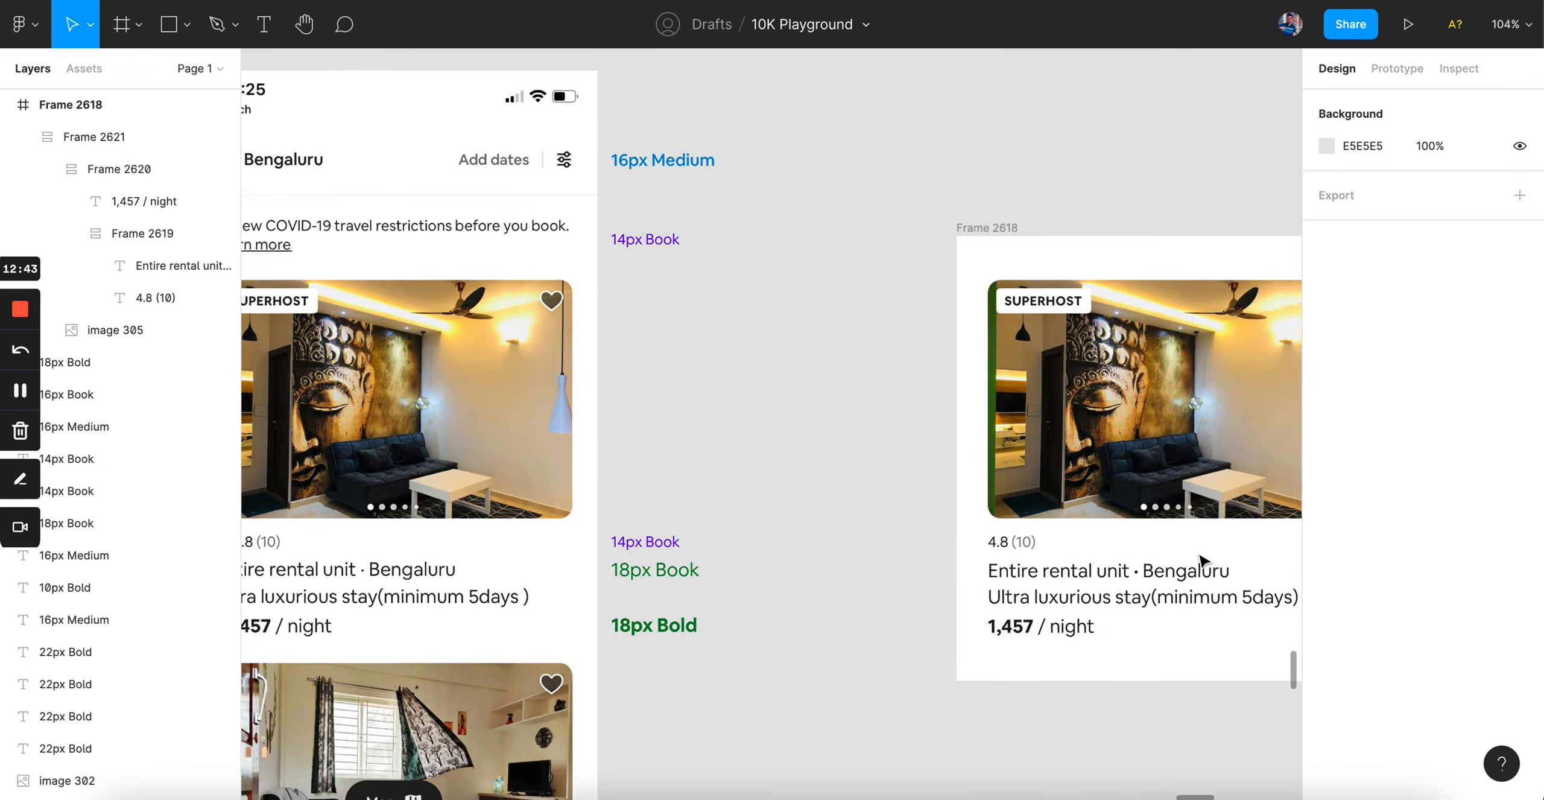
Examine the 18px Bold and 14px Book labels beside the Bengaluru screen against the listing text they annotate
scroll(1202, 561, "left", 4)
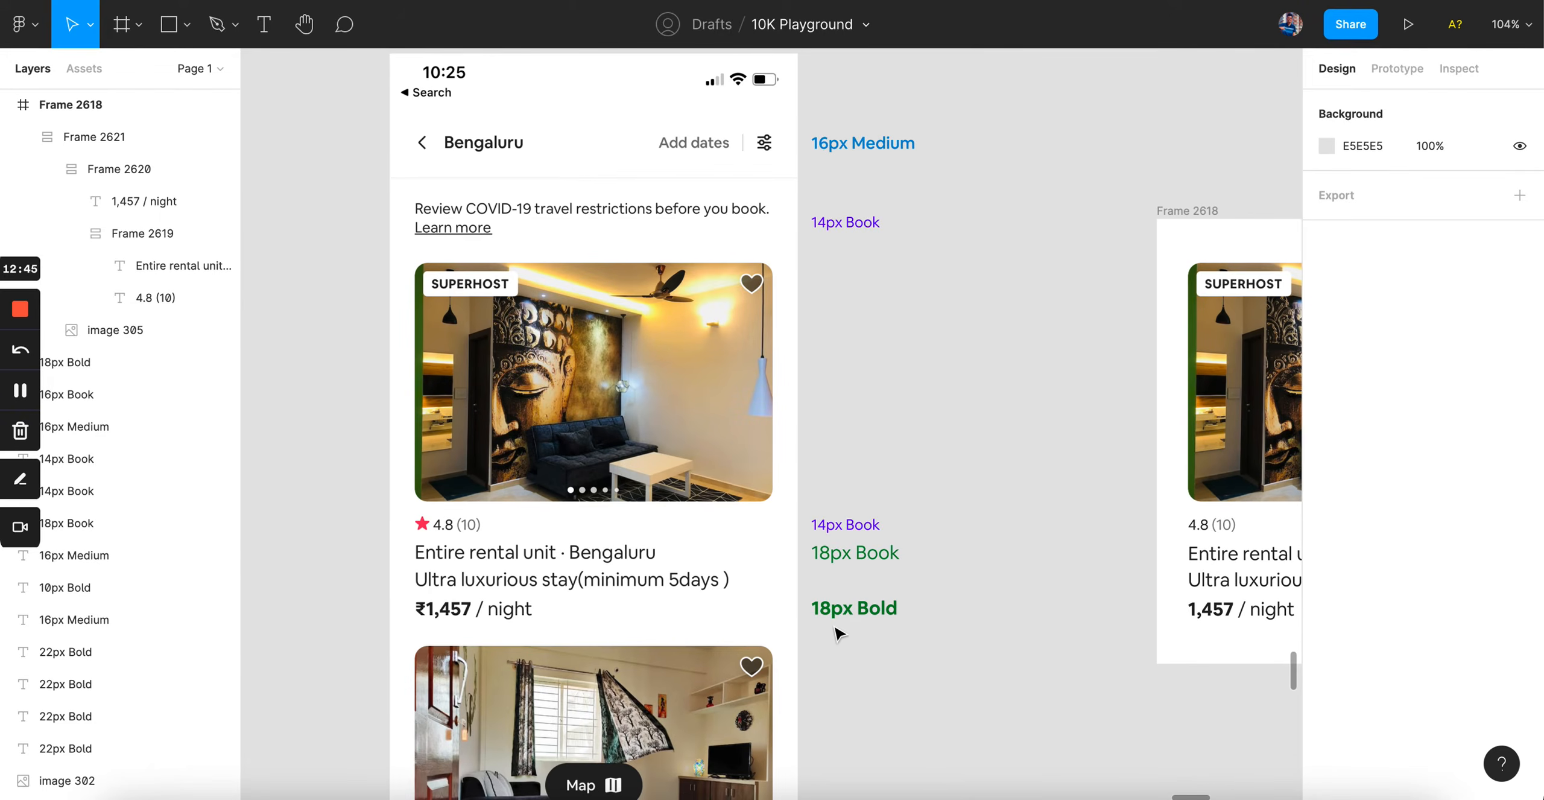
scroll(838, 631, "up", 4)
left_click(903, 609)
scroll(965, 600, "left", 2)
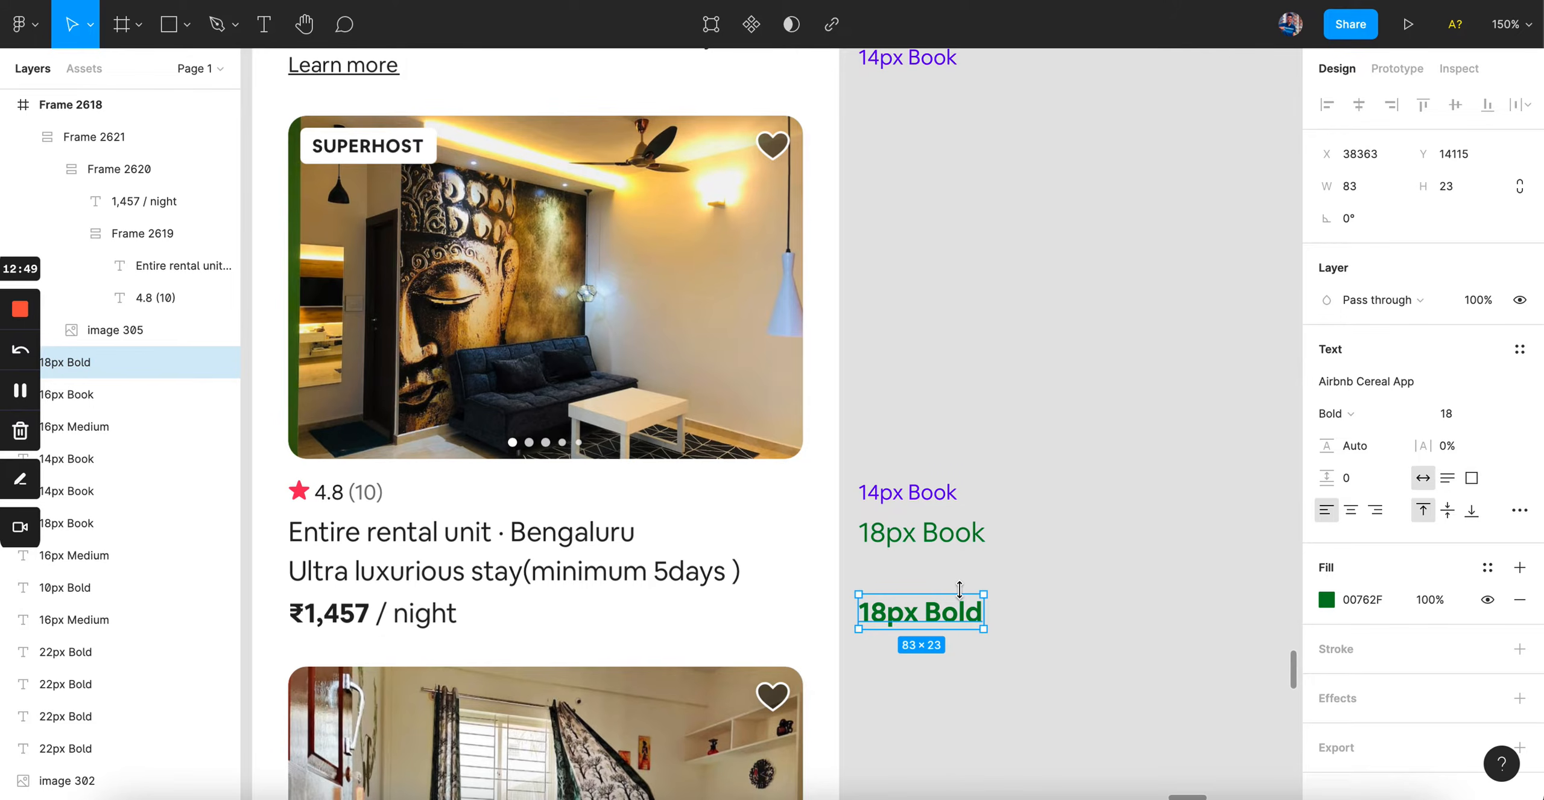
left_click(938, 494)
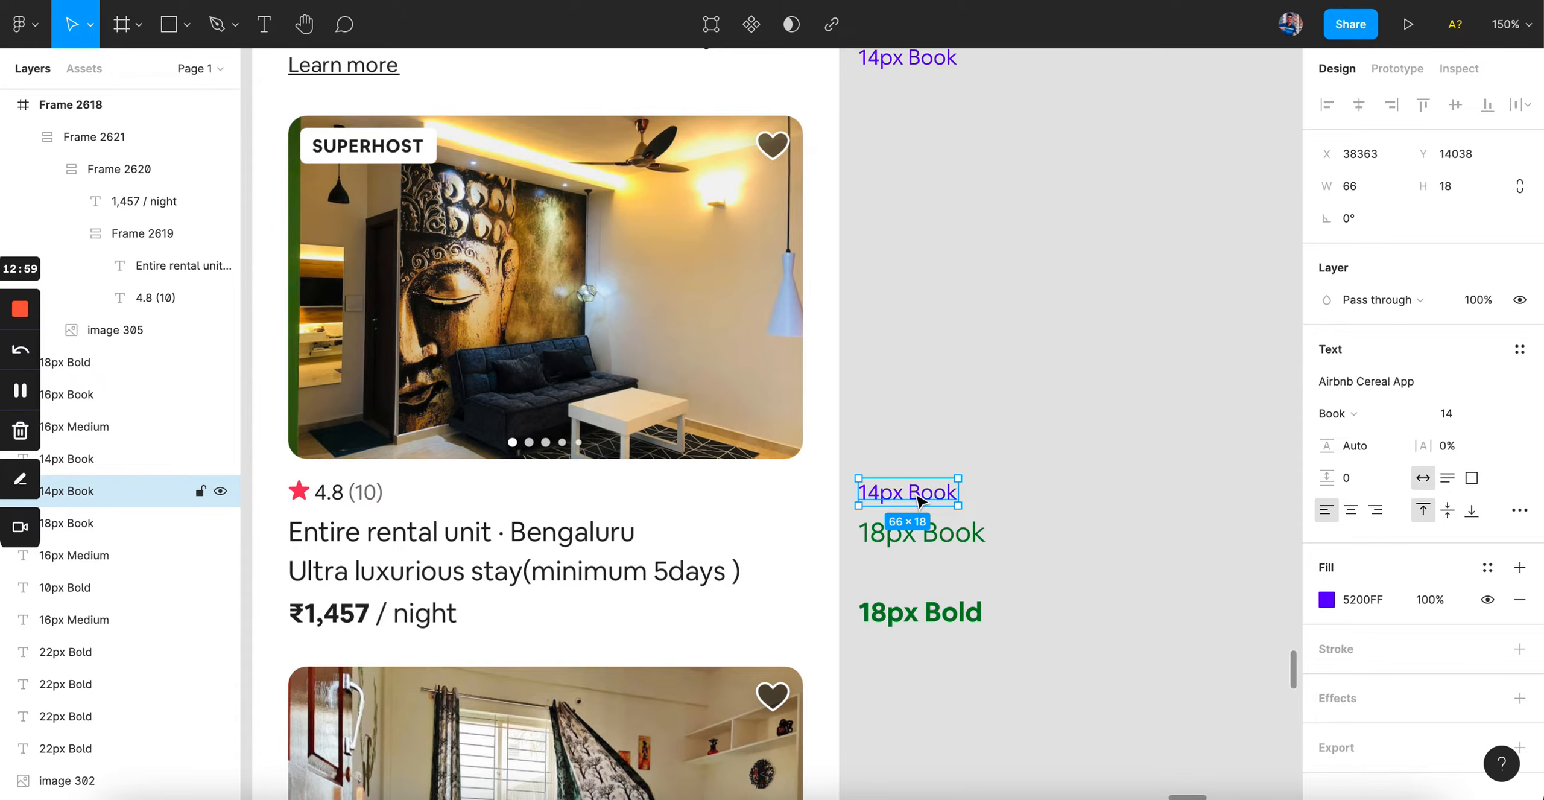
scroll(918, 501, "up", 3)
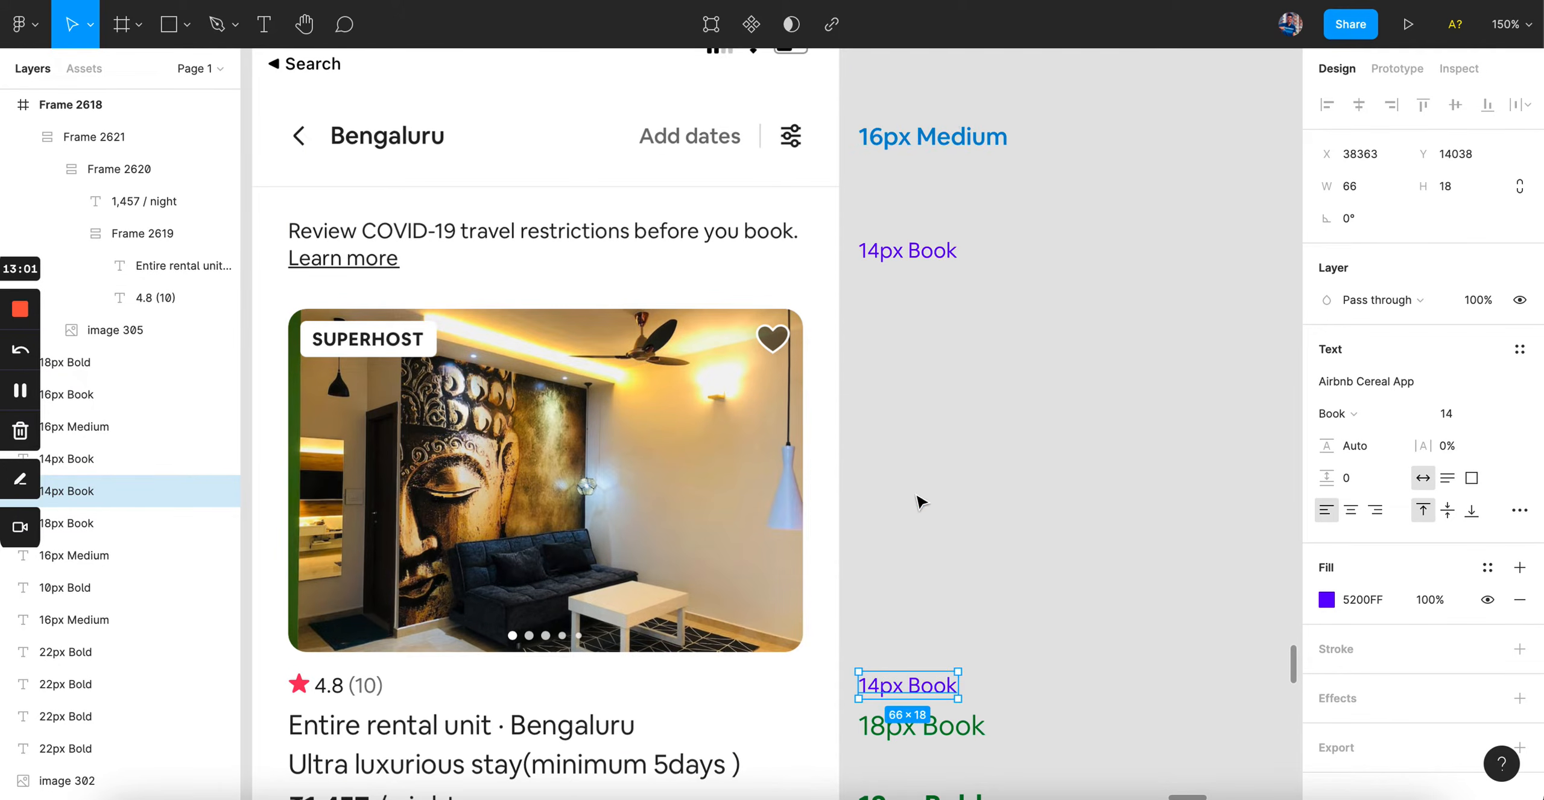
scroll(951, 383, "down", 2)
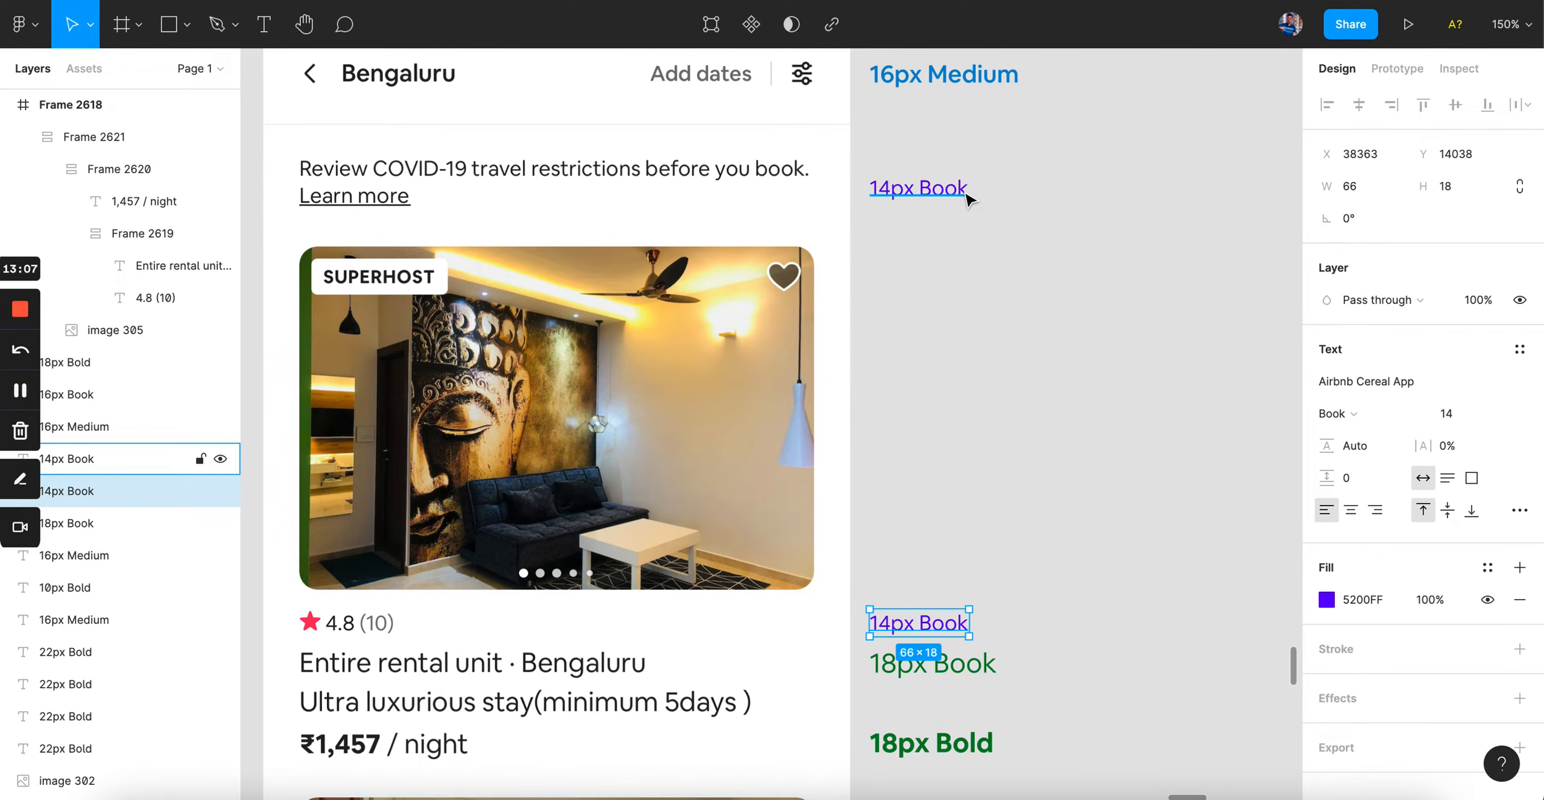
scroll(943, 565, "left", 2)
scroll(944, 565, "down", 1)
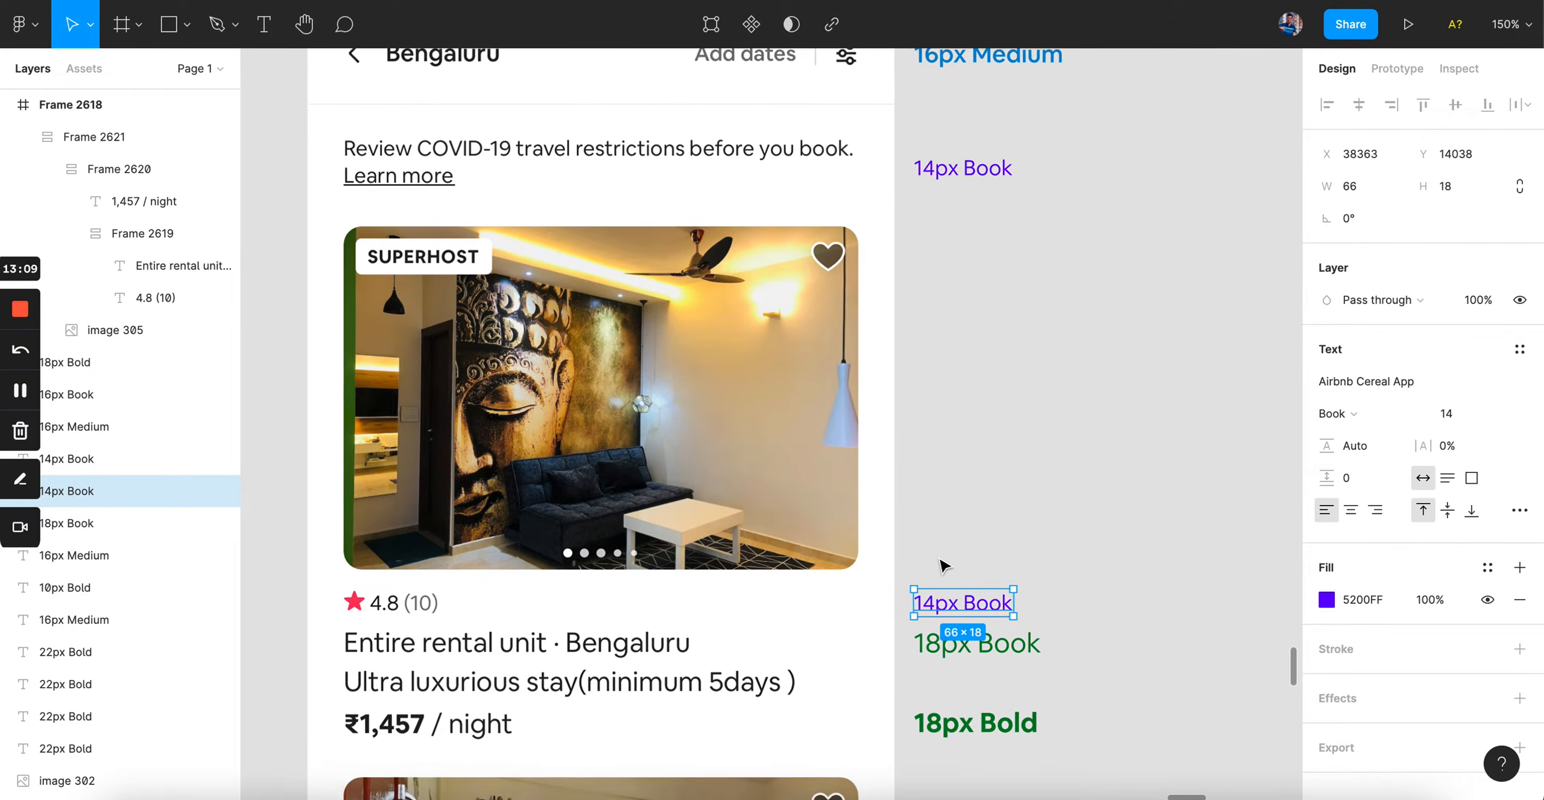
Set the font size of the 4.8 (10) rating text in Frame 2618 to 16 to judge the effect
scroll(983, 609, "right", 12)
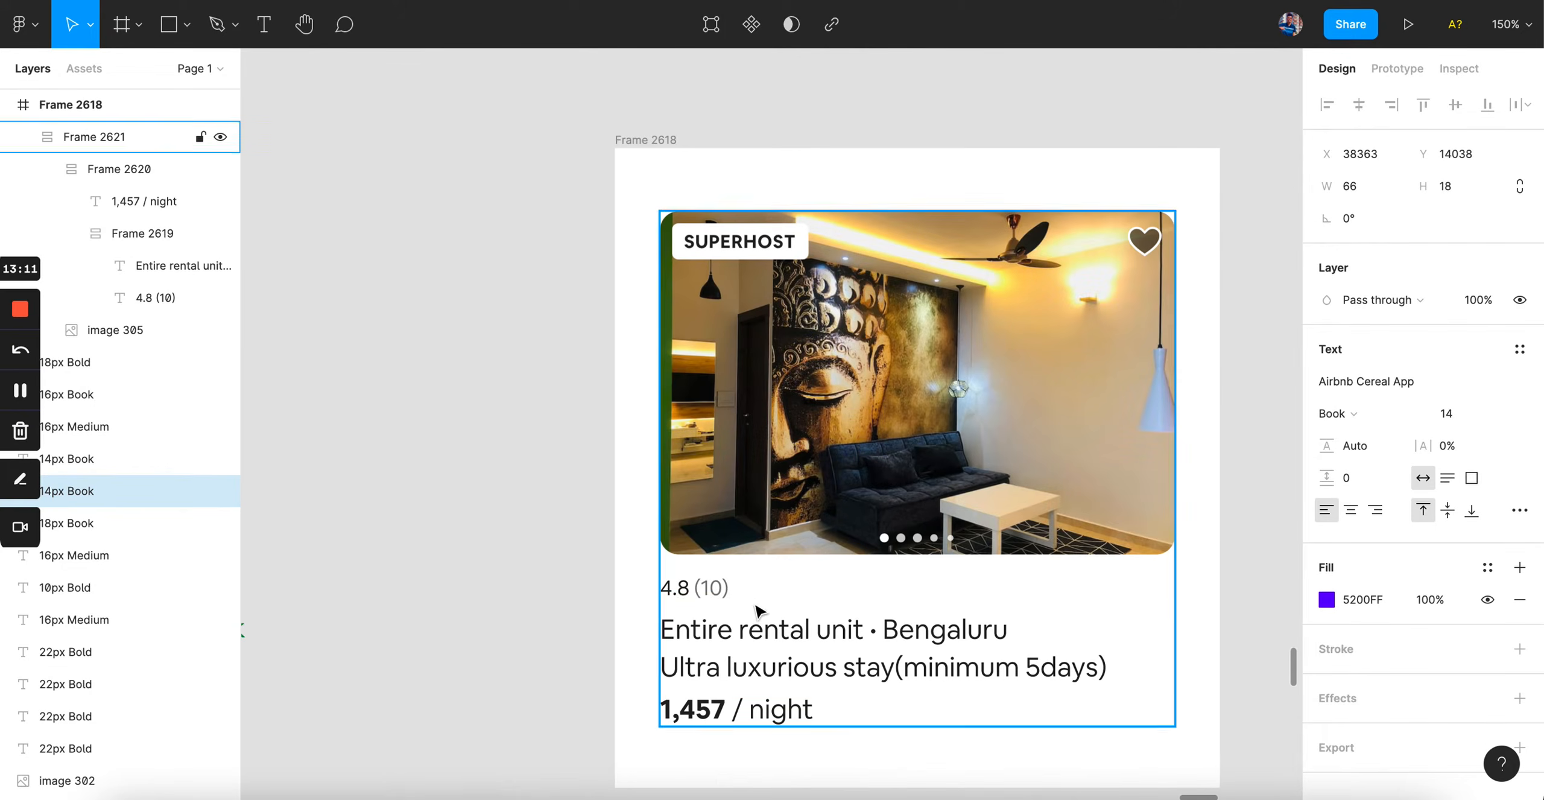
left_click(718, 591, "super")
left_click(1461, 504)
type("16")
key("Return")
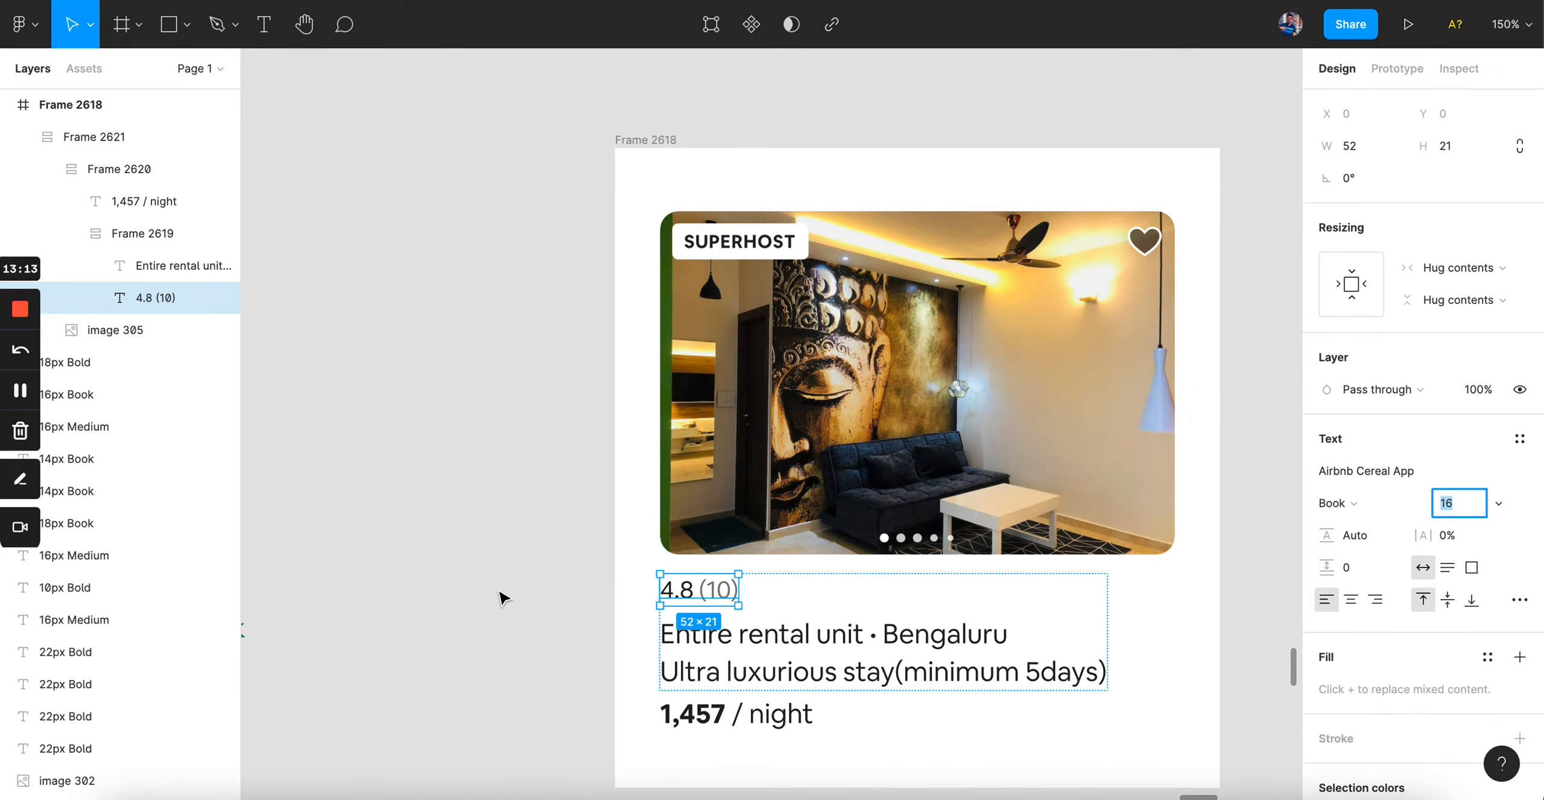
left_click(494, 587)
scroll(494, 586, "right", 3)
scroll(493, 586, "down", 1)
scroll(493, 586, "up", 1)
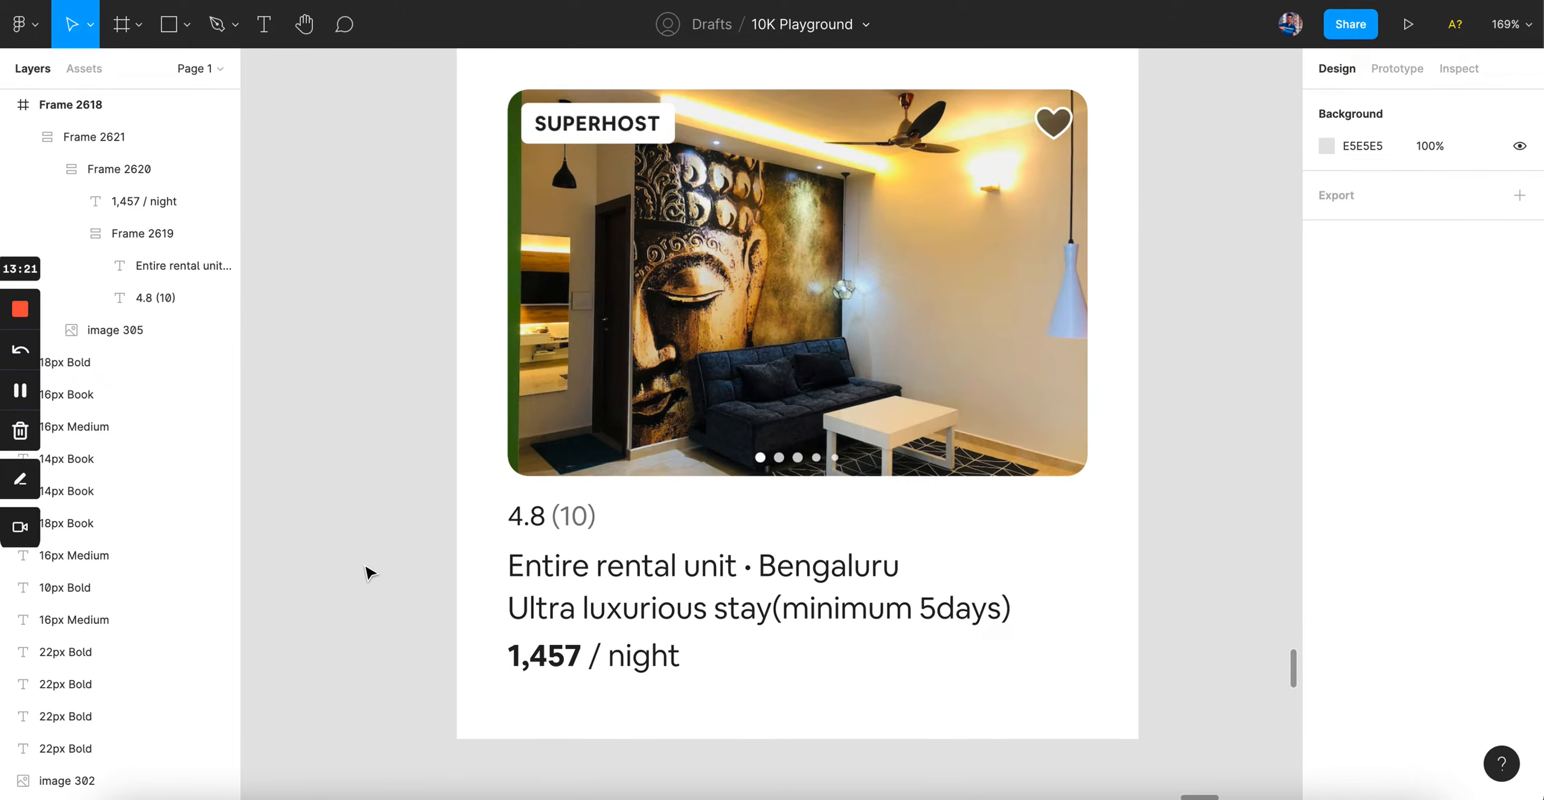
Set the font size of the 4.8 (10) rating text above the listing title to 14
left_click(551, 570)
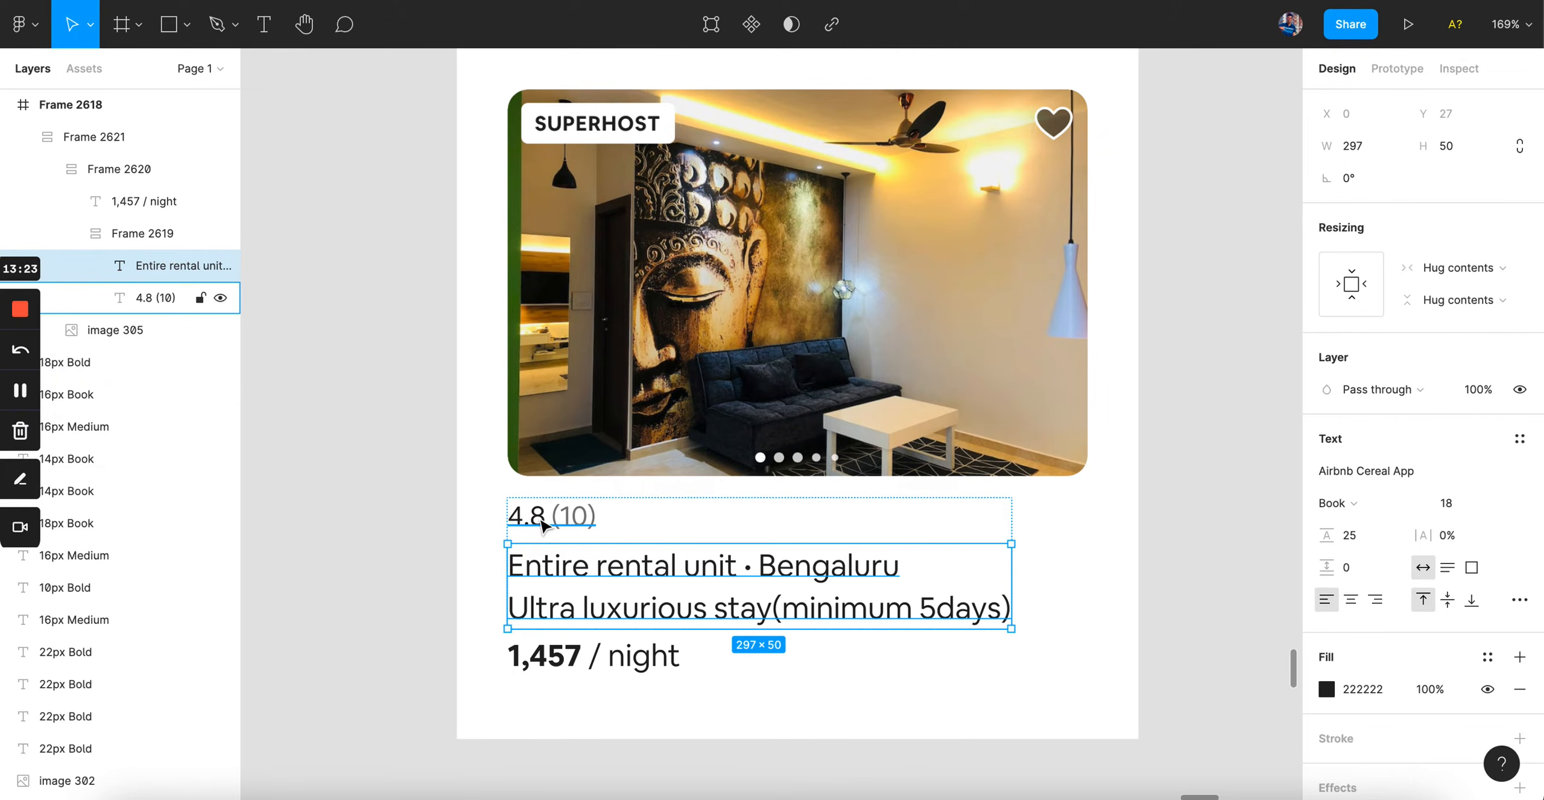
left_click(542, 521)
left_click(1453, 503)
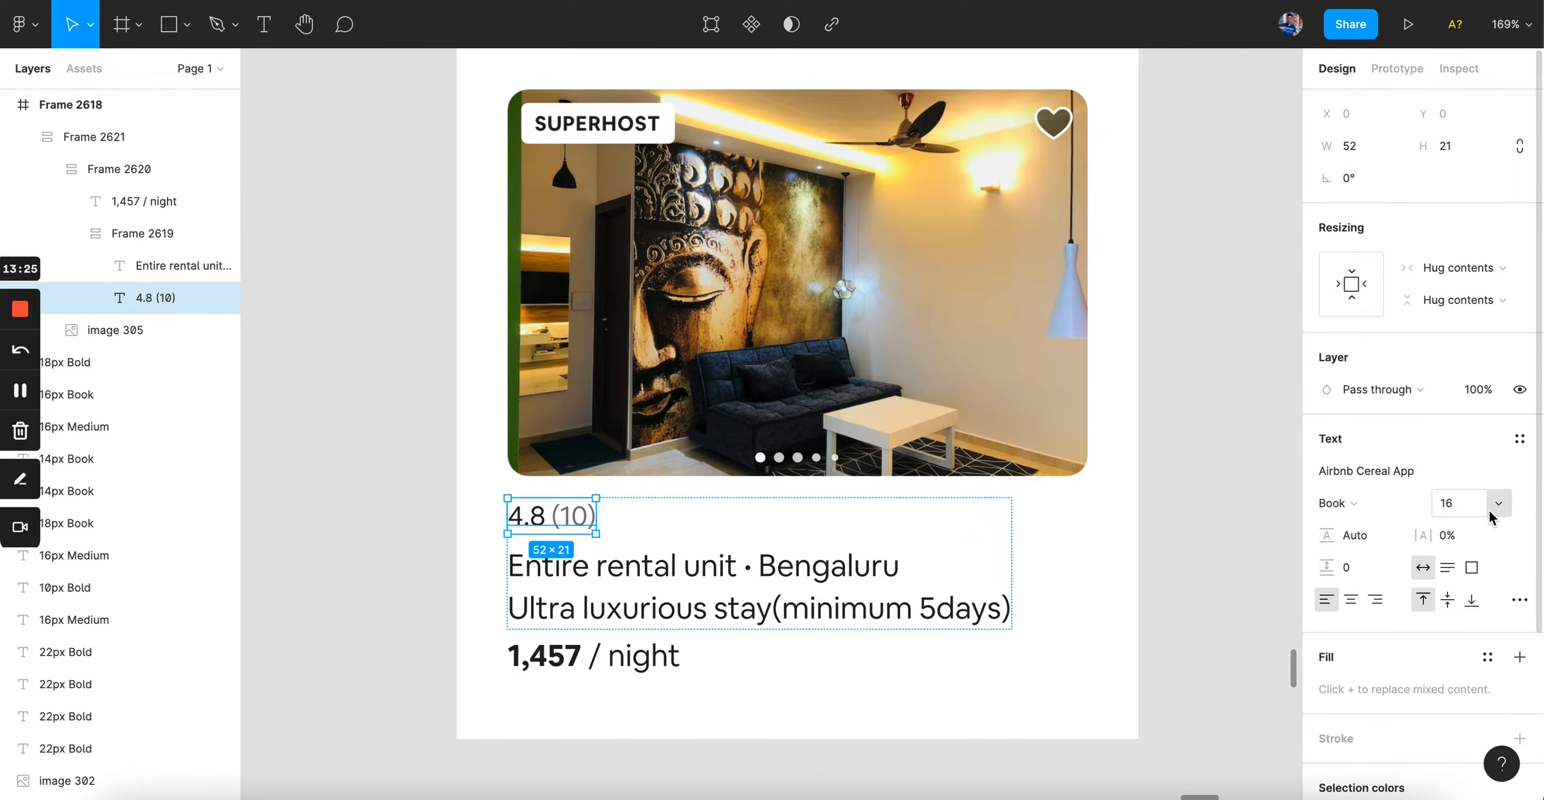
type("14")
key("Return")
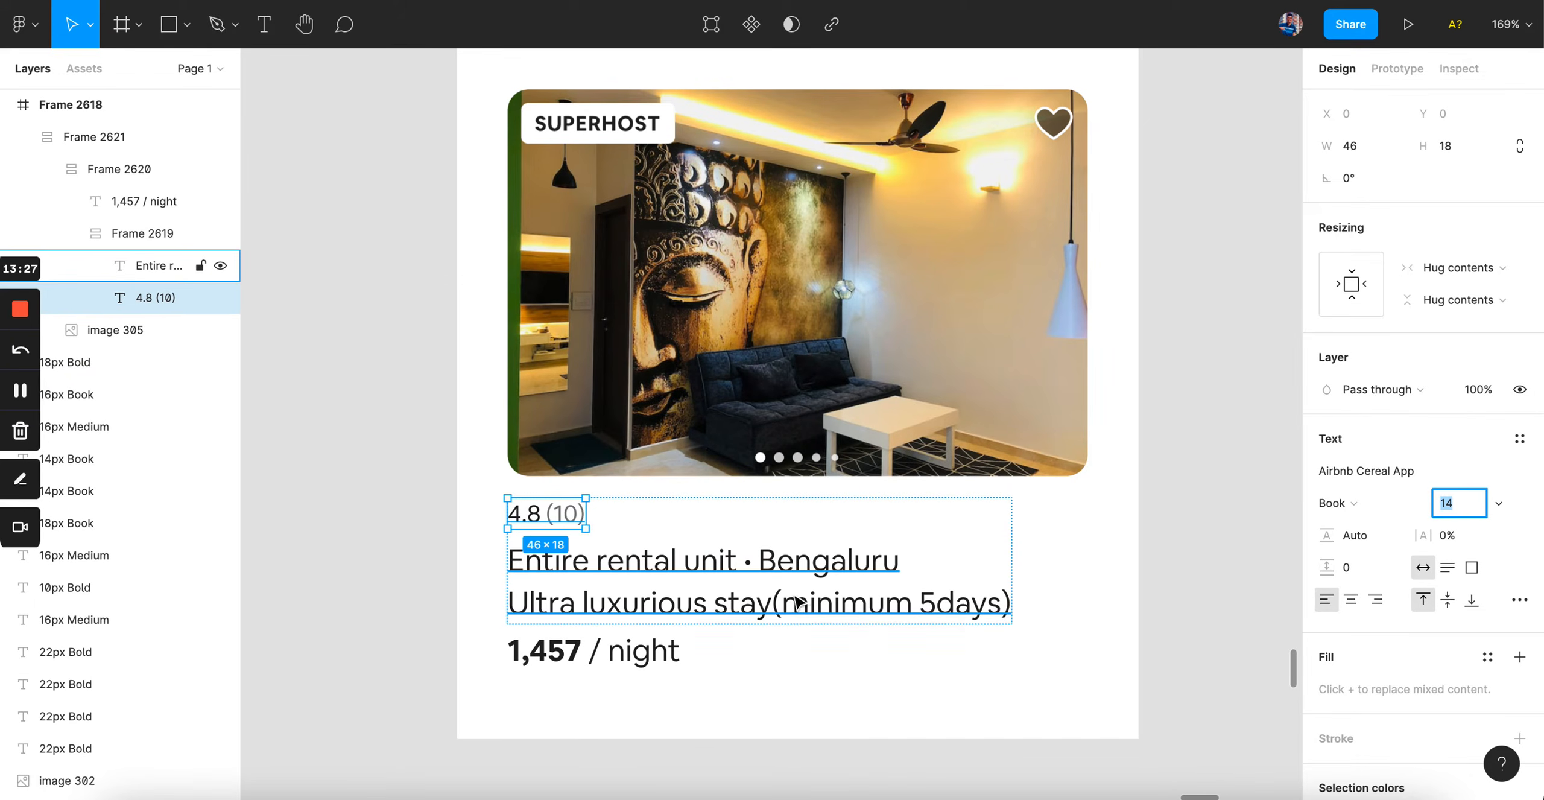
left_click(793, 601)
left_click(547, 512)
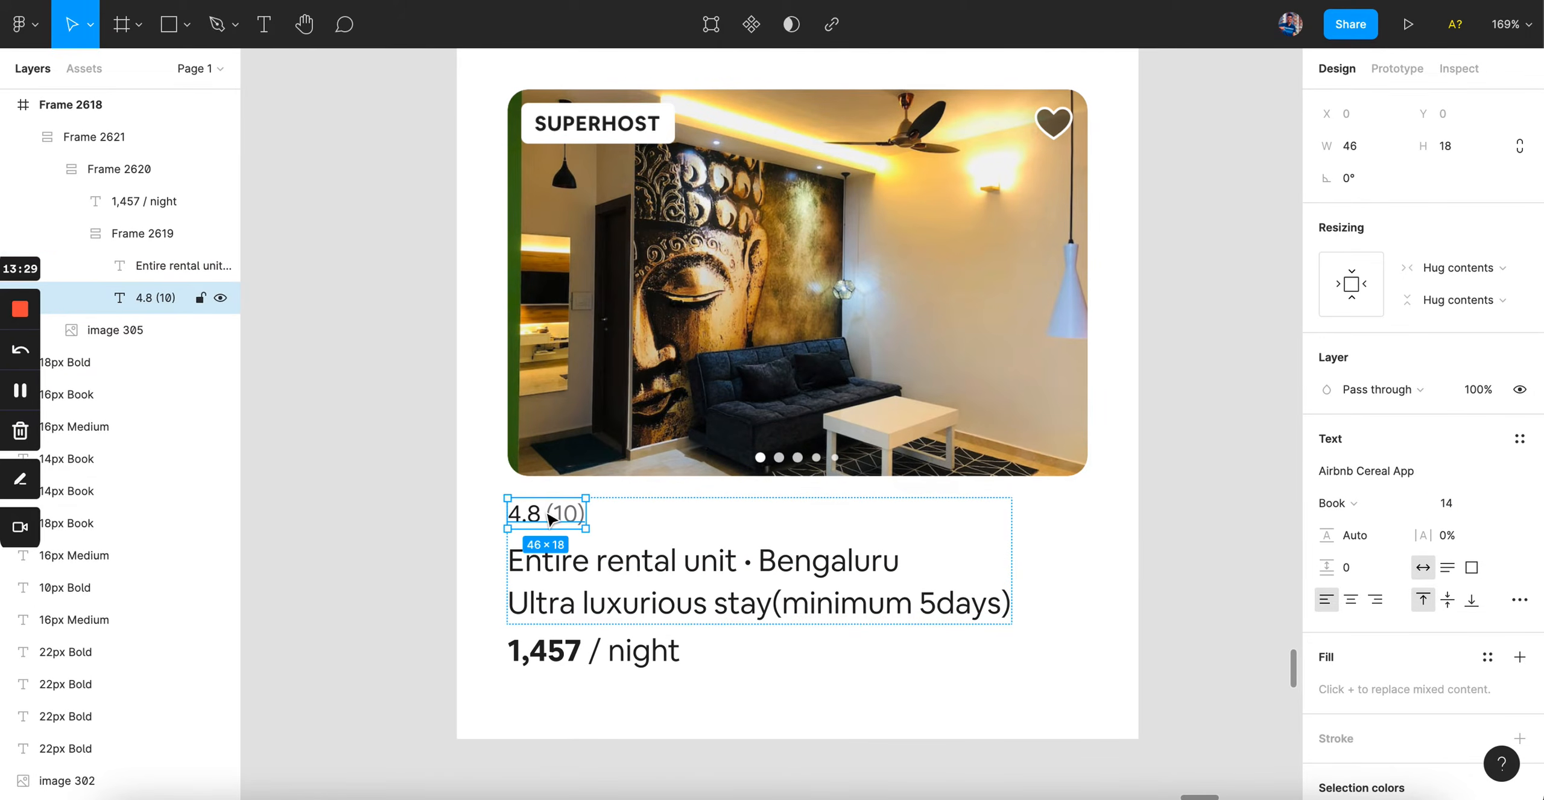
left_click(434, 522)
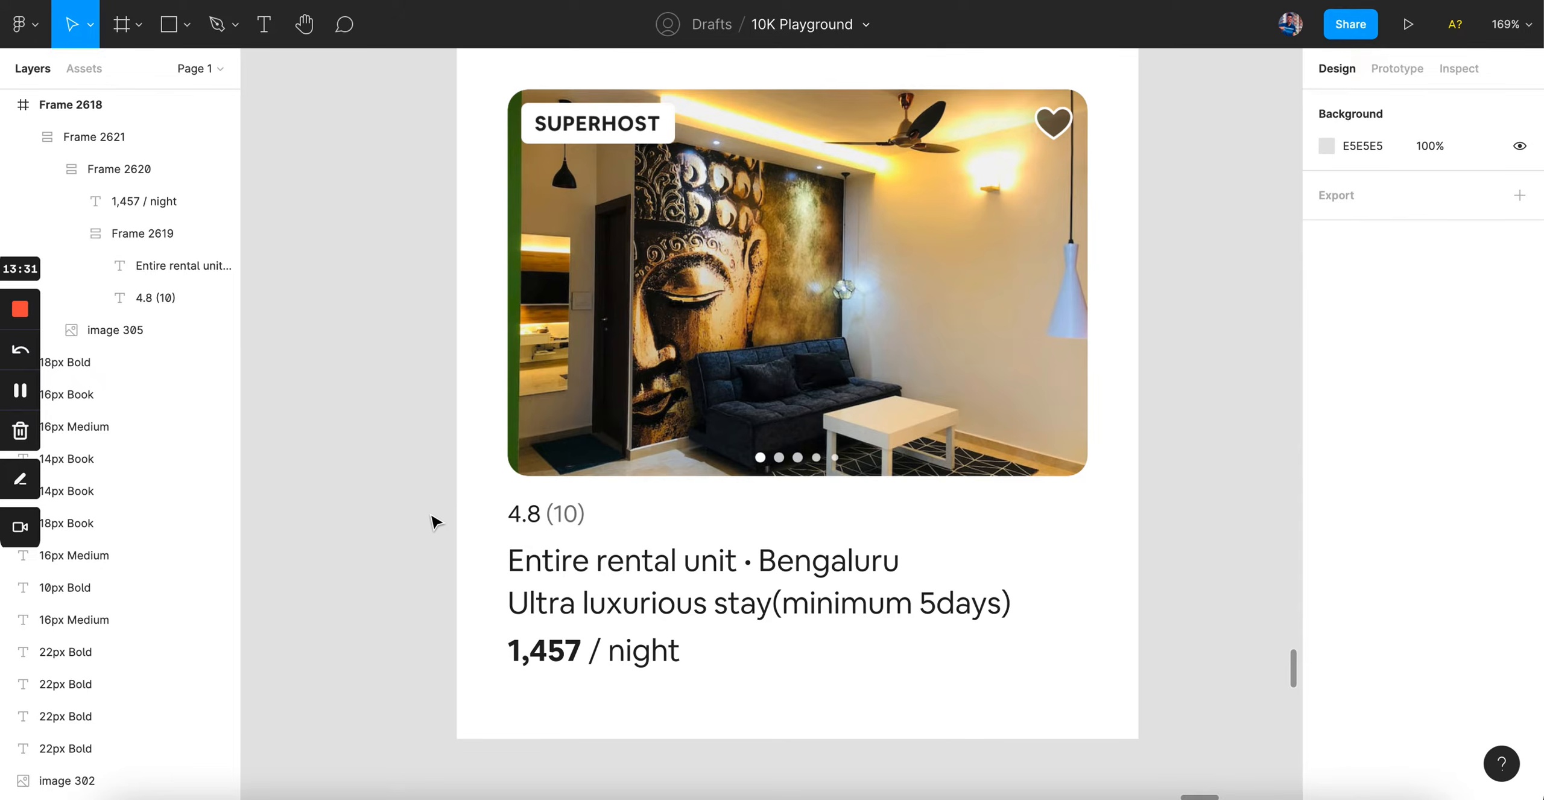
Review the list of font sizes and weights in Frame 2610
scroll(437, 522, "down", 5)
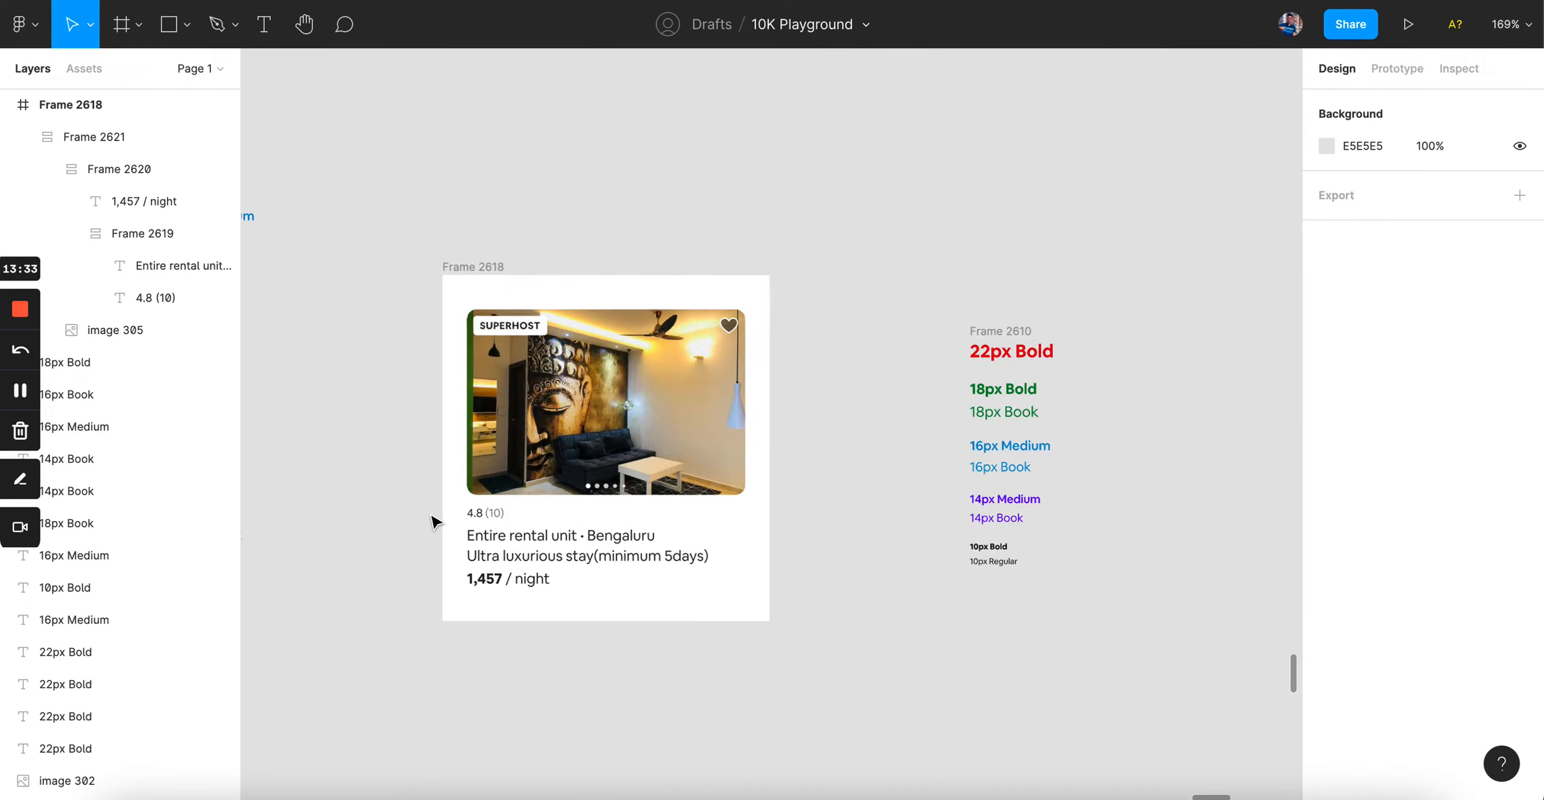
scroll(437, 522, "left", 7)
scroll(437, 522, "down", 2)
scroll(613, 482, "right", 10)
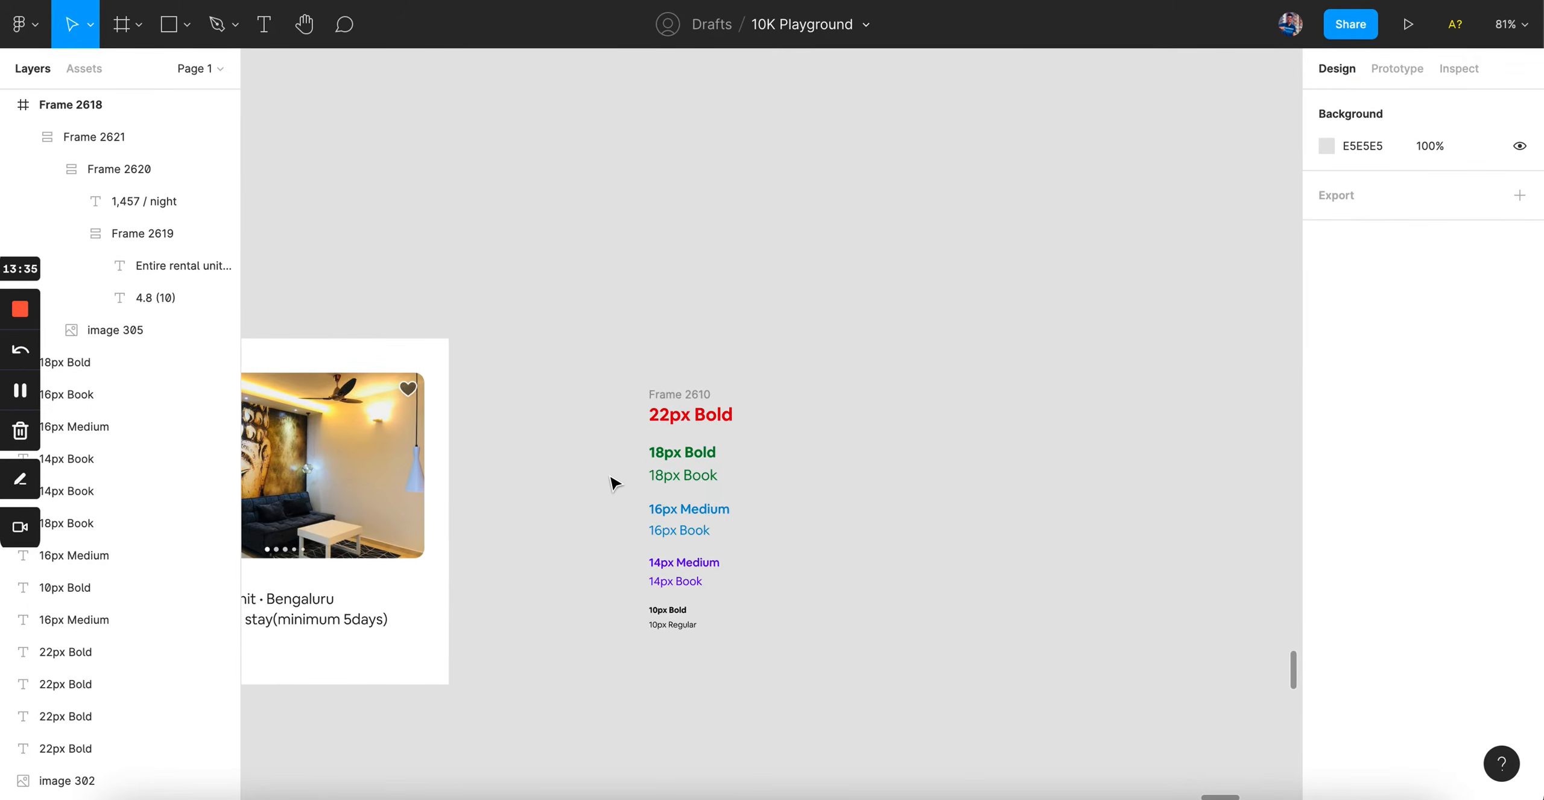
scroll(613, 483, "up", 5)
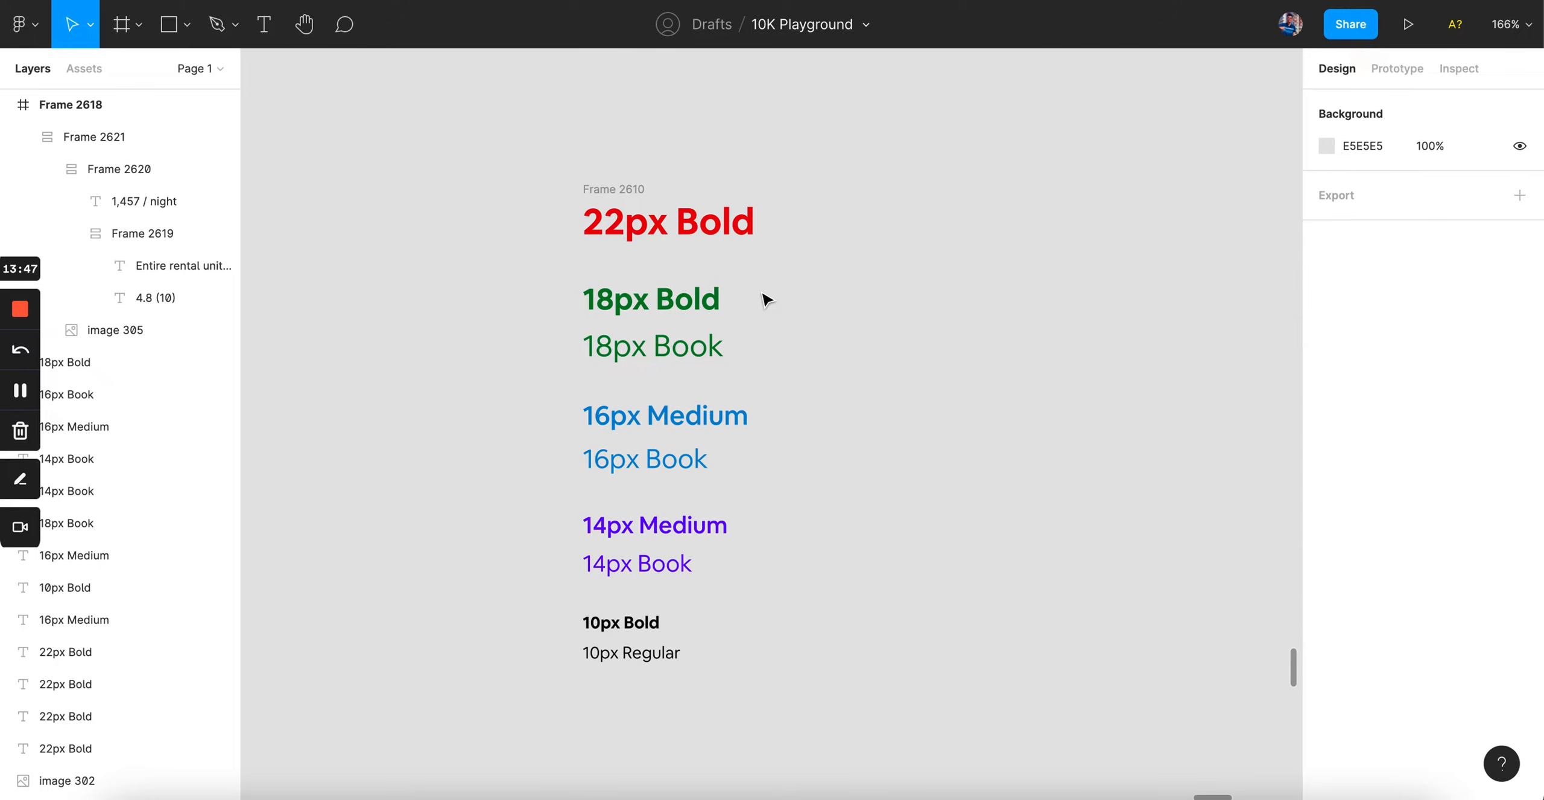
Compare the 10px Bold and 10px Regular styles in Frame 2610 with the SUPERHOST badge on the listing card
left_click(635, 633)
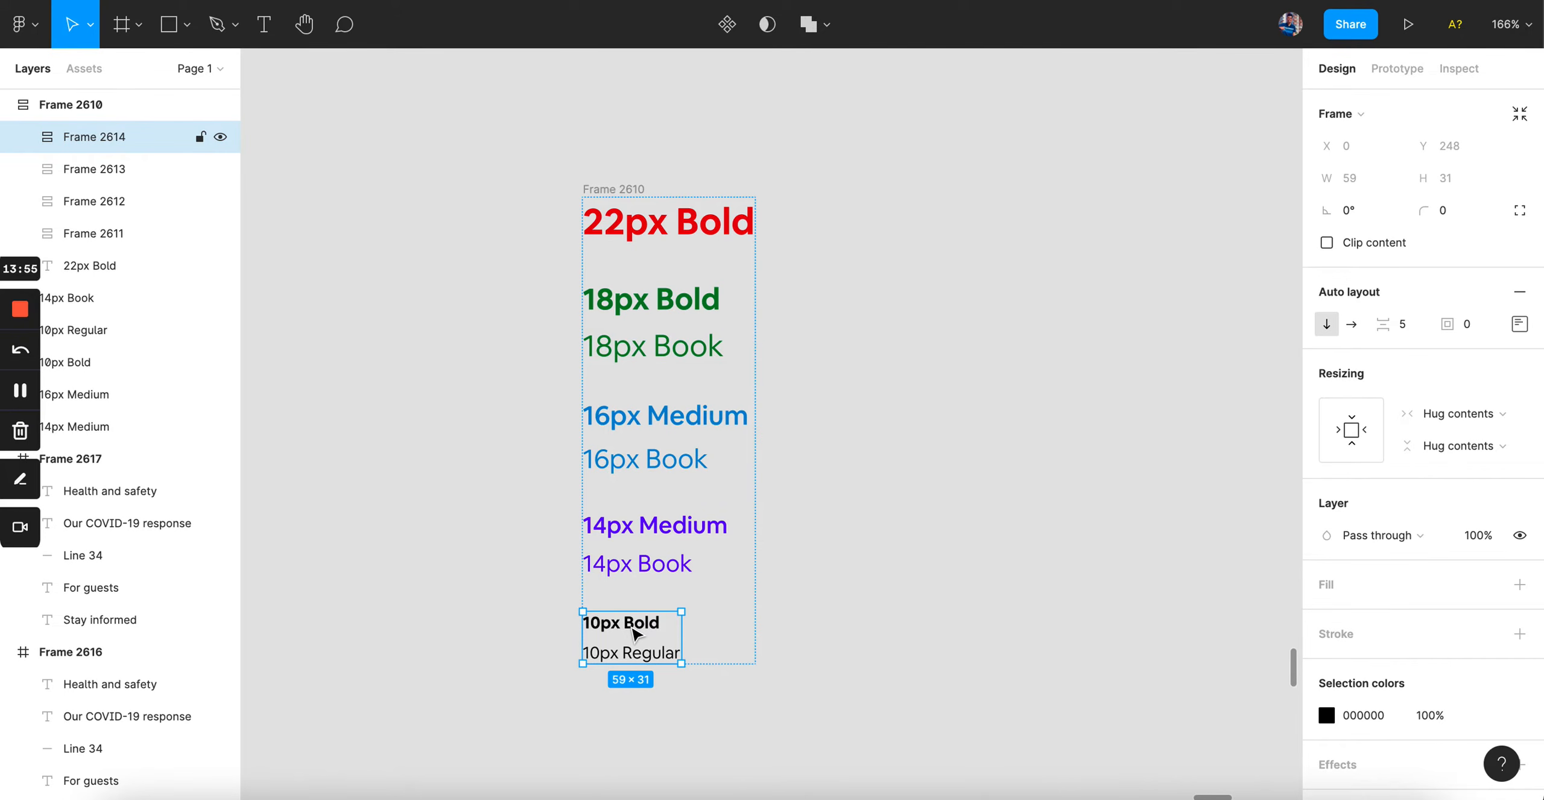
scroll(635, 634, "down", 3)
scroll(634, 633, "left", 15)
scroll(674, 387, "up", 5)
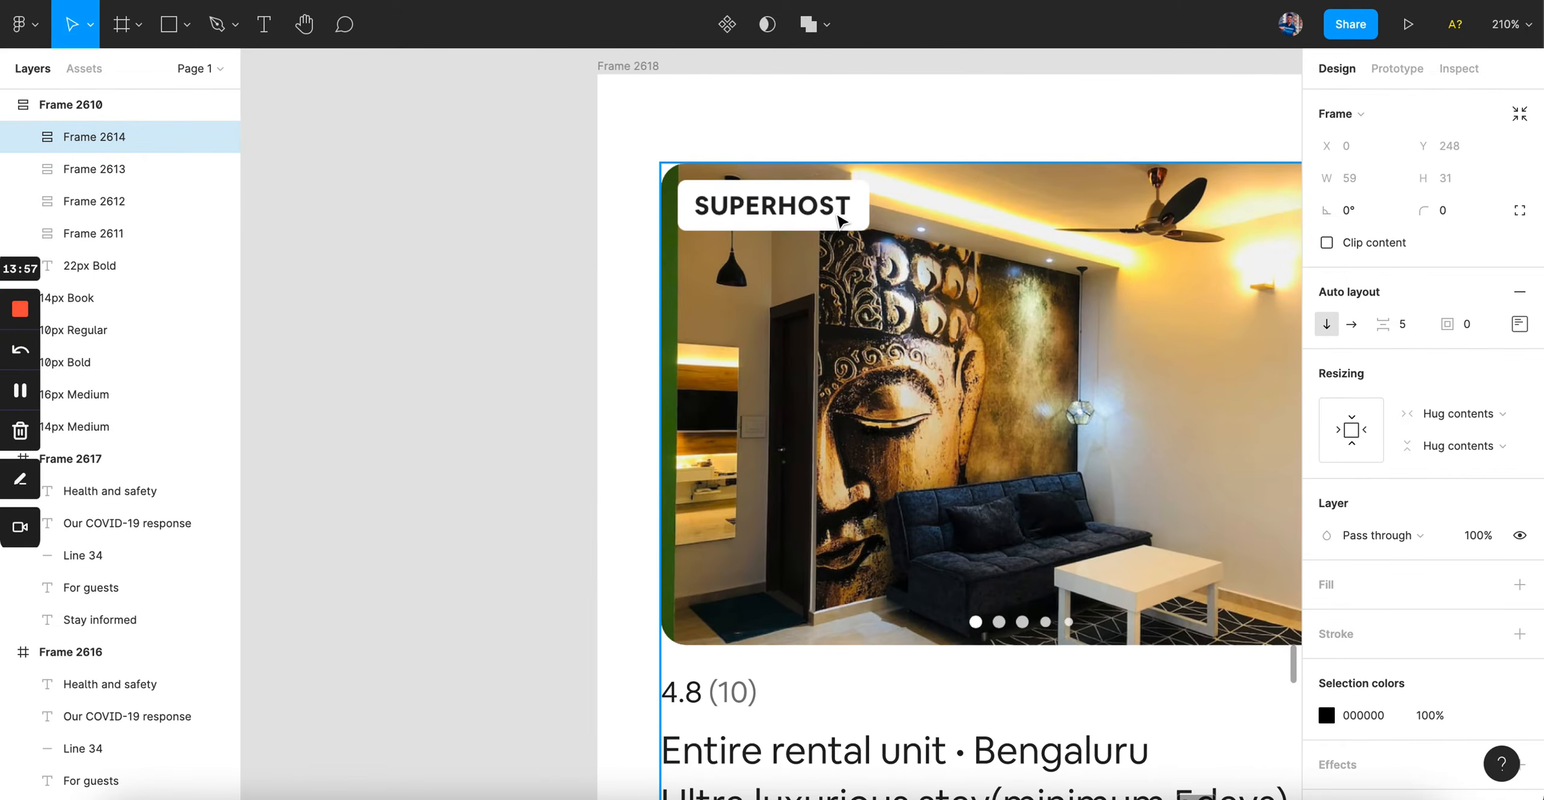
scroll(840, 222, "down", 2)
scroll(845, 301, "right", 10)
scroll(889, 420, "up", 1)
Compare the 18px, 16px and 14px style groups and the 22px Bold style within Frame 2610
left_click(888, 423)
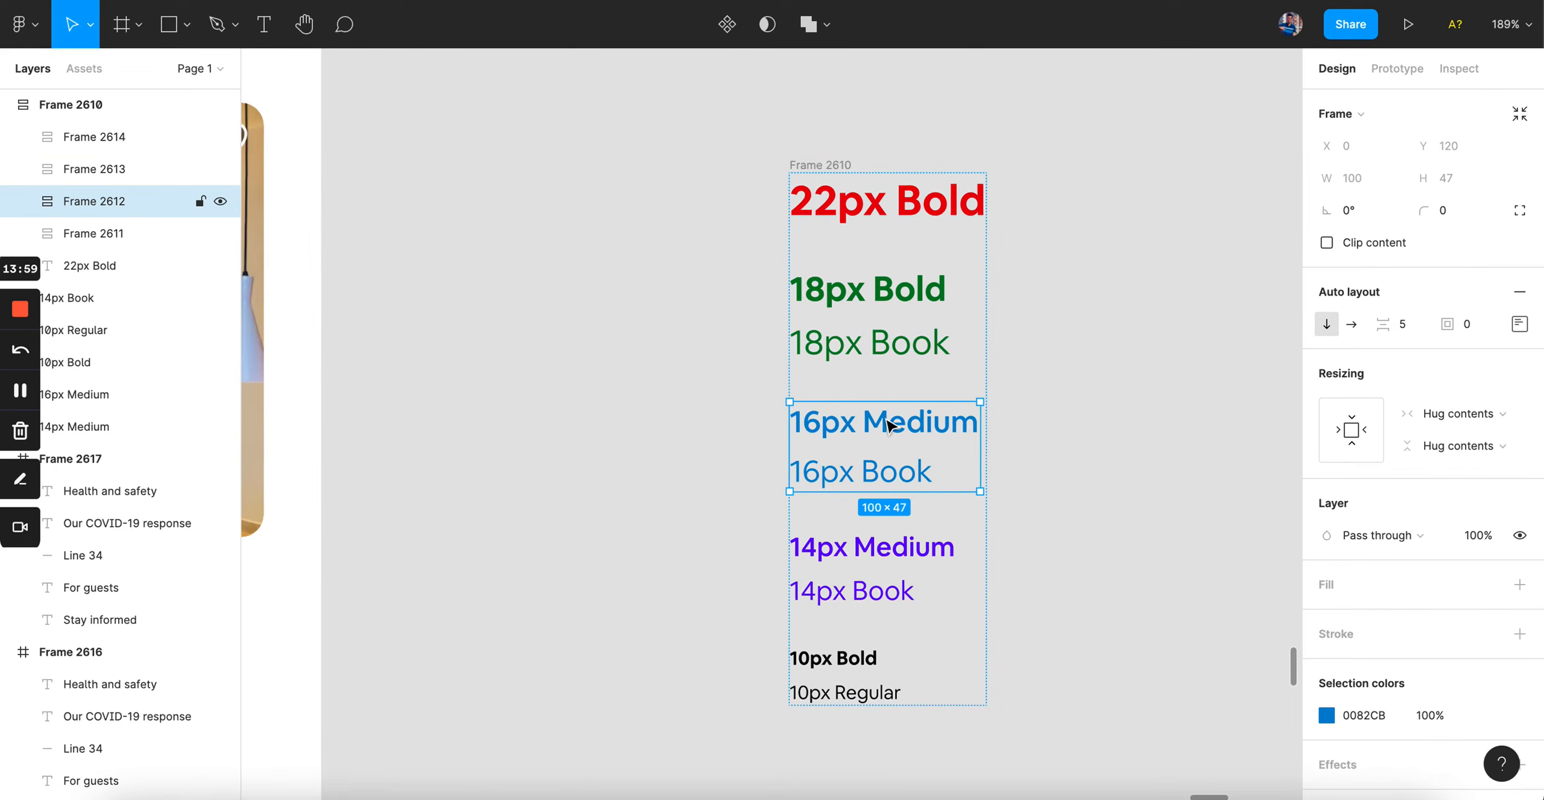
left_click(901, 296)
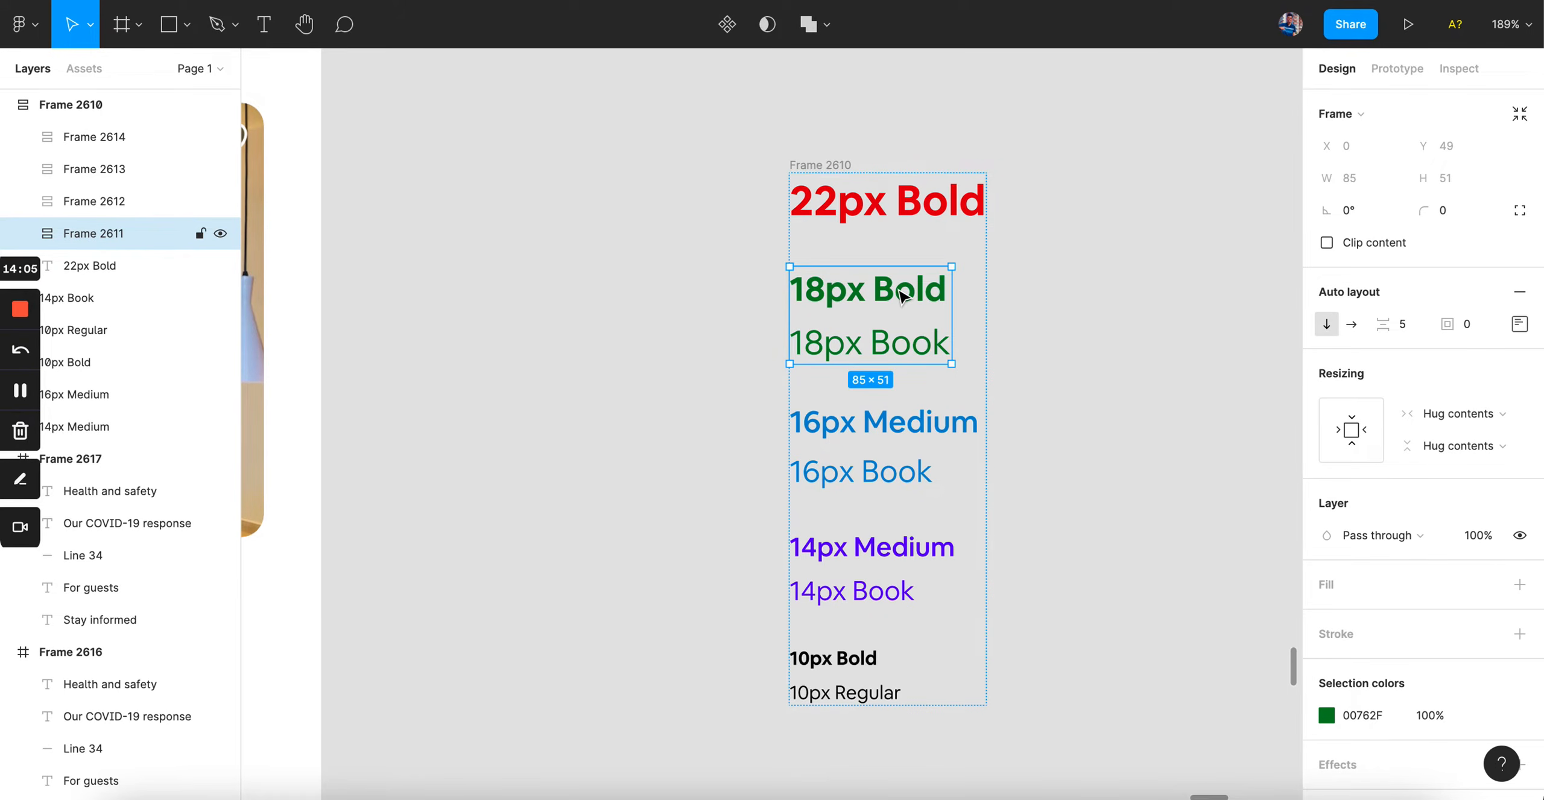
left_click(889, 420)
left_click(889, 341)
left_click(891, 447)
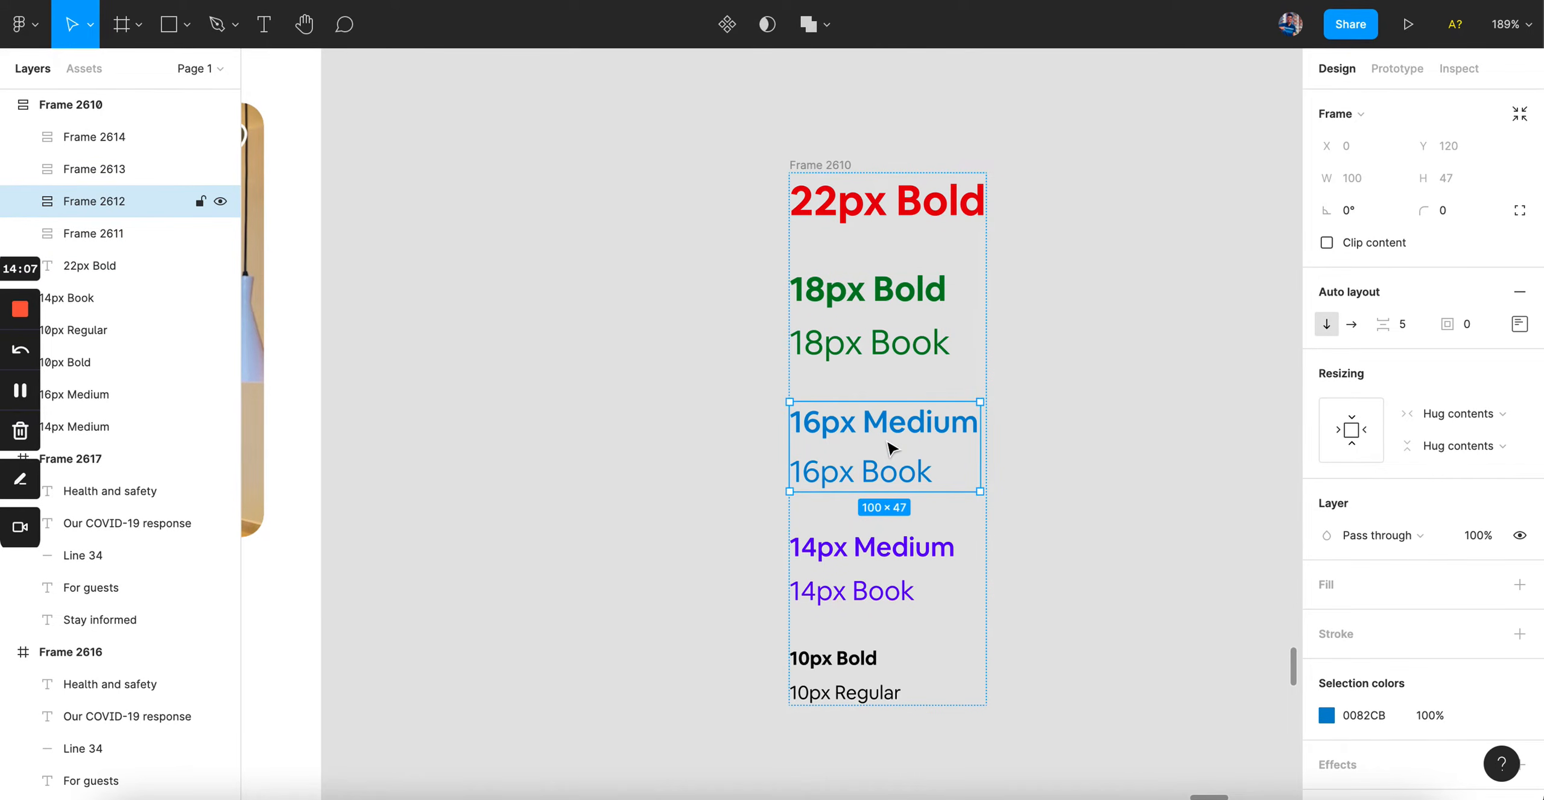
left_click(879, 349)
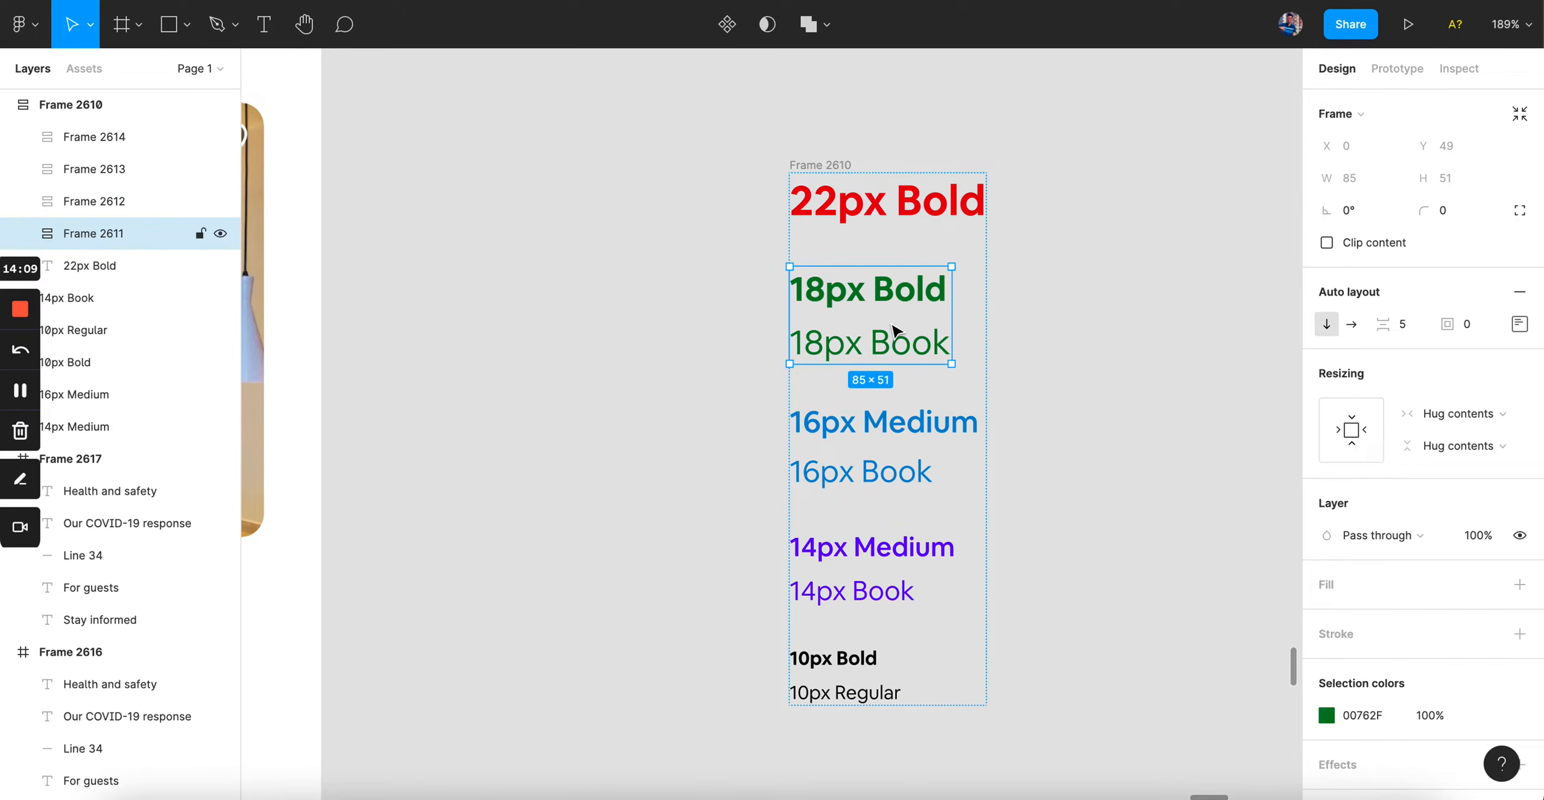
left_click(889, 446)
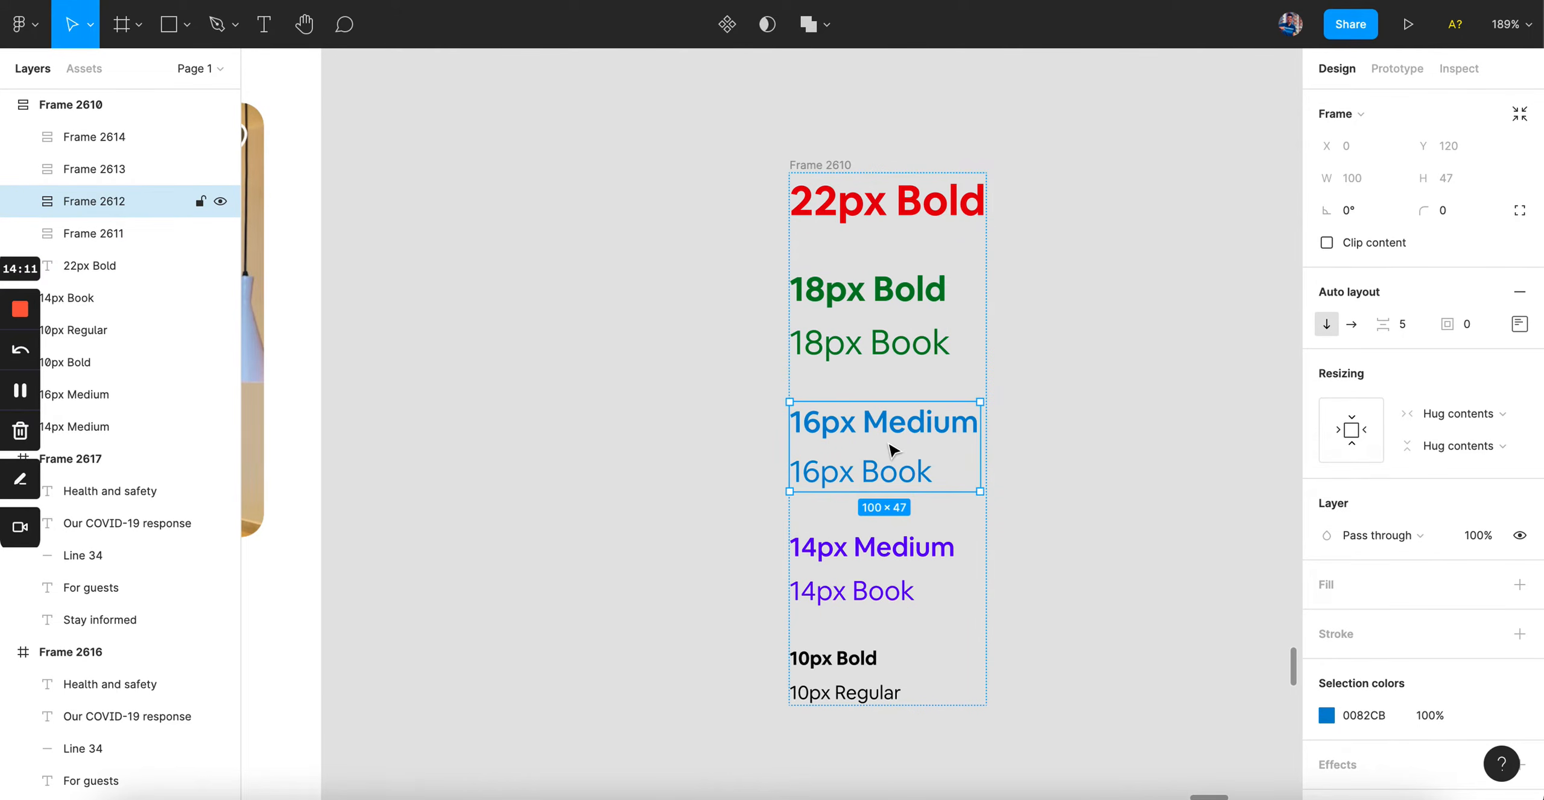
left_click(860, 550)
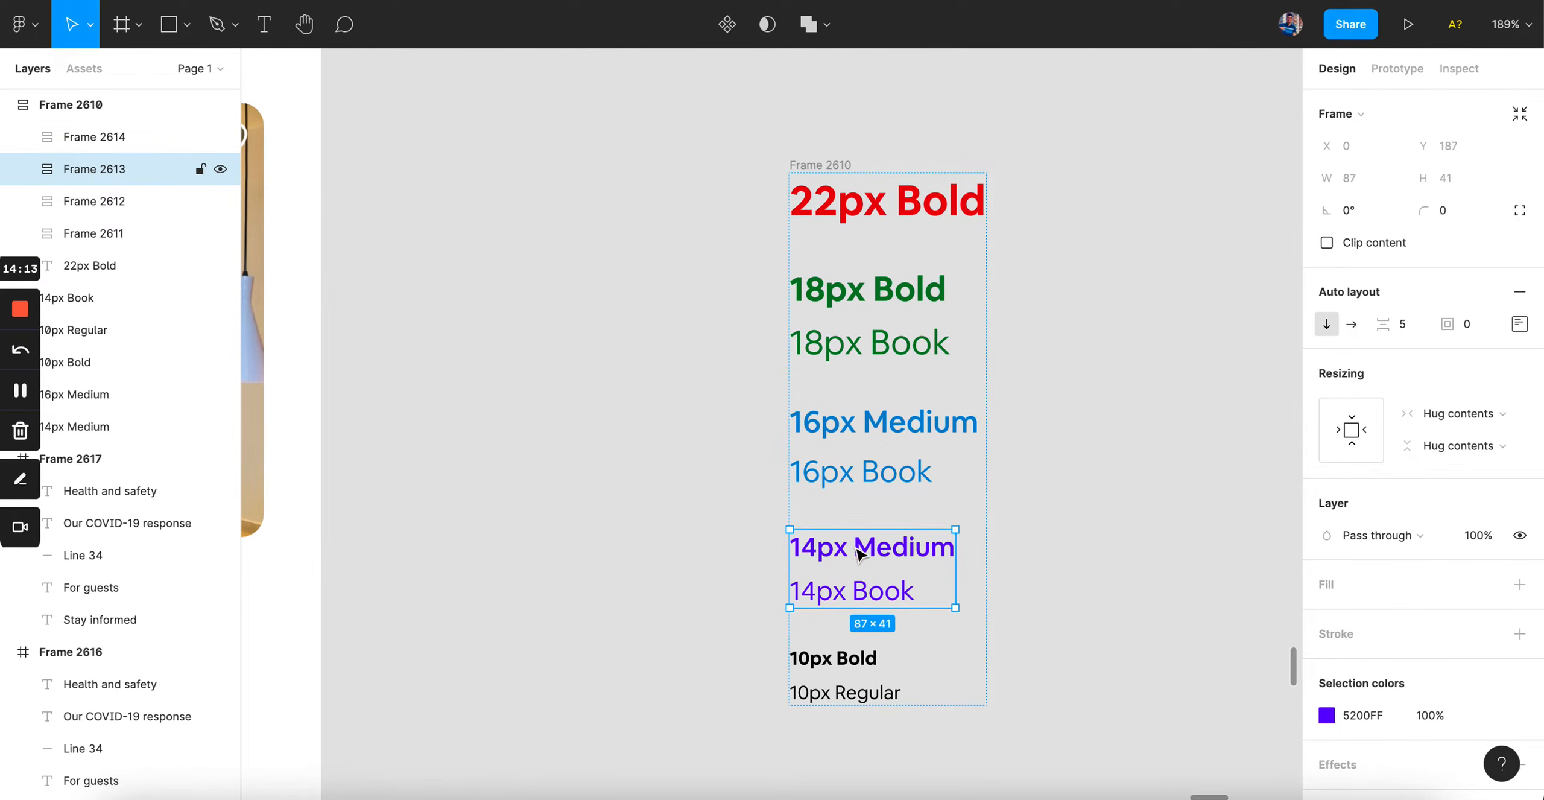
left_click(880, 200)
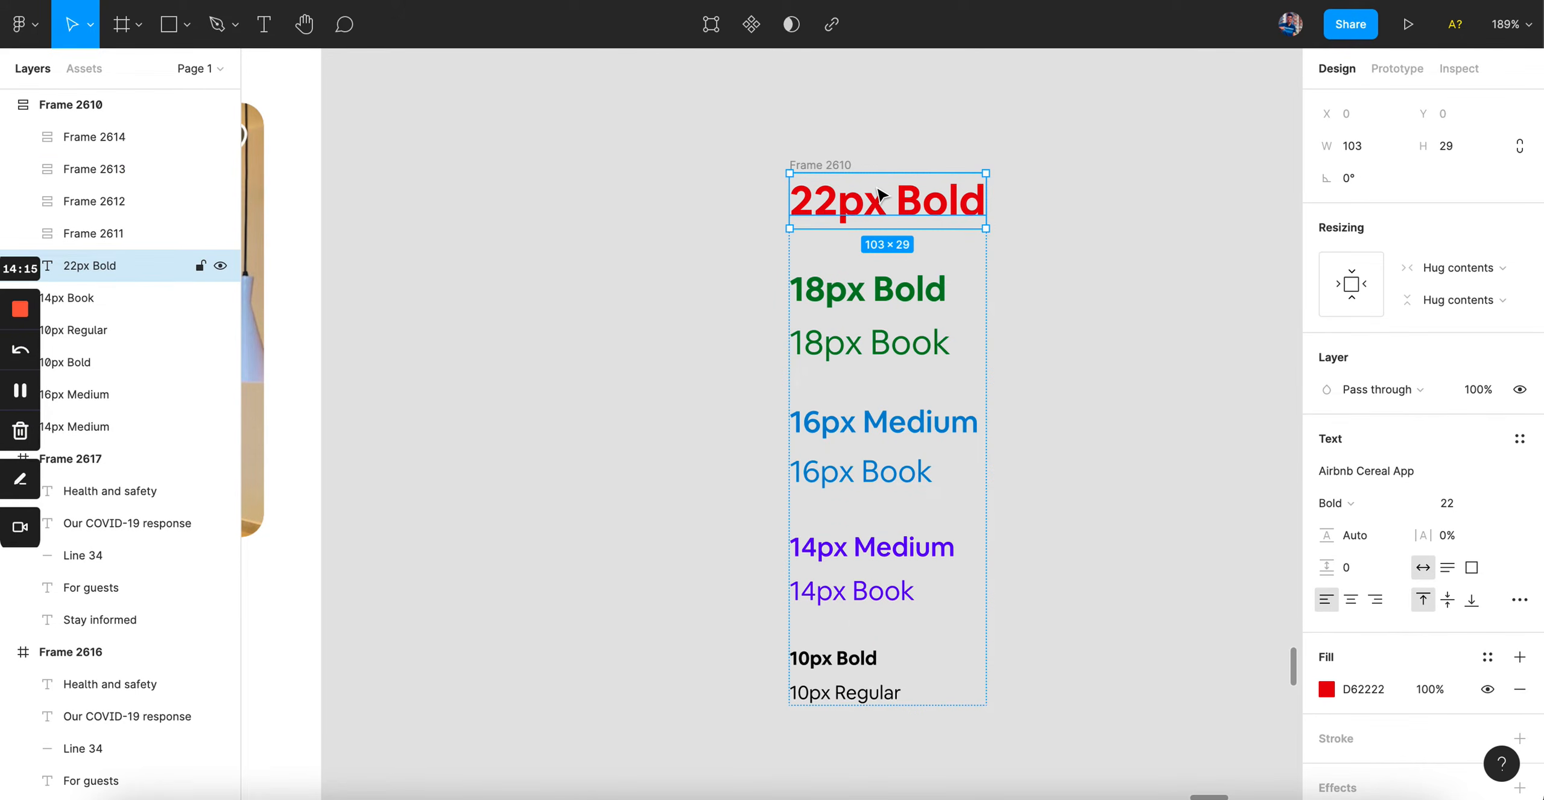
scroll(879, 194, "right", 3)
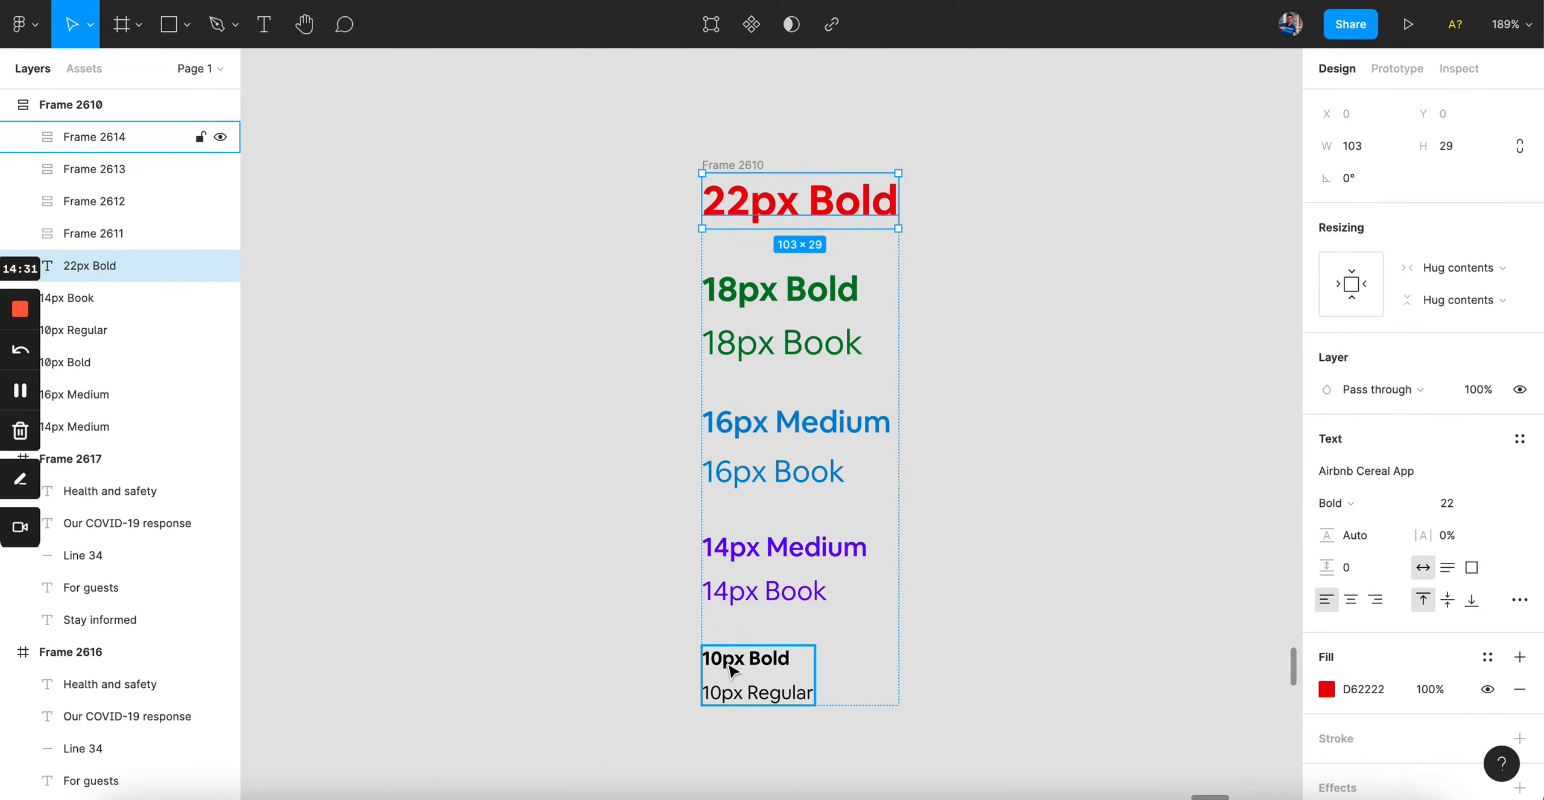
Examine the overall text hierarchy of the Frame 2618 listing card at different magnifications
scroll(728, 665, "down", 3)
scroll(730, 666, "left", 10)
scroll(731, 651, "up", 3)
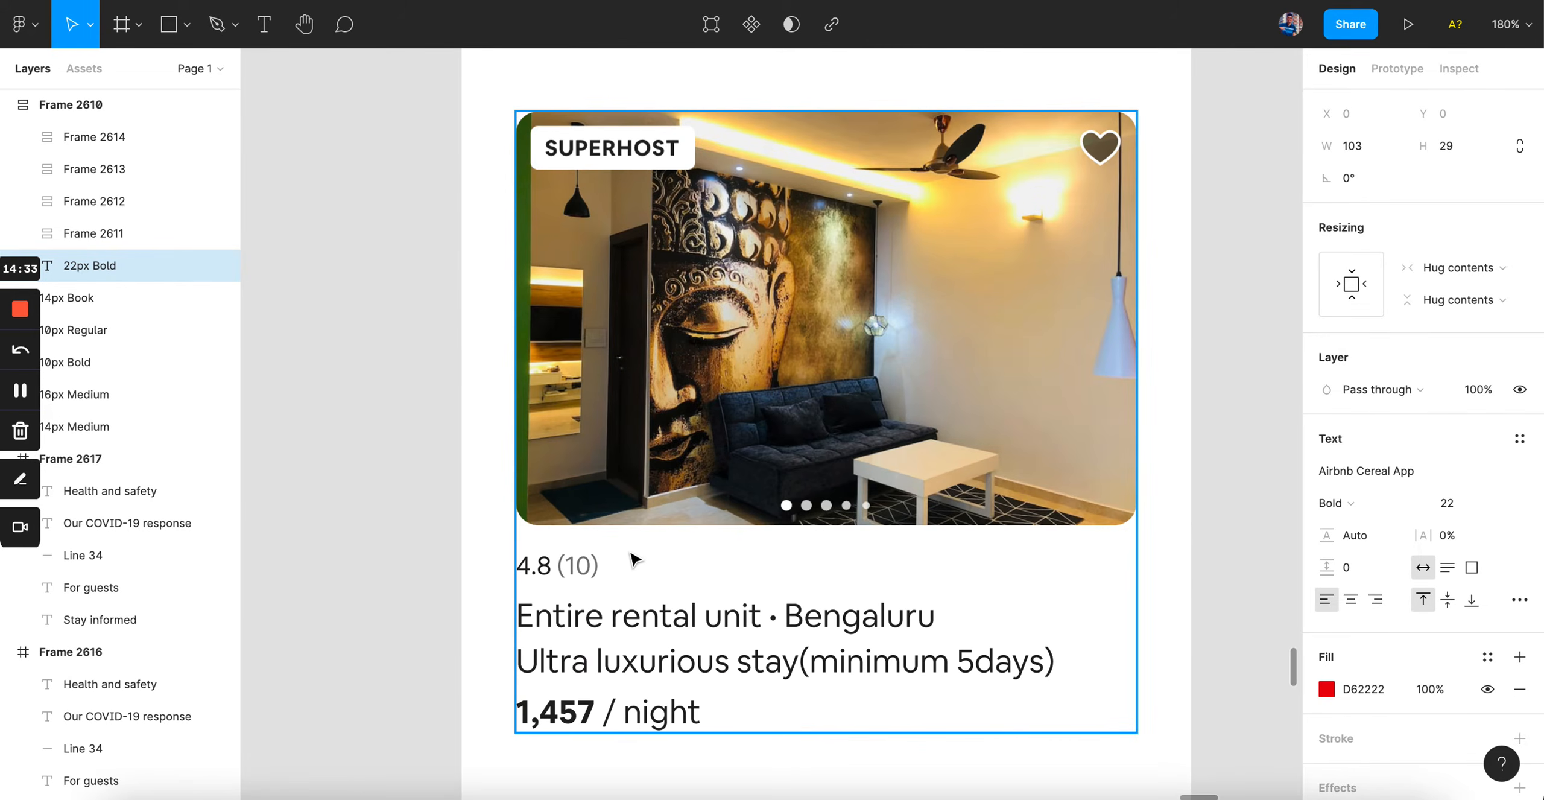
scroll(632, 556, "right", 10)
scroll(632, 556, "down", 3)
scroll(632, 556, "left", 6)
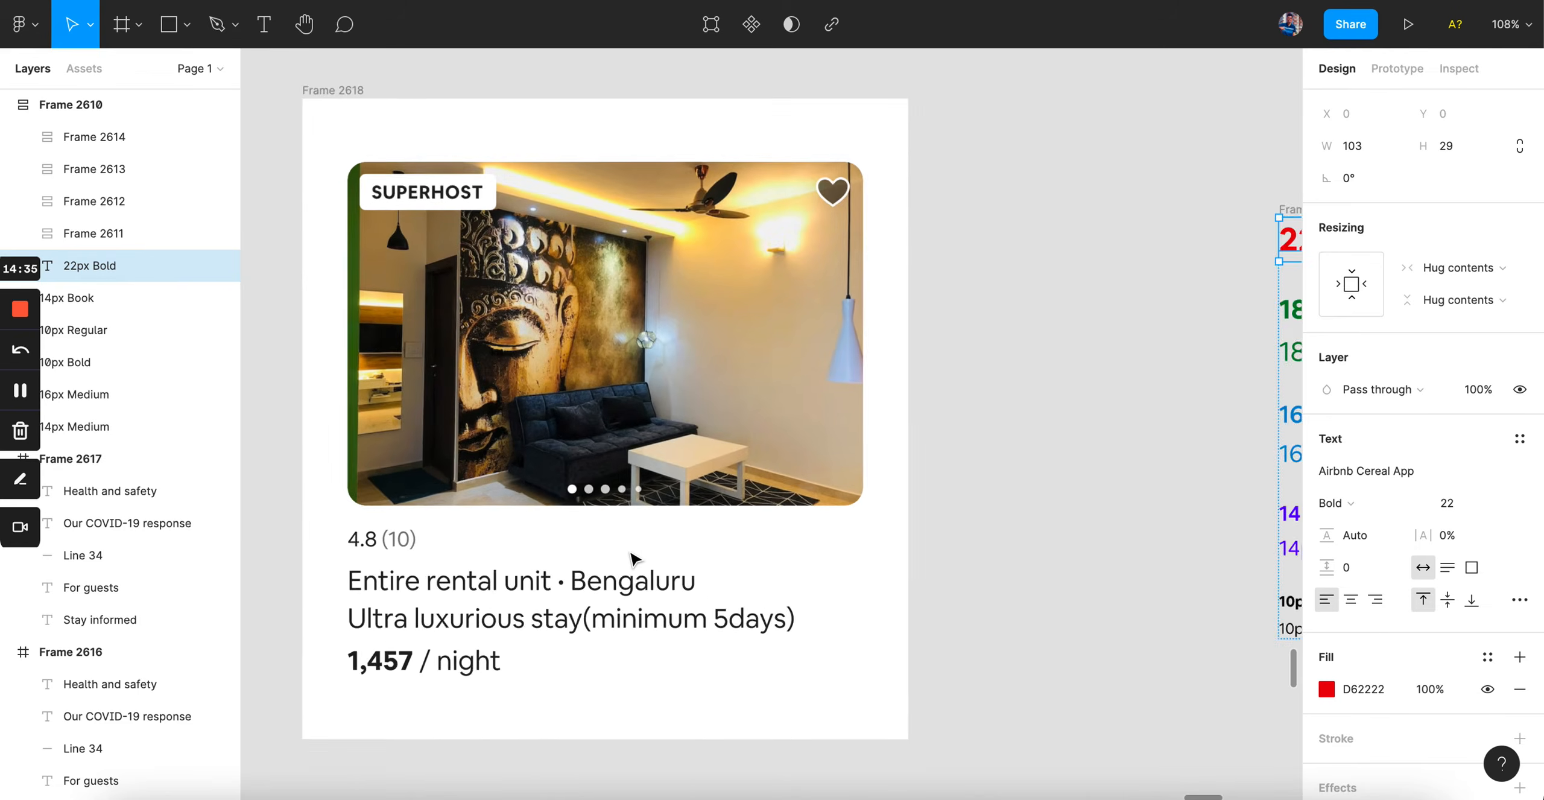
scroll(633, 558, "up", 3)
scroll(631, 555, "right", 10)
scroll(631, 555, "down", 3)
scroll(631, 554, "left", 6)
scroll(464, 564, "up", 4)
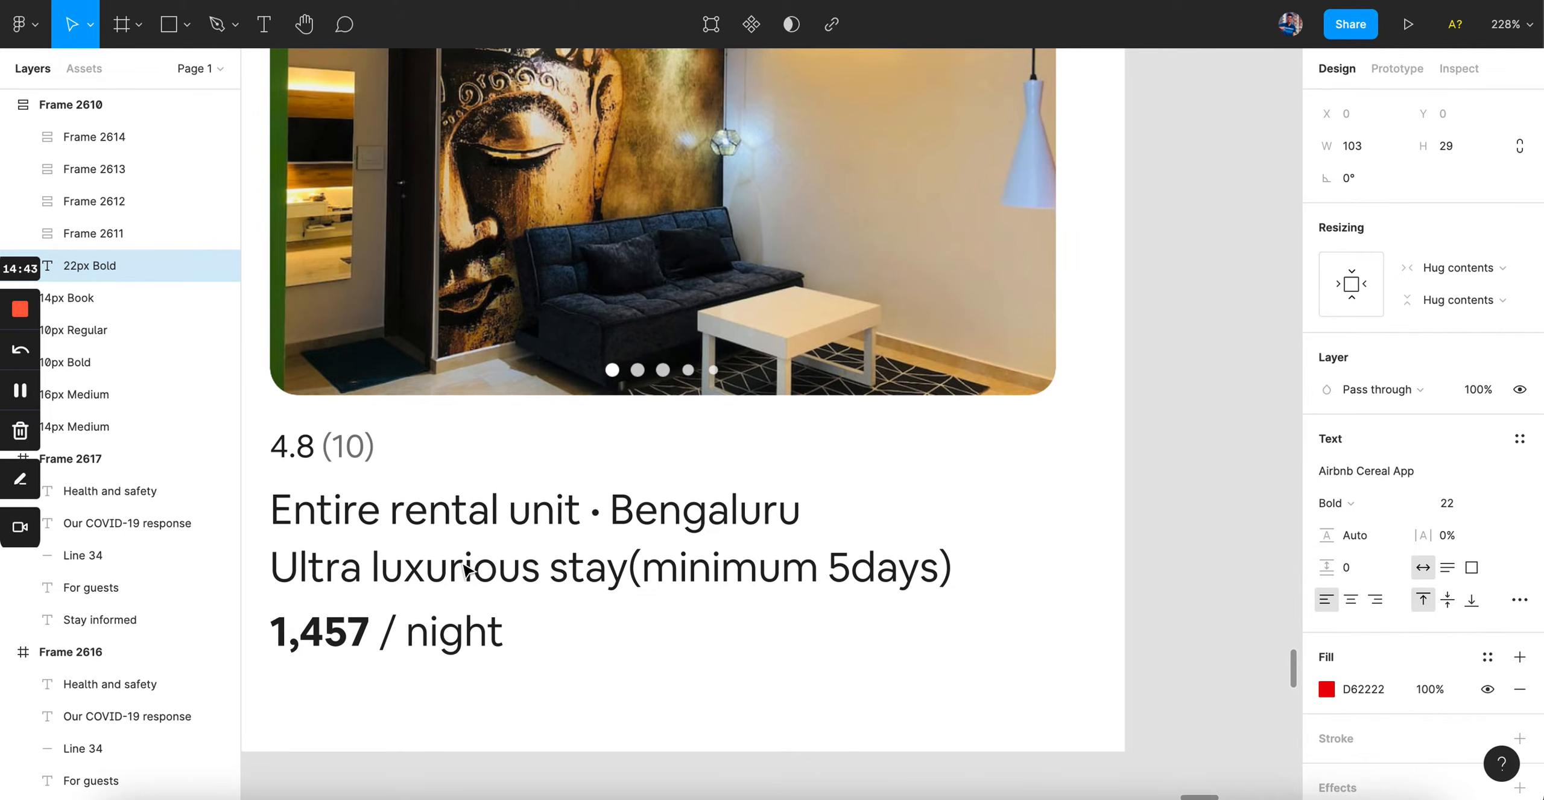
Inspect the font settings of the listing title, the 1,457 / night price and the 4.8 (10) rating in Frame 2618
scroll(467, 570, "down", 3)
left_click(511, 551)
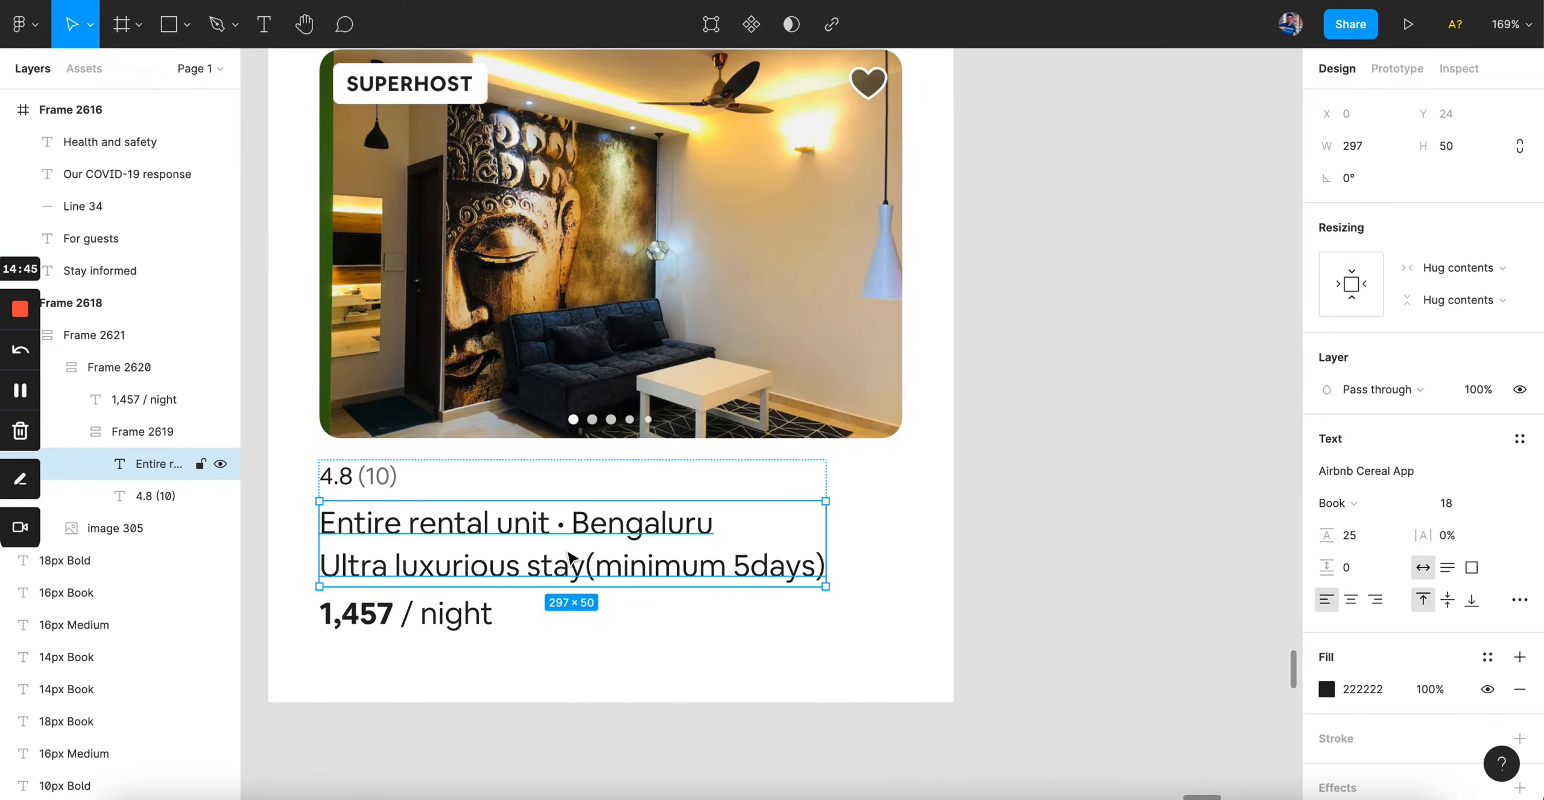
left_click(369, 618)
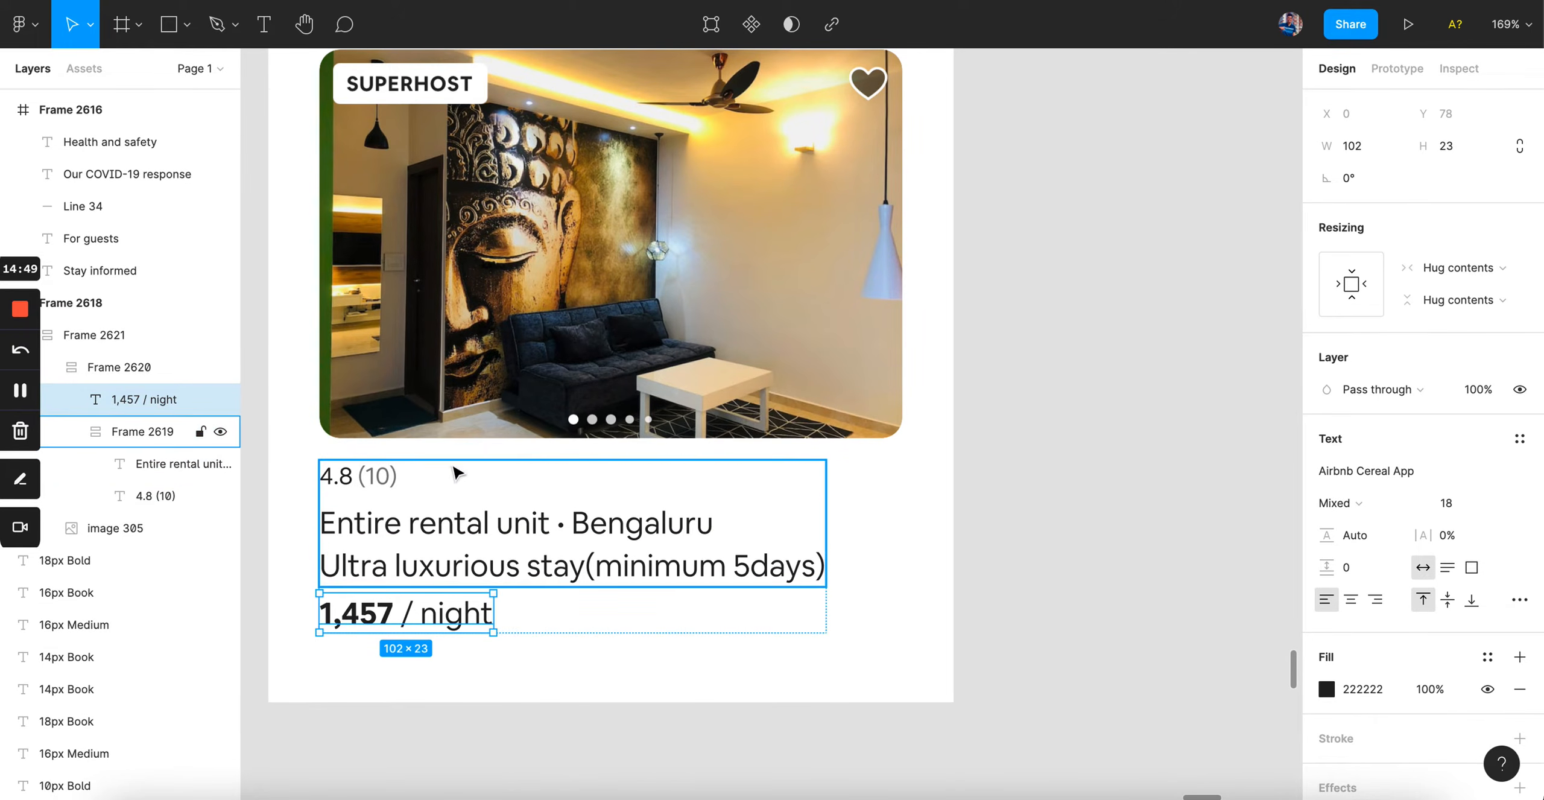
left_click(331, 474)
left_click(358, 486)
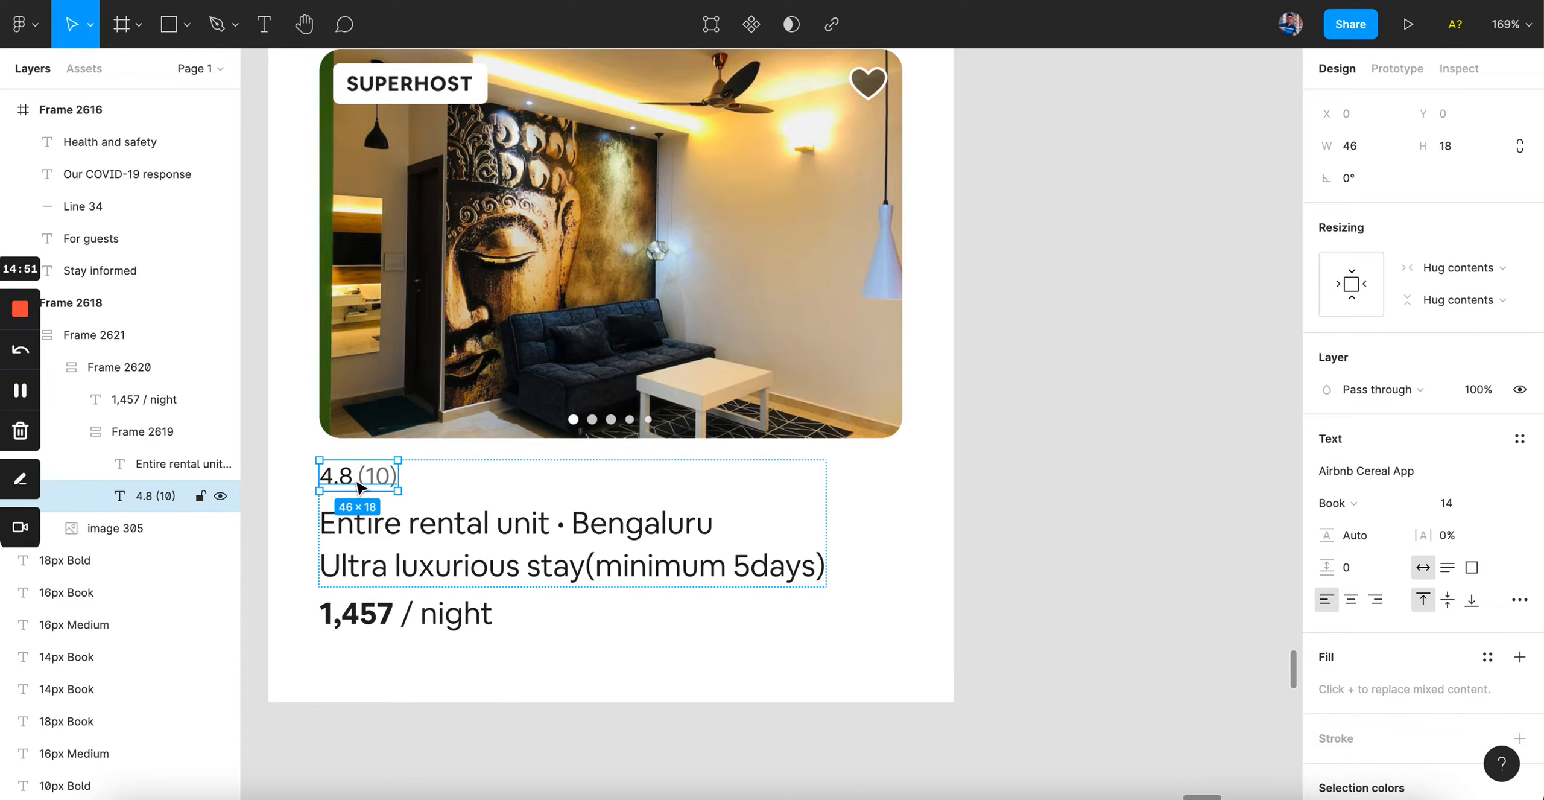
Check the listing card's text styles against the complete type scale in Frame 2610
scroll(384, 486, "right", 7)
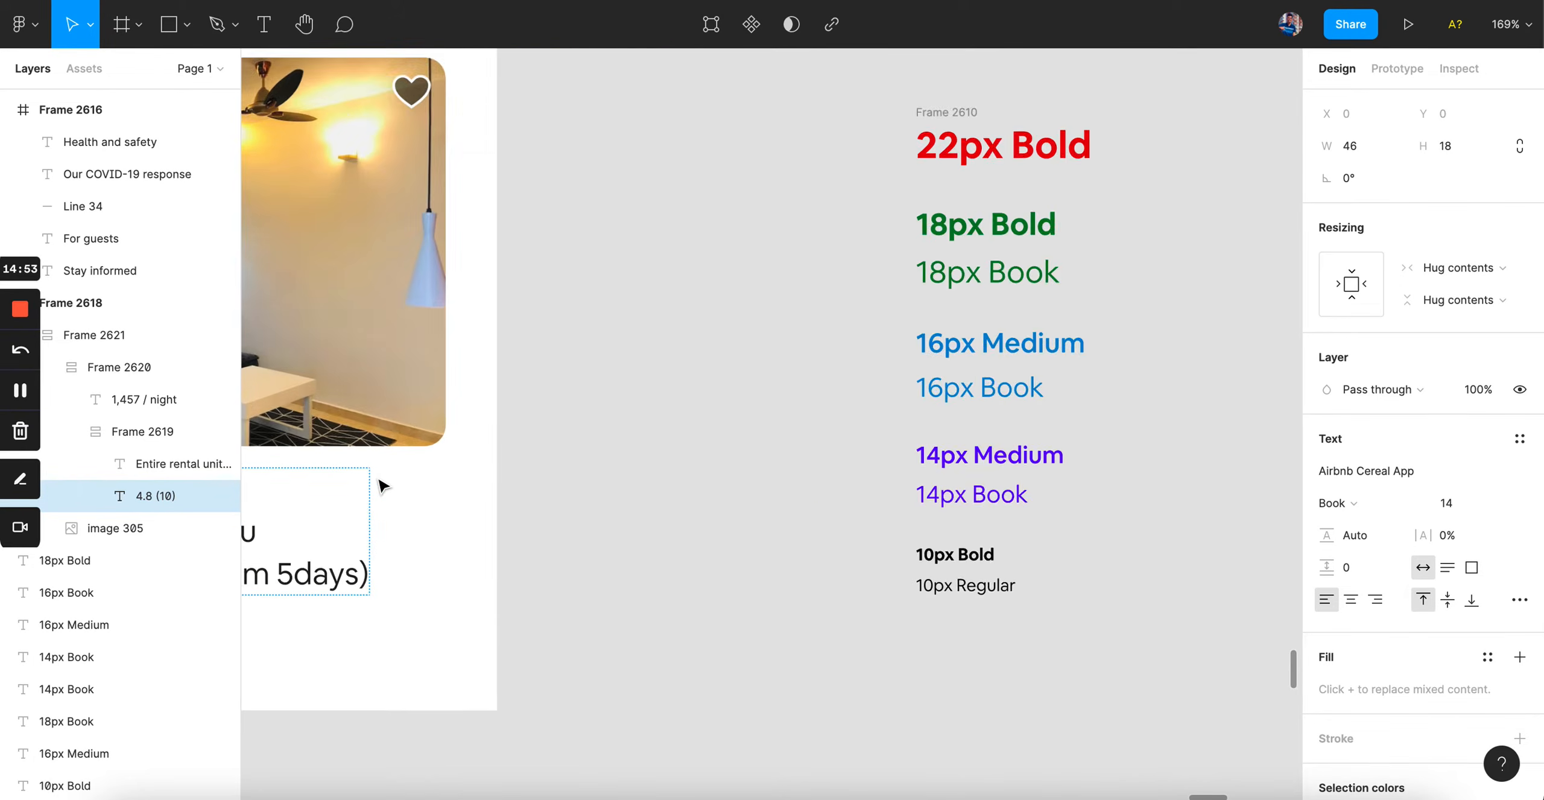
scroll(384, 486, "down", 3)
scroll(384, 486, "left", 2)
scroll(383, 486, "right", 5)
scroll(384, 486, "down", 2)
scroll(383, 486, "left", 1)
scroll(383, 486, "up", 3)
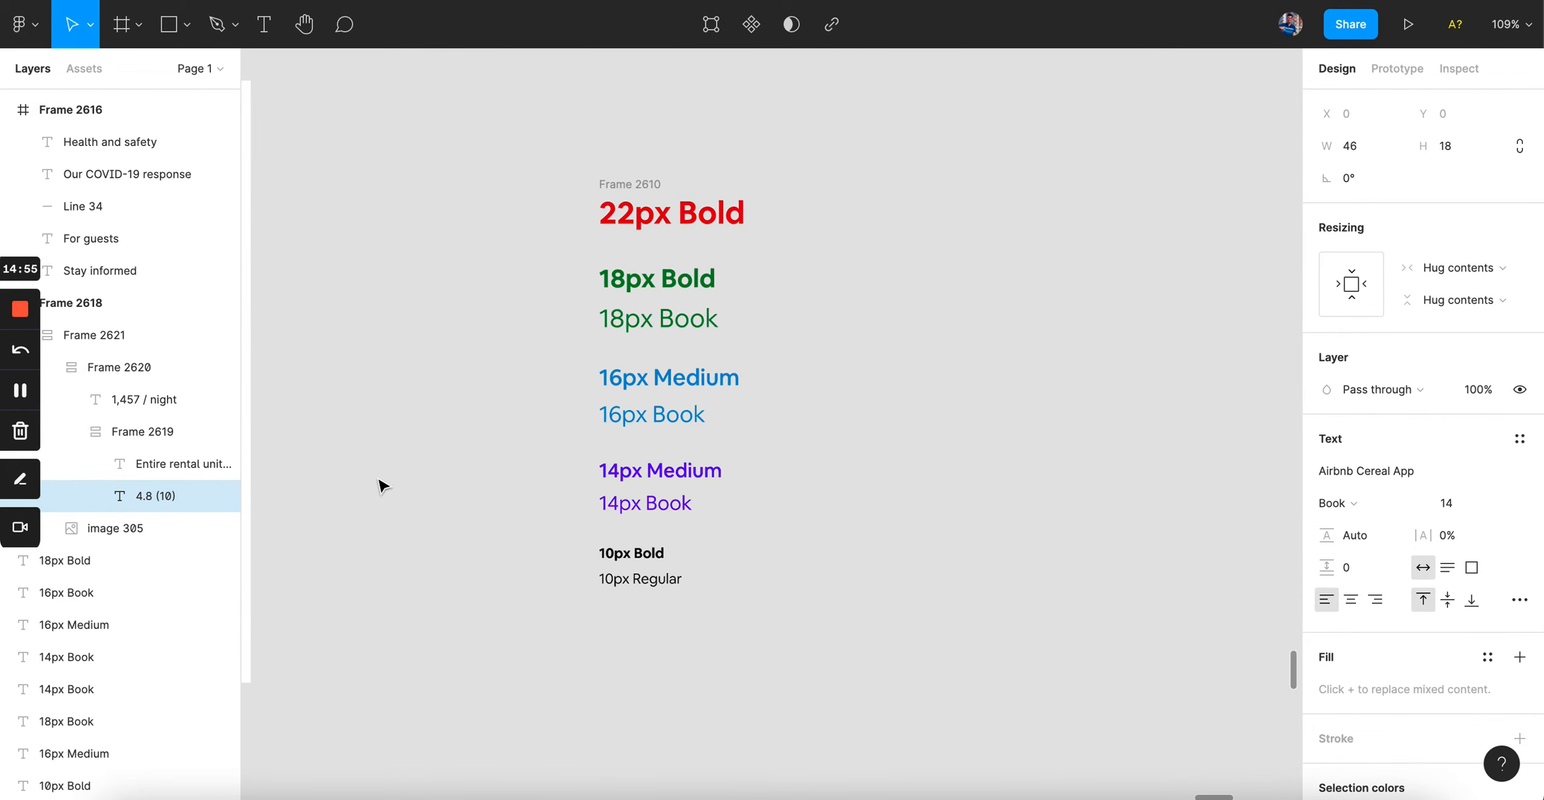
Move on from the Frame 2610 type scale and examine the Instagram feed screenshot with its 12px and 14px style labels
scroll(650, 311, "up", 2)
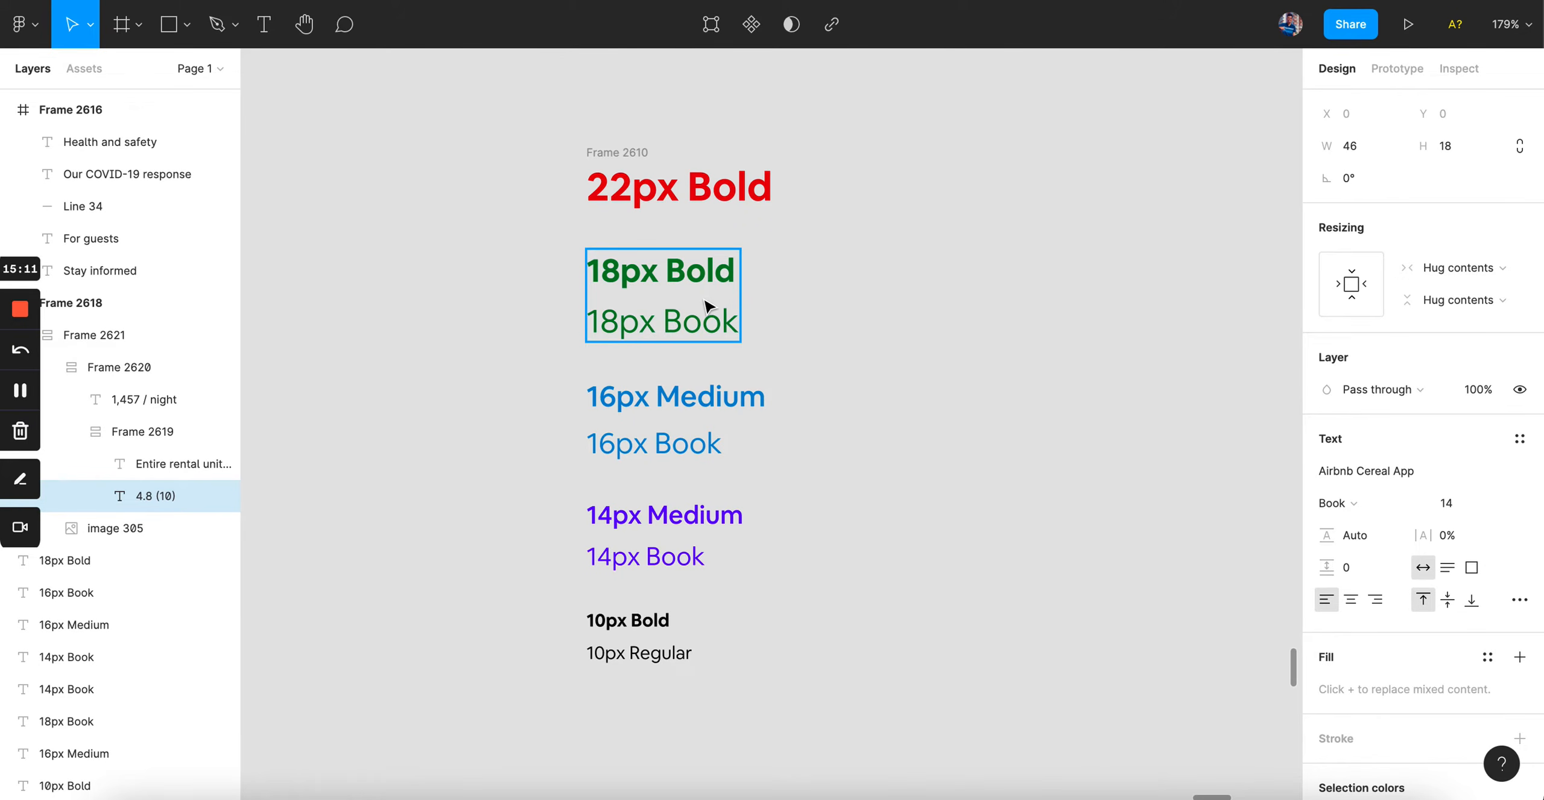
scroll(709, 306, "down", 3)
scroll(709, 306, "right", 10)
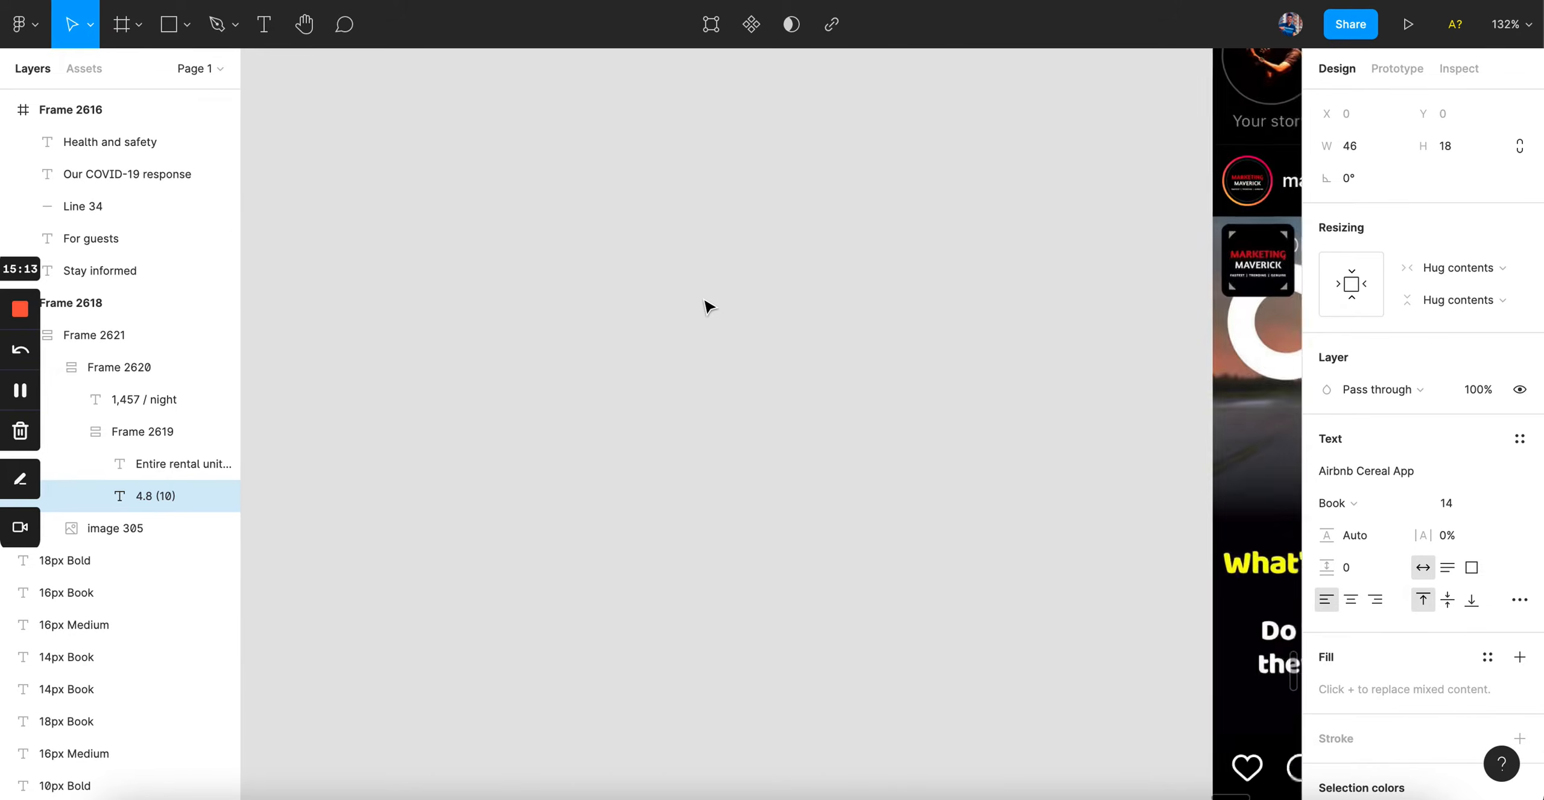
scroll(708, 307, "down", 3)
scroll(709, 306, "up", 1)
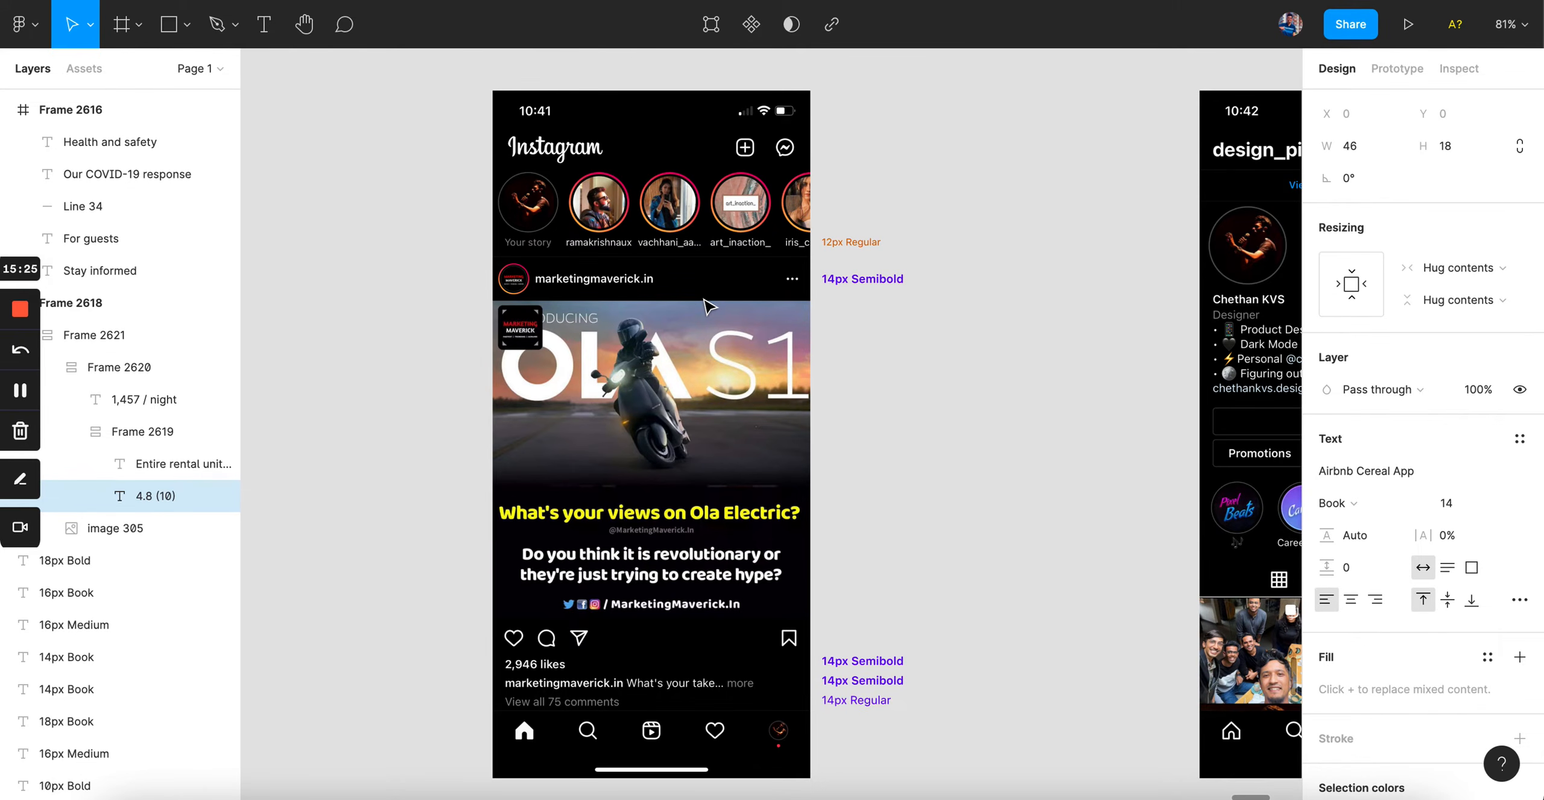
scroll(896, 631, "up", 5)
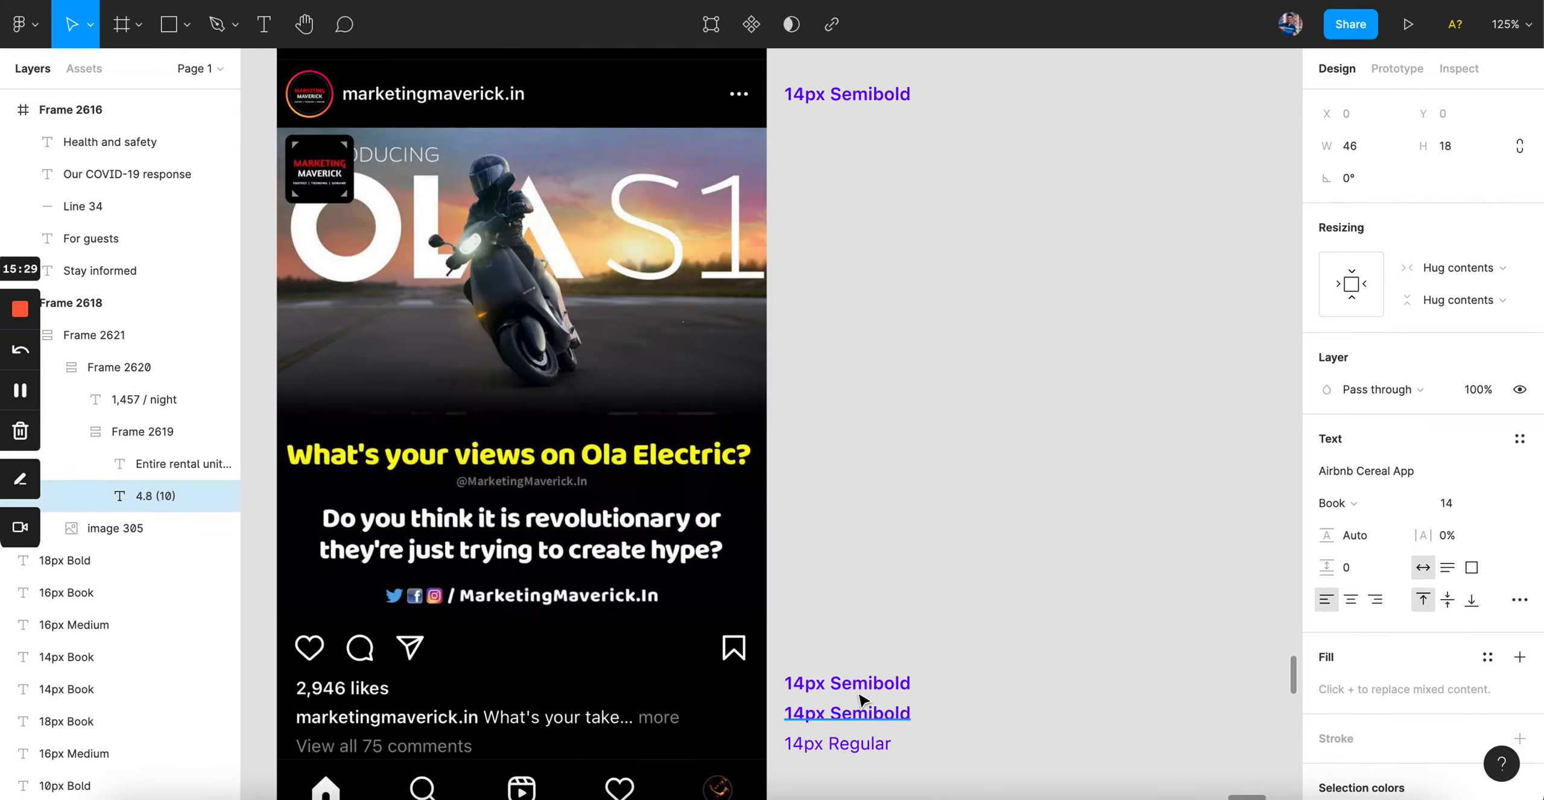
scroll(866, 679, "left", 5)
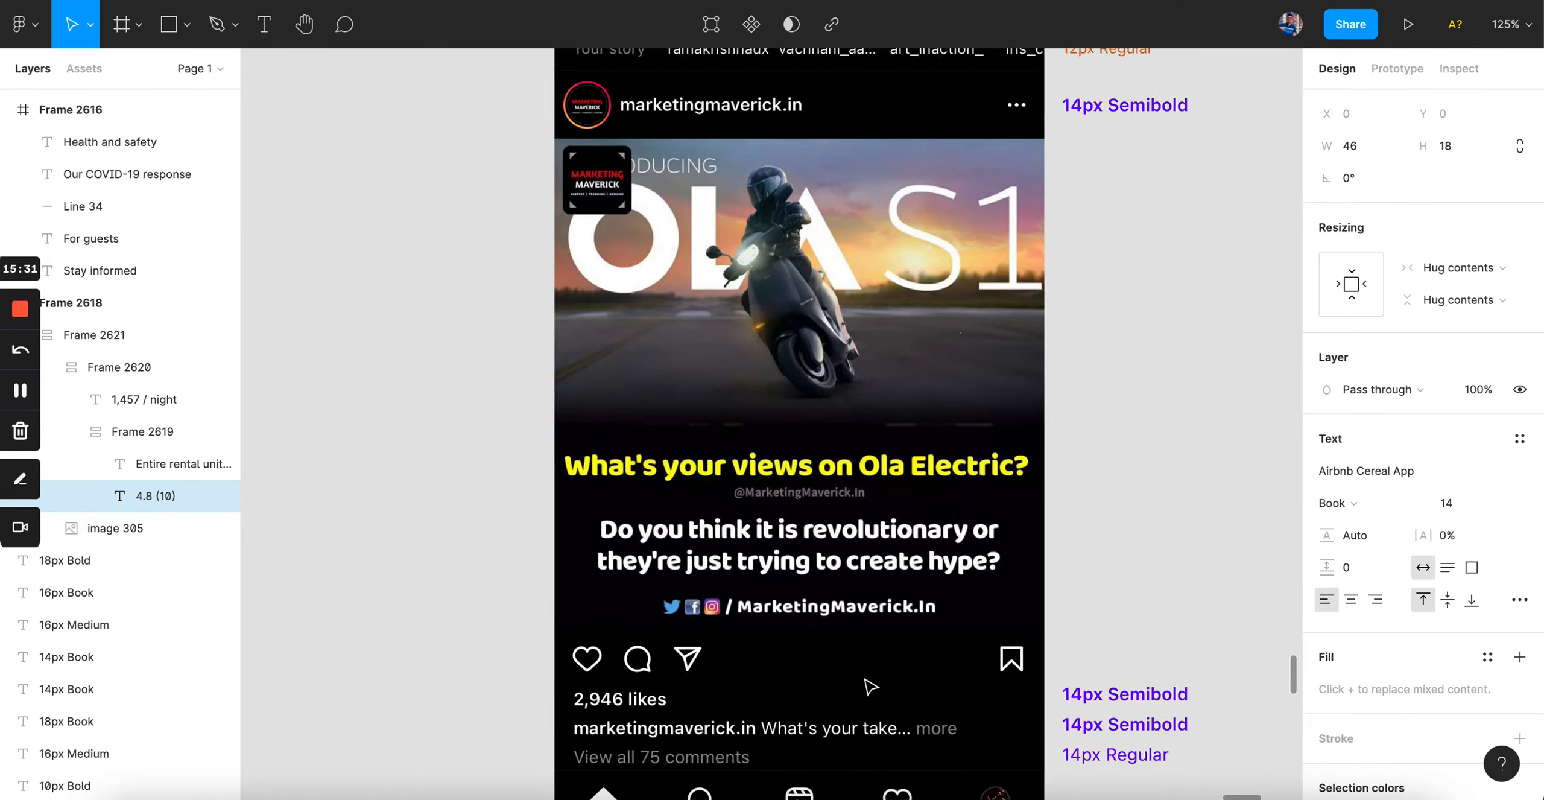
Compare the Airbnb type scale in Frame 2610 with the 14px labels beside the Instagram post caption
scroll(866, 679, "down", 5)
scroll(866, 679, "left", 10)
scroll(643, 391, "up", 5)
scroll(820, 424, "right", 10)
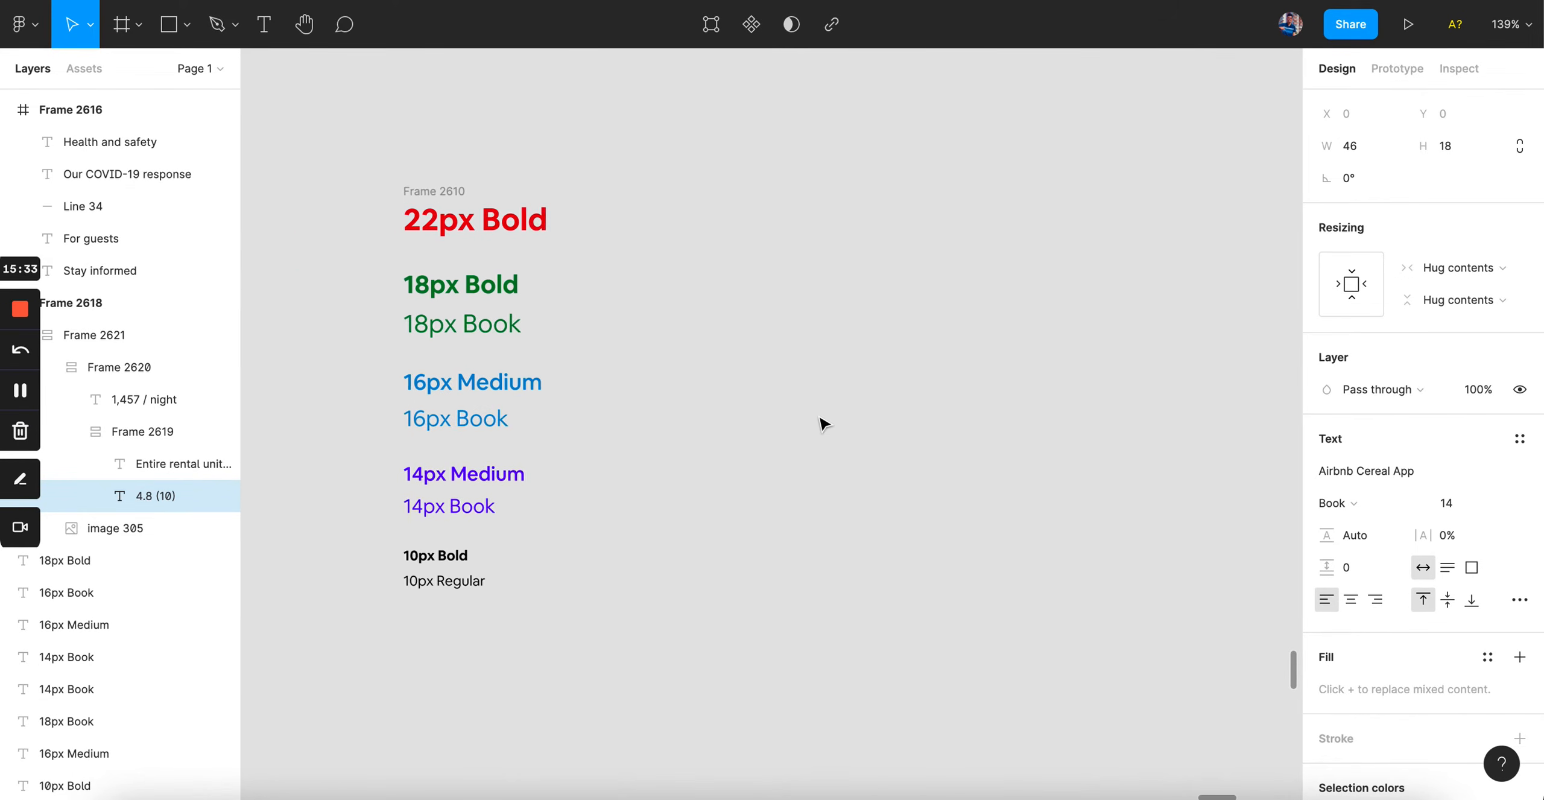
scroll(808, 579, "down", 5)
scroll(809, 579, "left", 5)
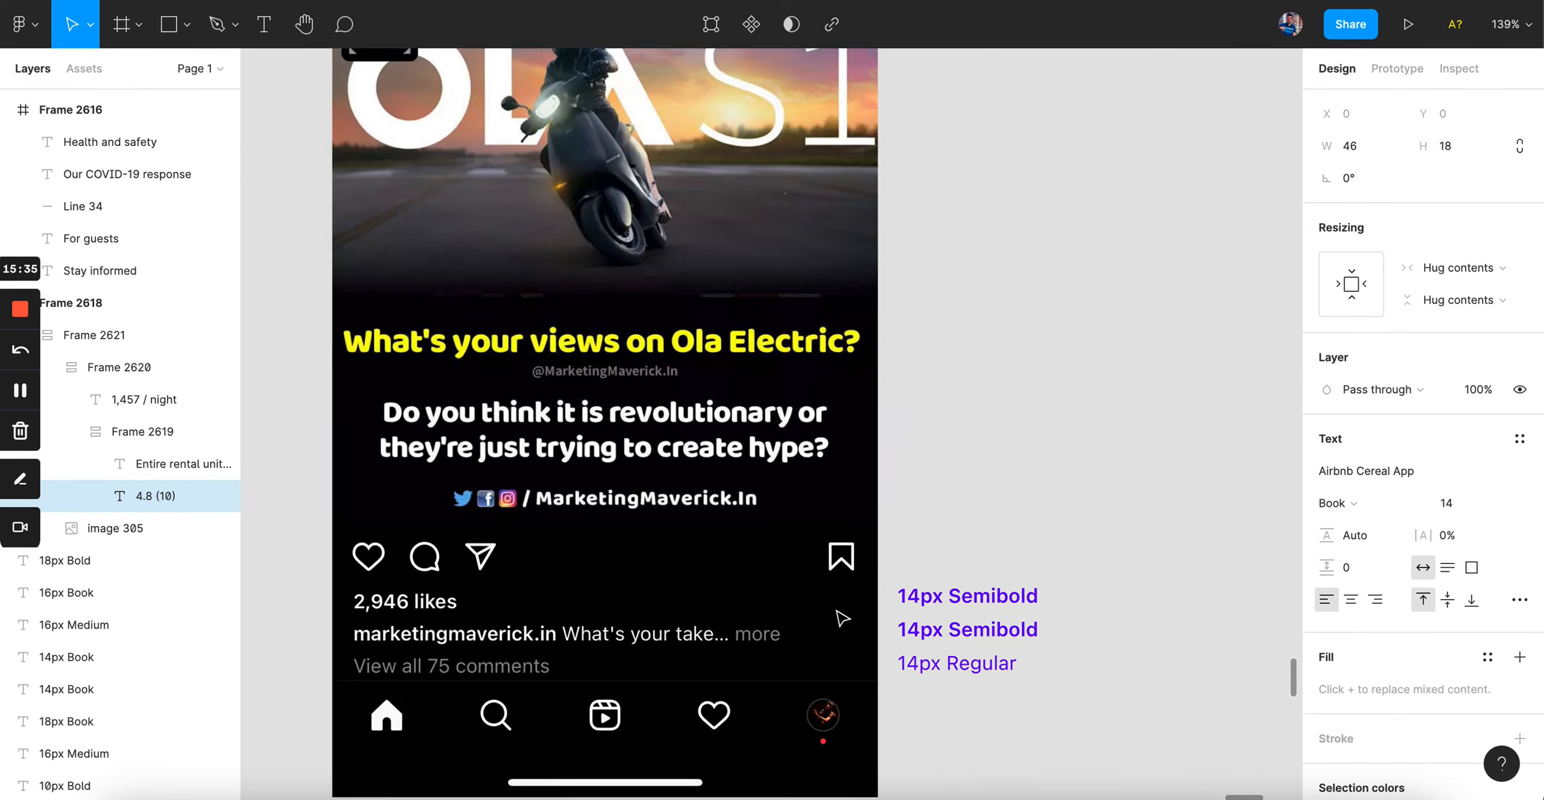
Examine the 12px Regular and 14px Semibold labels beside the Instagram story names and post header
scroll(838, 614, "up", 10)
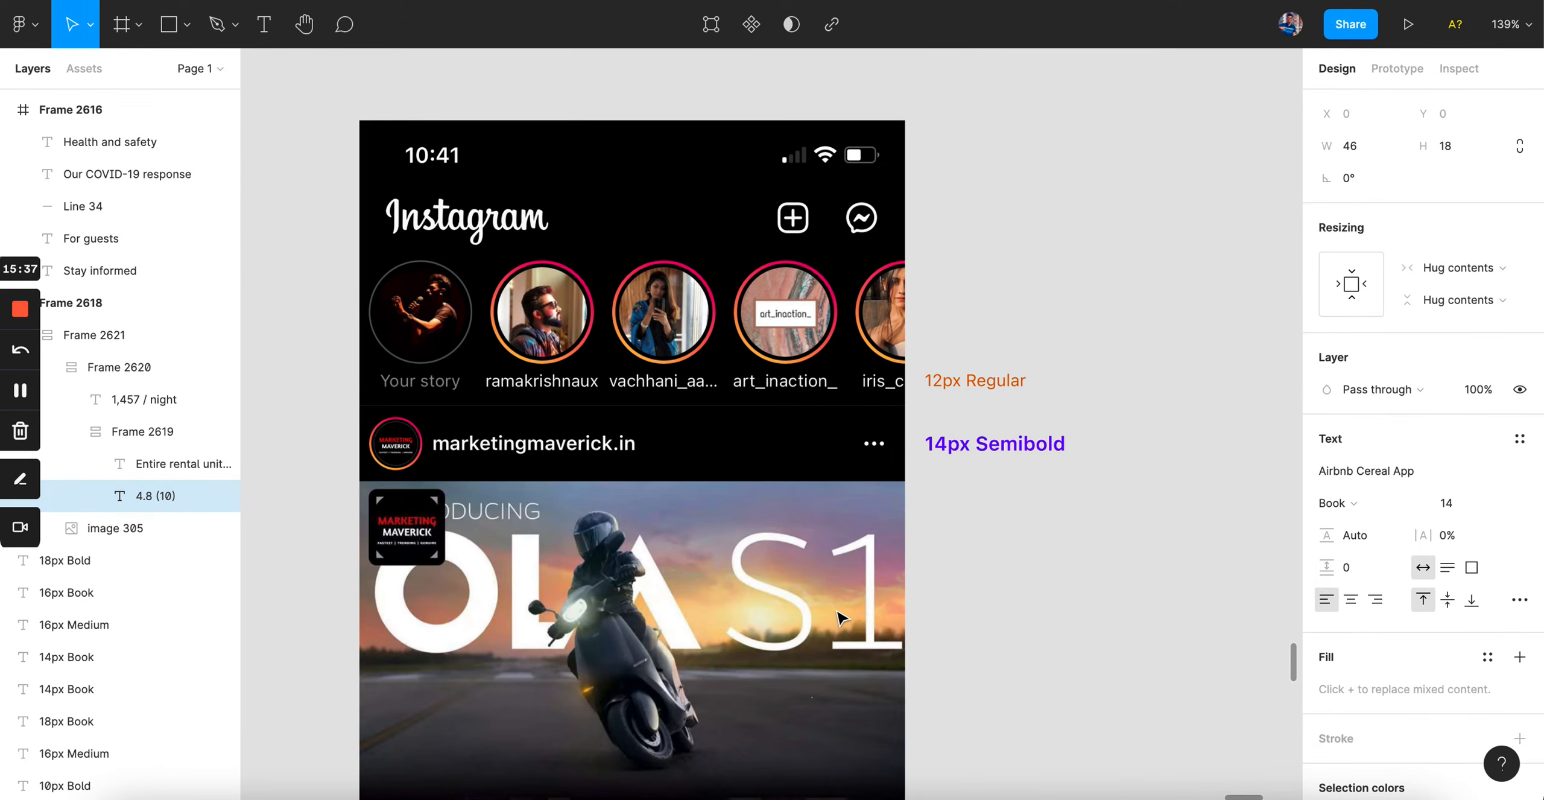
scroll(841, 617, "down", 5)
scroll(627, 561, "down", 5)
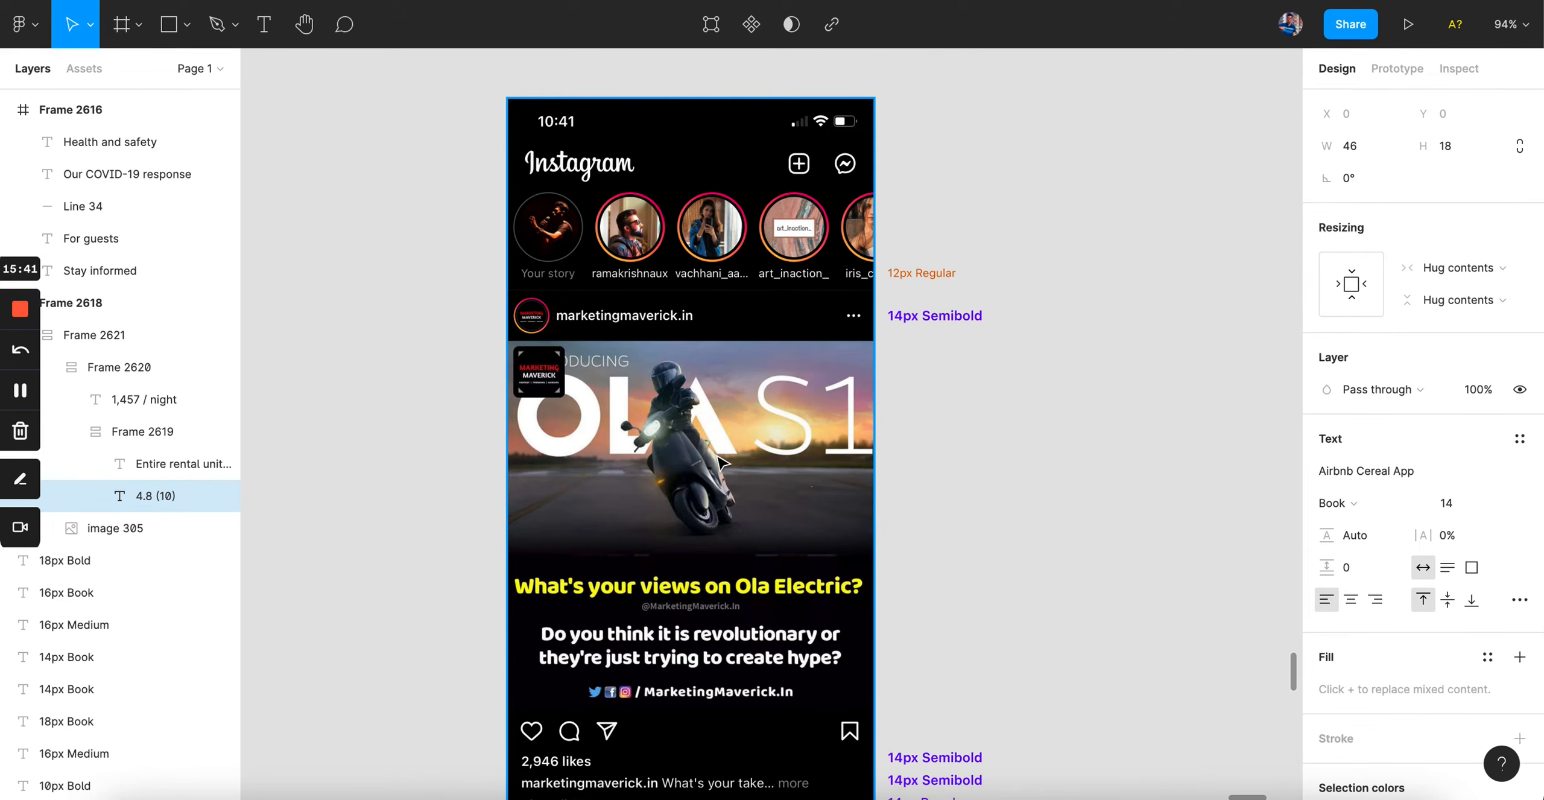
scroll(716, 307, "up", 3)
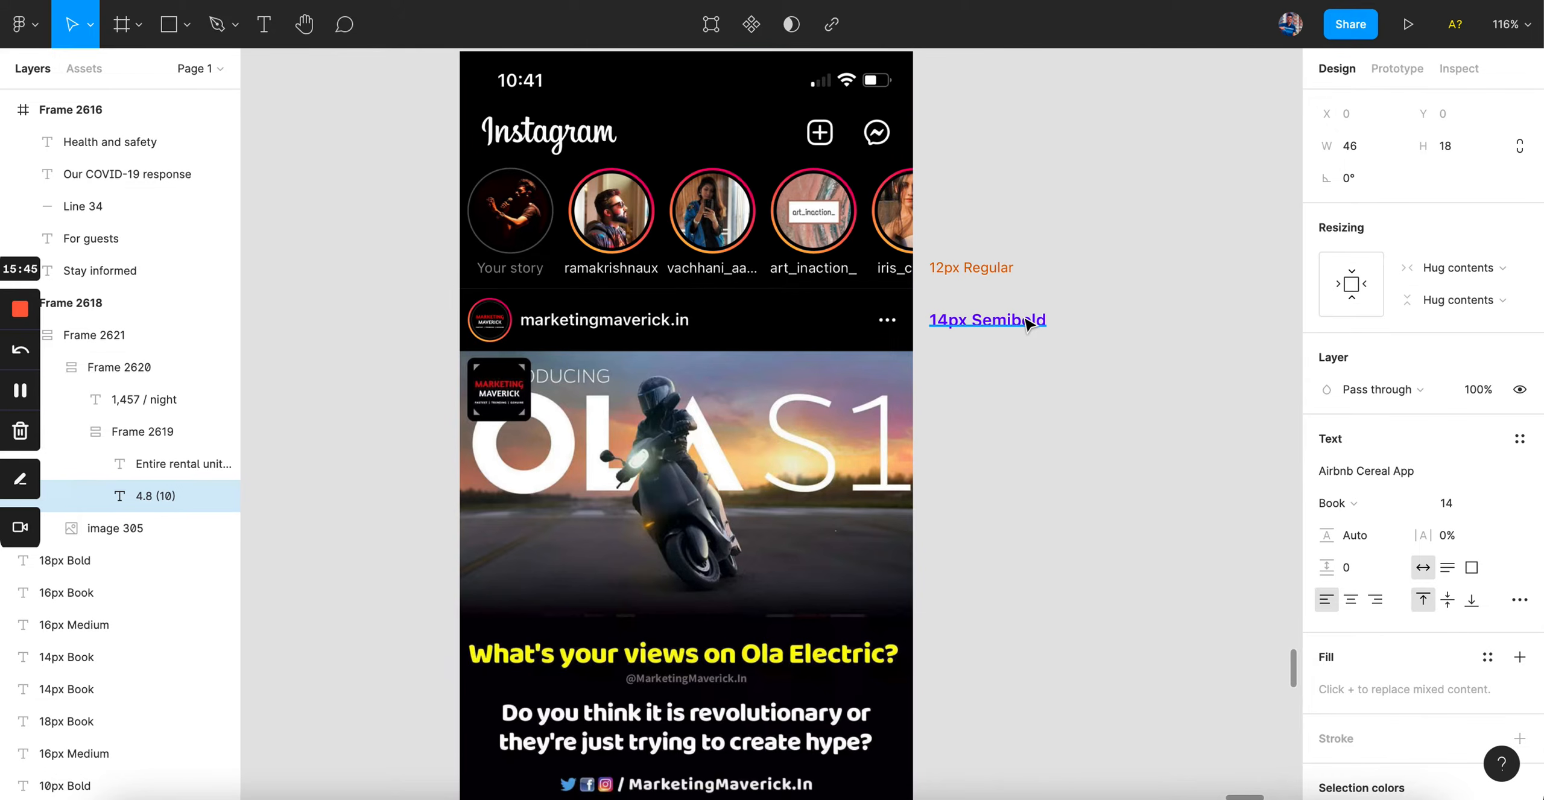
scroll(1027, 322, "up", 5)
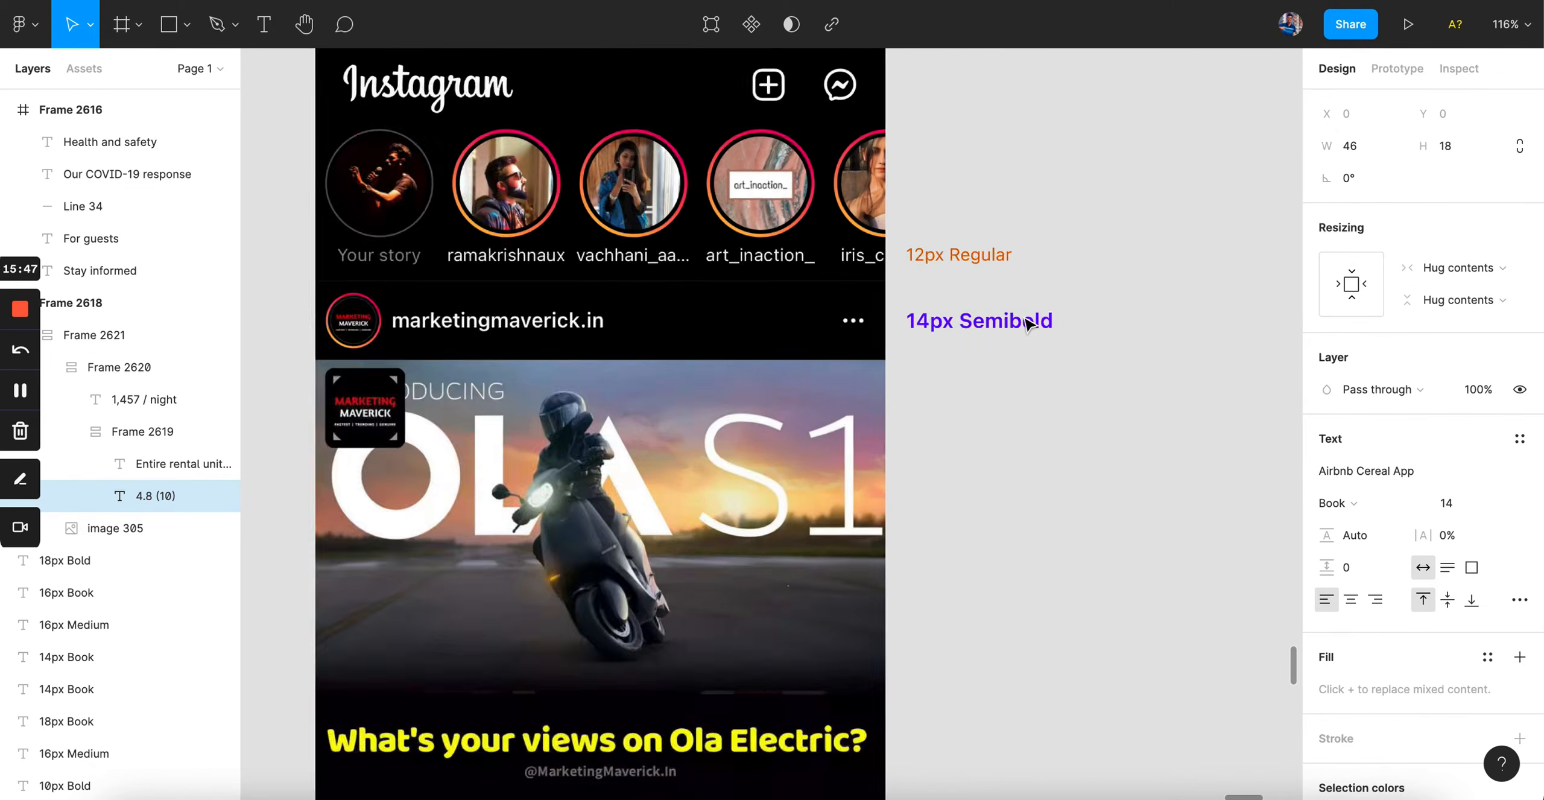
Inspect the font family, weight and size of the 14px Semibold label beside the Instagram post header
left_click(989, 331)
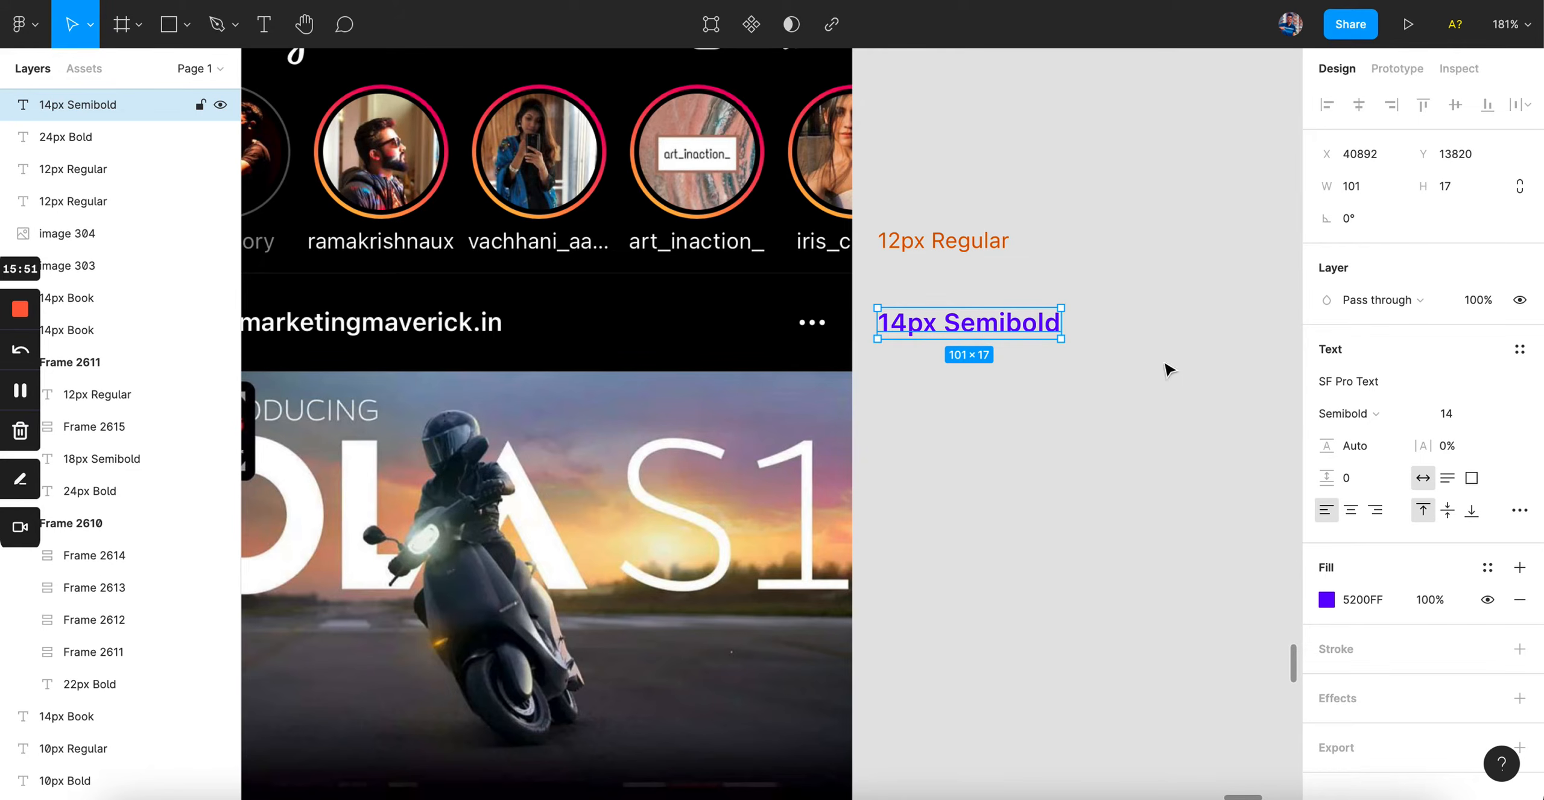
left_click(1344, 414)
key("Escape")
scroll(1075, 371, "left", 5)
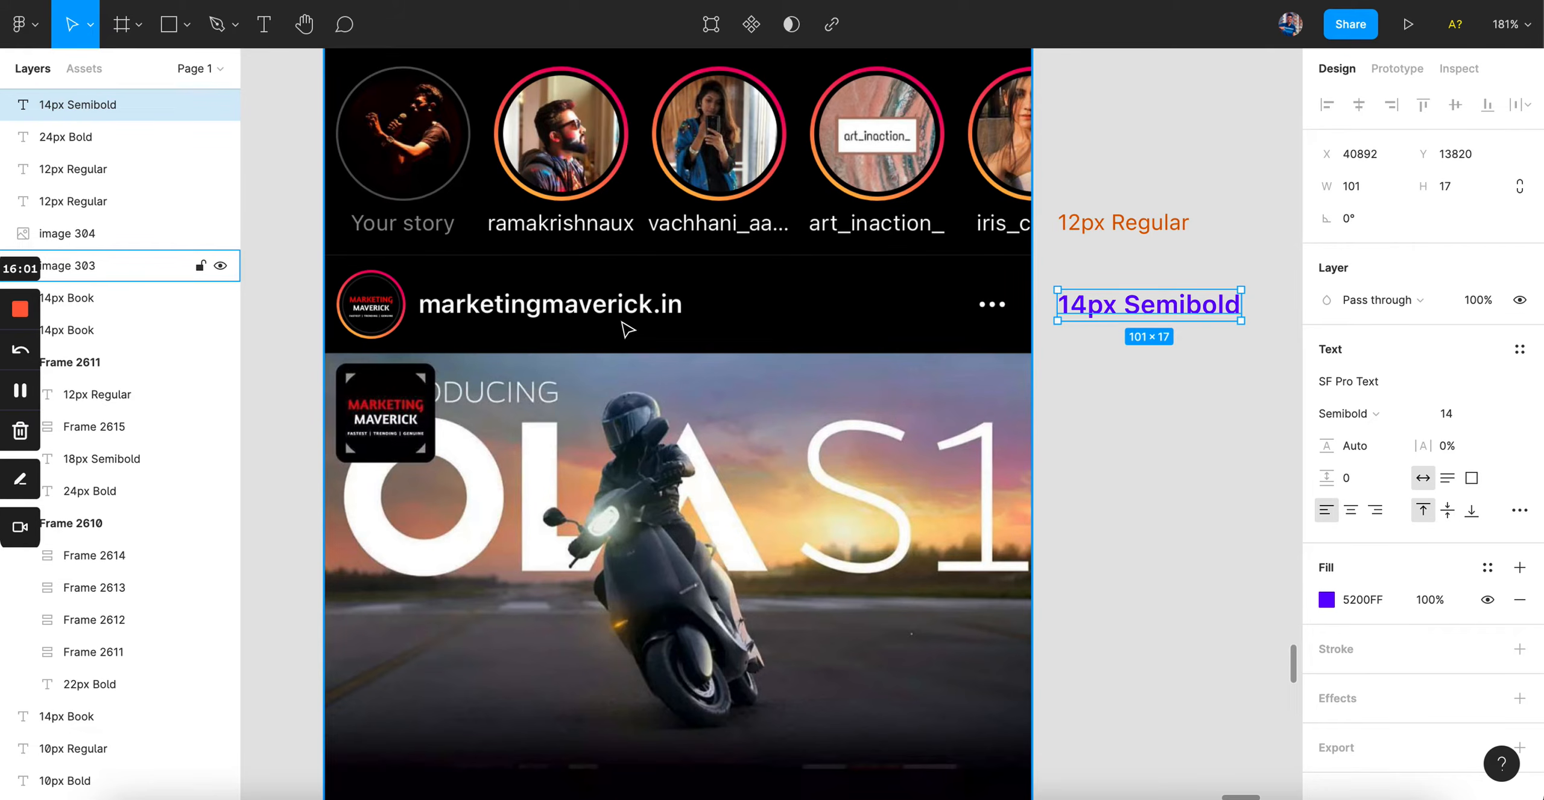
Inspect the font settings of the 14px Regular label beside the comments line under the Instagram post
scroll(627, 329, "down", 10)
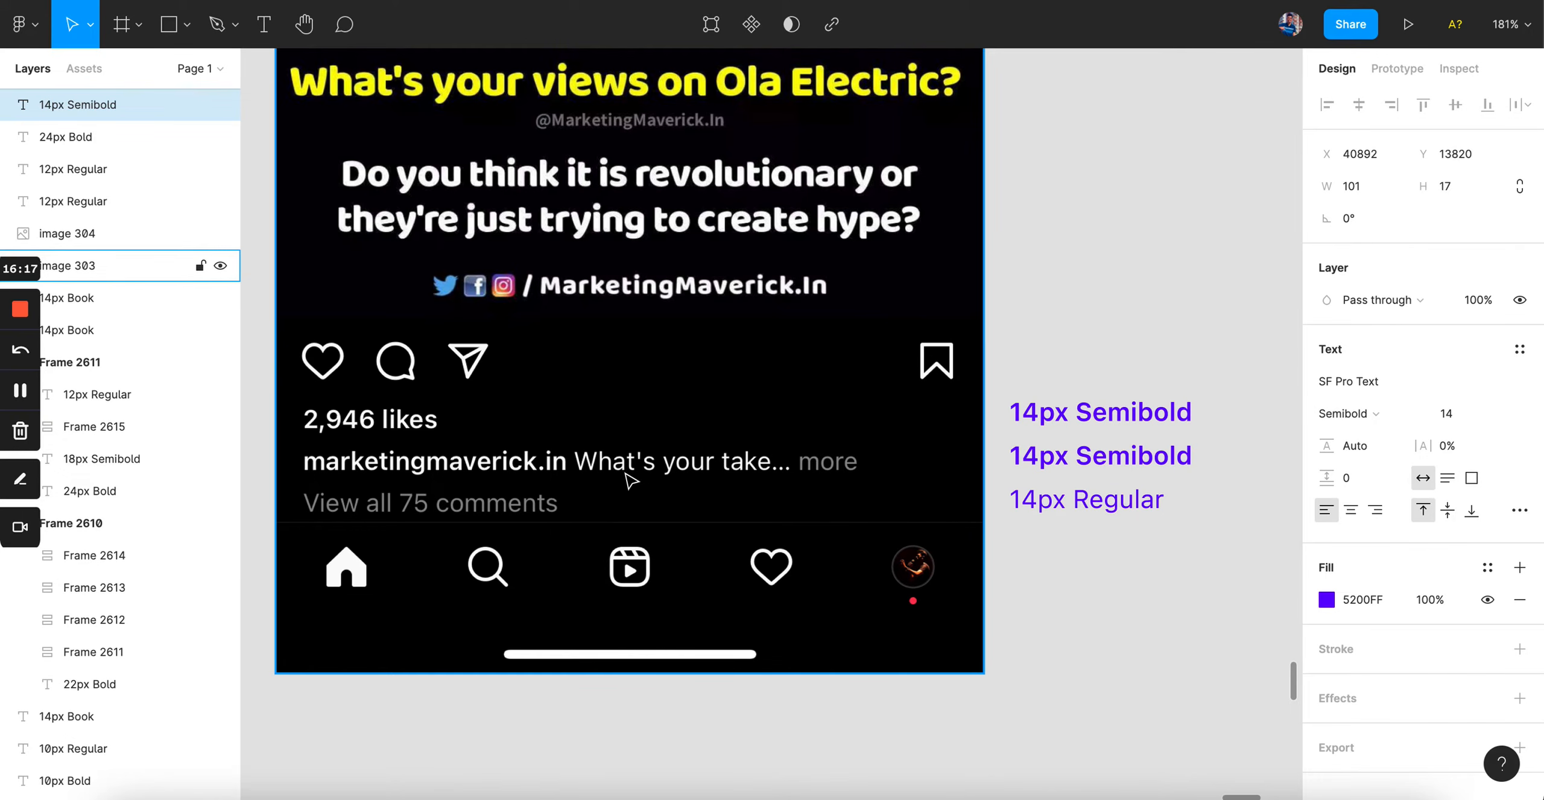
left_click(1086, 506)
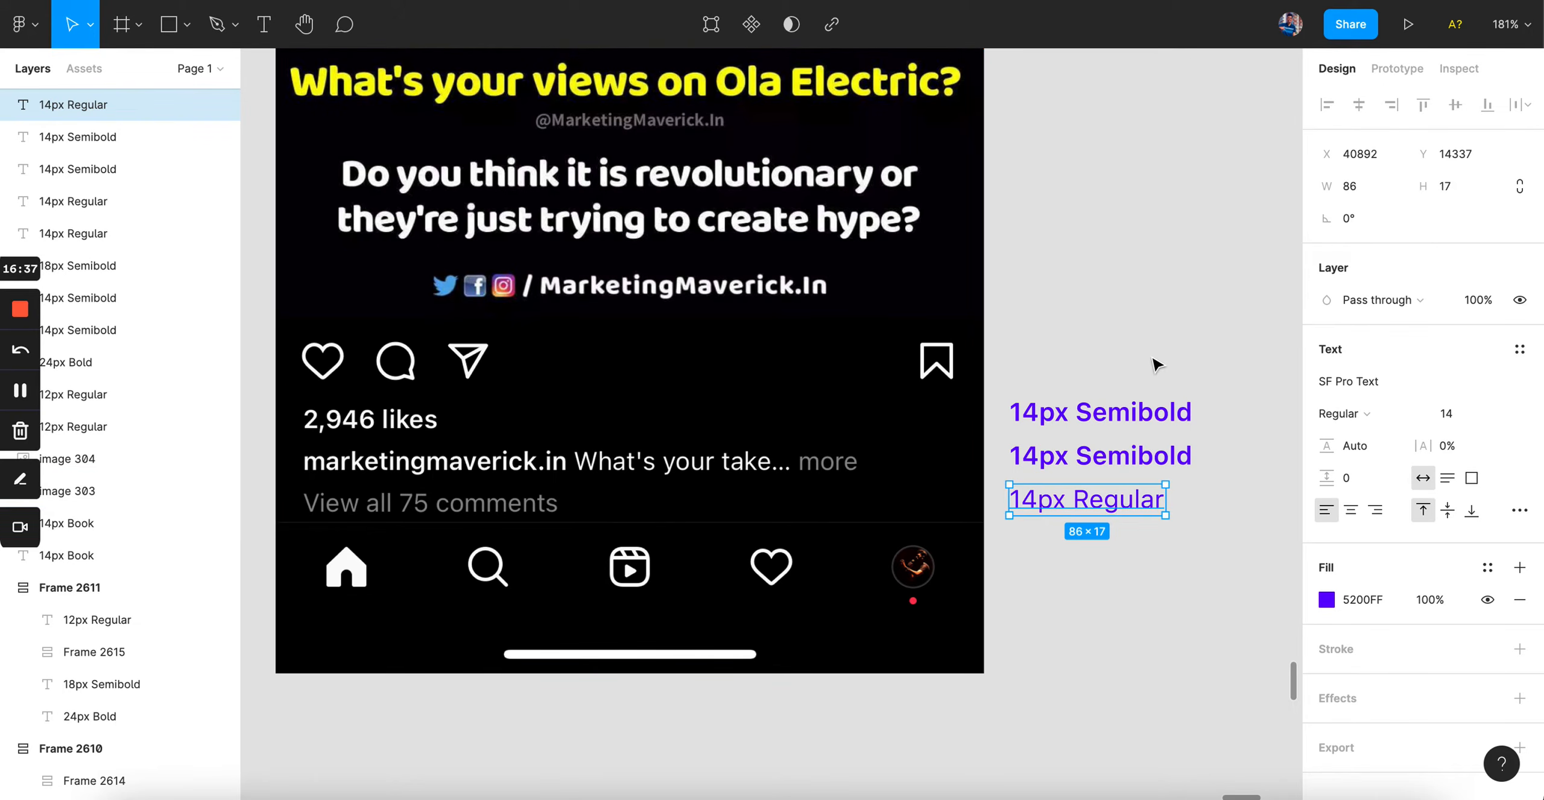
scroll(1153, 363, "down", 1)
scroll(1153, 363, "up", 10)
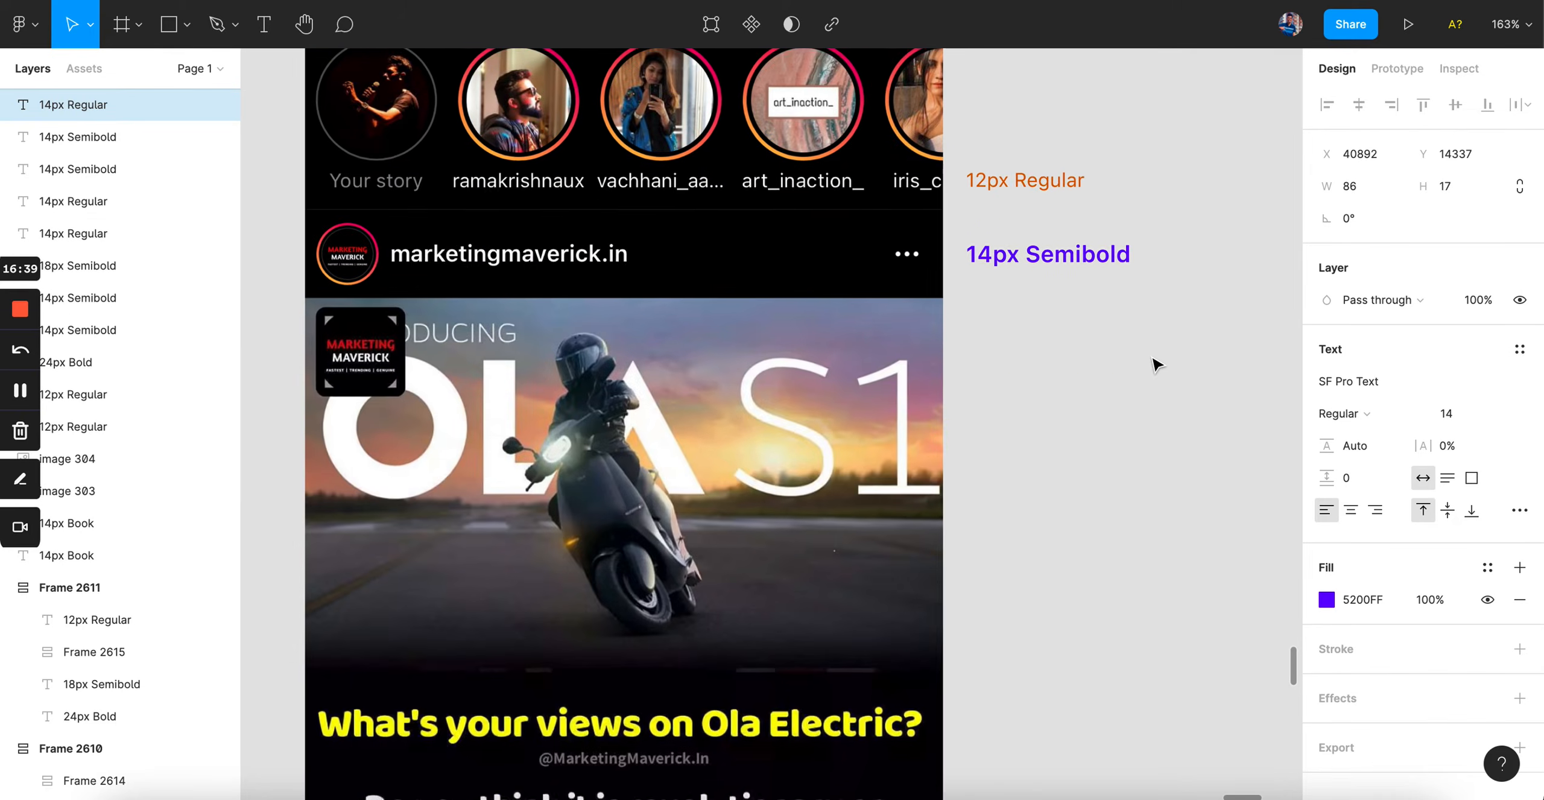
Clear the selection and compare the text styles of the likes, caption and comments lines with the story names
left_click(1045, 248)
scroll(1045, 253, "down", 8)
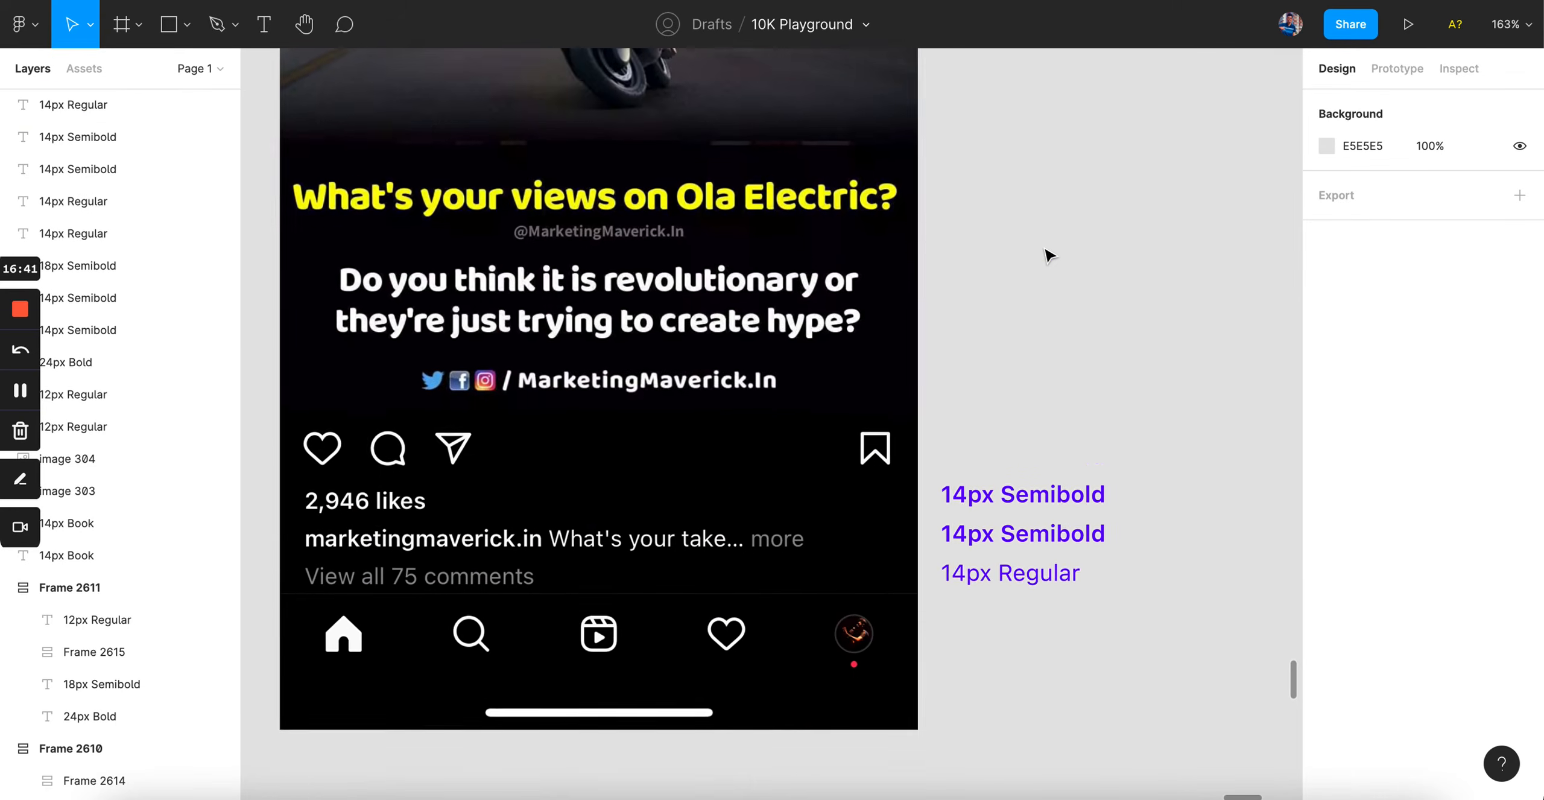
scroll(1045, 254, "up", 3)
scroll(1046, 254, "down", 3)
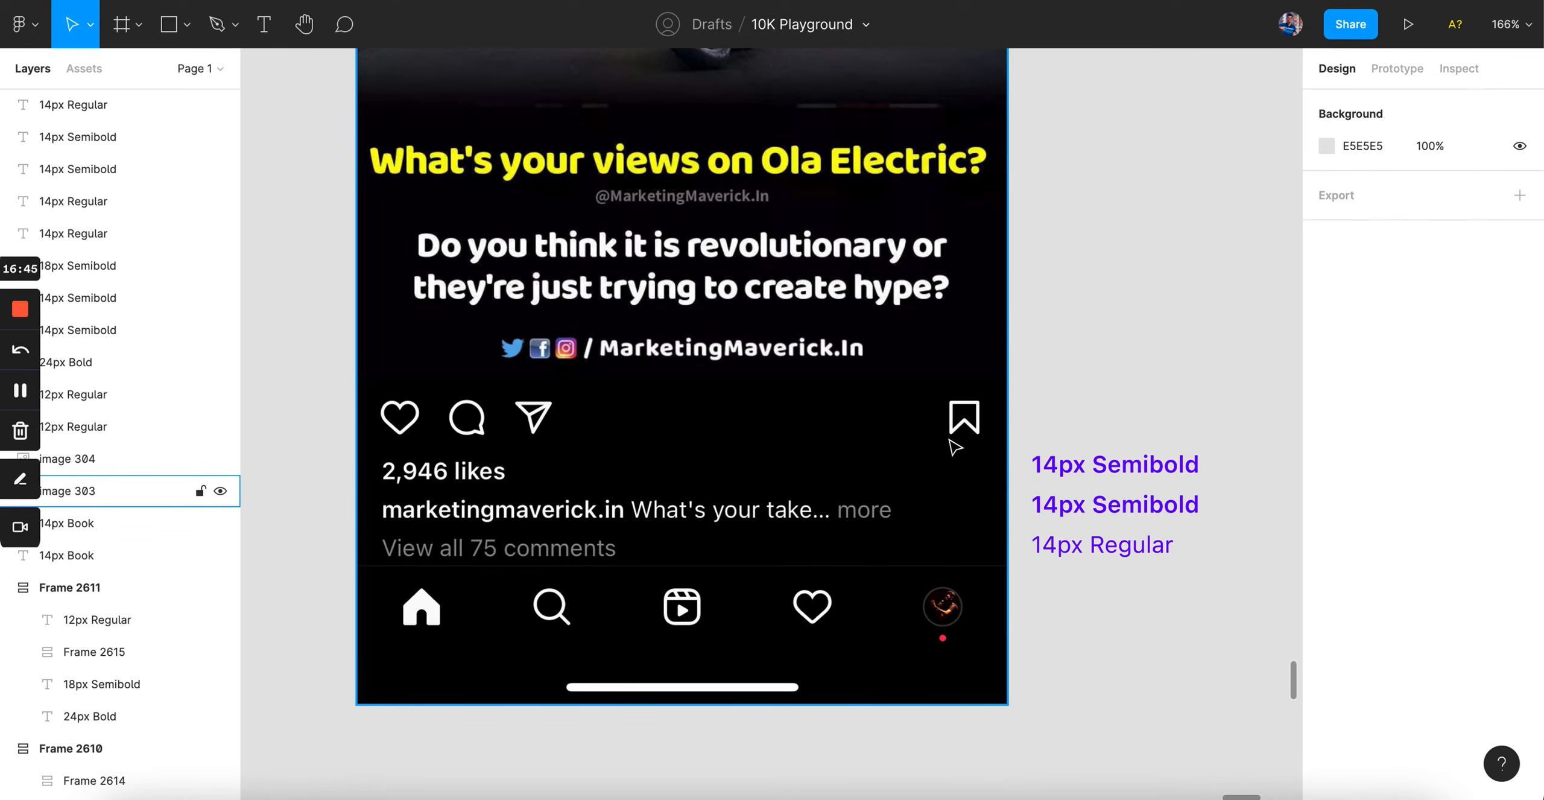
scroll(643, 515, "up", 2)
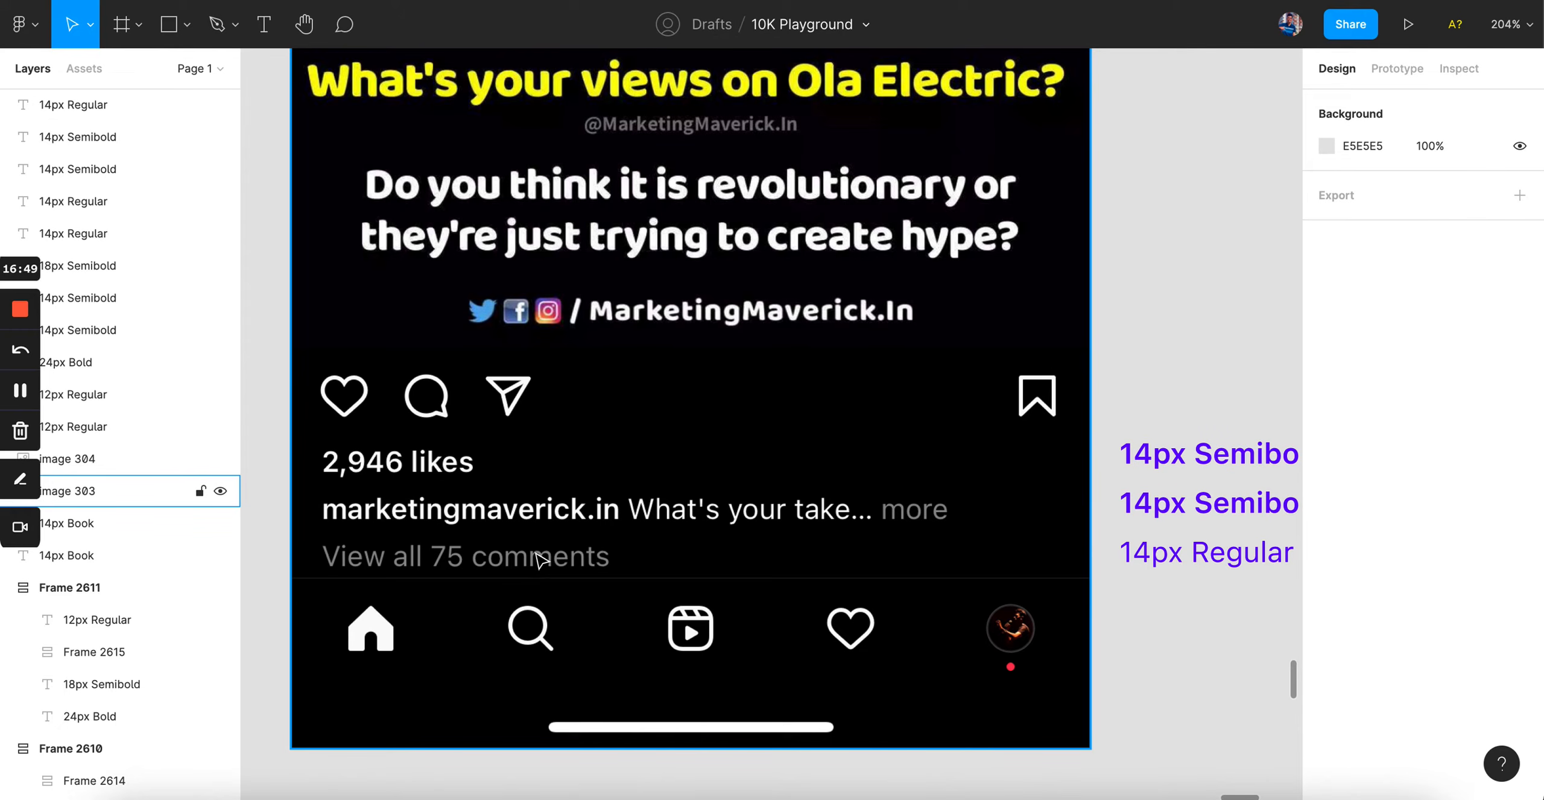
scroll(539, 559, "up", 15)
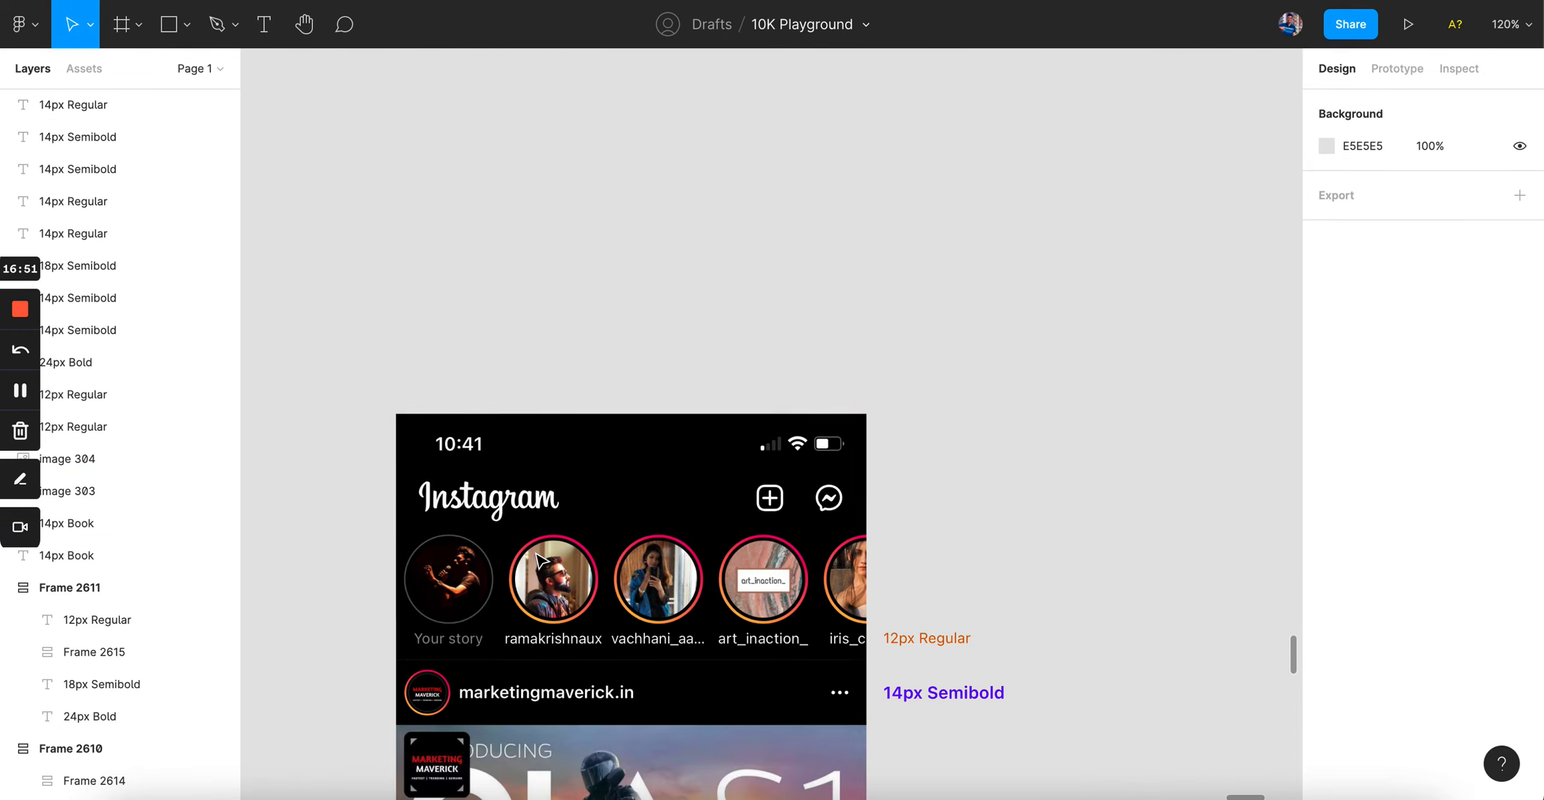
scroll(599, 724, "up", 5)
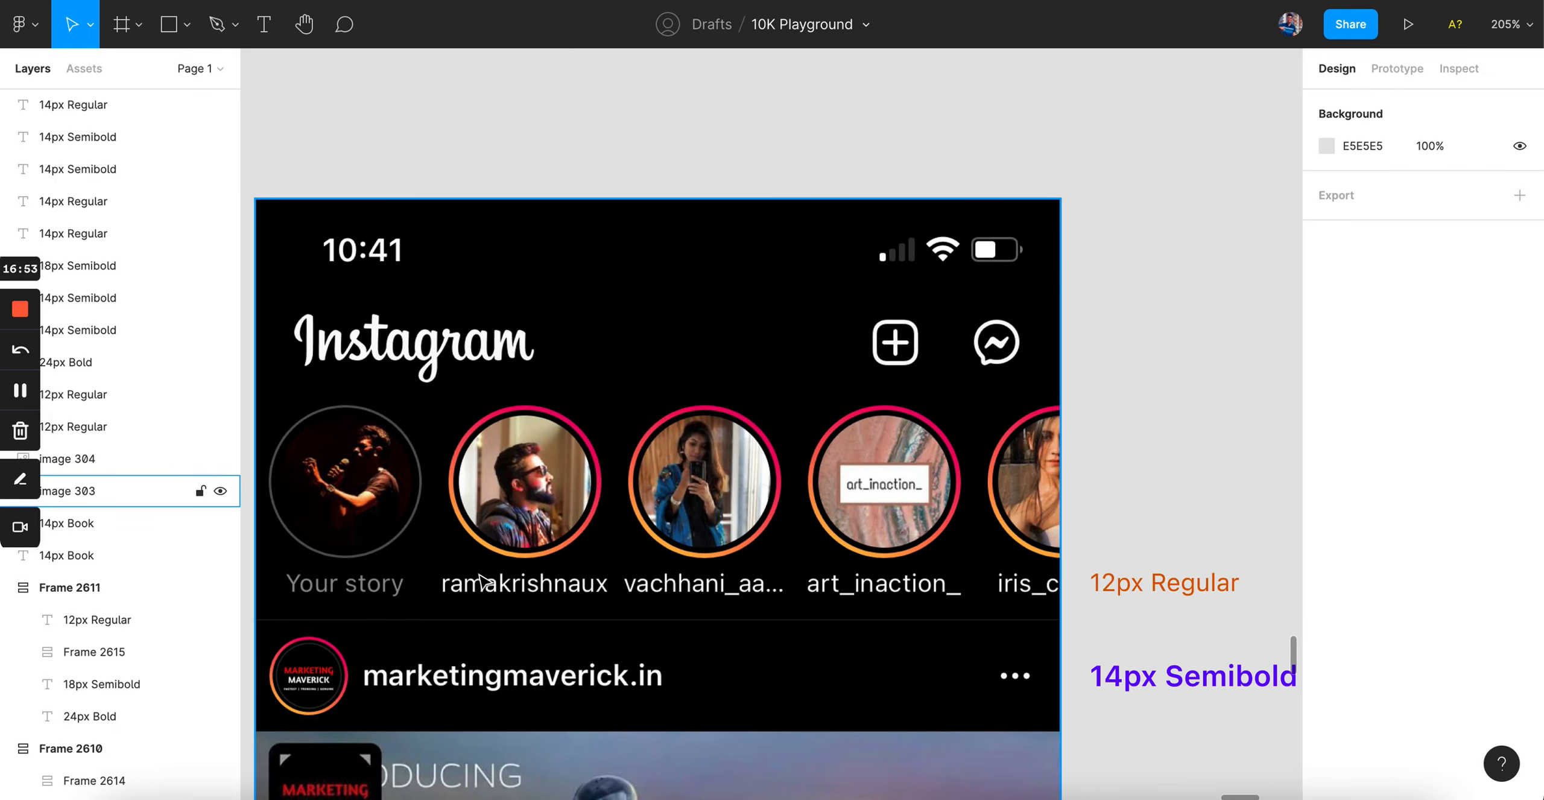
Inspect the font settings of the 12px Regular story label and the 14px Semibold post header label
left_click(1105, 584)
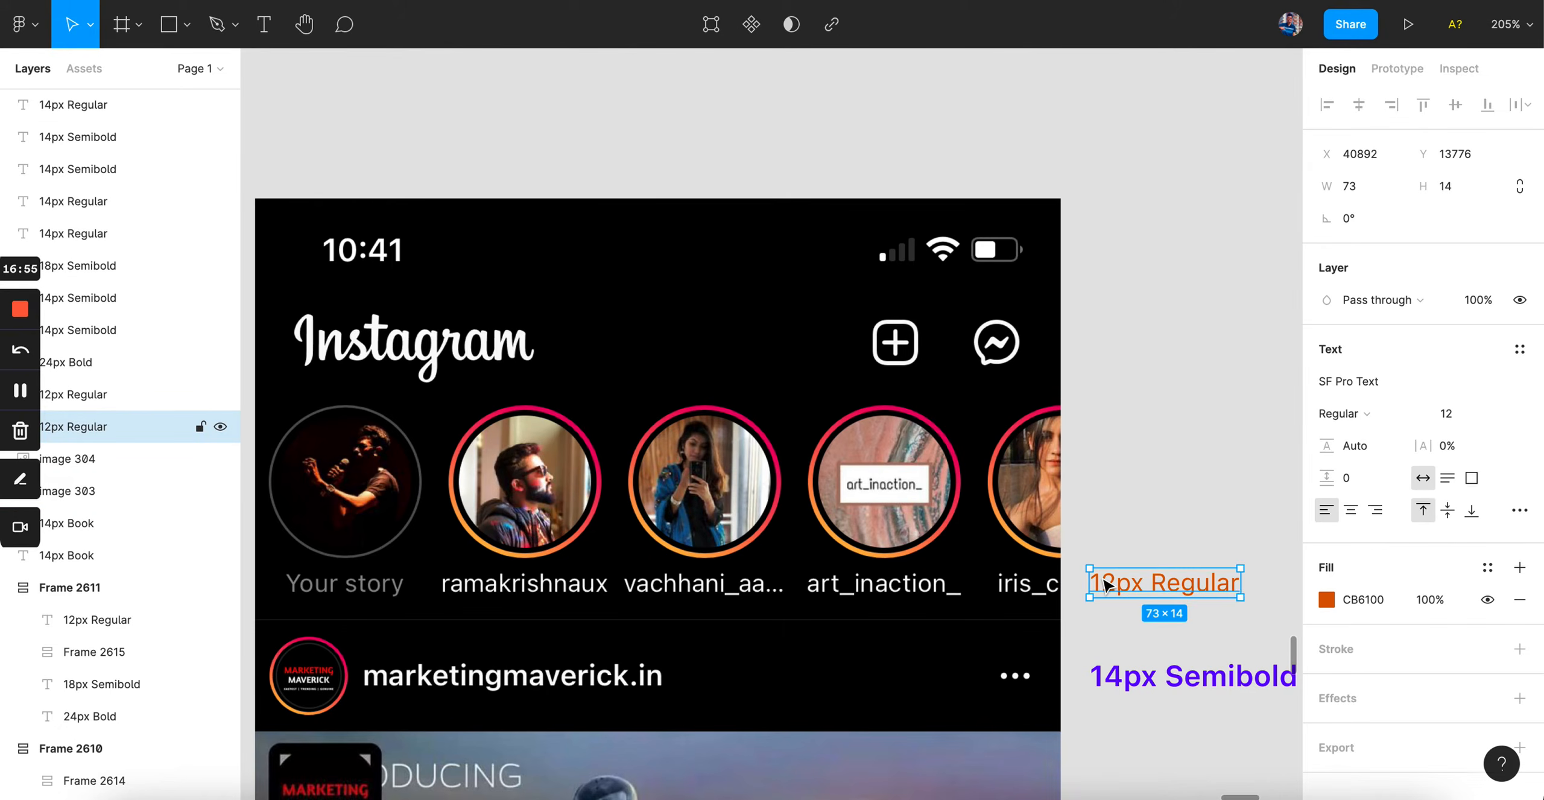
scroll(1105, 584, "down", 2)
scroll(1106, 584, "right", 2)
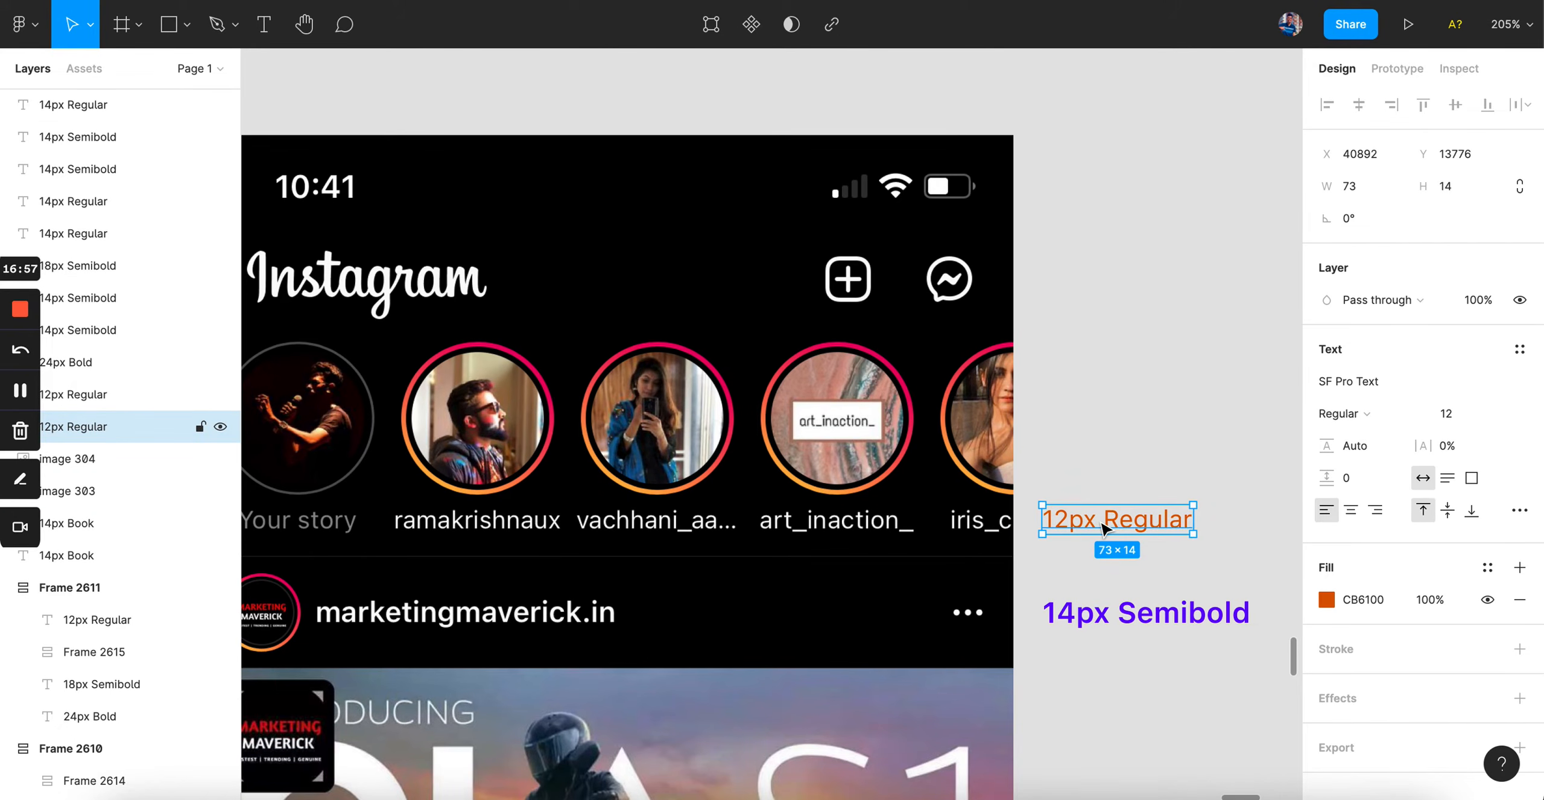
left_click(1111, 622)
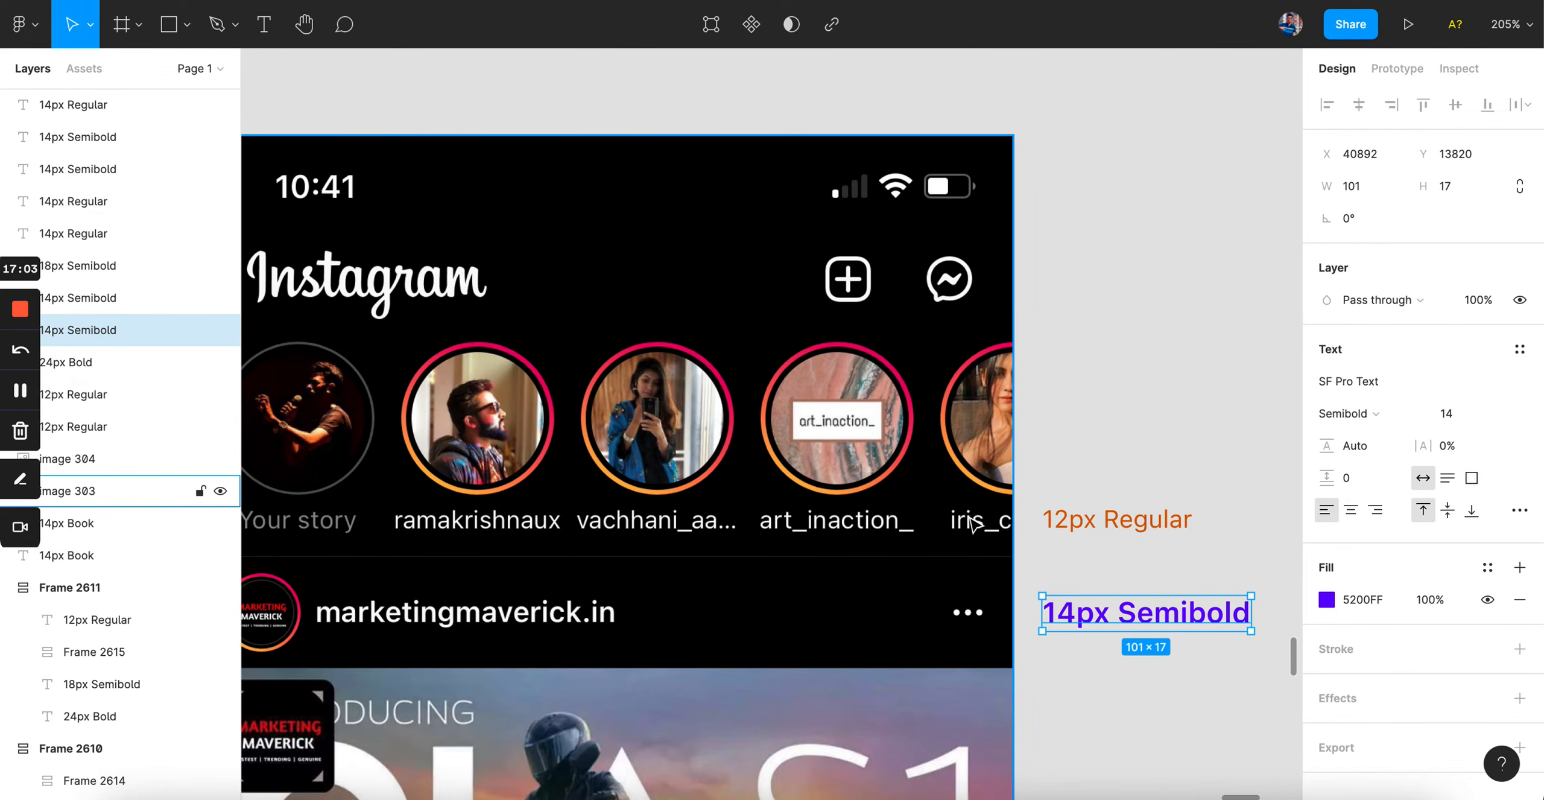
scroll(784, 392, "down", 5)
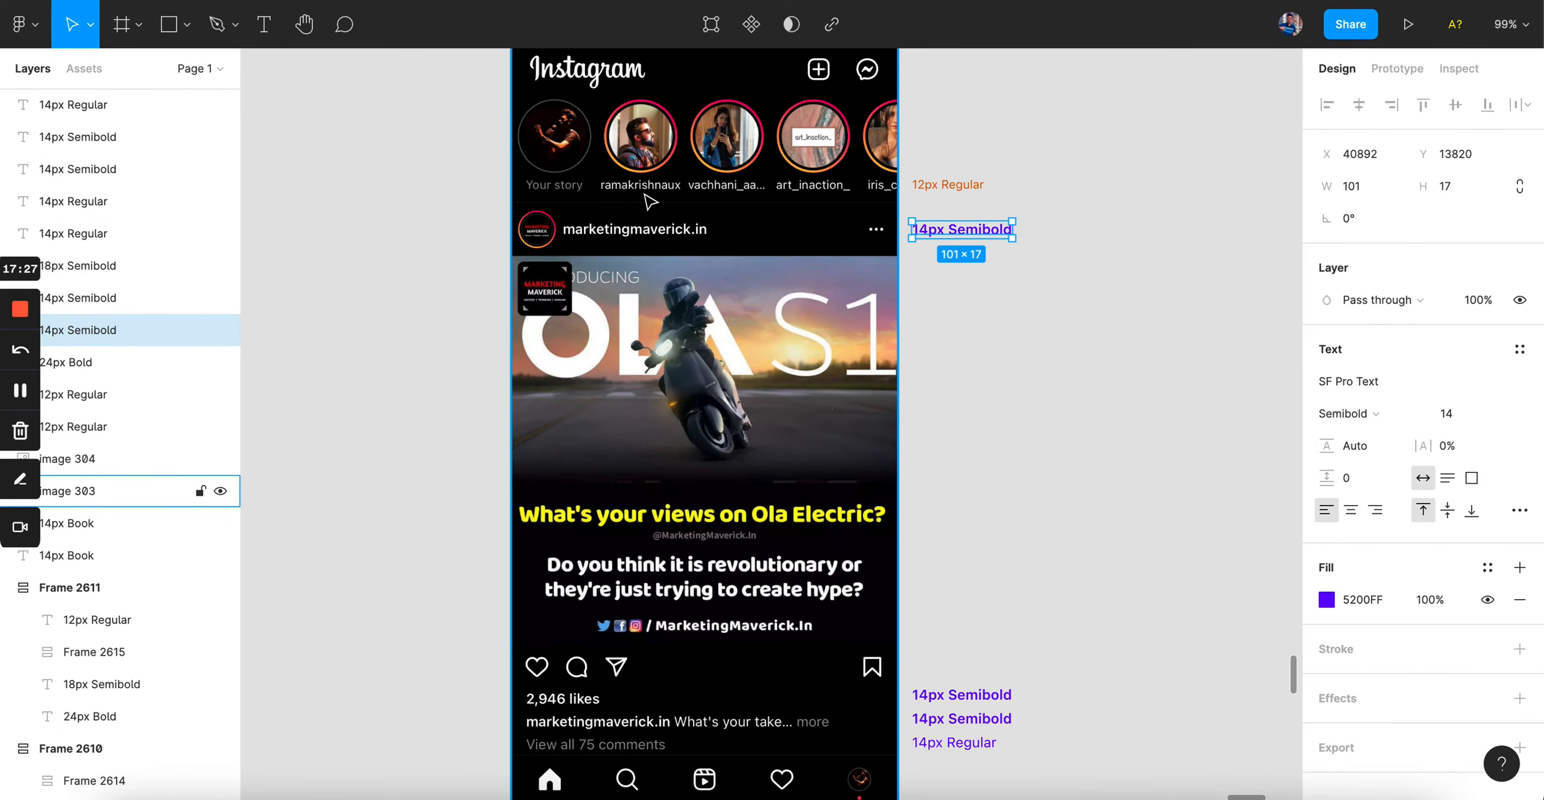
Examine the Instagram profile screenshot alongside its 24px Bold, 18px Semibold and 14px style labels
scroll(645, 195, "down", 3)
scroll(645, 195, "right", 9)
scroll(645, 195, "up", 3)
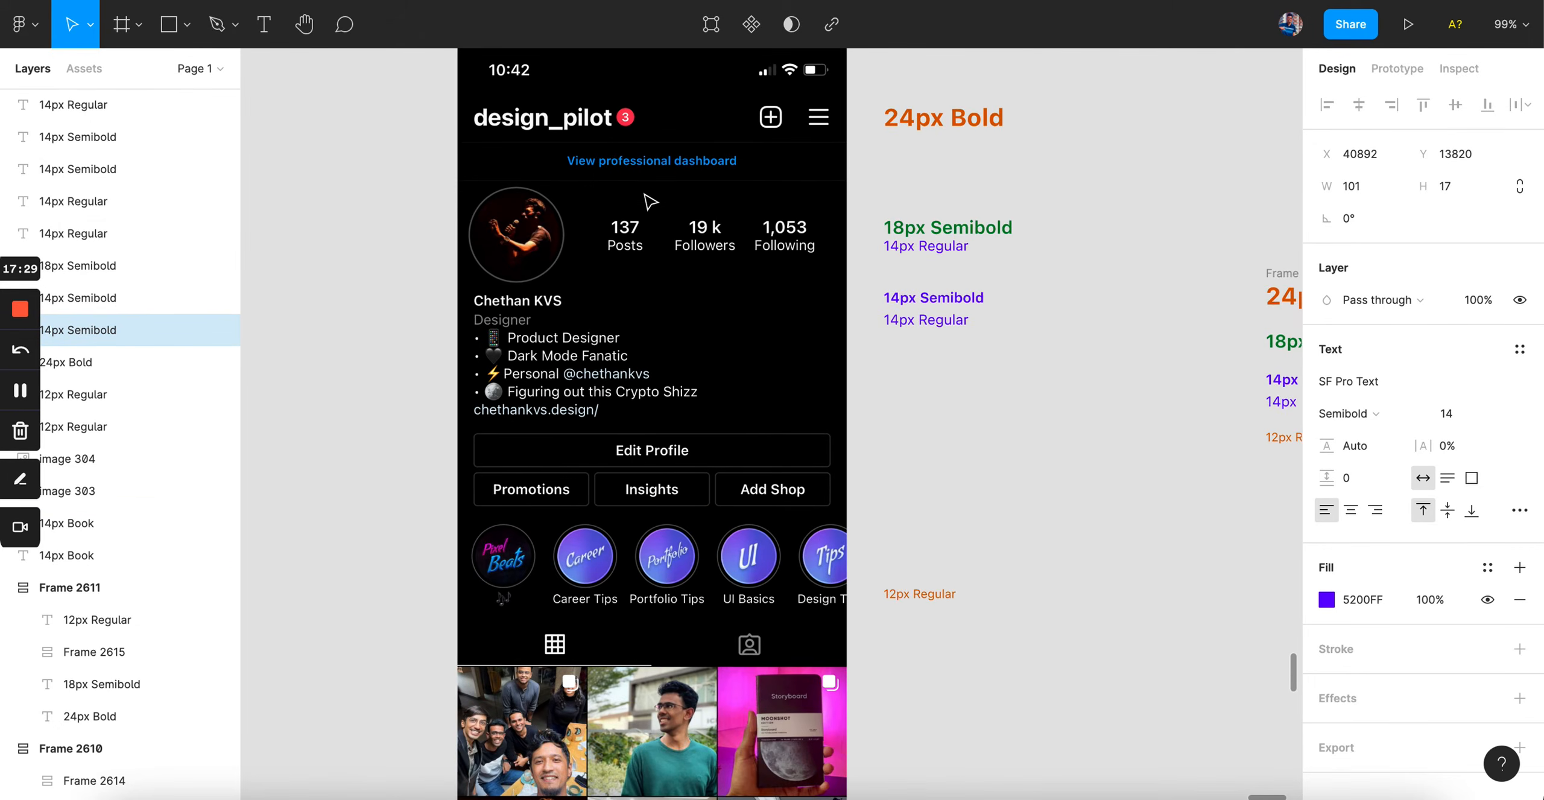
scroll(650, 201, "up", 3)
scroll(649, 201, "up", 2)
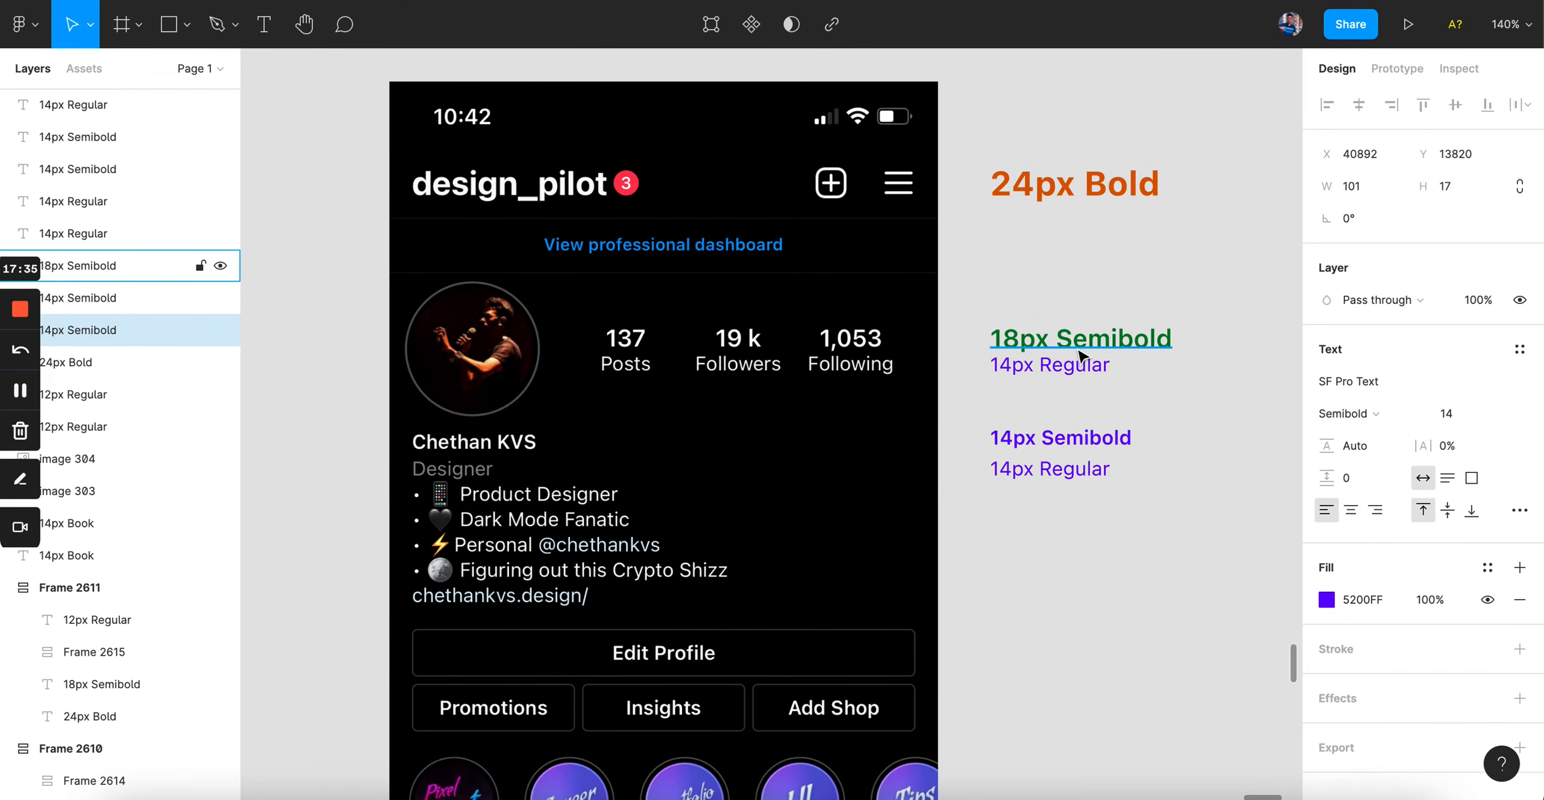
scroll(576, 413, "down", 2)
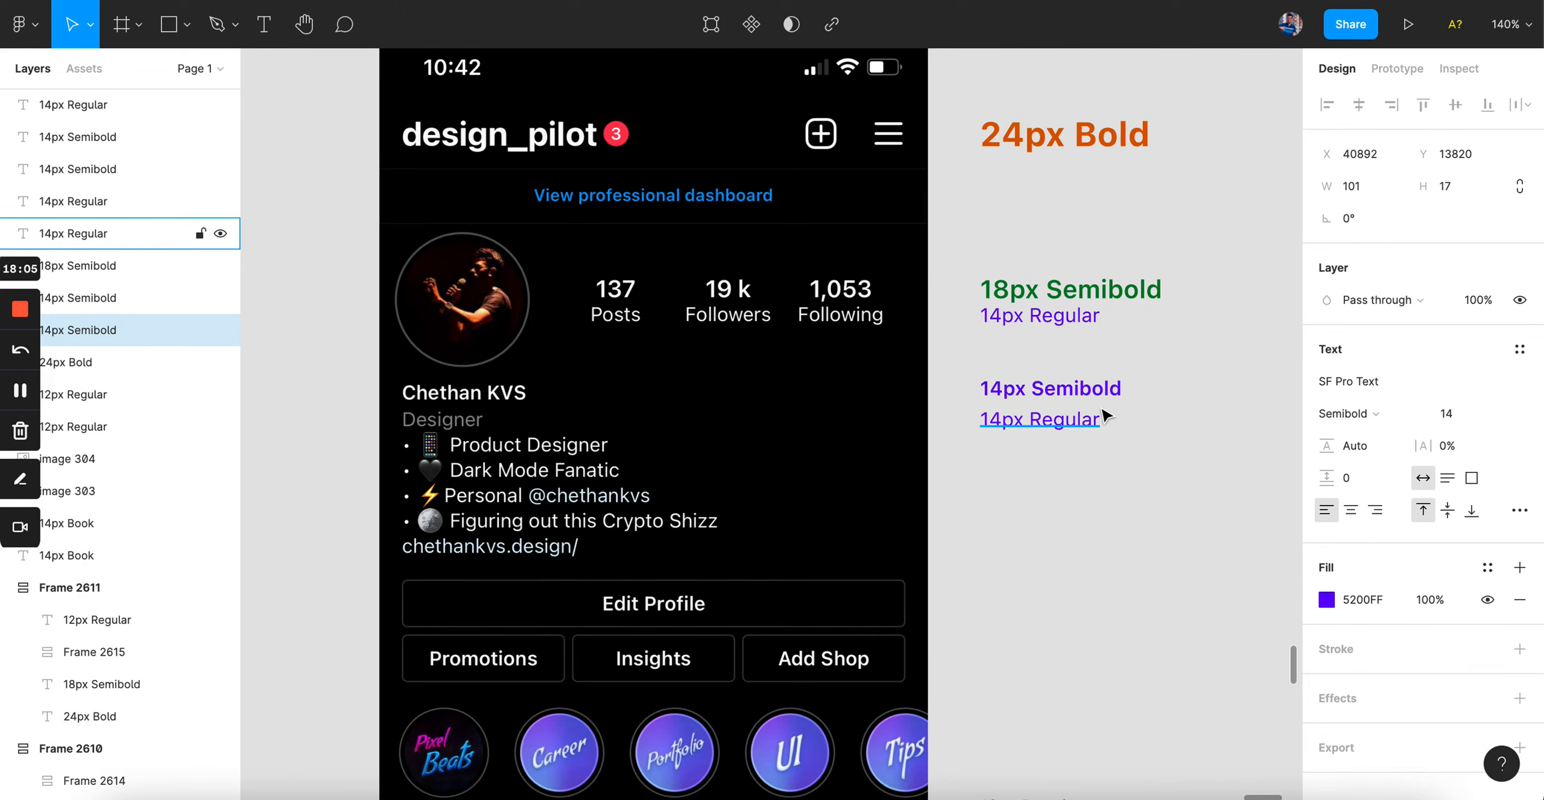
Compare the profile's follower statistics and bio text with their 18px Semibold, 14px Semibold and 14px Regular labels
scroll(573, 439, "up", 3)
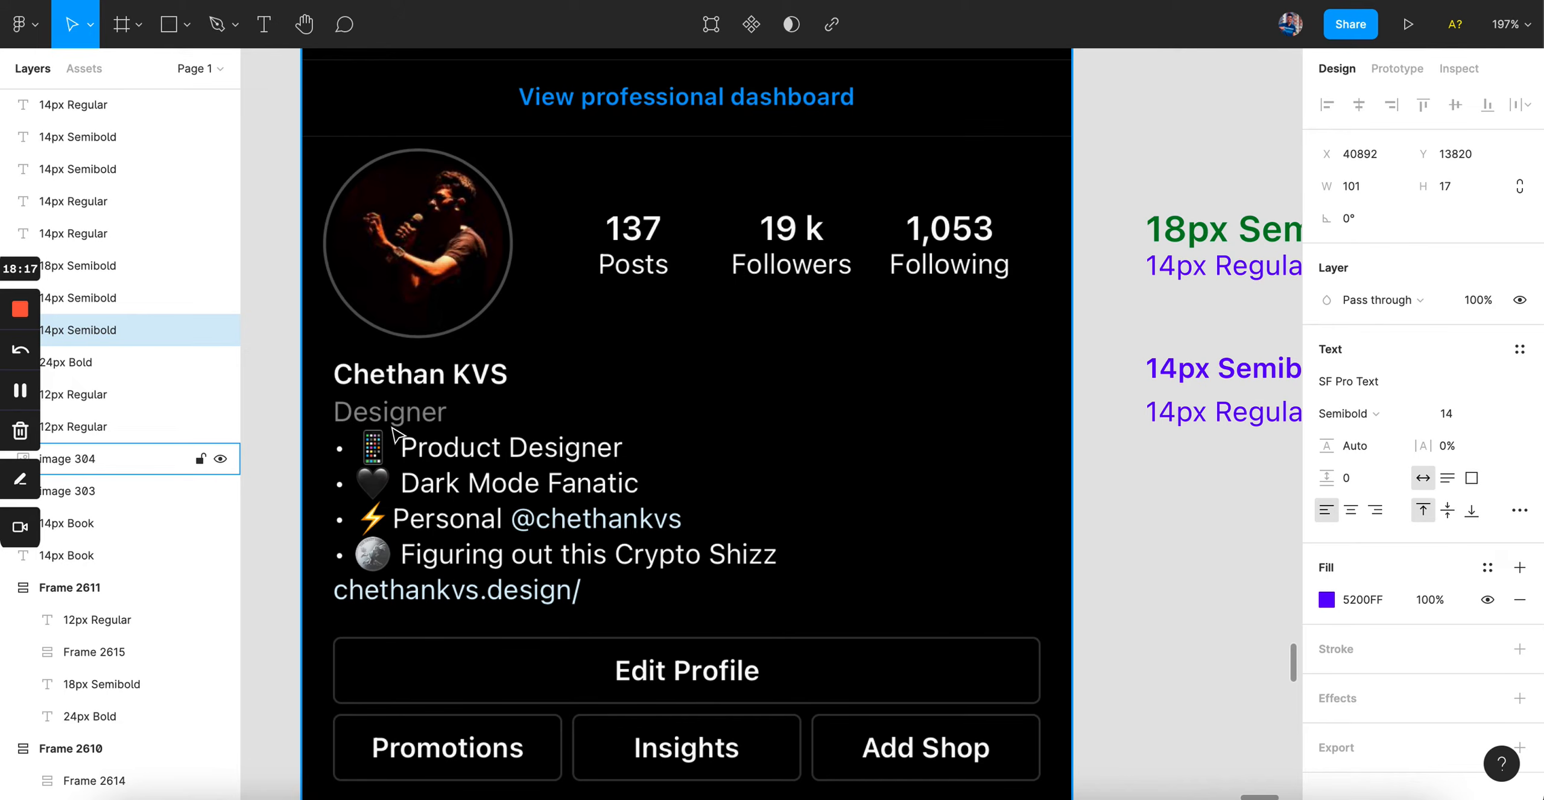
scroll(395, 433, "right", 5)
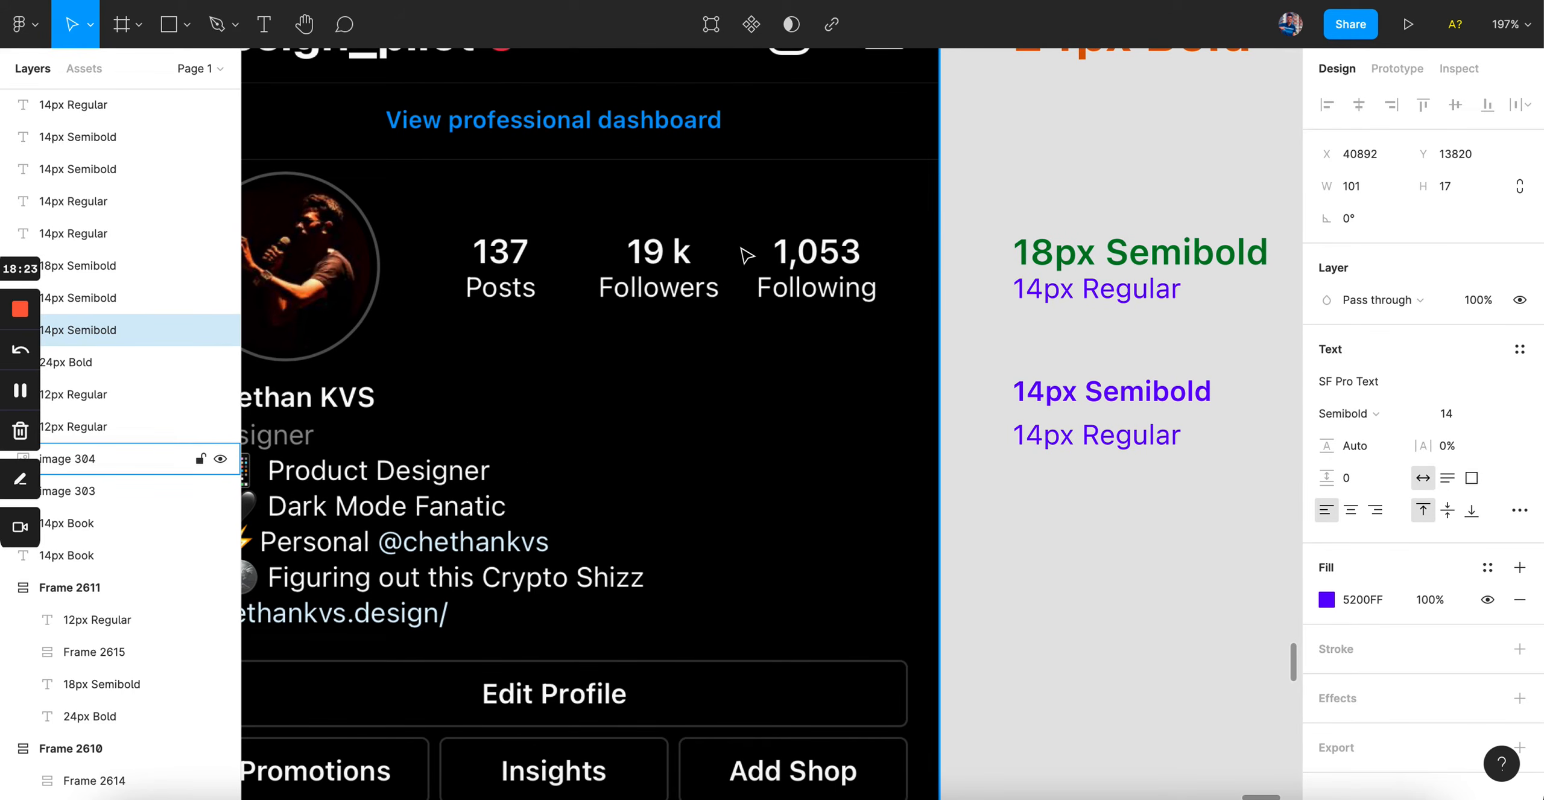
scroll(450, 391, "left", 2)
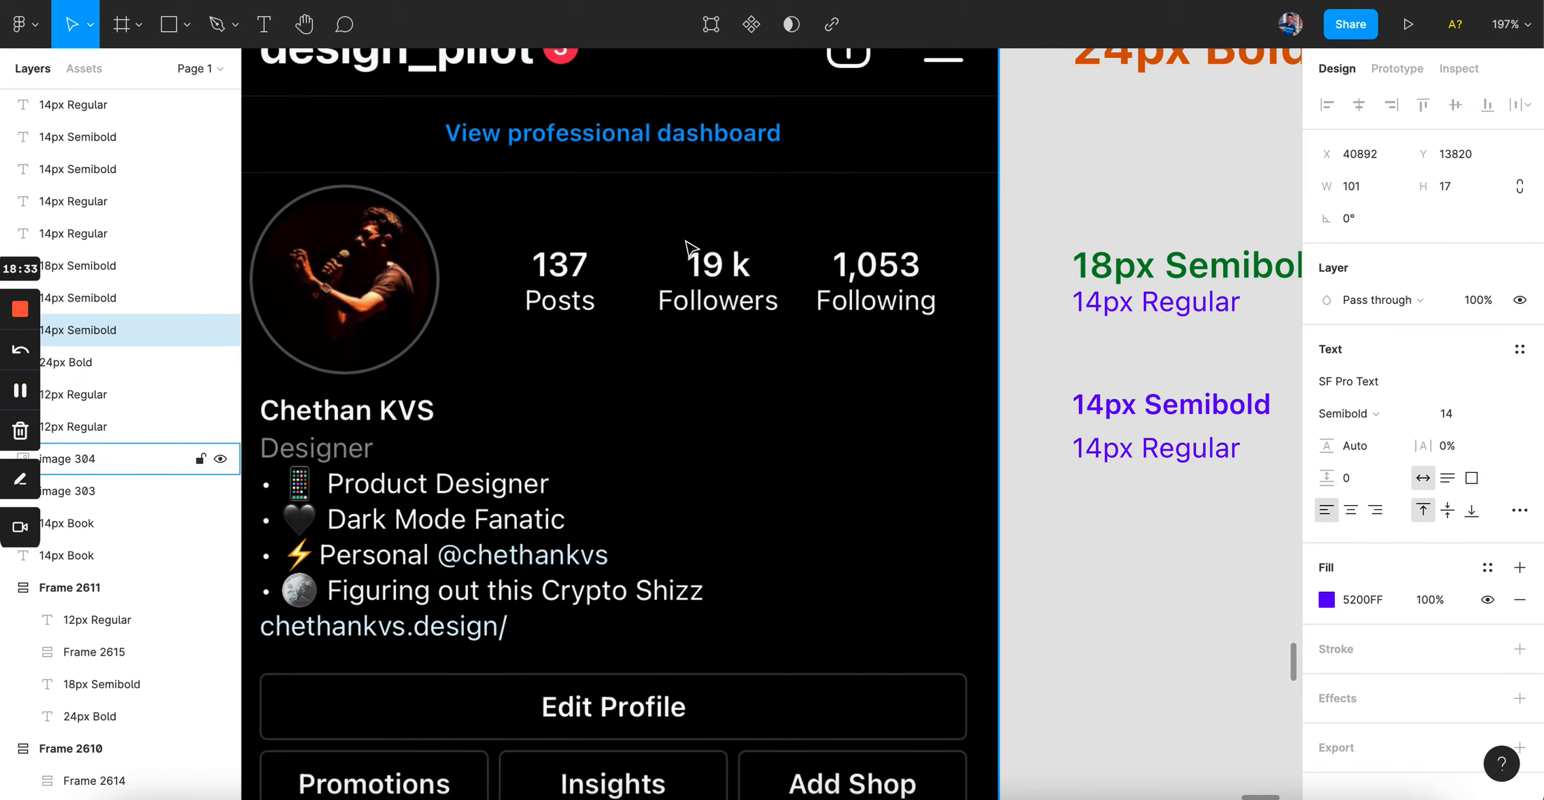
scroll(689, 259, "right", 2)
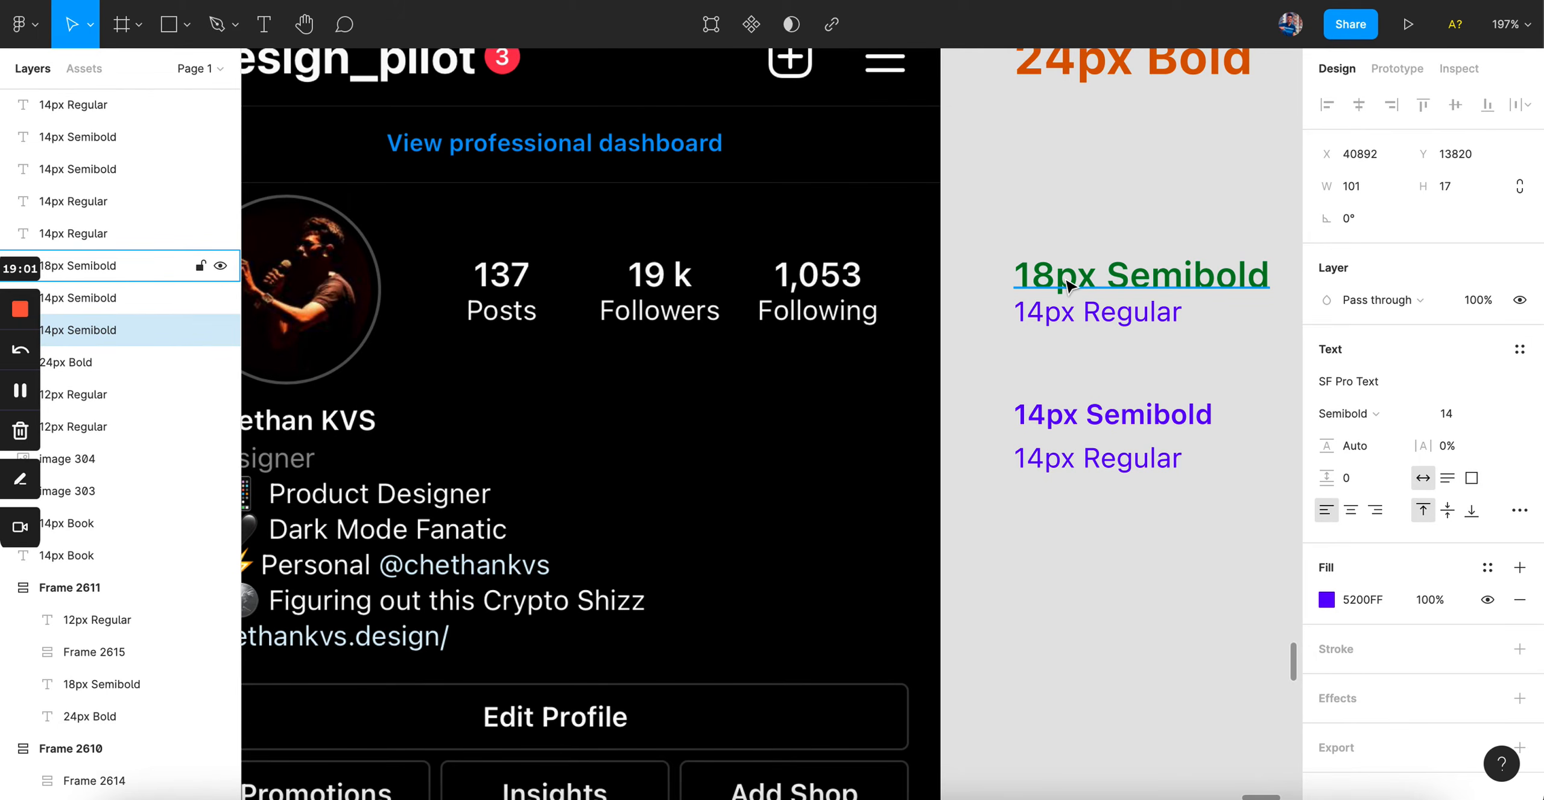
scroll(1067, 285, "up", 3)
scroll(1067, 285, "left", 2)
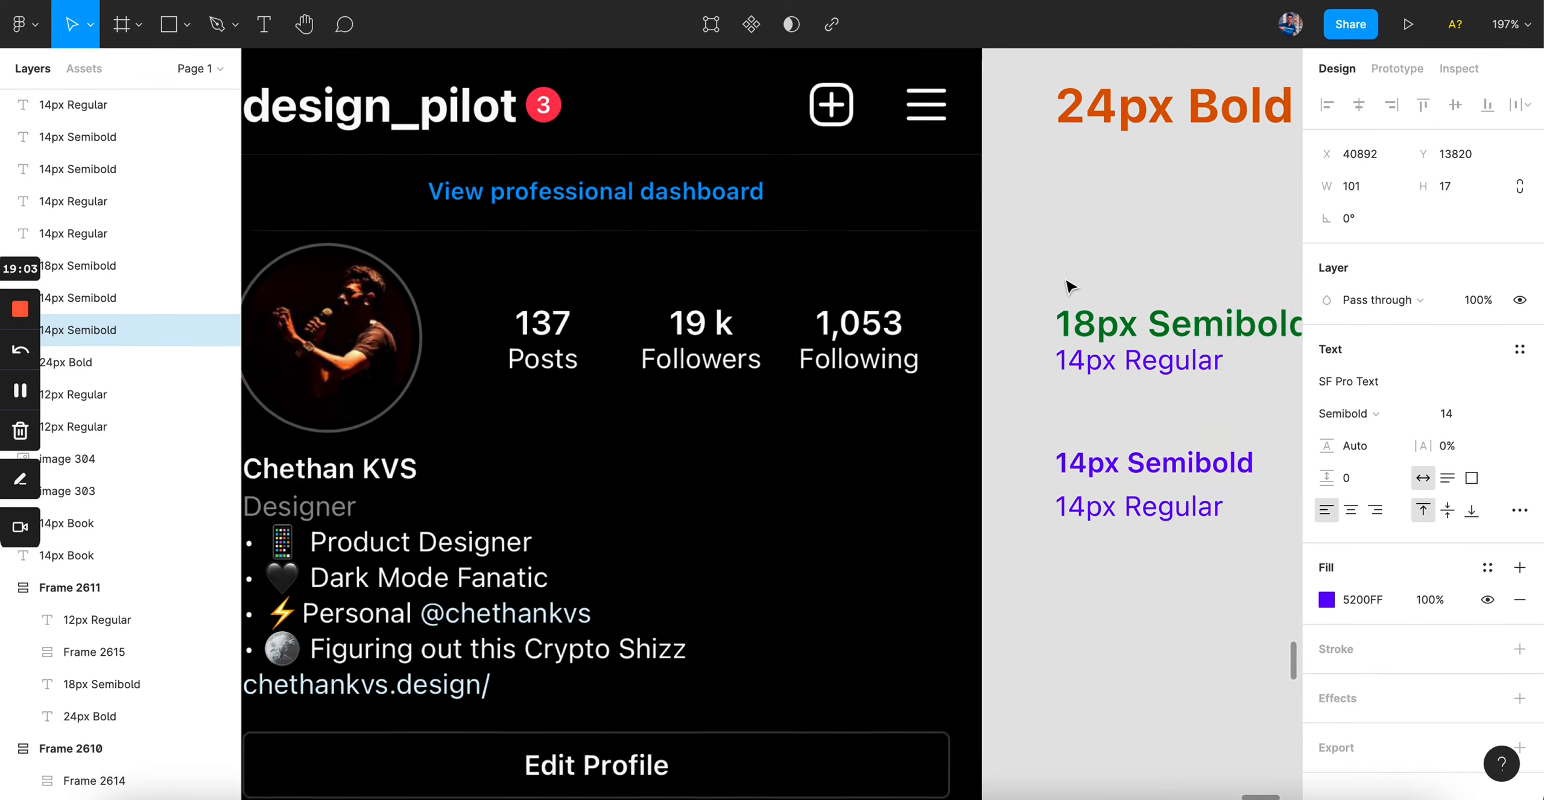
Inspect the font settings of the 24px Bold label for the profile username and return to the Instagram feed screenshot
left_click(1132, 105)
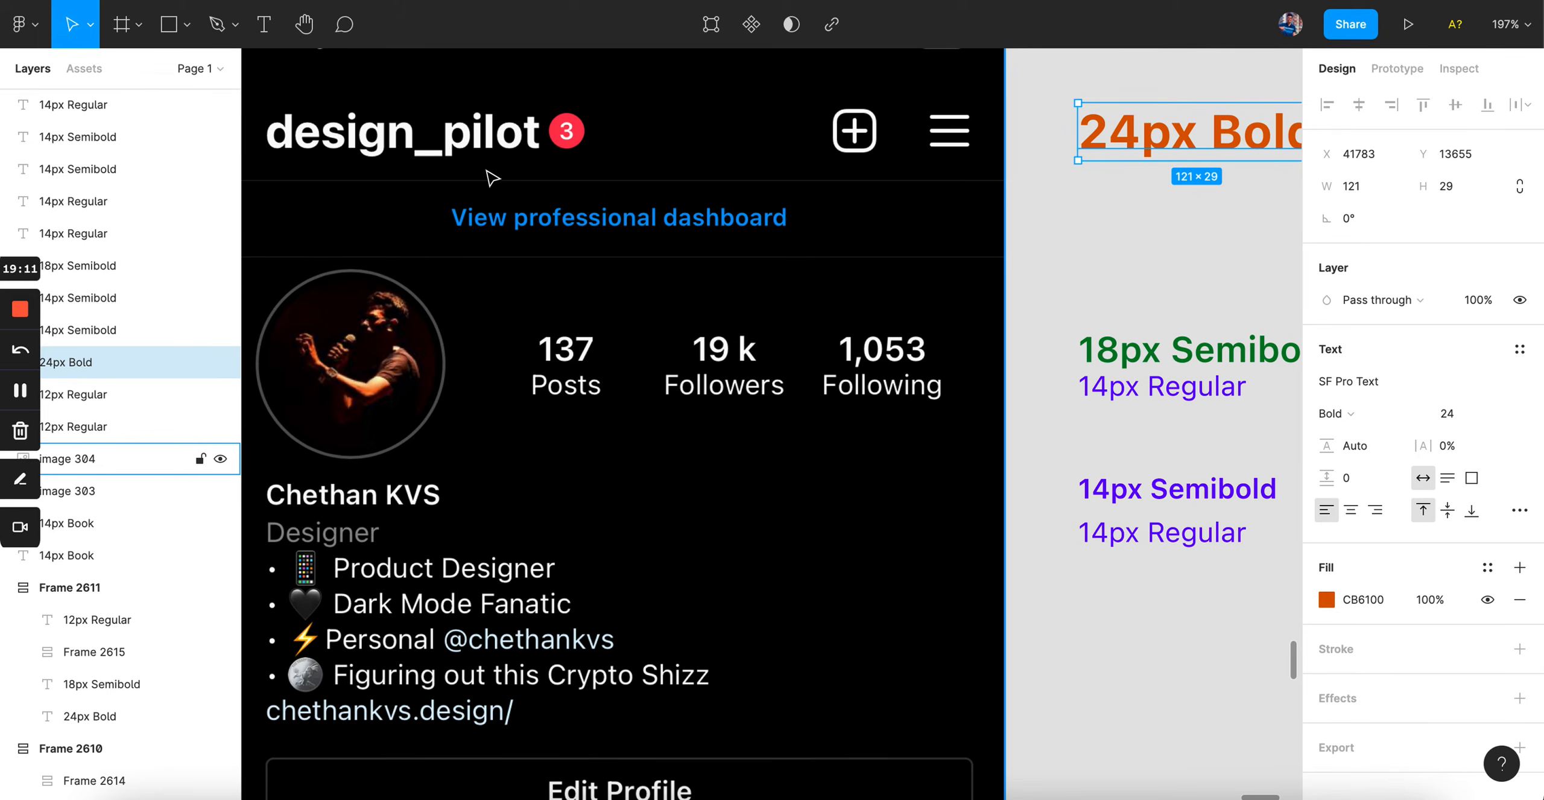
scroll(425, 124, "down", 5)
scroll(425, 124, "left", 15)
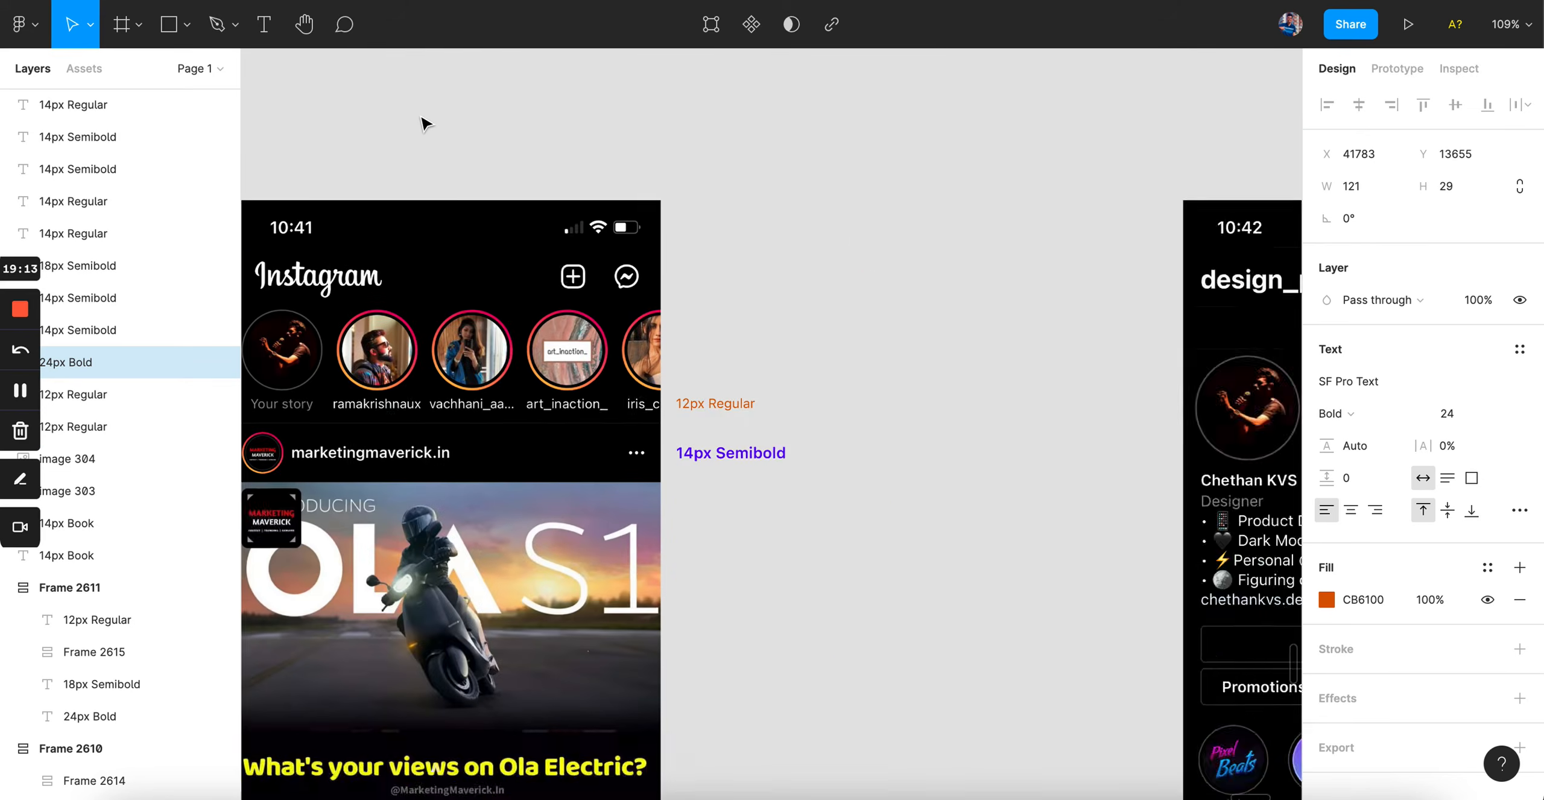
Compare the Instagram feed's header and story names with the profile screenshot's username heading
scroll(579, 274, "up", 5)
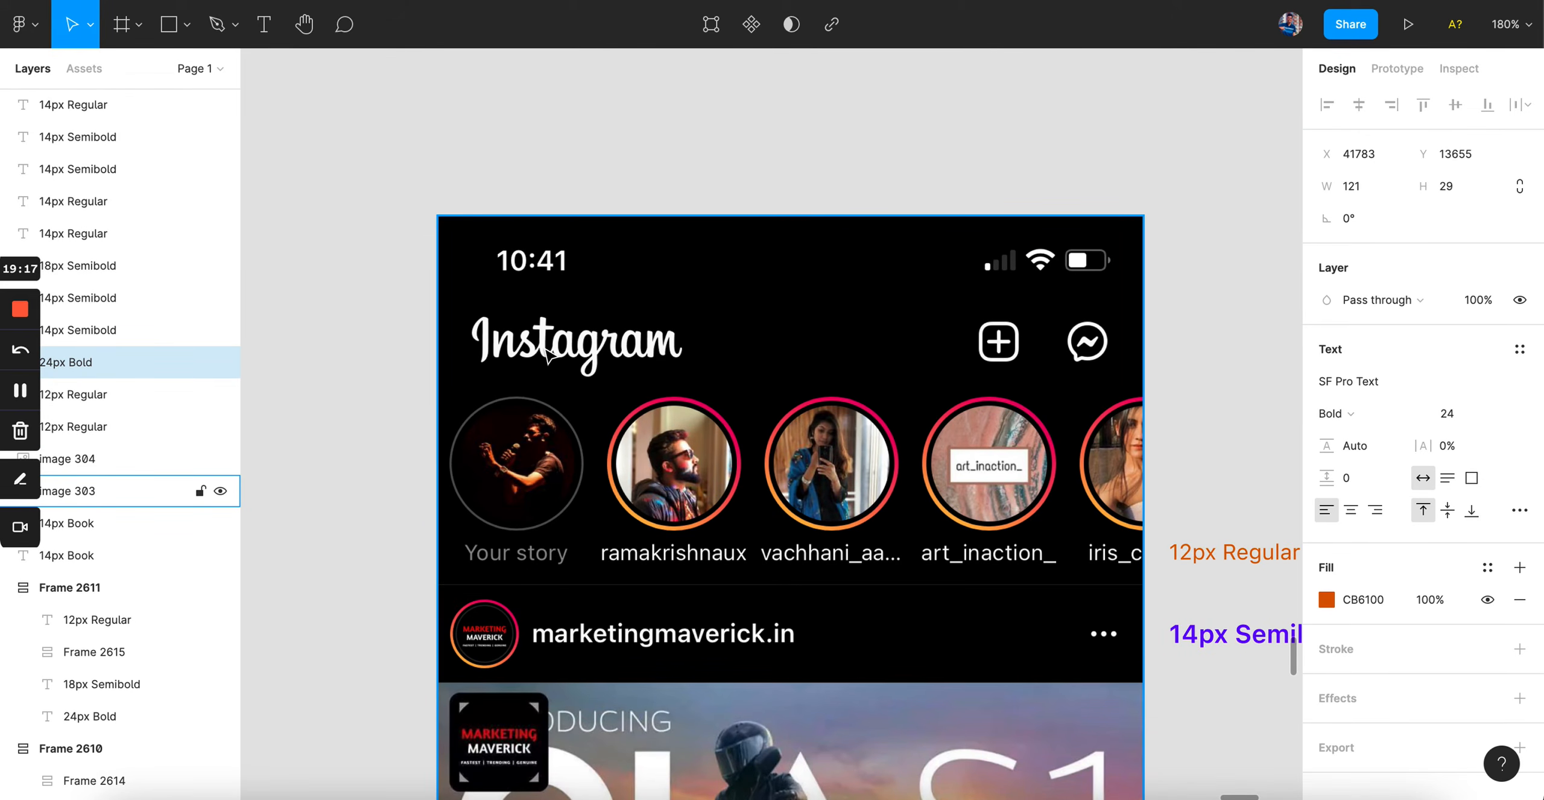
scroll(550, 353, "right", 5)
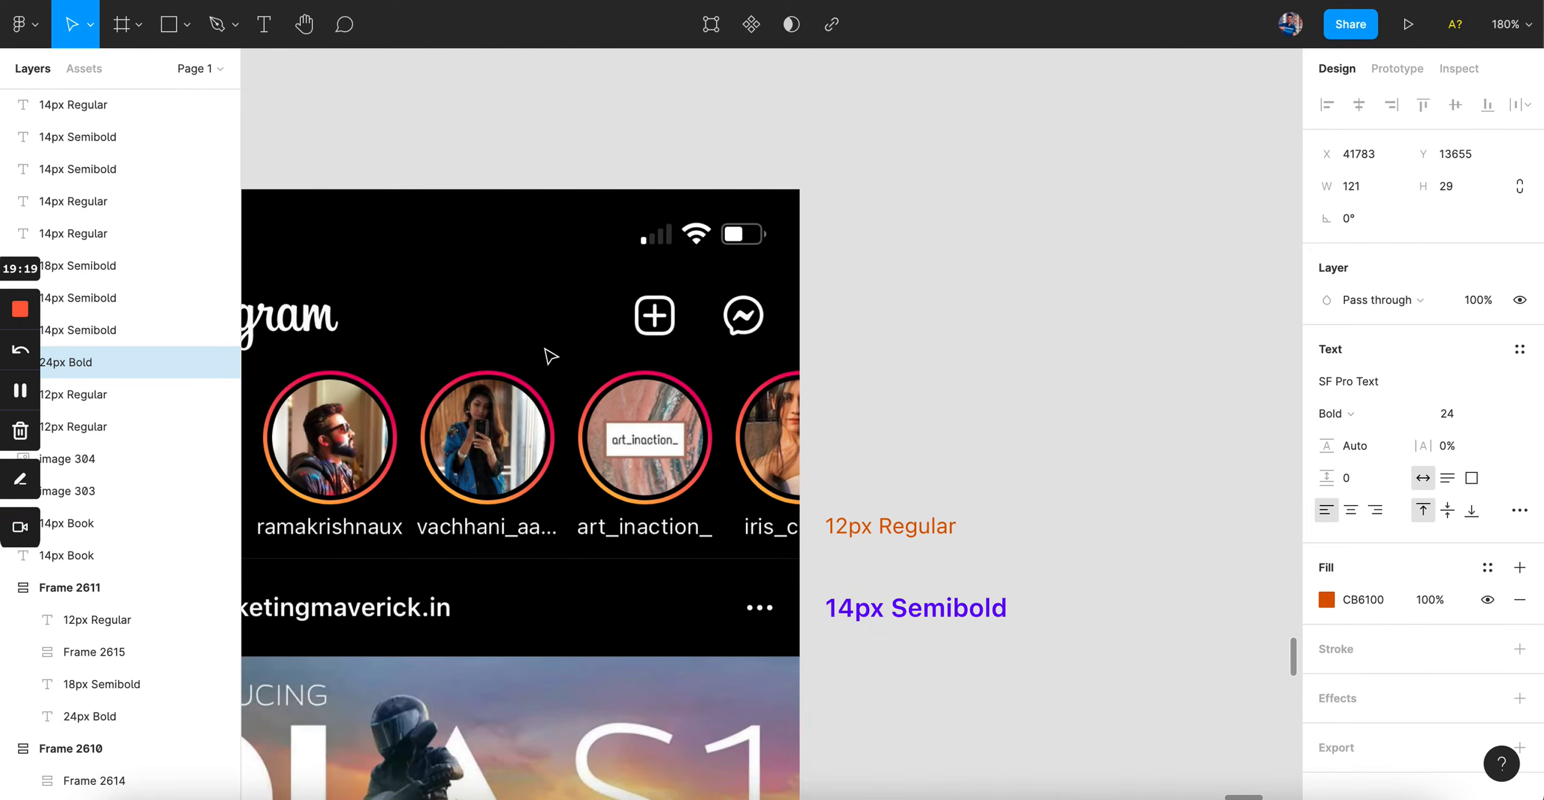
scroll(328, 336, "right", 15)
left_click(830, 280)
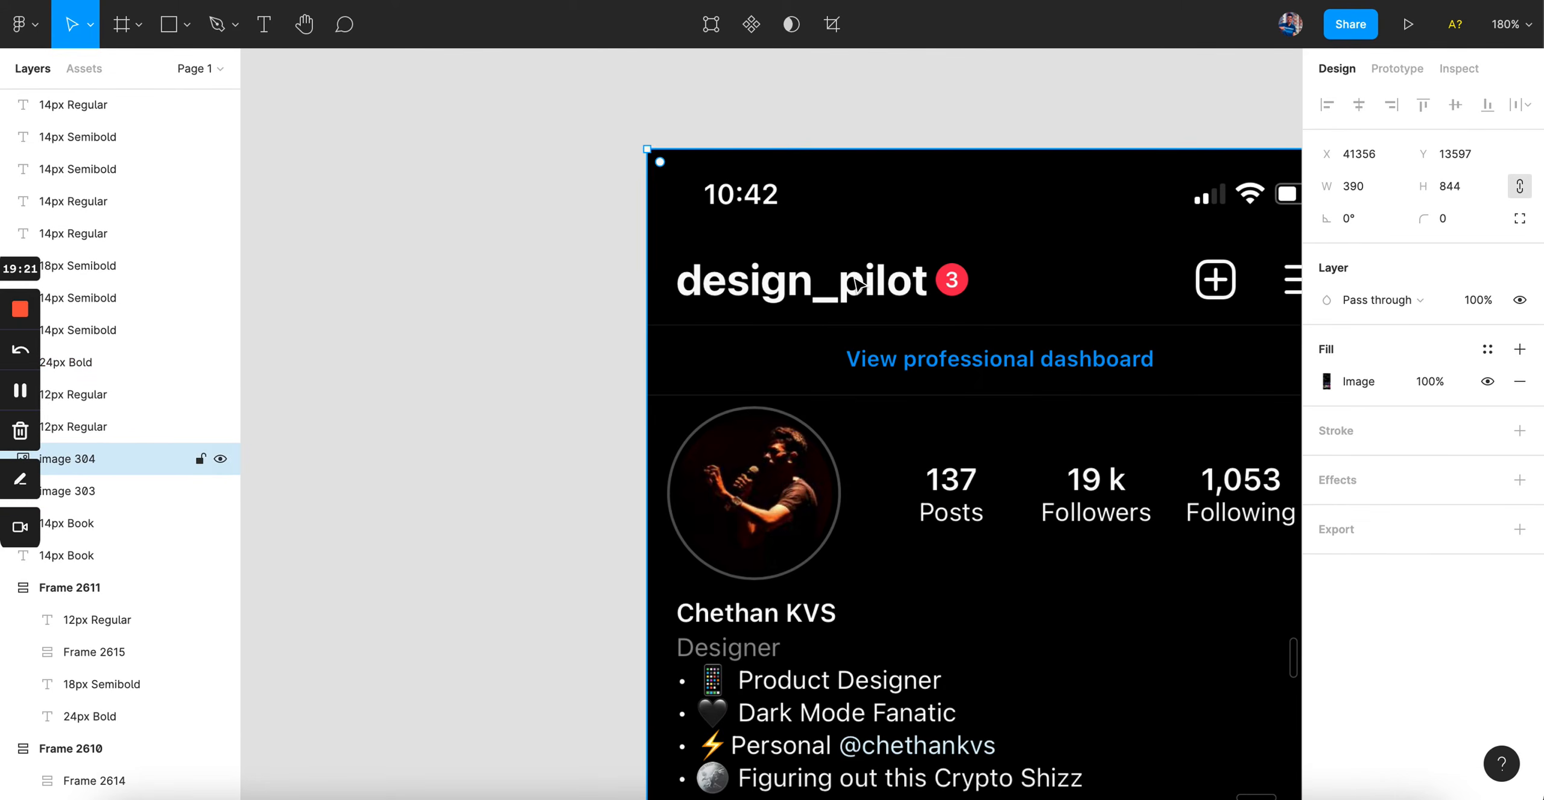
scroll(856, 282, "down", 2)
scroll(857, 282, "right", 1)
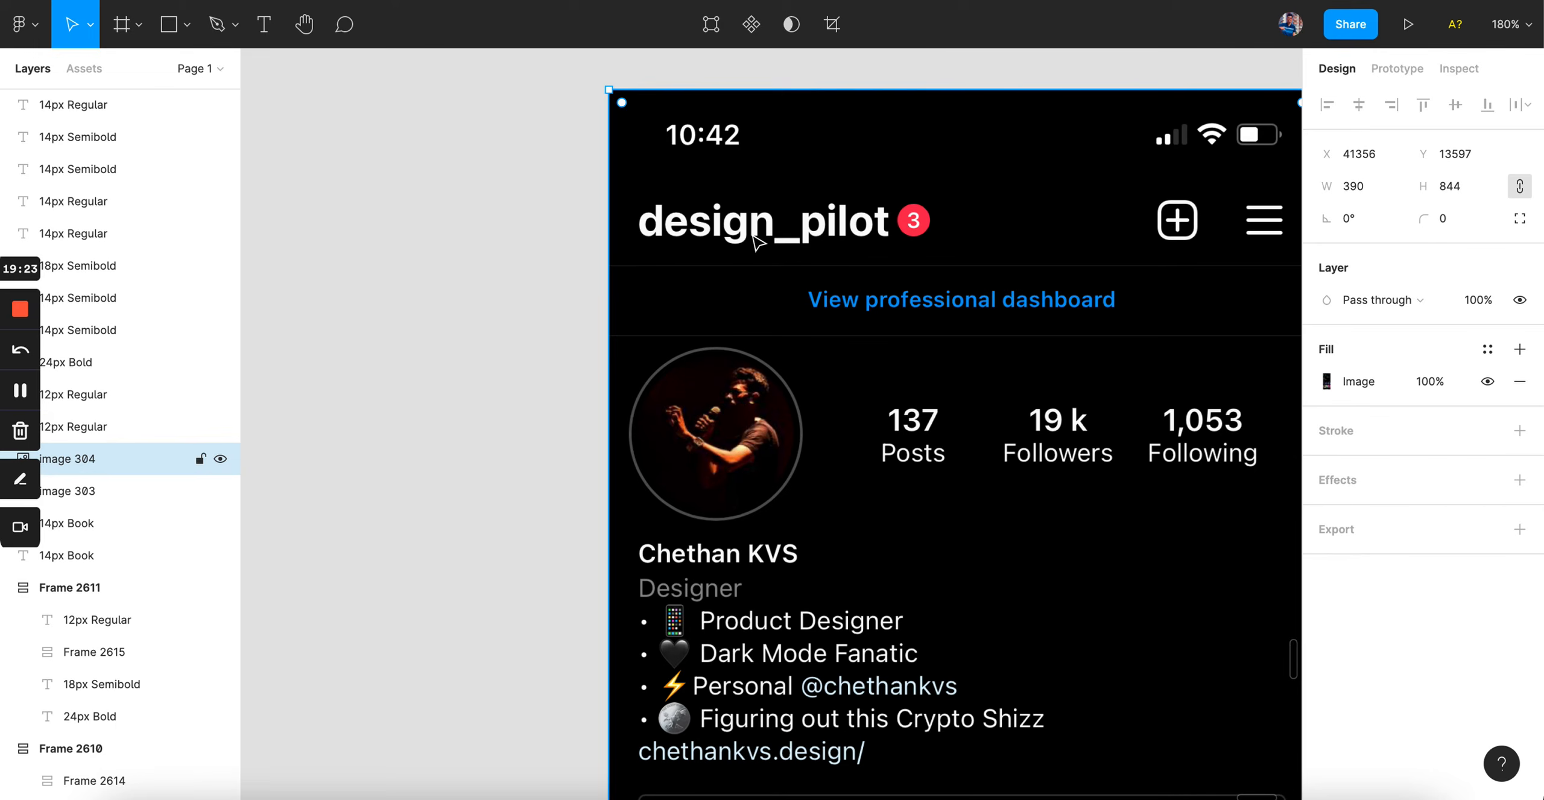
Examine the profile's action buttons and story highlight names, and inspect the font settings of the 12px Regular label
scroll(758, 241, "down", 5)
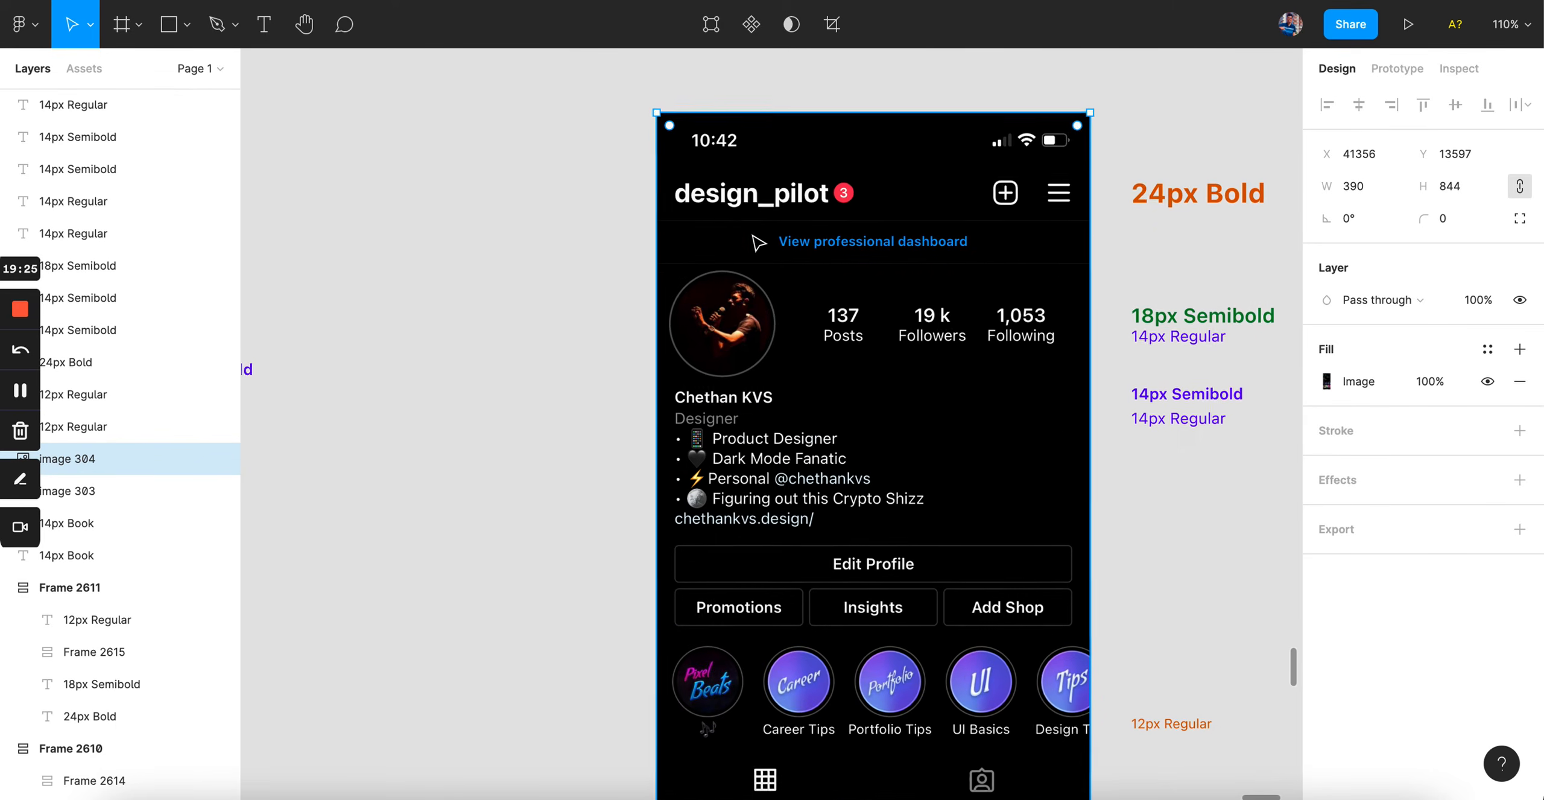
scroll(760, 181, "down", 2)
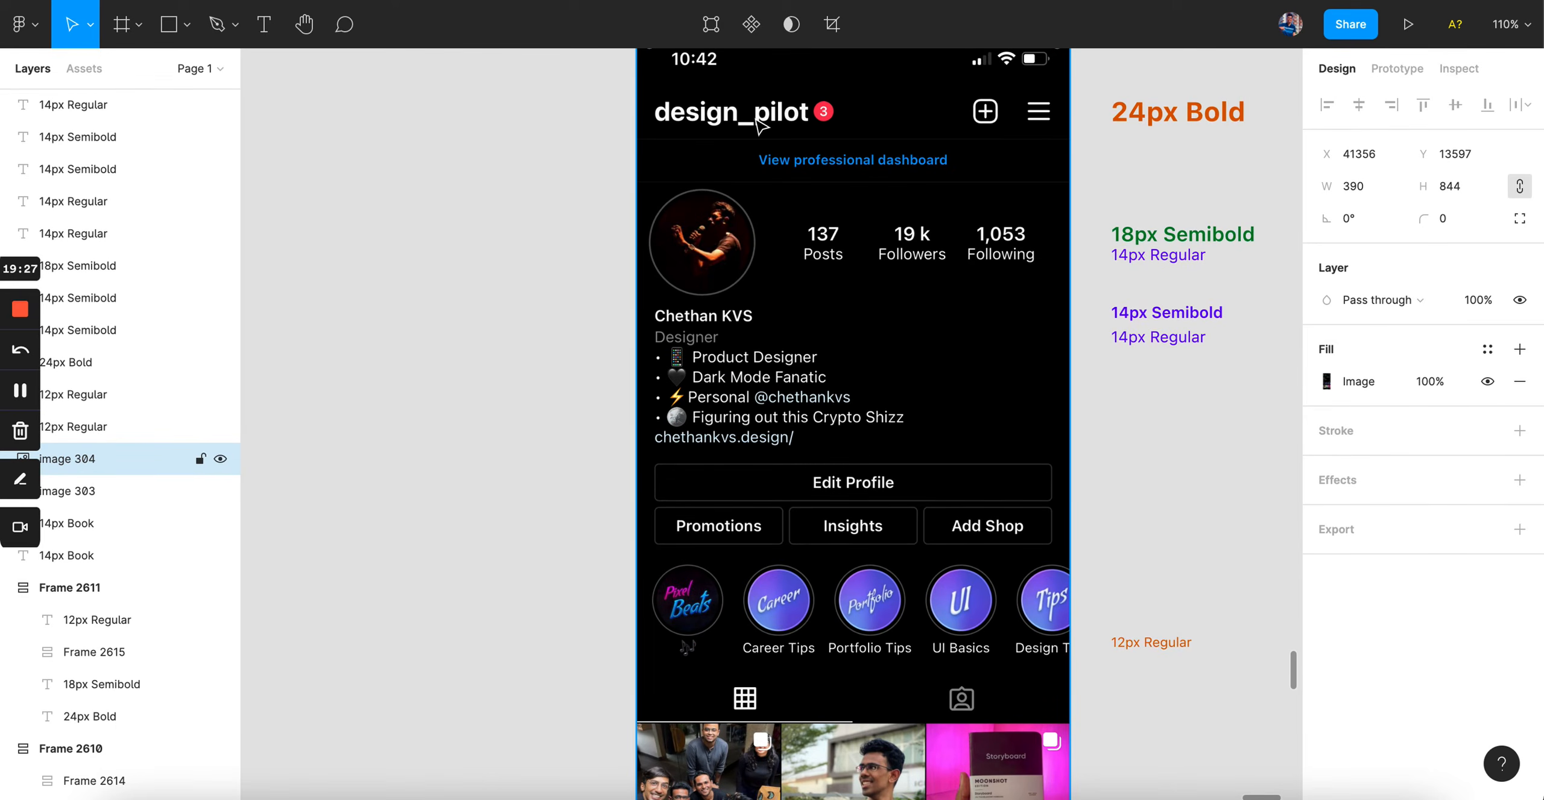
scroll(758, 125, "up", 3)
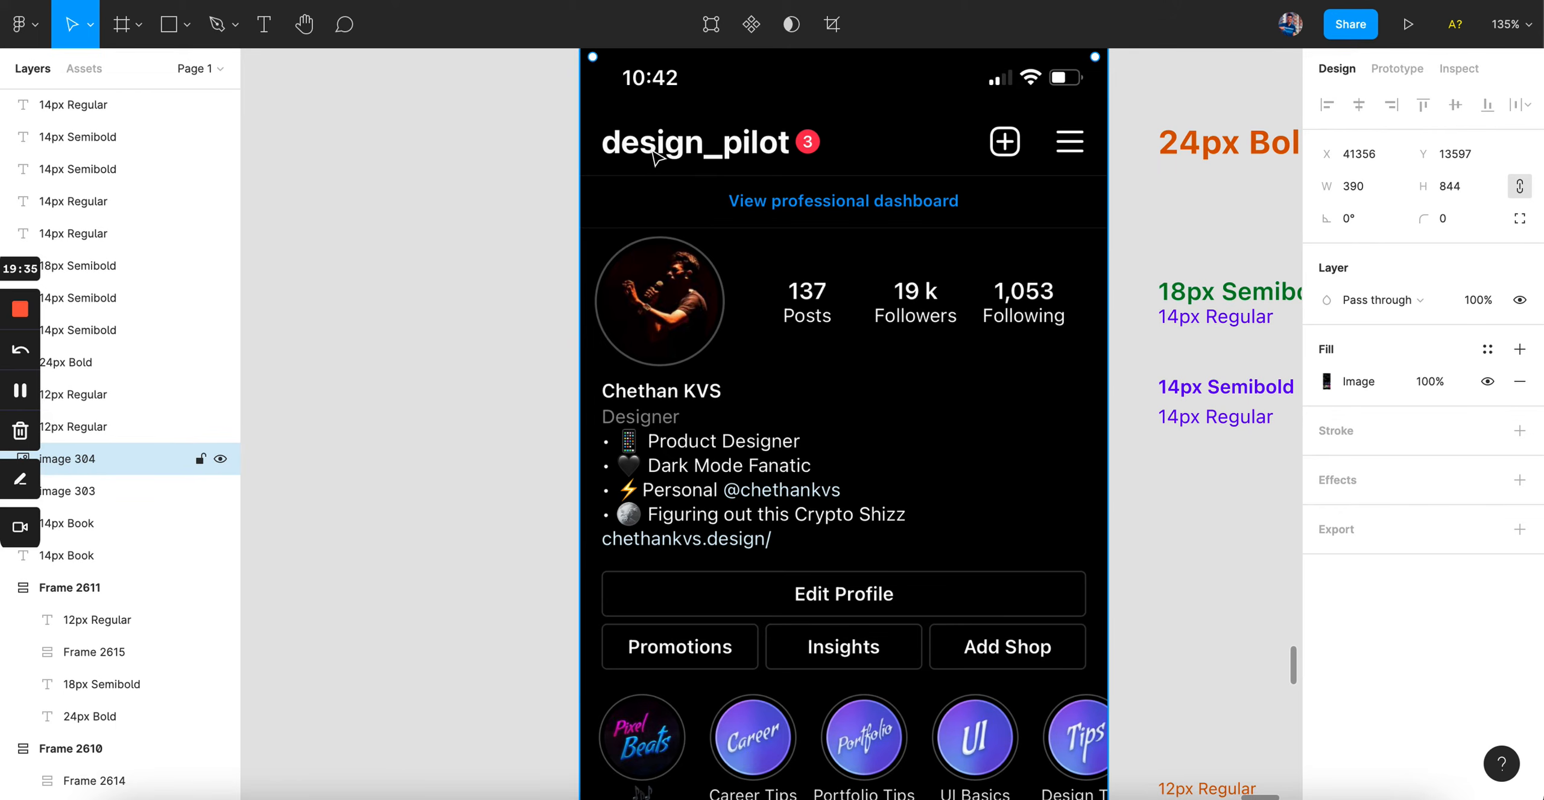
scroll(654, 155, "down", 5)
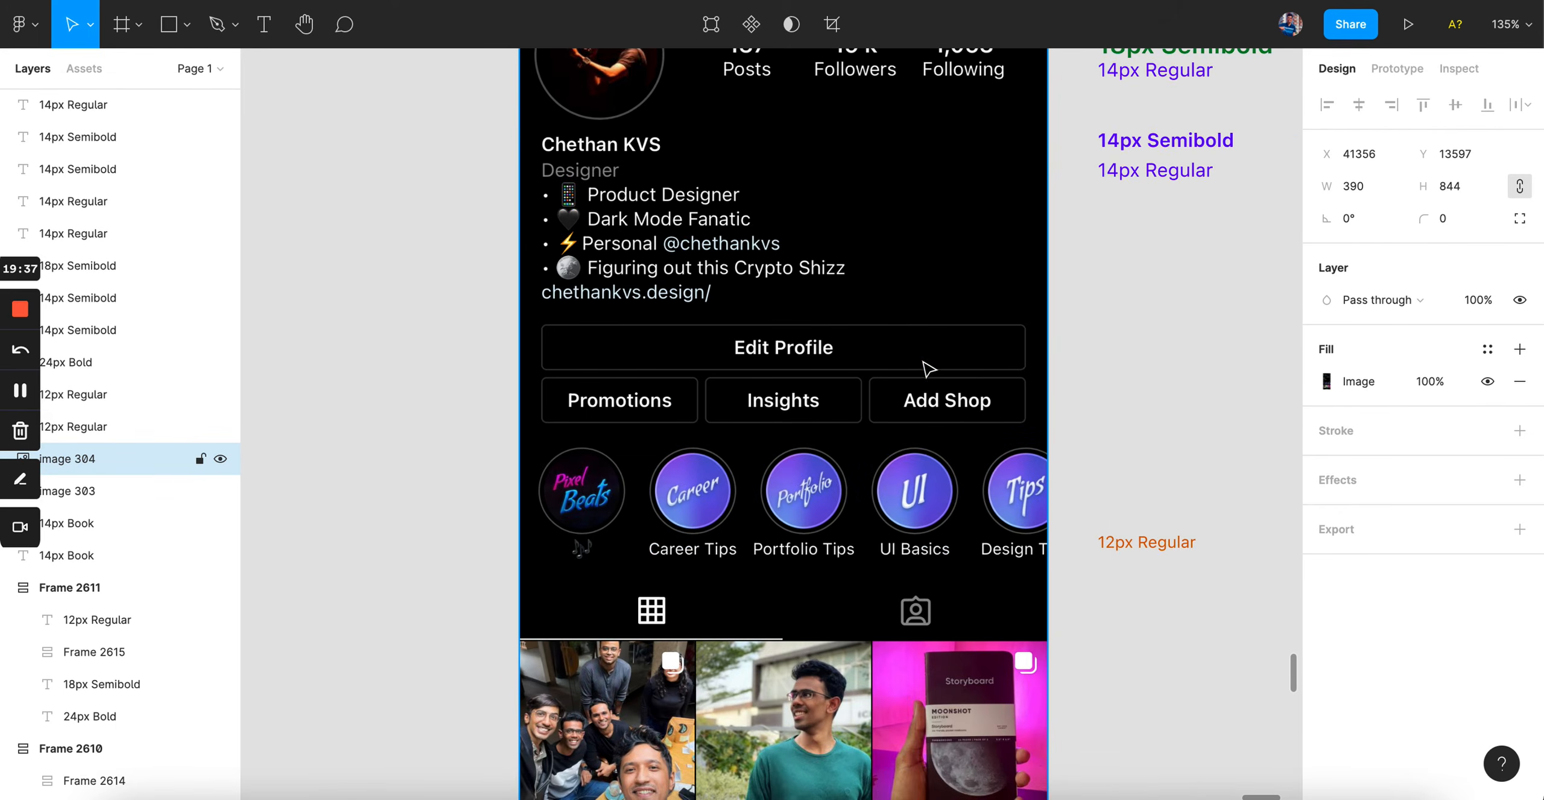
scroll(445, 456, "up", 3)
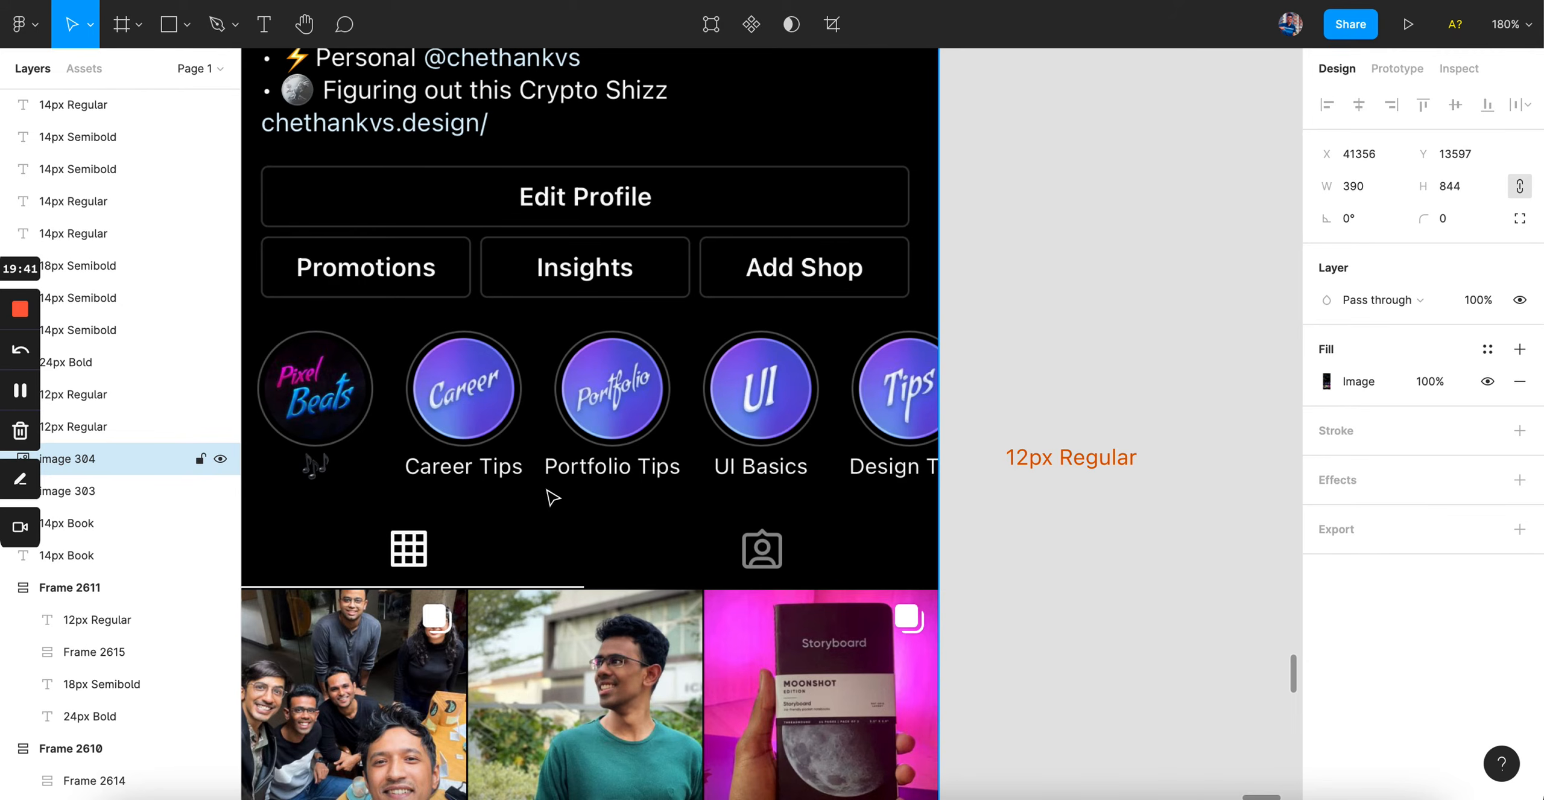
left_click(1095, 471)
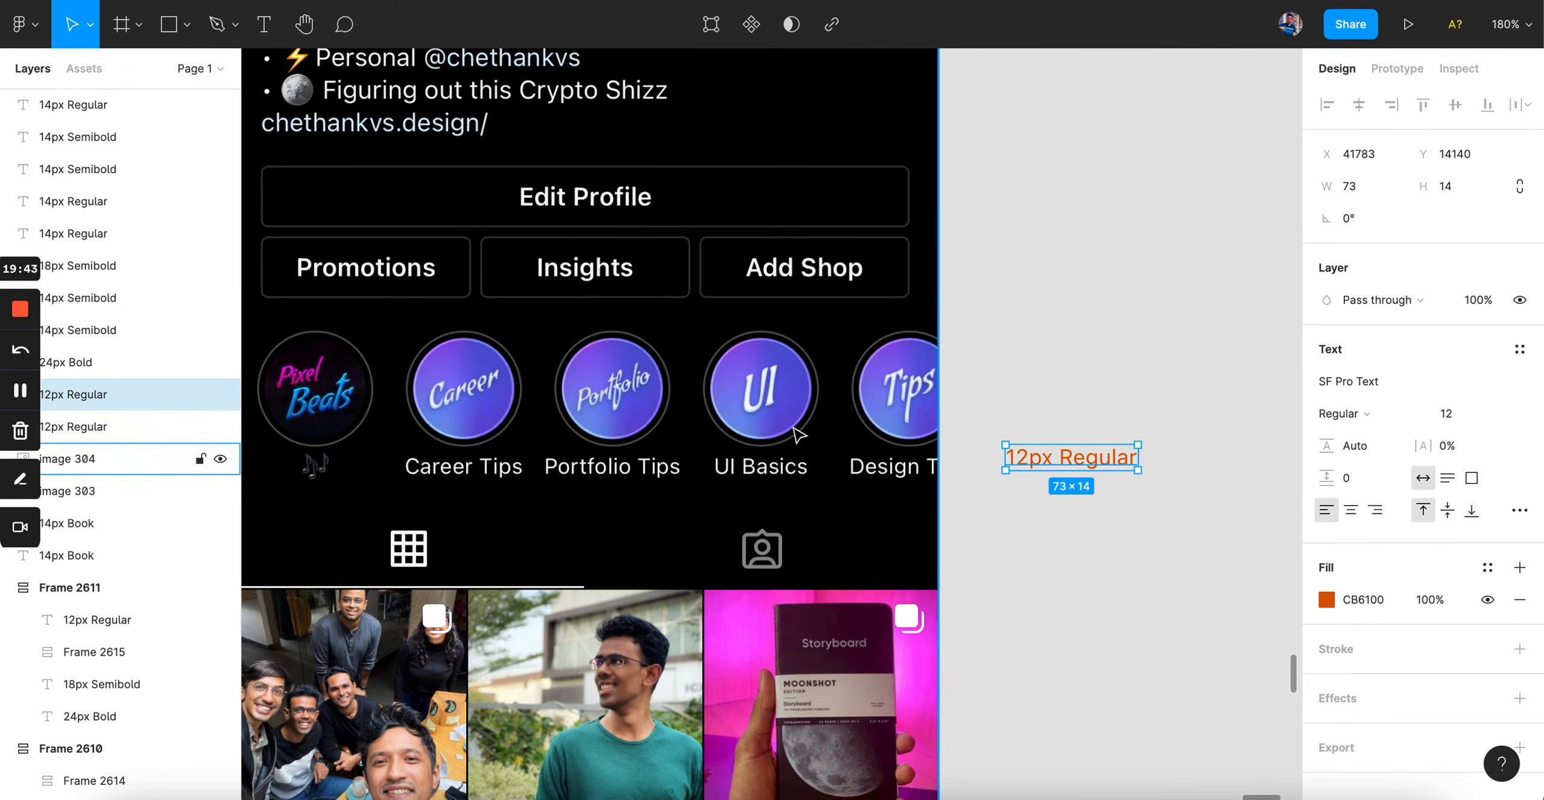
Duplicate the 14px Semibold label beside the profile bio and place the copy level with the Edit Profile button
scroll(800, 434, "up", 5)
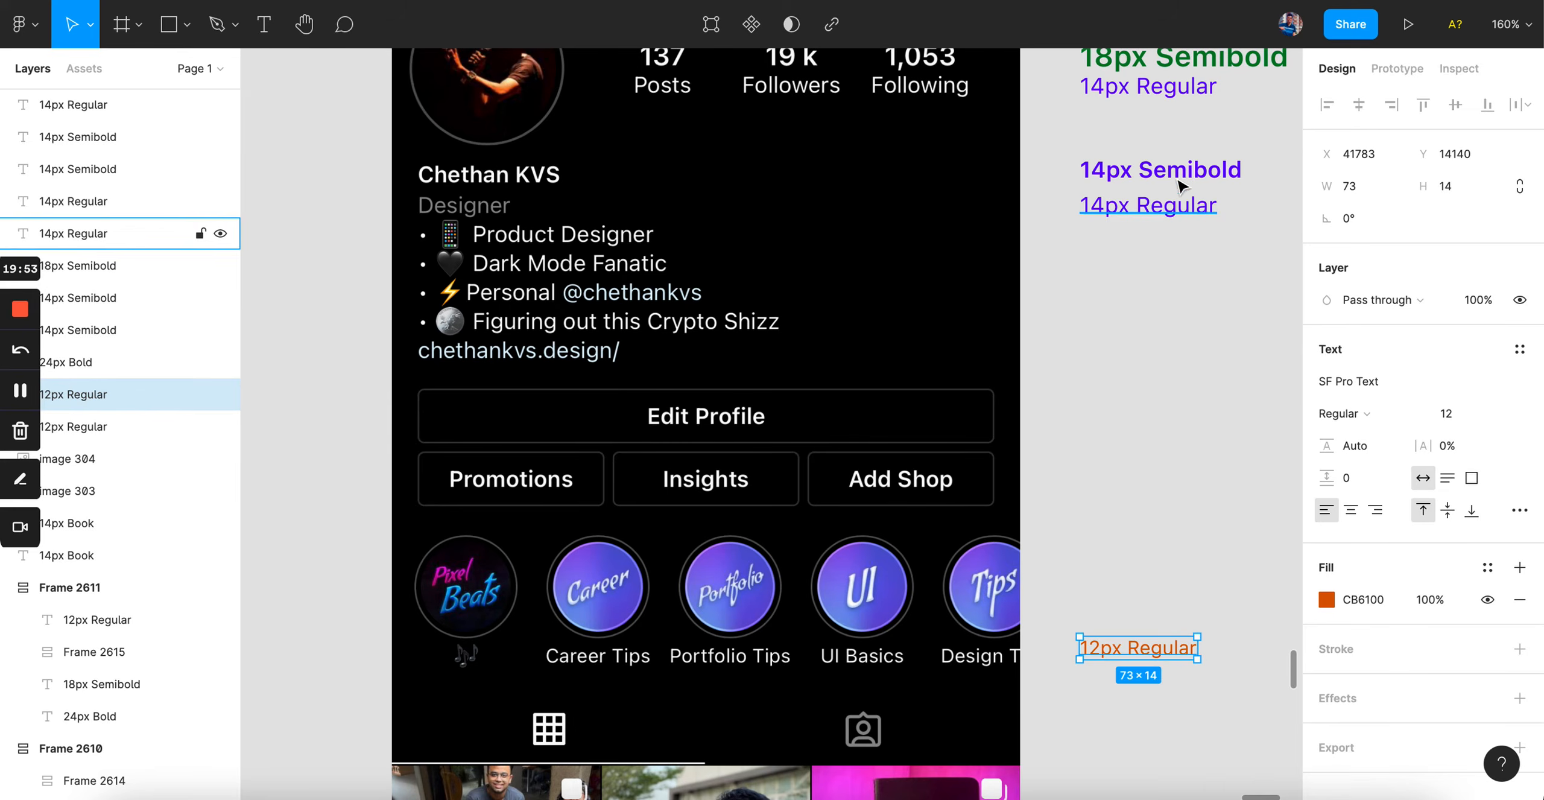
left_click_drag(1162, 171, 1158, 416)
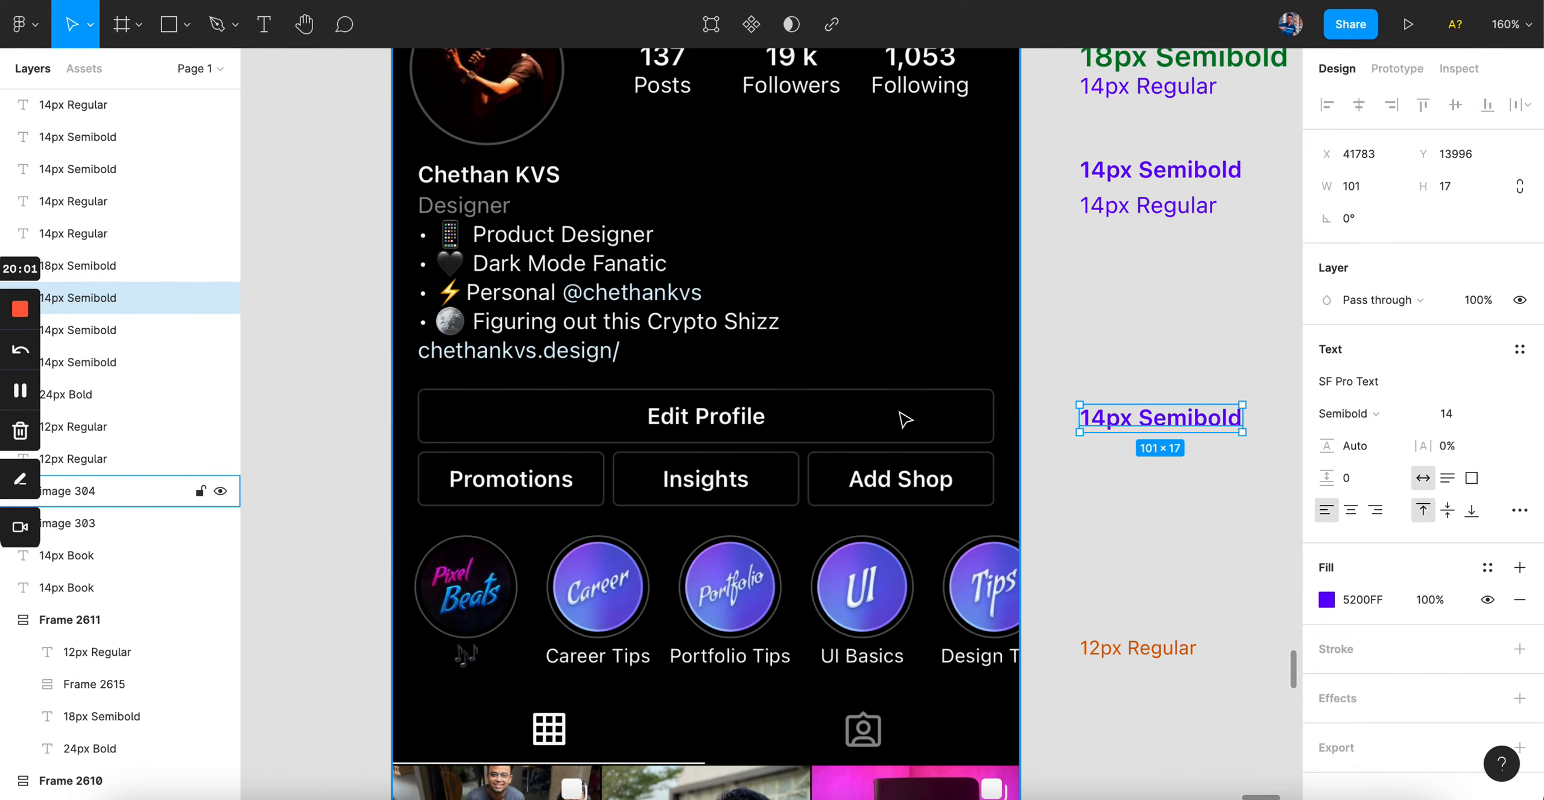
Inspect the 14px pair, 12px Regular, 18px Semibold and 24px Bold styles in the summary type scale beside the Instagram profile
scroll(905, 418, "down", 5)
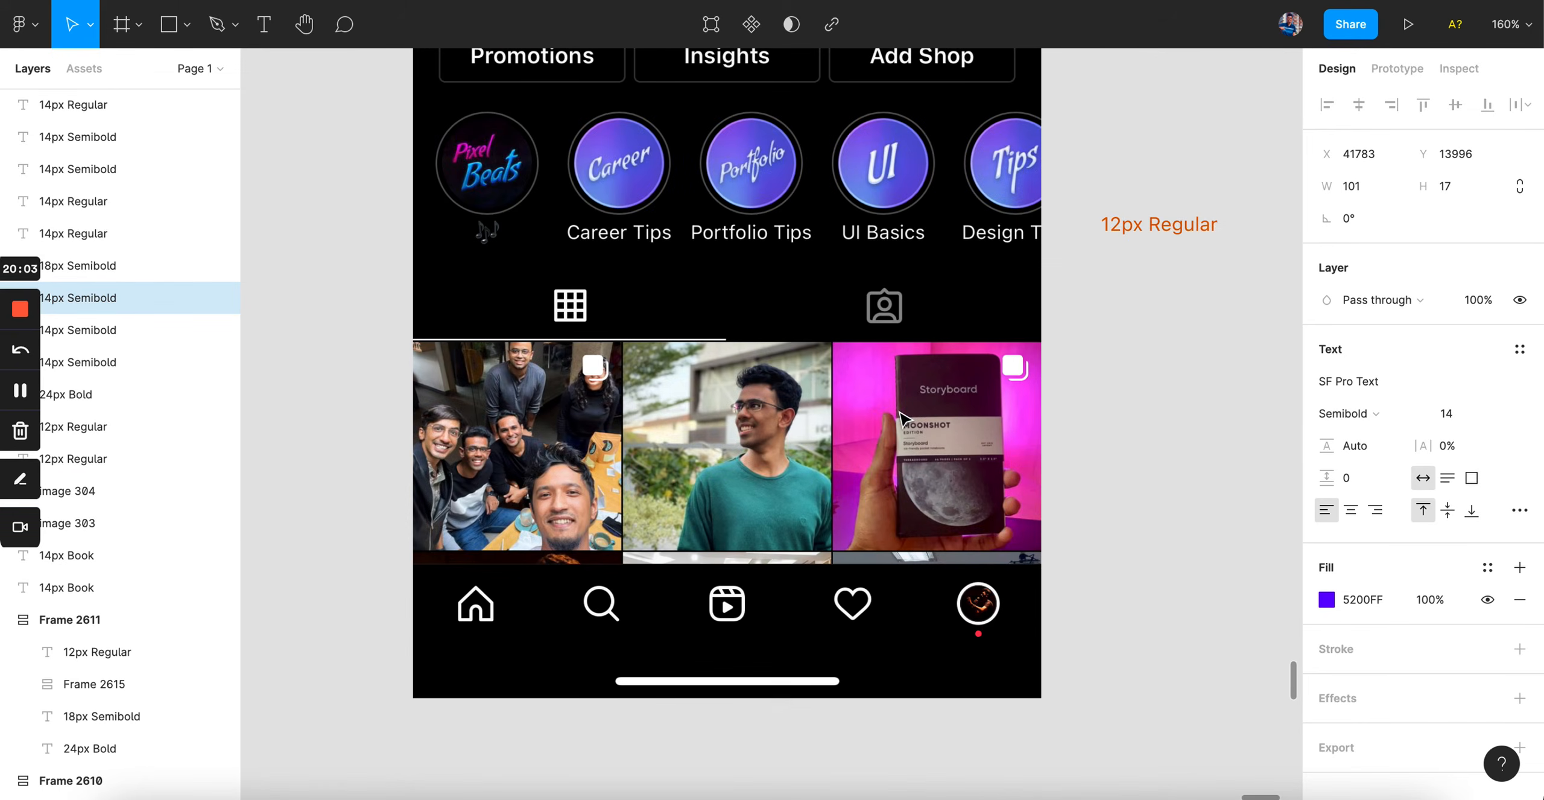
scroll(905, 419, "down", 5)
scroll(904, 419, "right", 8)
scroll(904, 418, "down", 3)
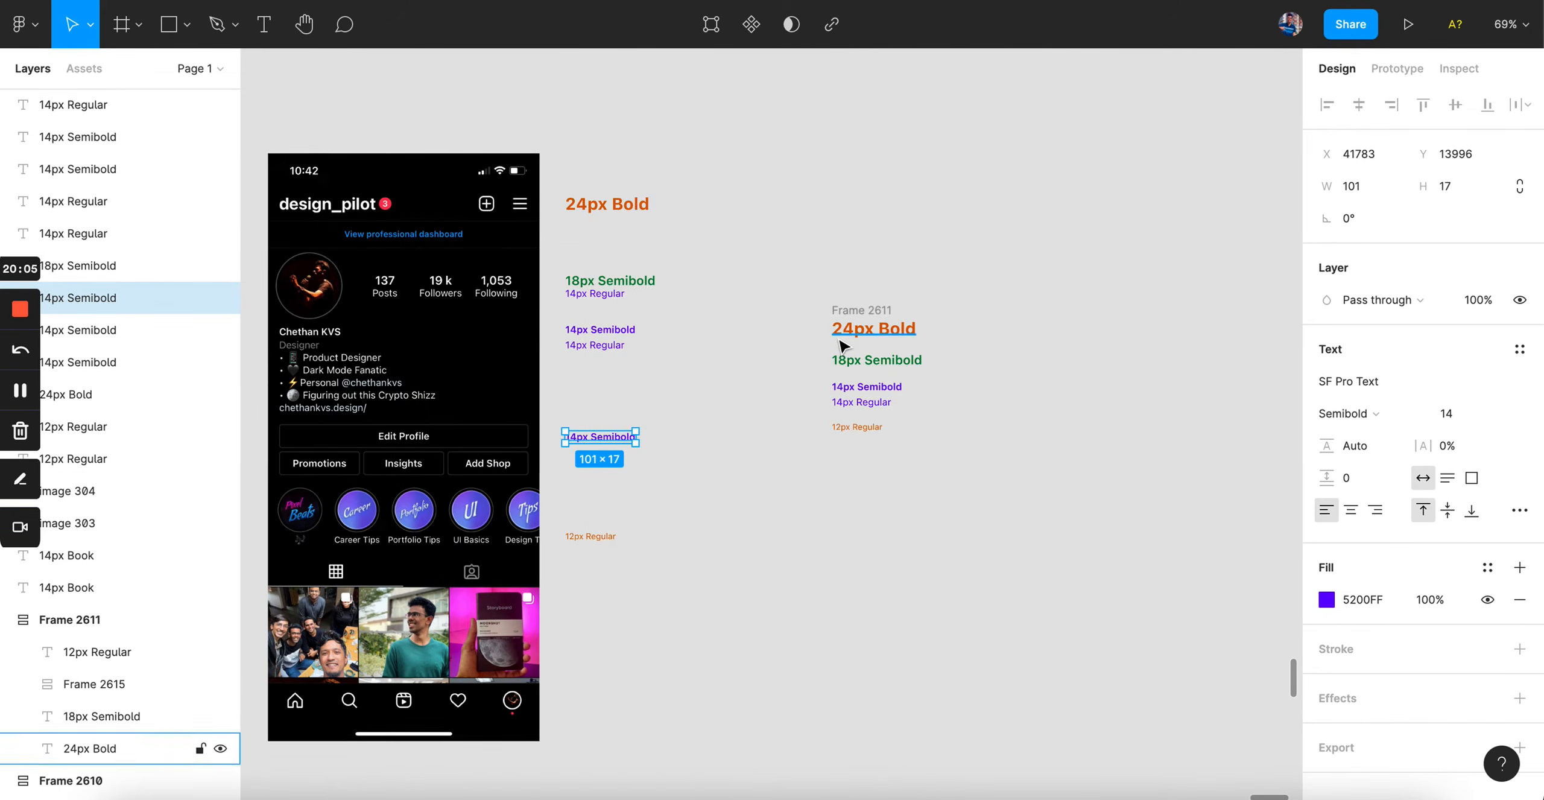
scroll(838, 337, "up", 5)
left_click(863, 297)
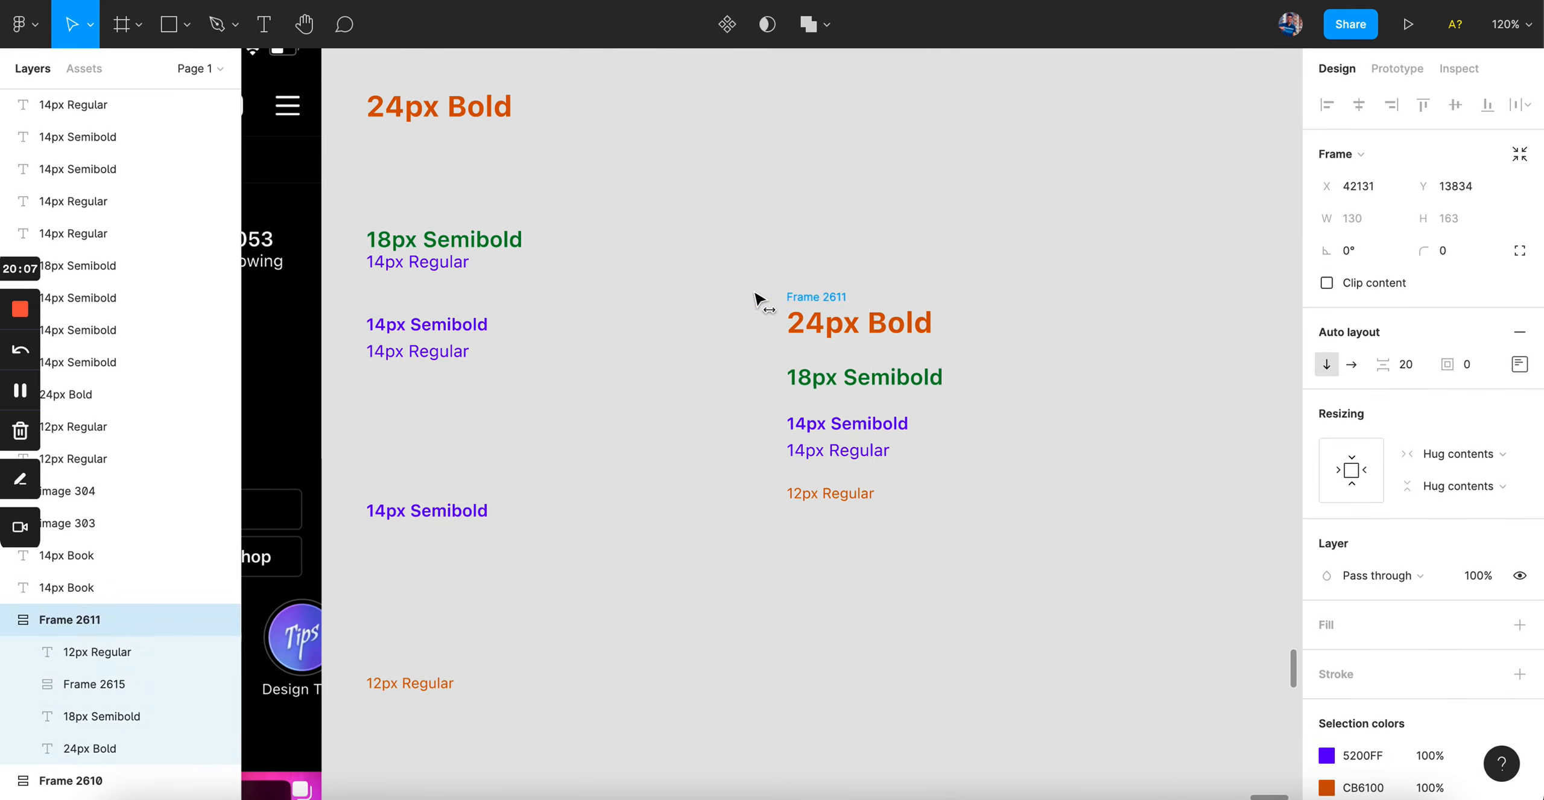
left_click(910, 251)
scroll(829, 377, "up", 3)
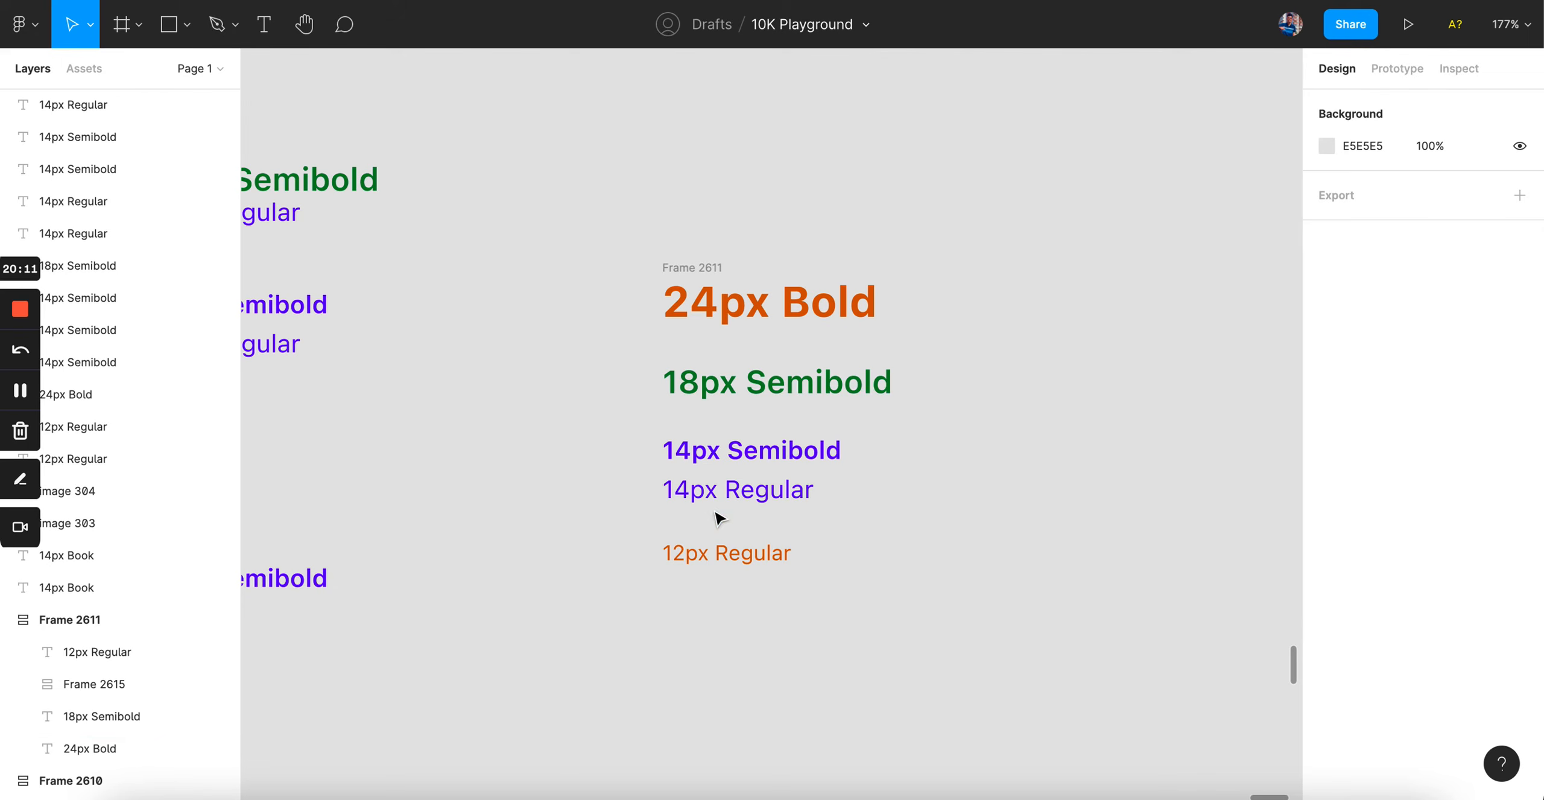
left_click(726, 482)
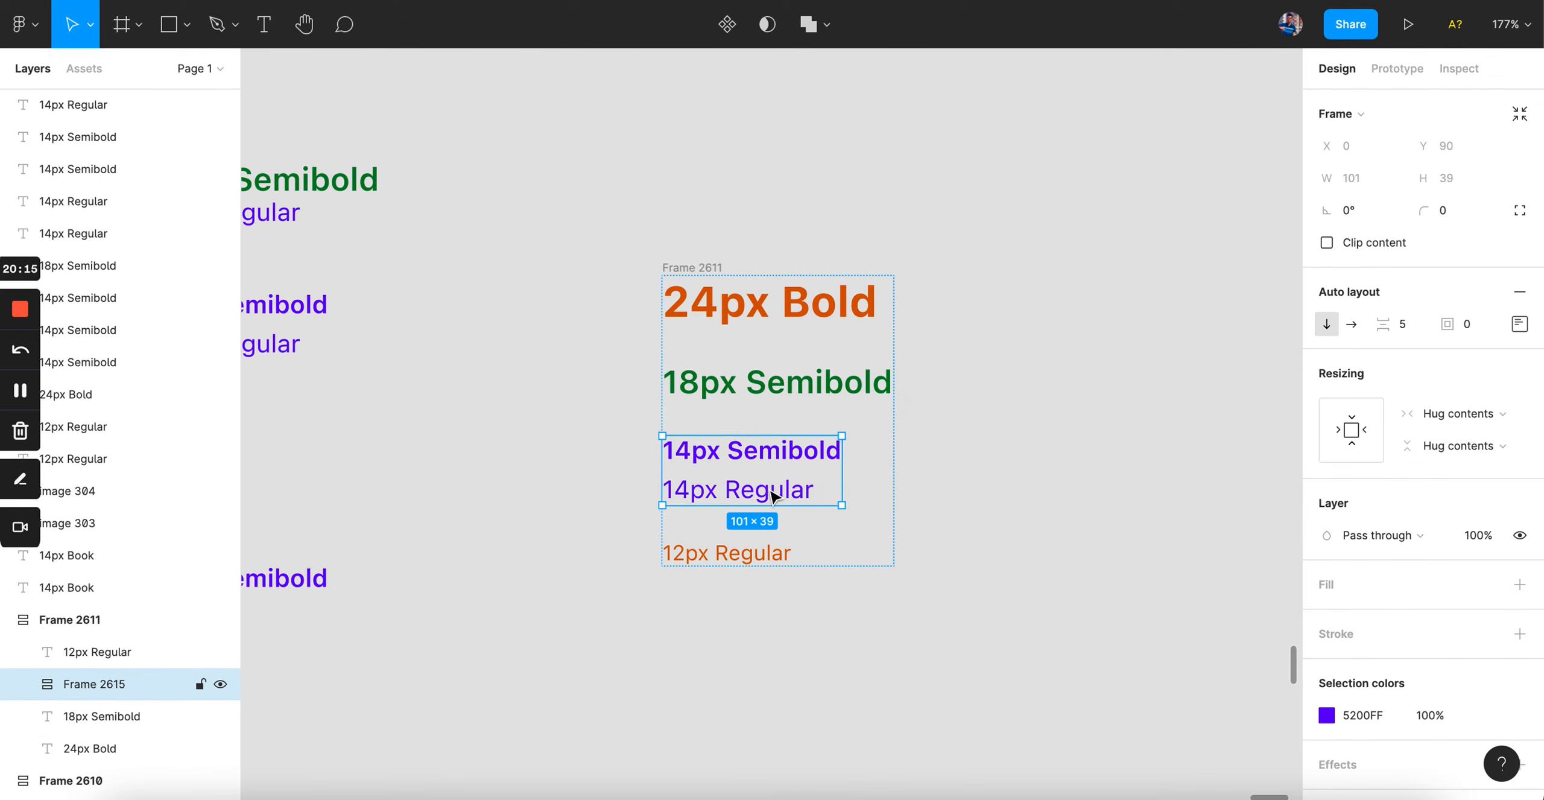
left_click(756, 546)
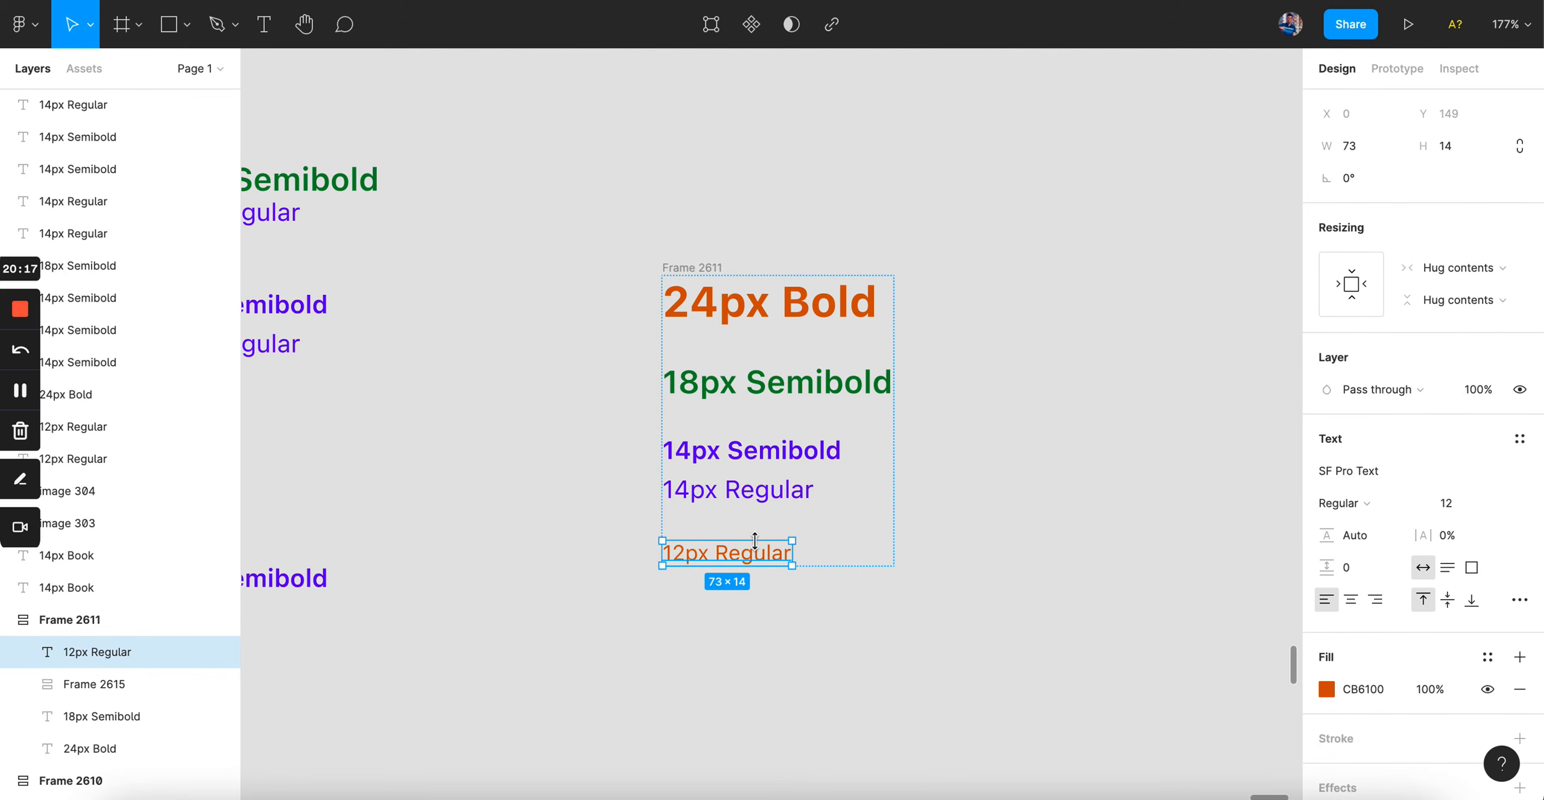
left_click(784, 369)
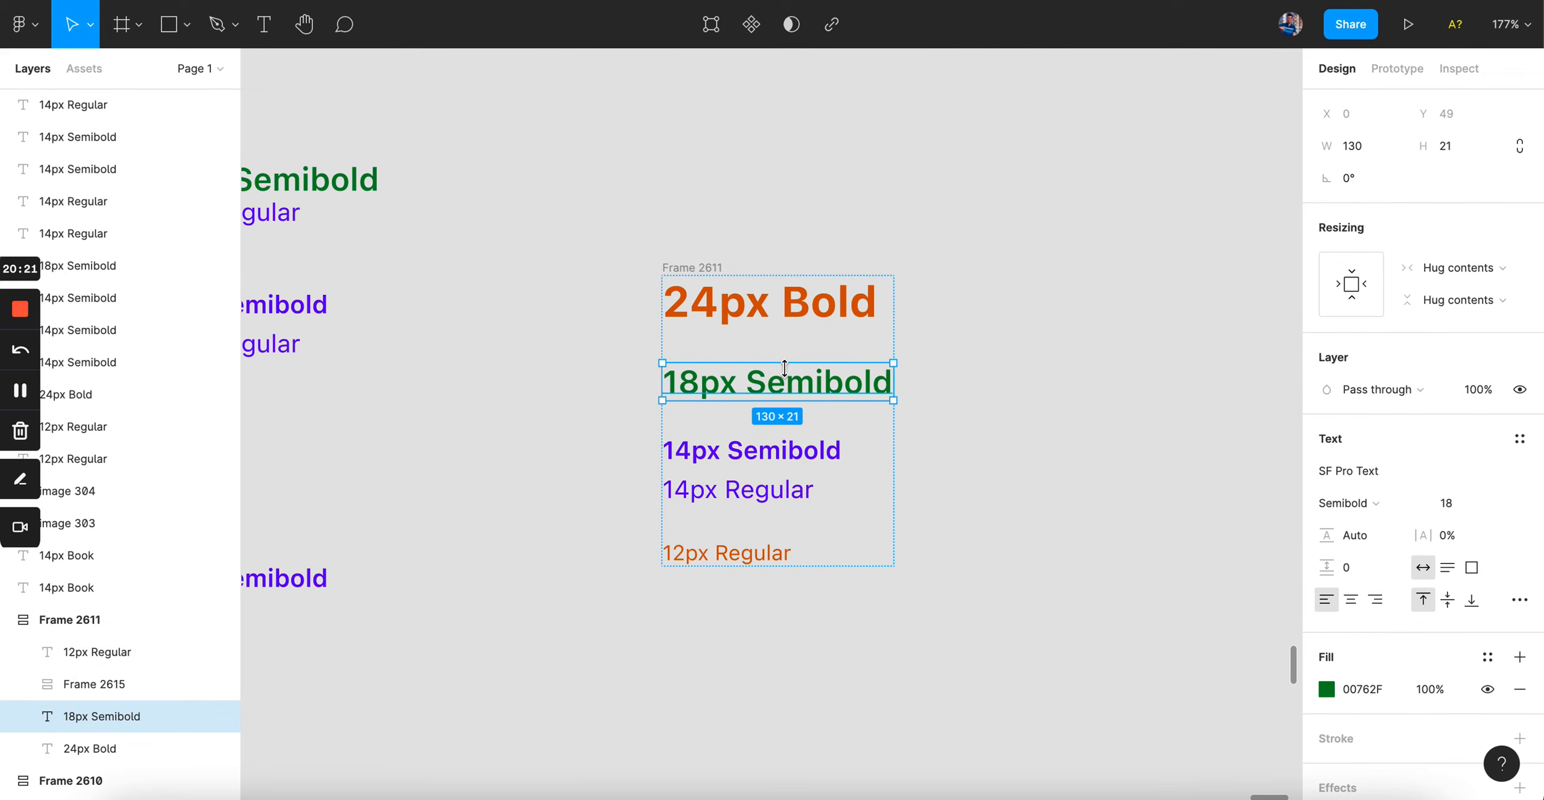
left_click(765, 305)
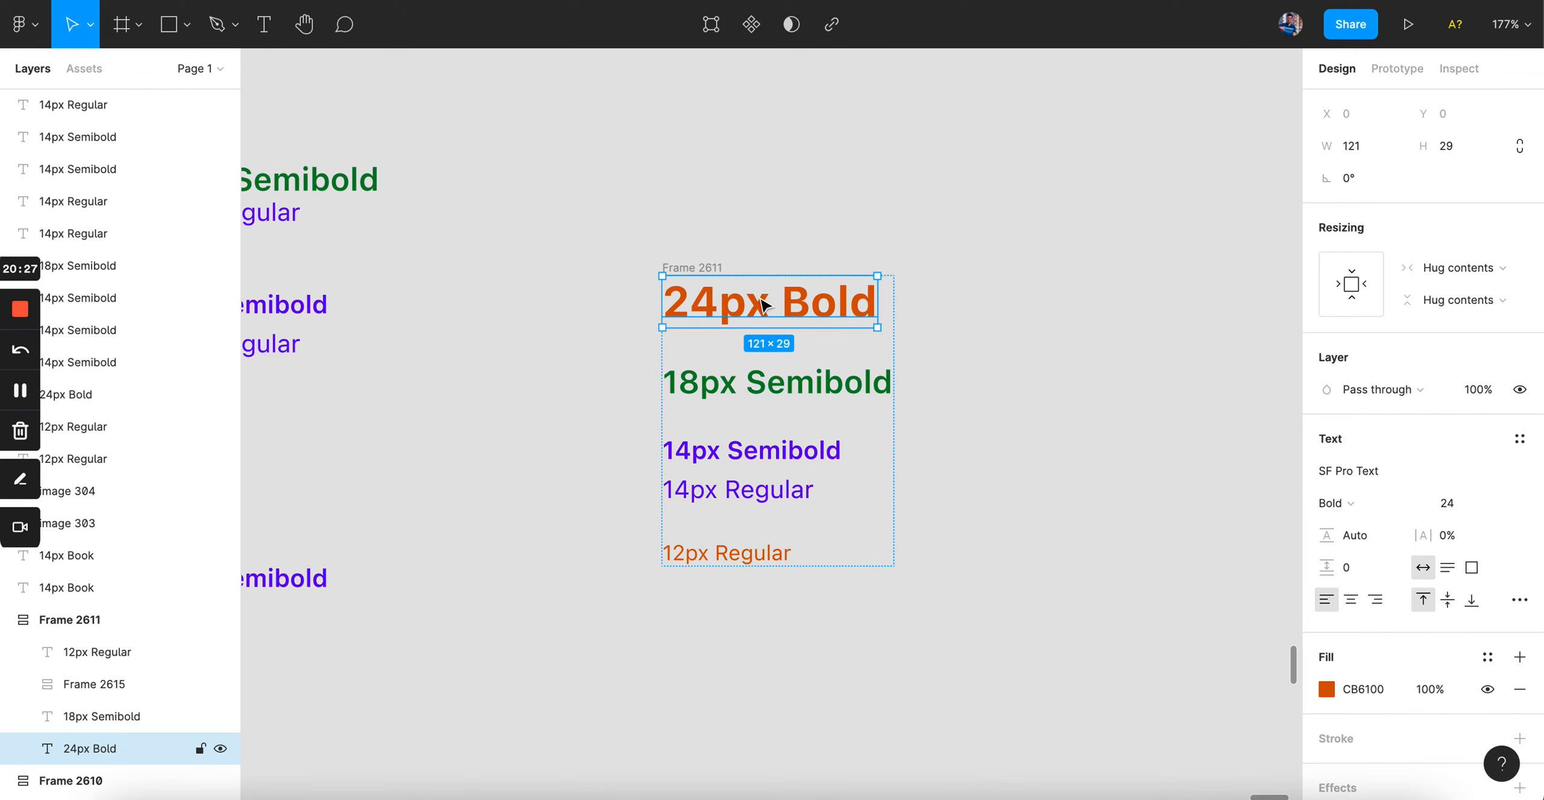
left_click(722, 386)
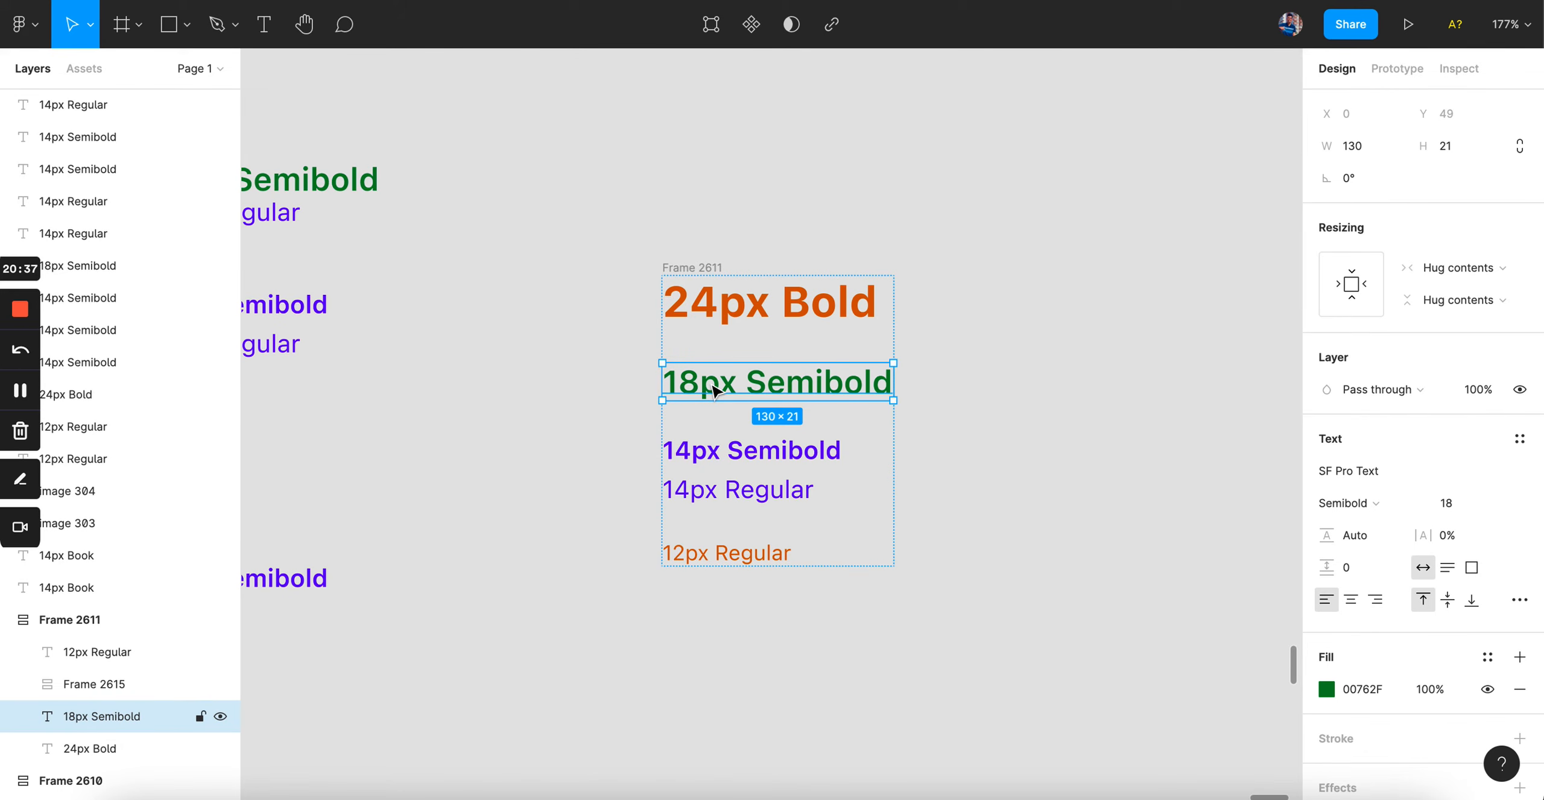
Compare the profile screenshot's text and its size labels with the adjacent five-style summary scale
scroll(696, 324, "down", 3)
scroll(696, 324, "left", 7)
scroll(452, 131, "left", 2)
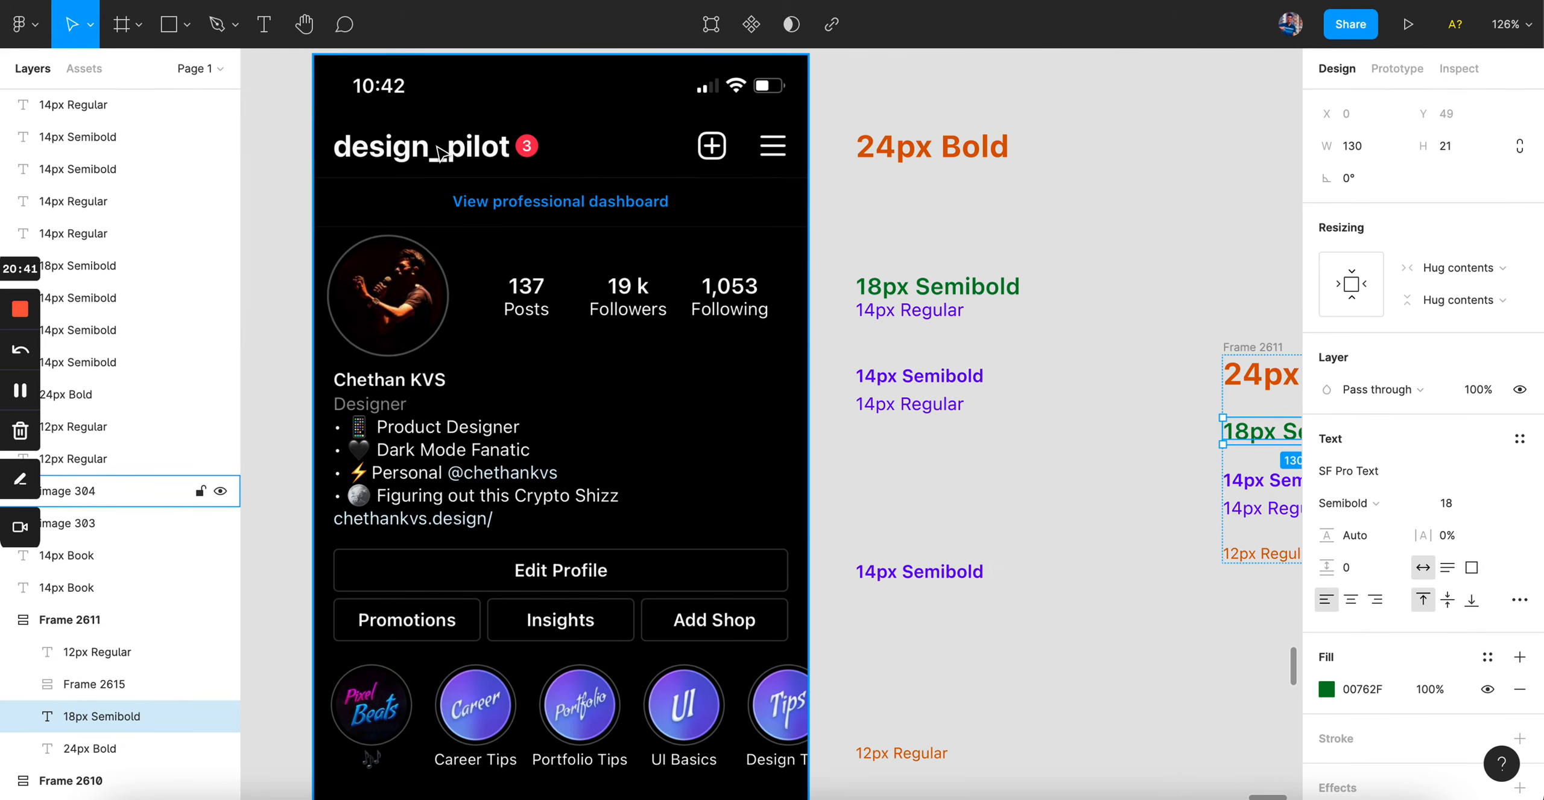
scroll(510, 155, "right", 5)
scroll(976, 355, "up", 3)
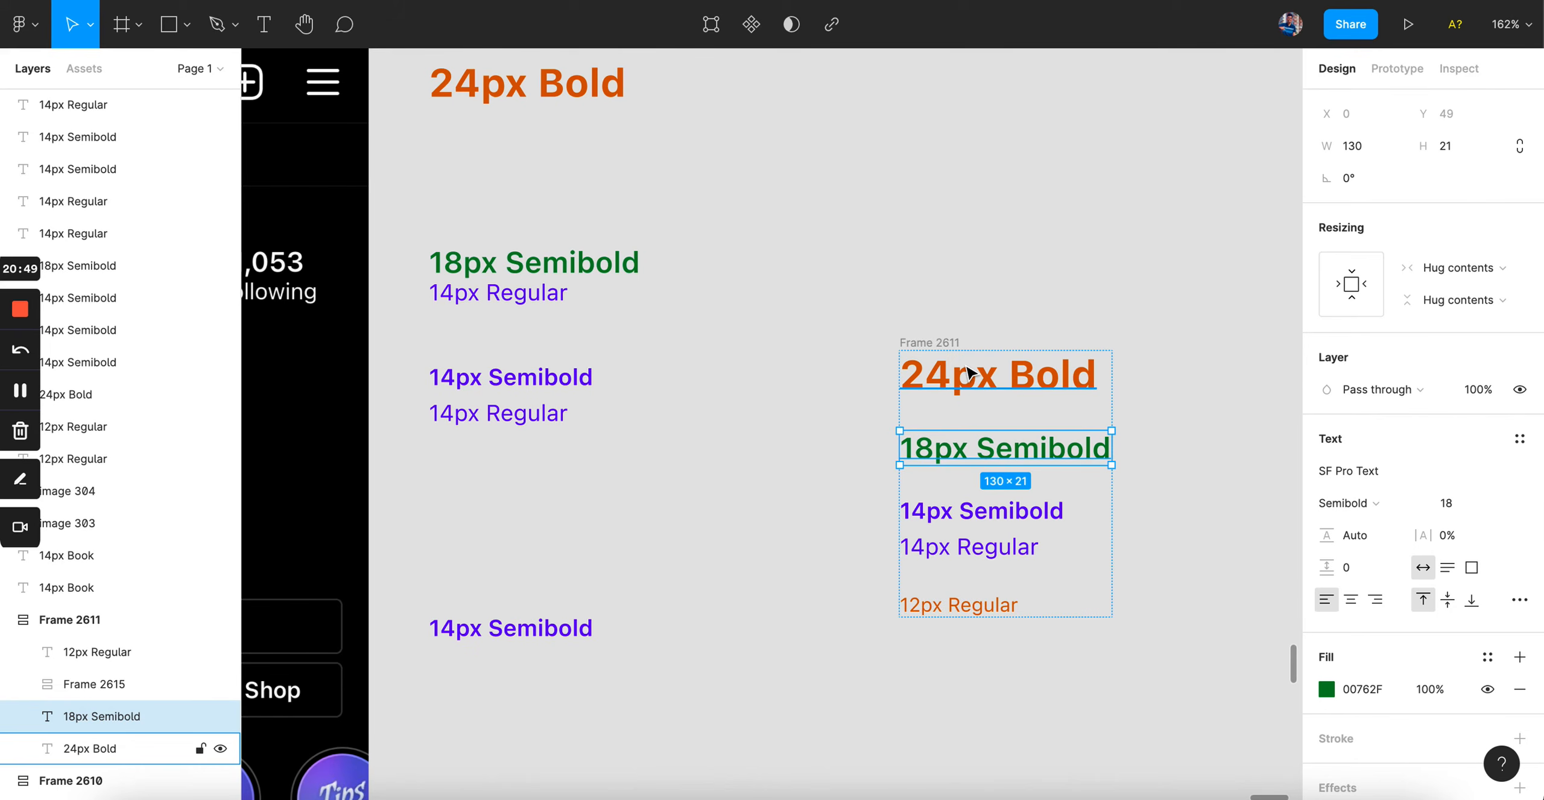
scroll(968, 372, "left", 8)
scroll(968, 373, "up", 2)
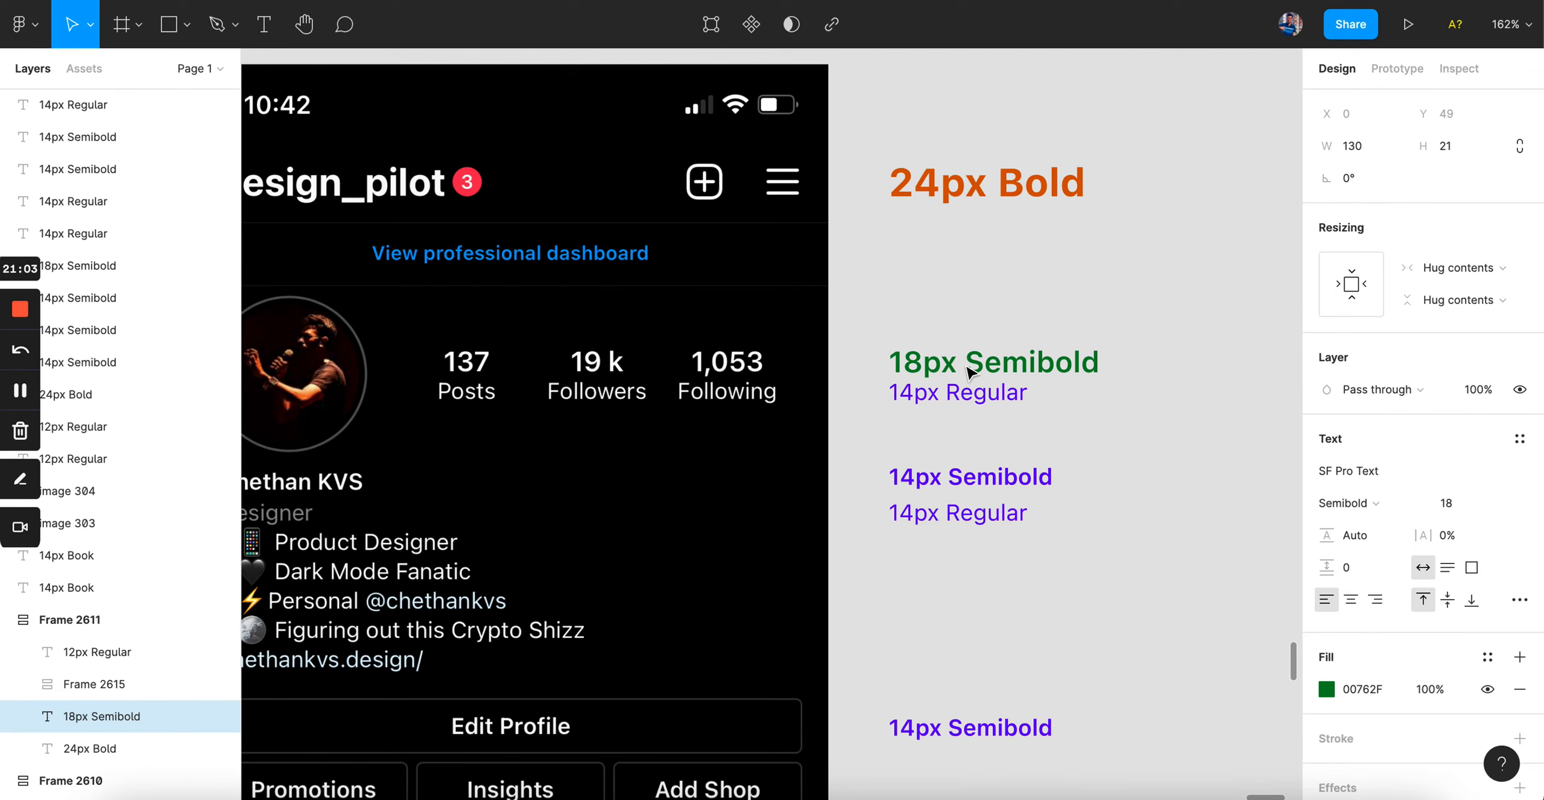
scroll(968, 371, "down", 5)
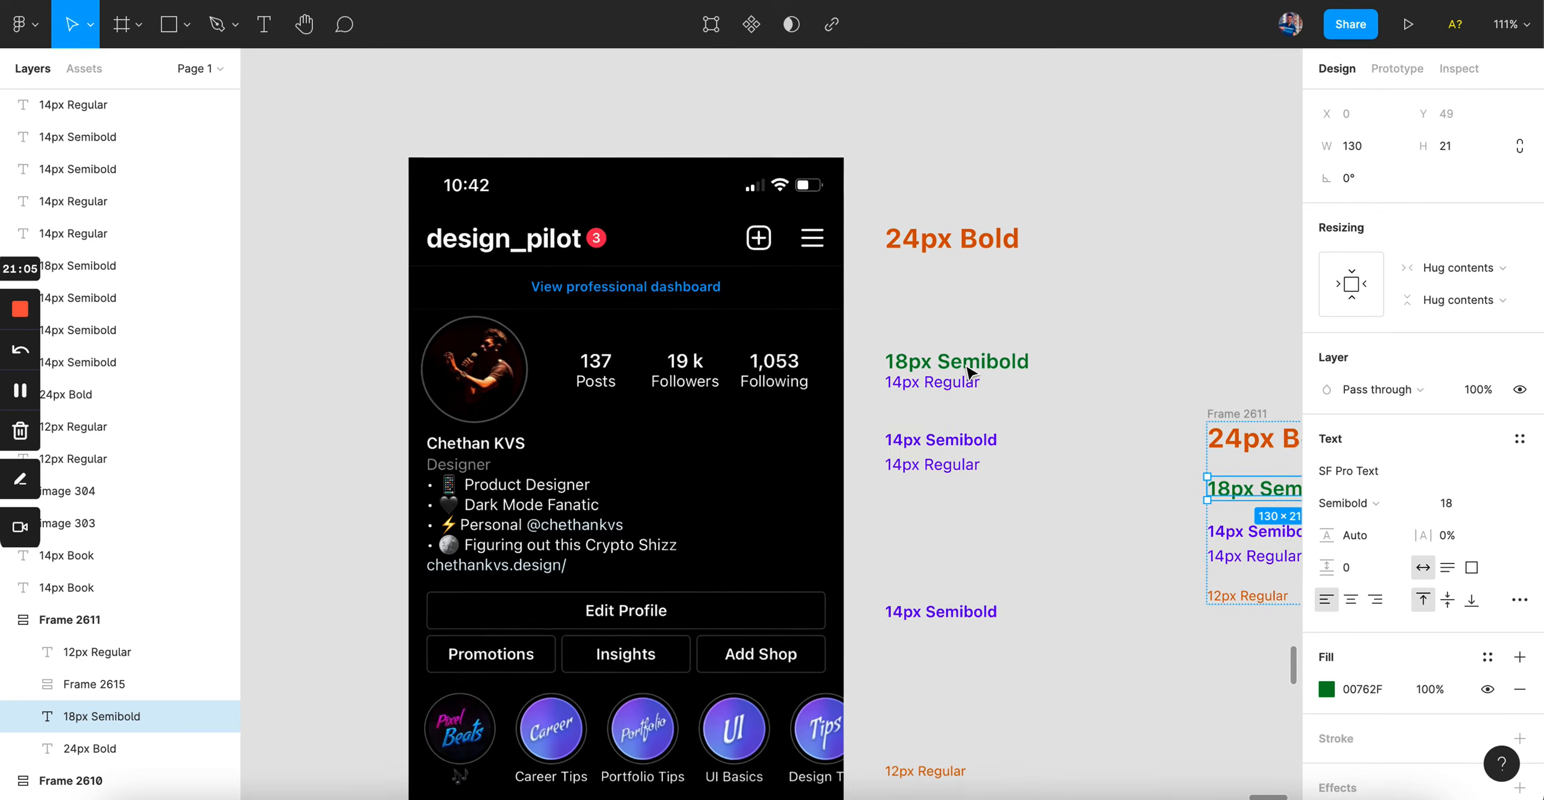
Clear the selection and return to the Roboto scale table and the Large (Default) type table
left_click(969, 373)
scroll(969, 373, "down", 2)
scroll(969, 373, "left", 5)
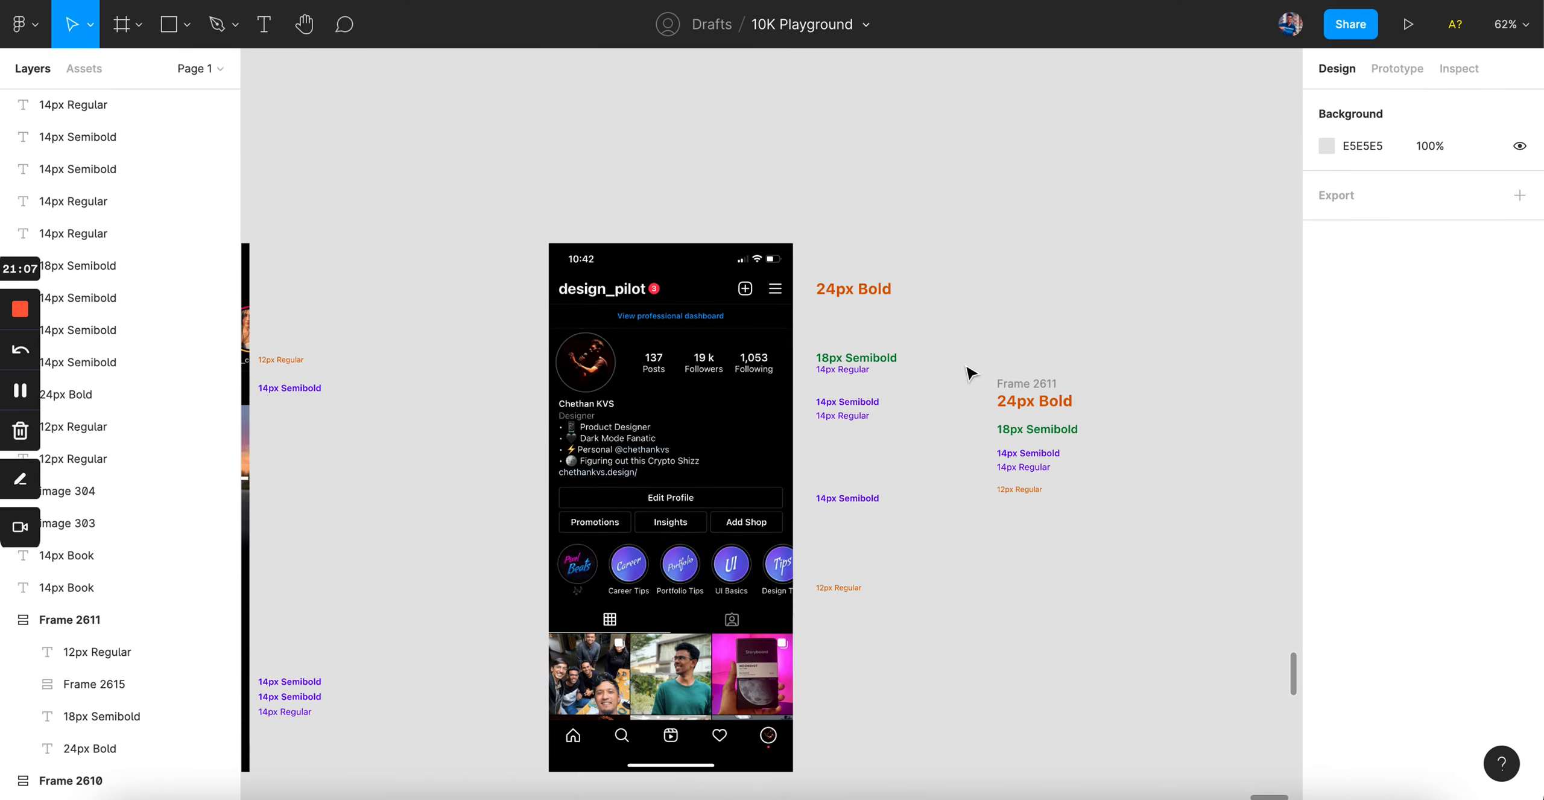
scroll(969, 373, "down", 5)
scroll(969, 372, "down", 3)
scroll(969, 373, "left", 5)
scroll(969, 373, "down", 8)
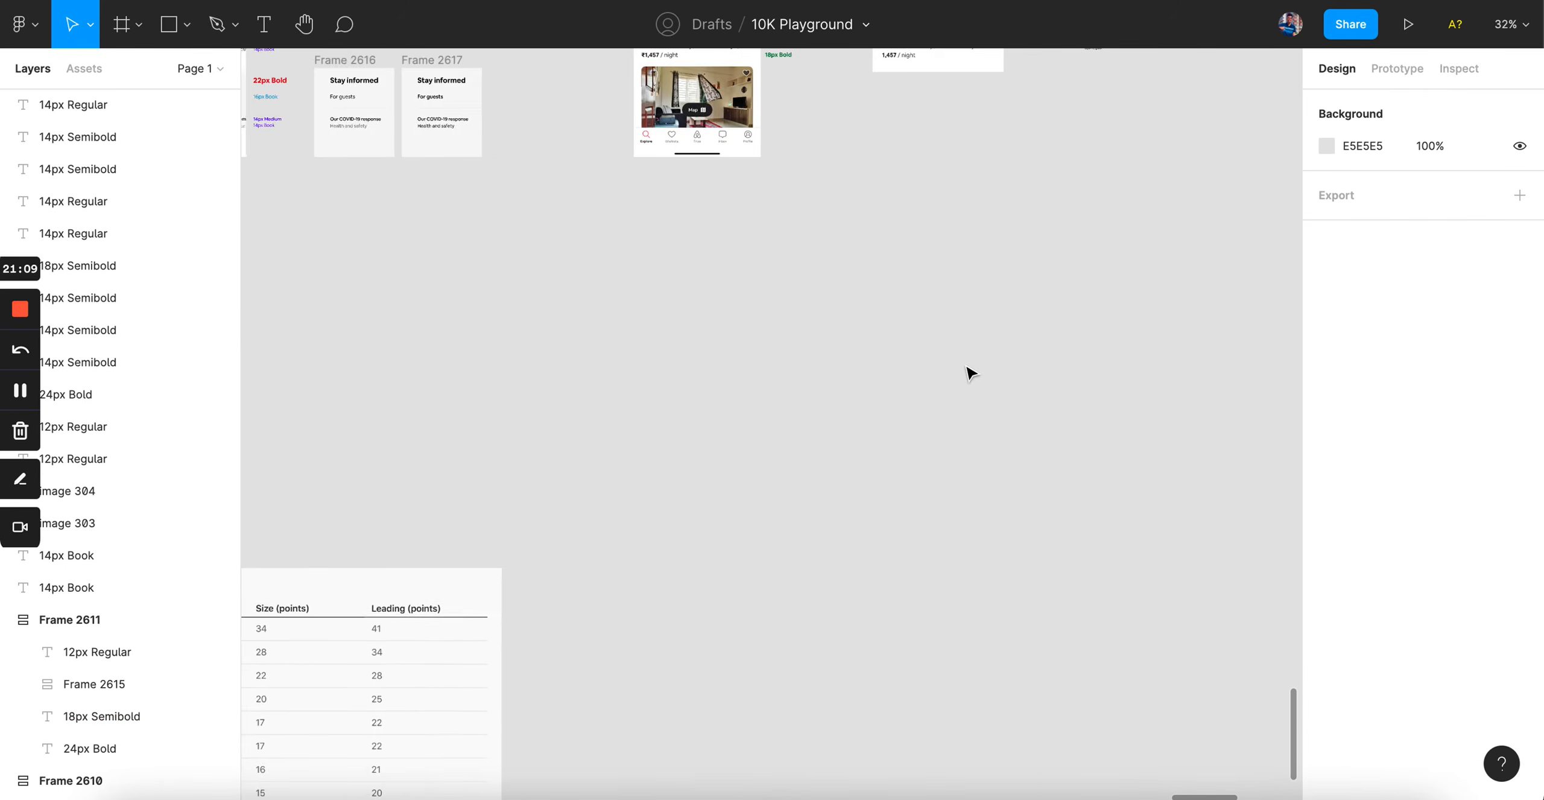
scroll(969, 373, "up", 1)
scroll(969, 373, "left", 5)
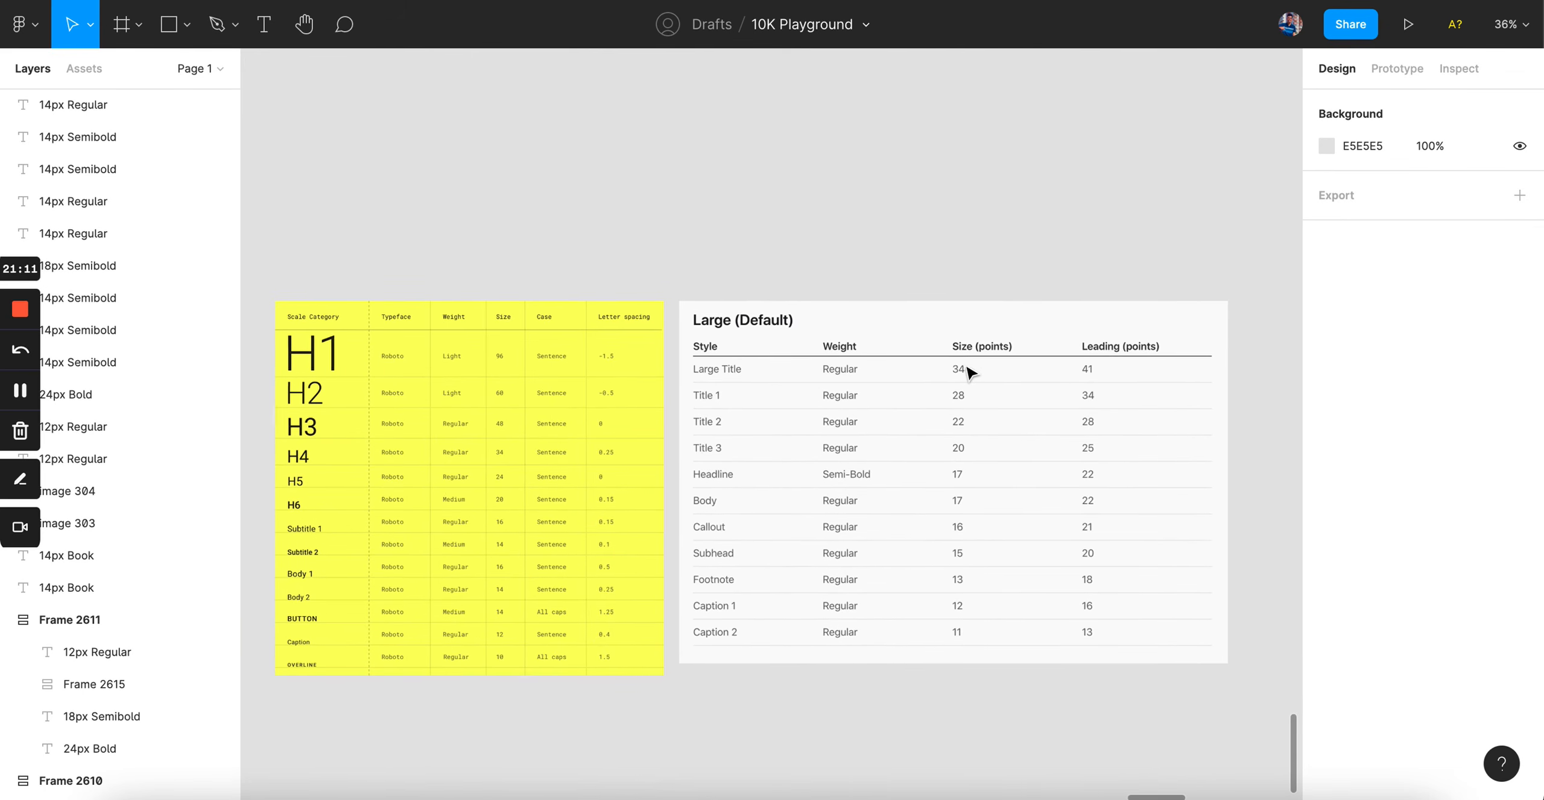
scroll(969, 373, "down", 3)
scroll(608, 457, "up", 5)
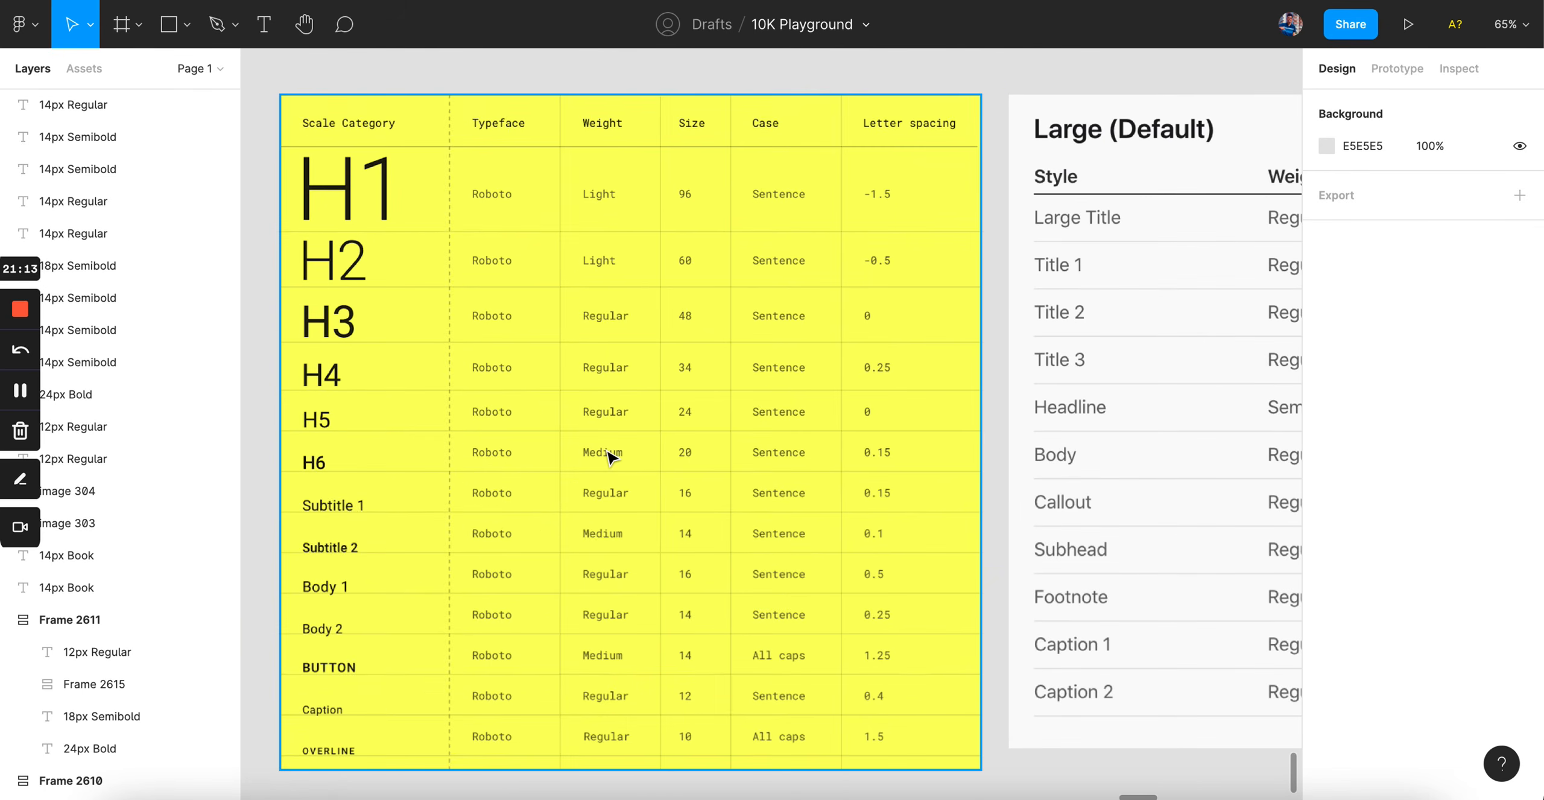
Compare the sizes and weights in the Roboto scale table, from H1 to Overline, with the Large (Default) styles
left_click(609, 456)
scroll(609, 456, "right", 6)
left_click(797, 420)
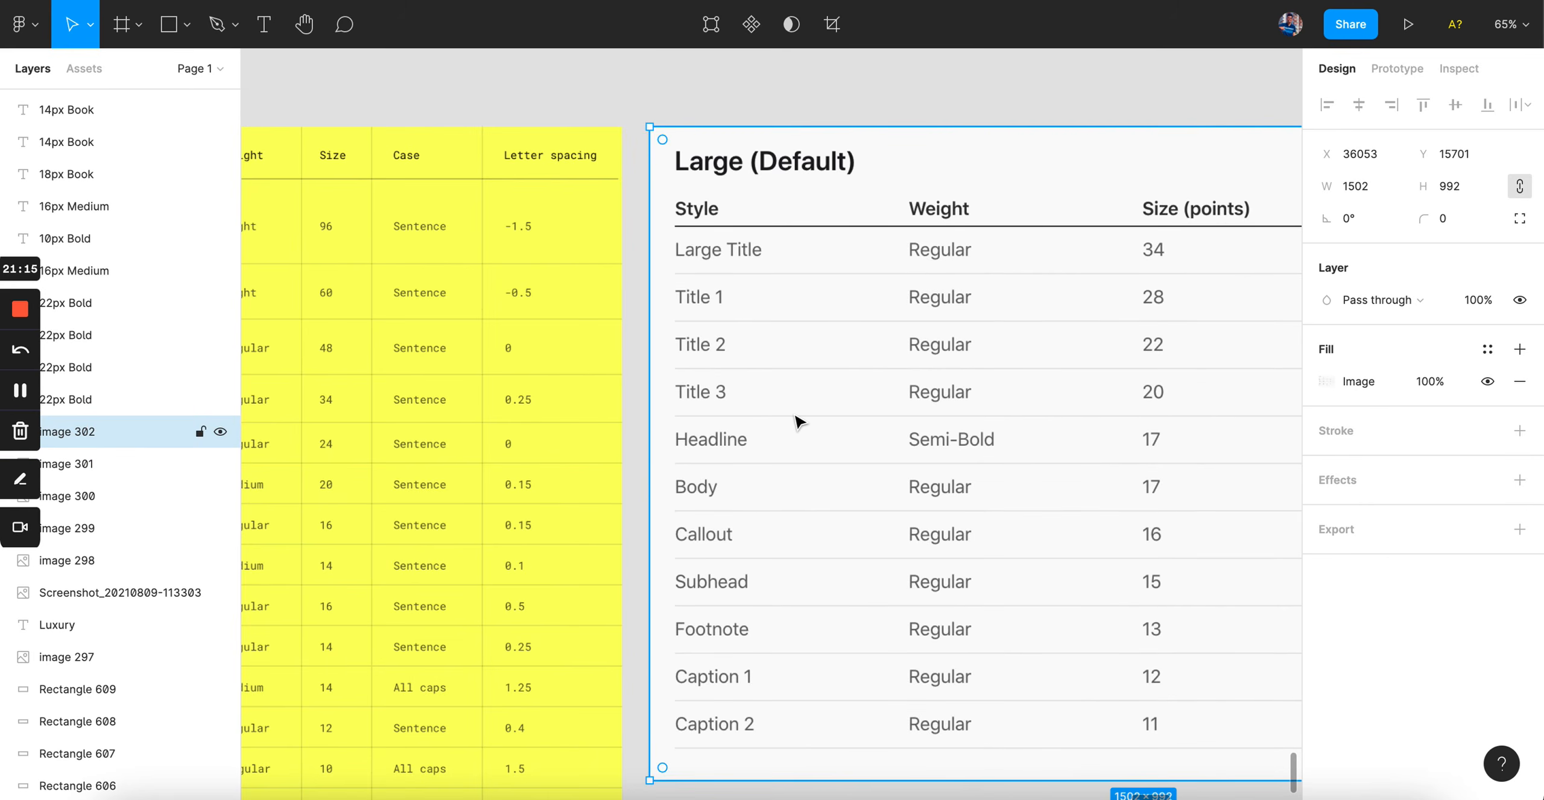
scroll(797, 421, "left", 6)
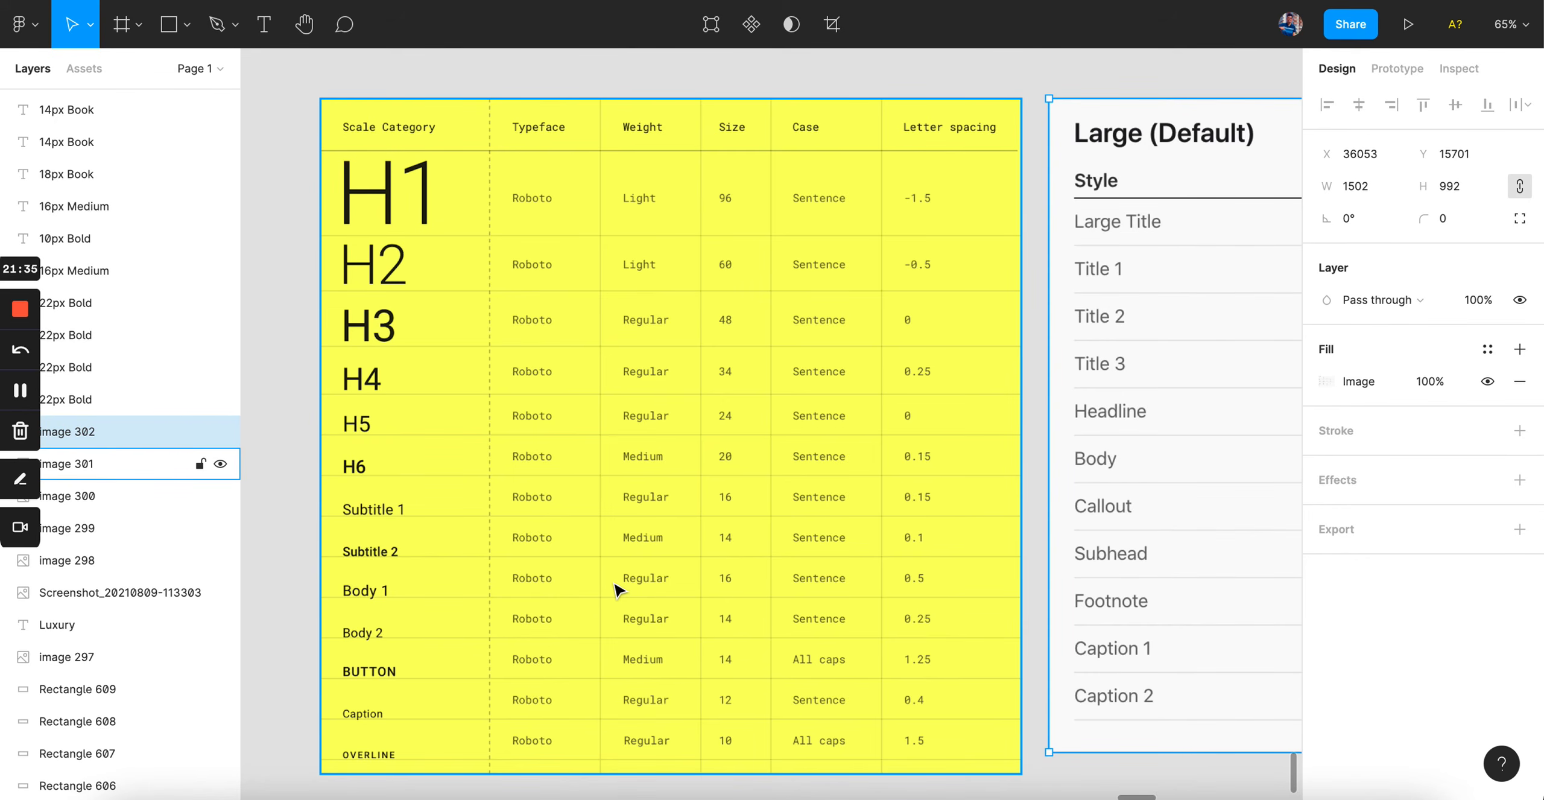
scroll(619, 588, "up", 3)
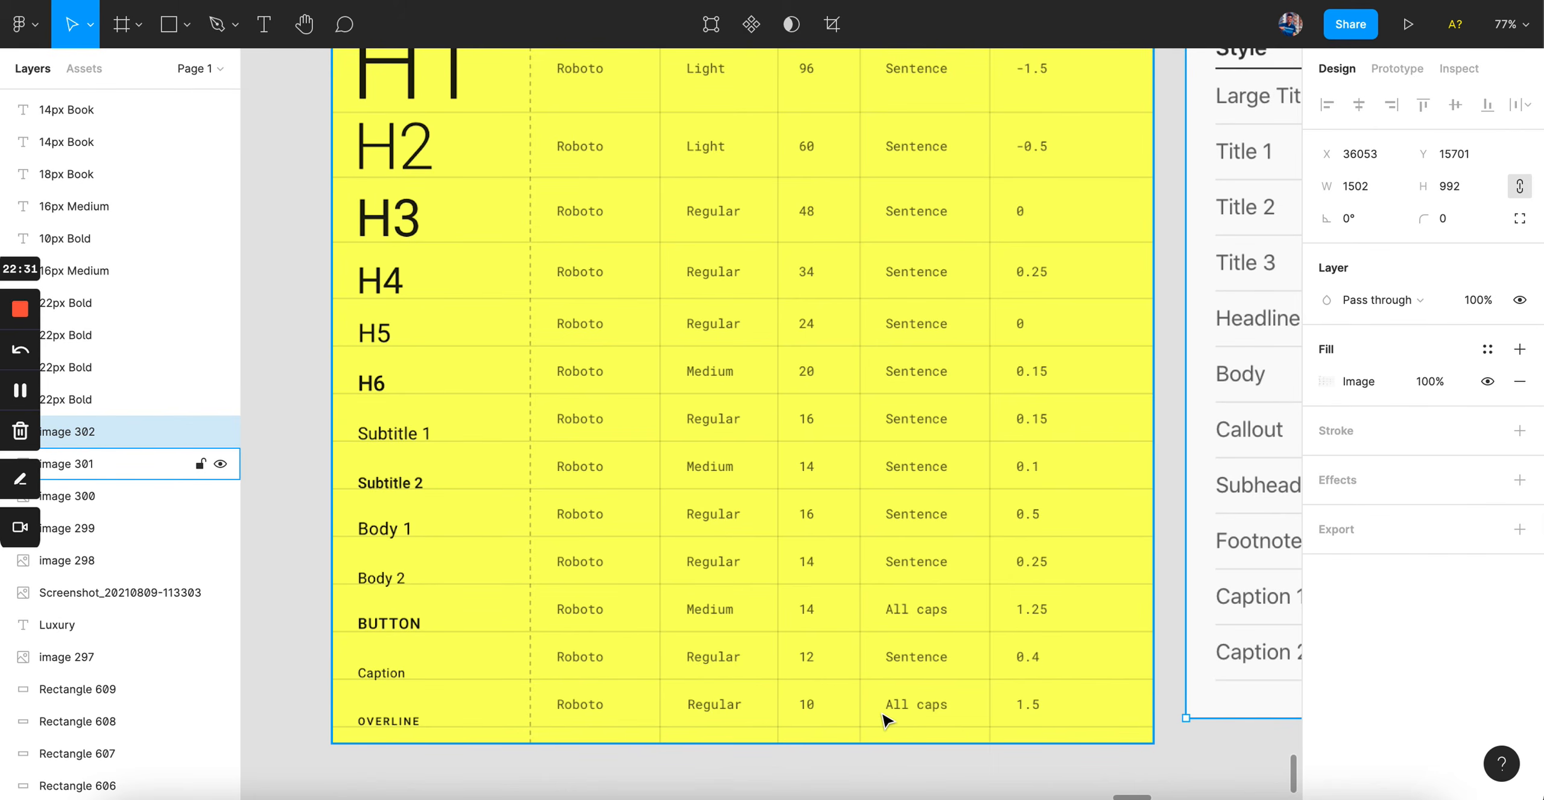
scroll(886, 720, "up", 3)
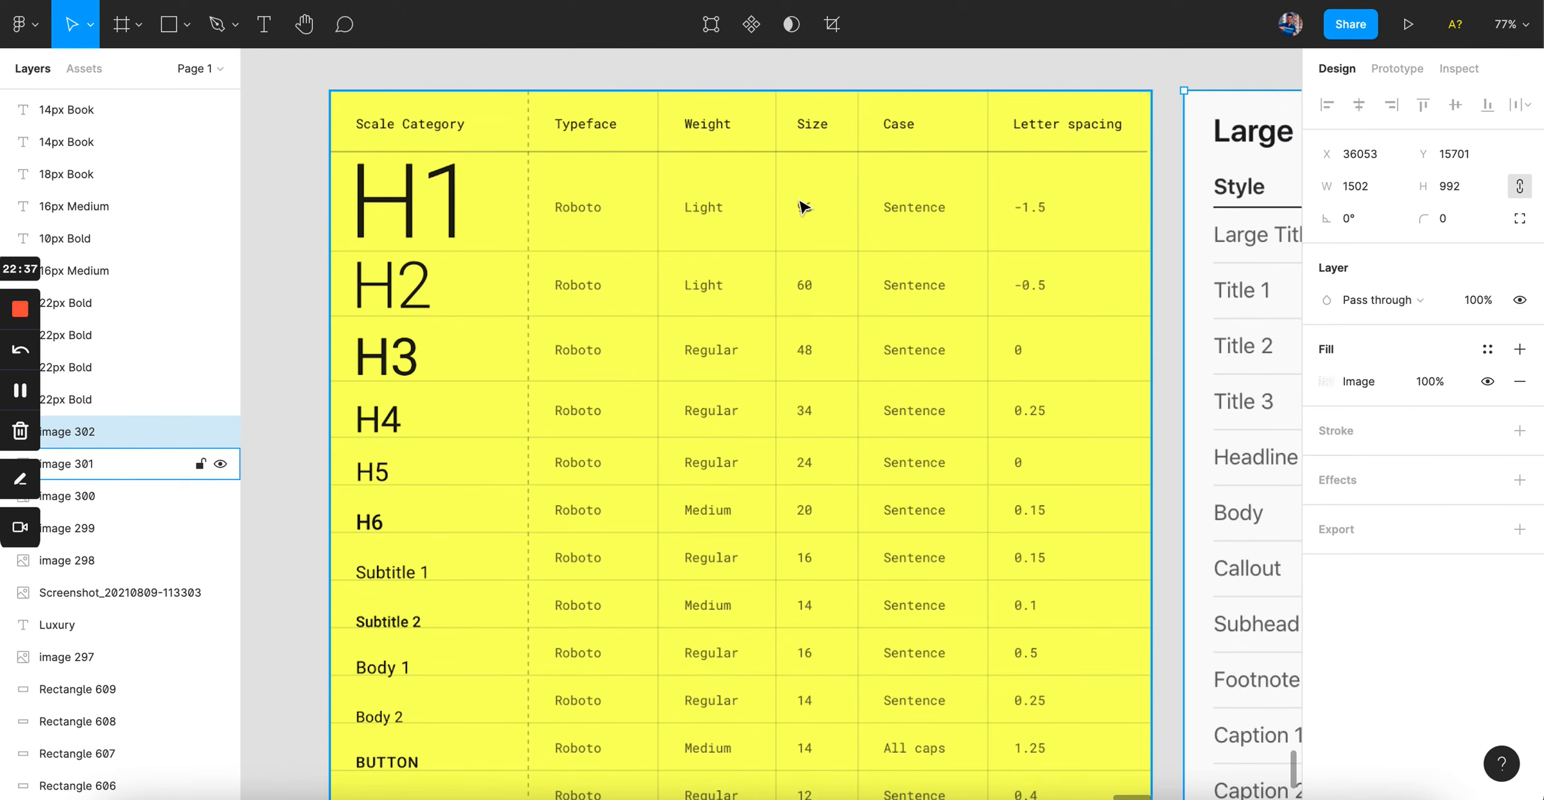
scroll(821, 478, "up", 3)
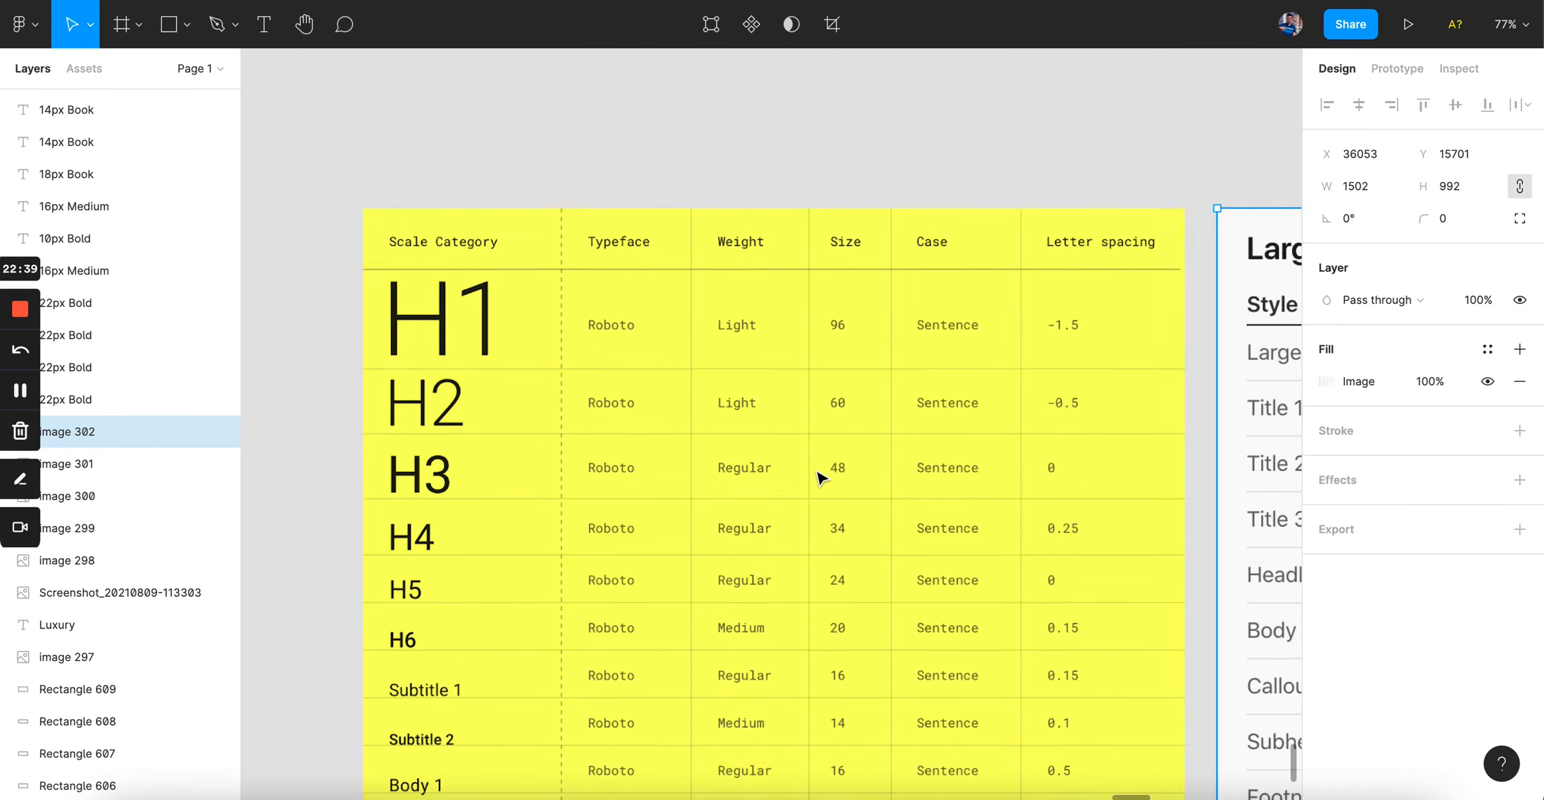
Return to the Airbnb Explore screenshot and view its 16px Medium, 10px Bold and 10px Regular labels
scroll(821, 479, "down", 3)
scroll(822, 479, "up", 10)
scroll(822, 479, "down", 3)
scroll(786, 381, "up", 6)
scroll(858, 362, "down", 20)
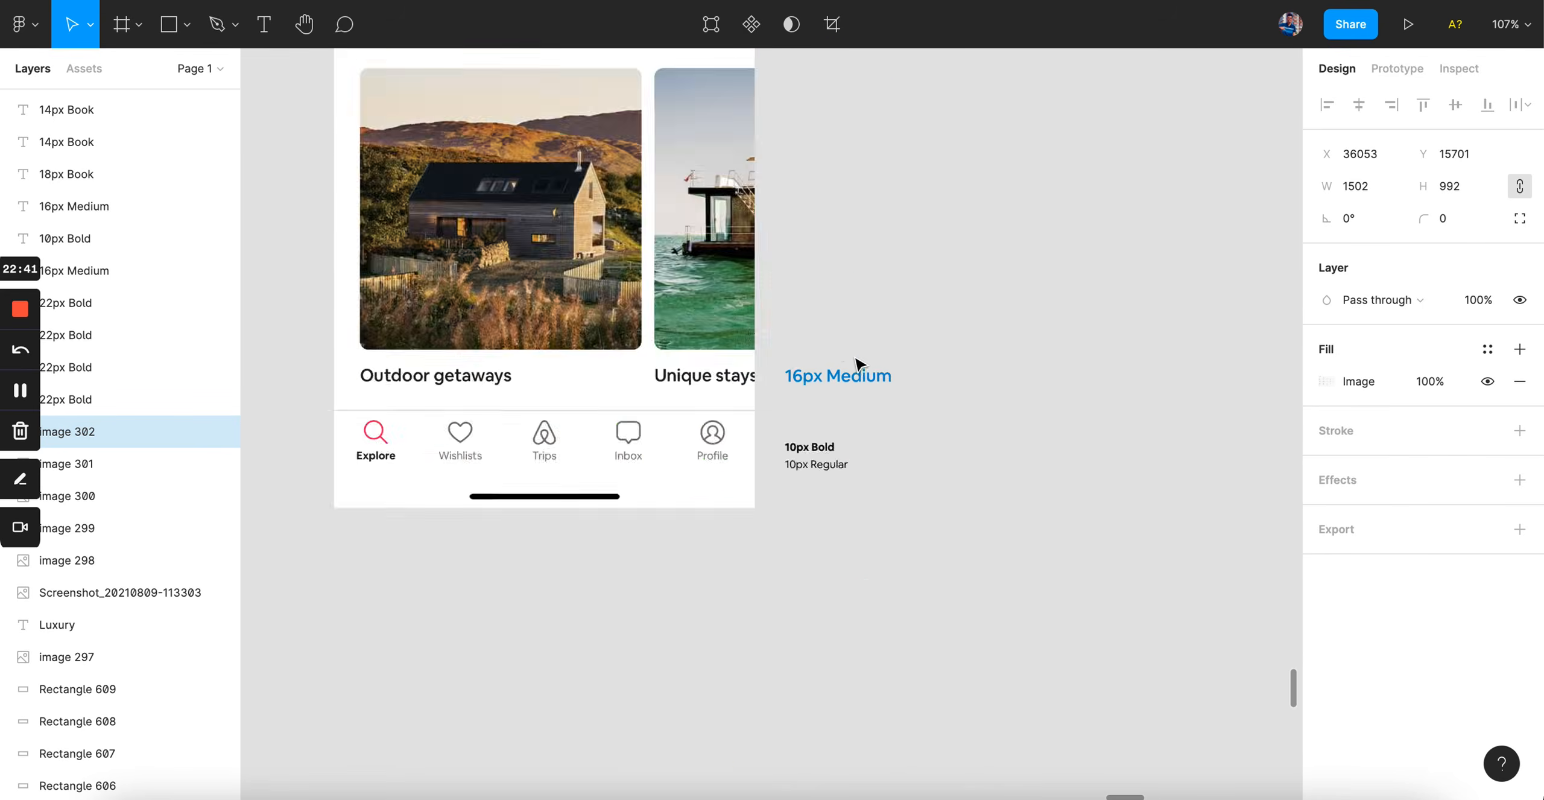
Compare the Roboto scale table with the sizes, weights and leading in the Large (Default) table
scroll(858, 362, "down", 3)
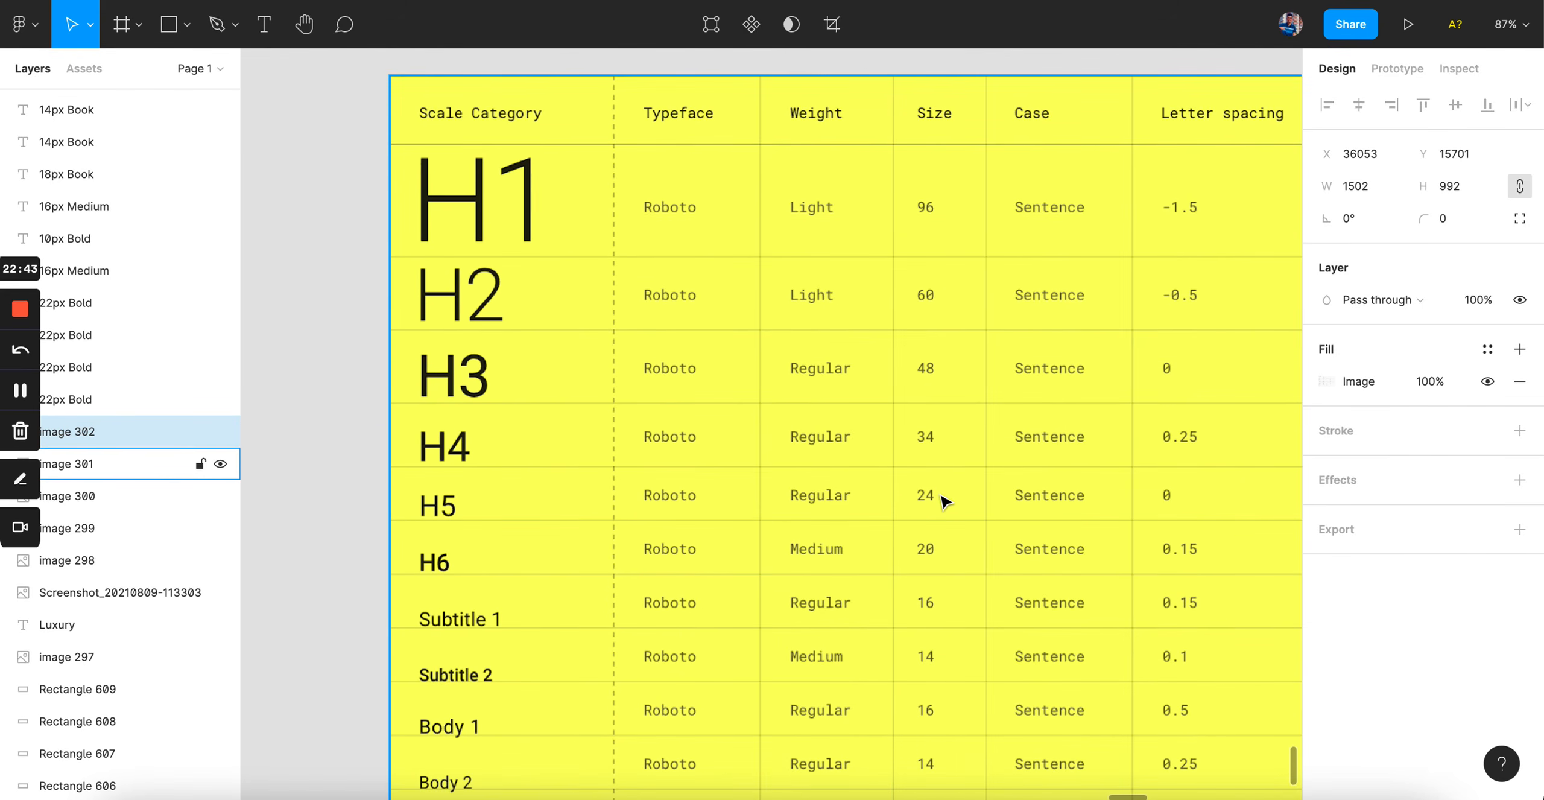
scroll(931, 476, "down", 2)
scroll(930, 477, "right", 2)
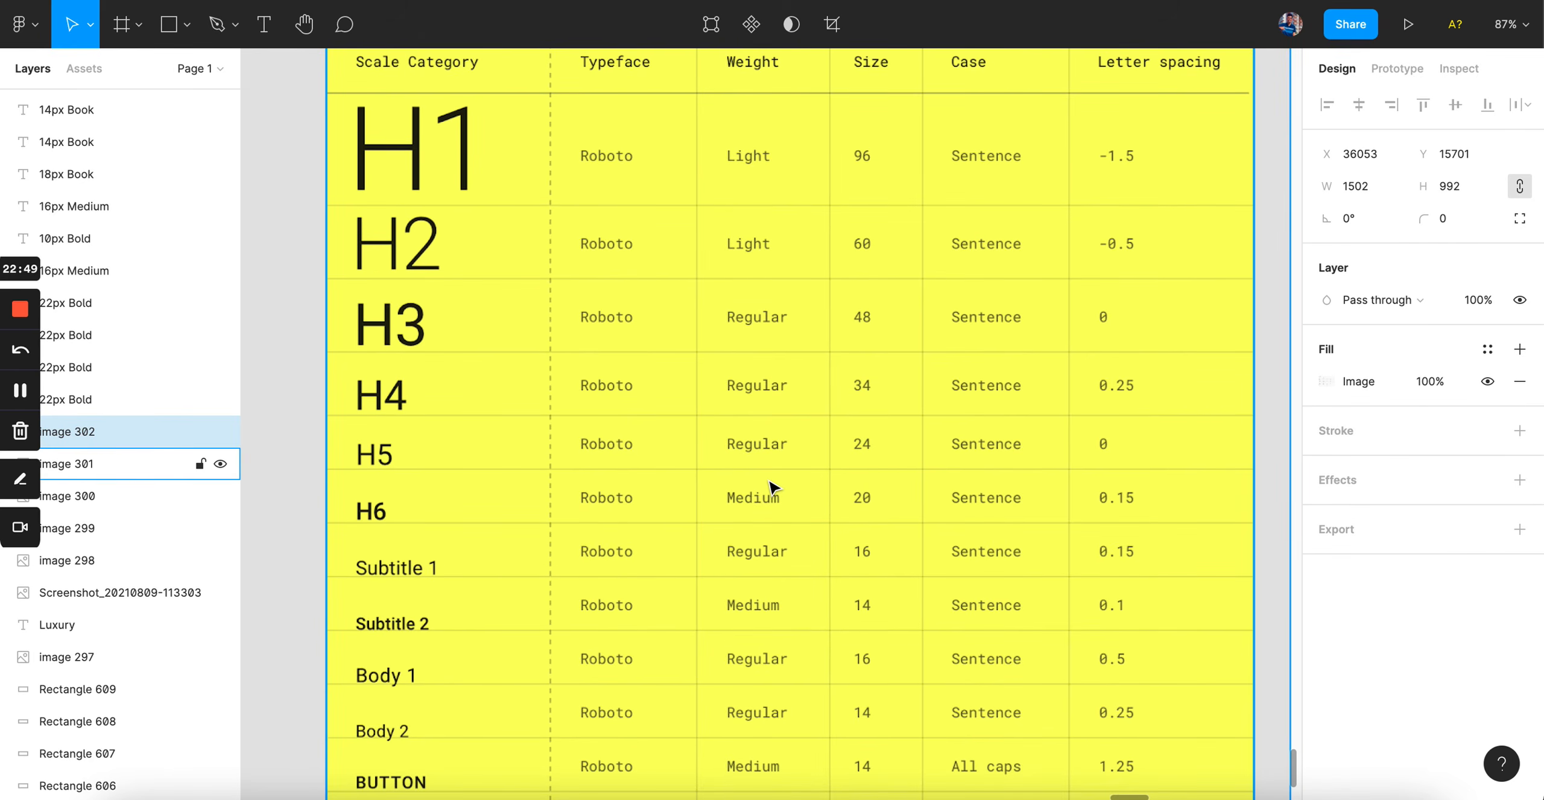
scroll(771, 488, "down", 2)
scroll(770, 488, "right", 1)
key("shift+2")
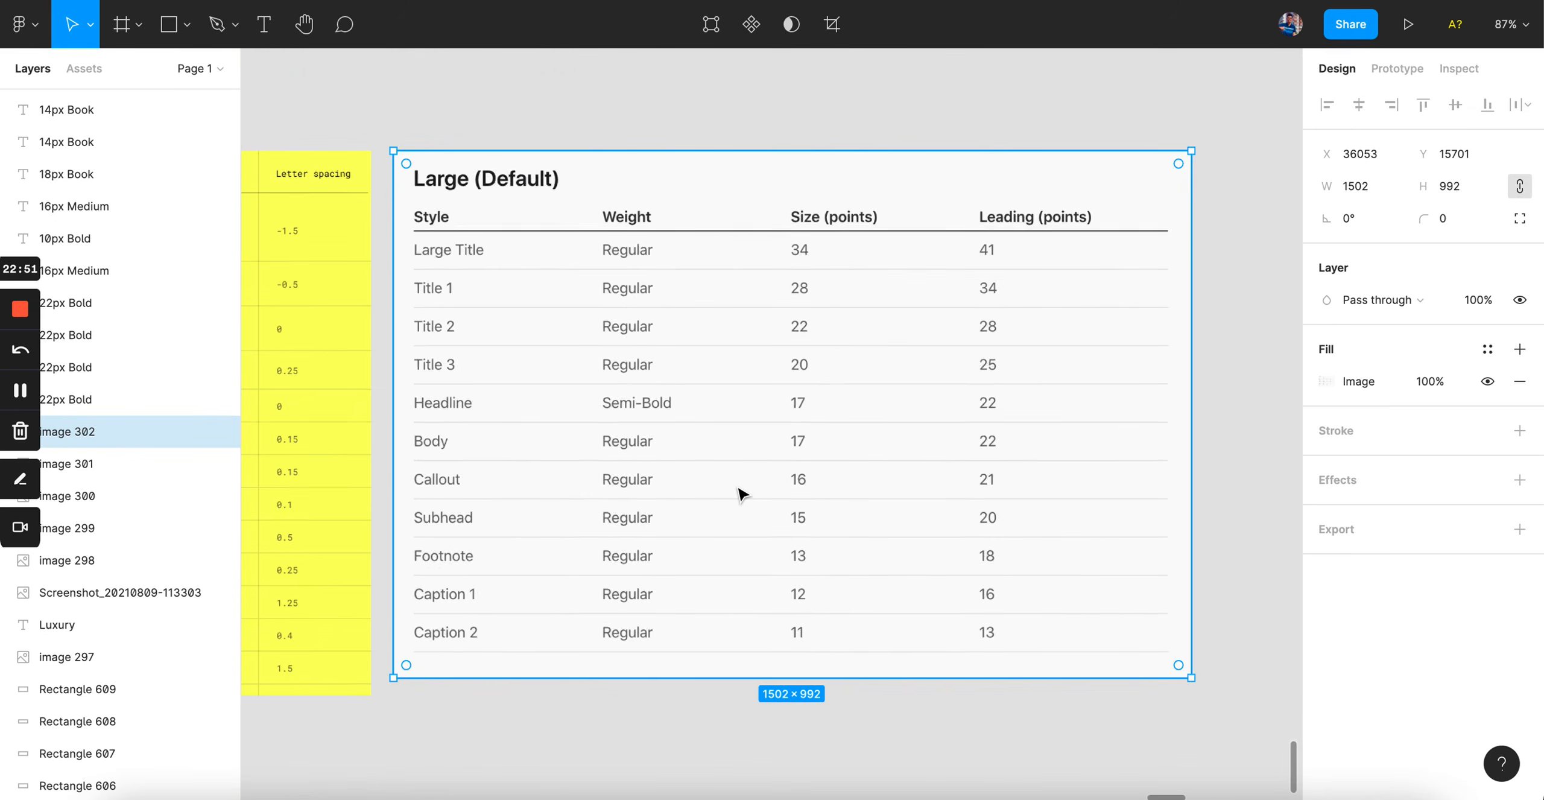
scroll(742, 494, "up", 3)
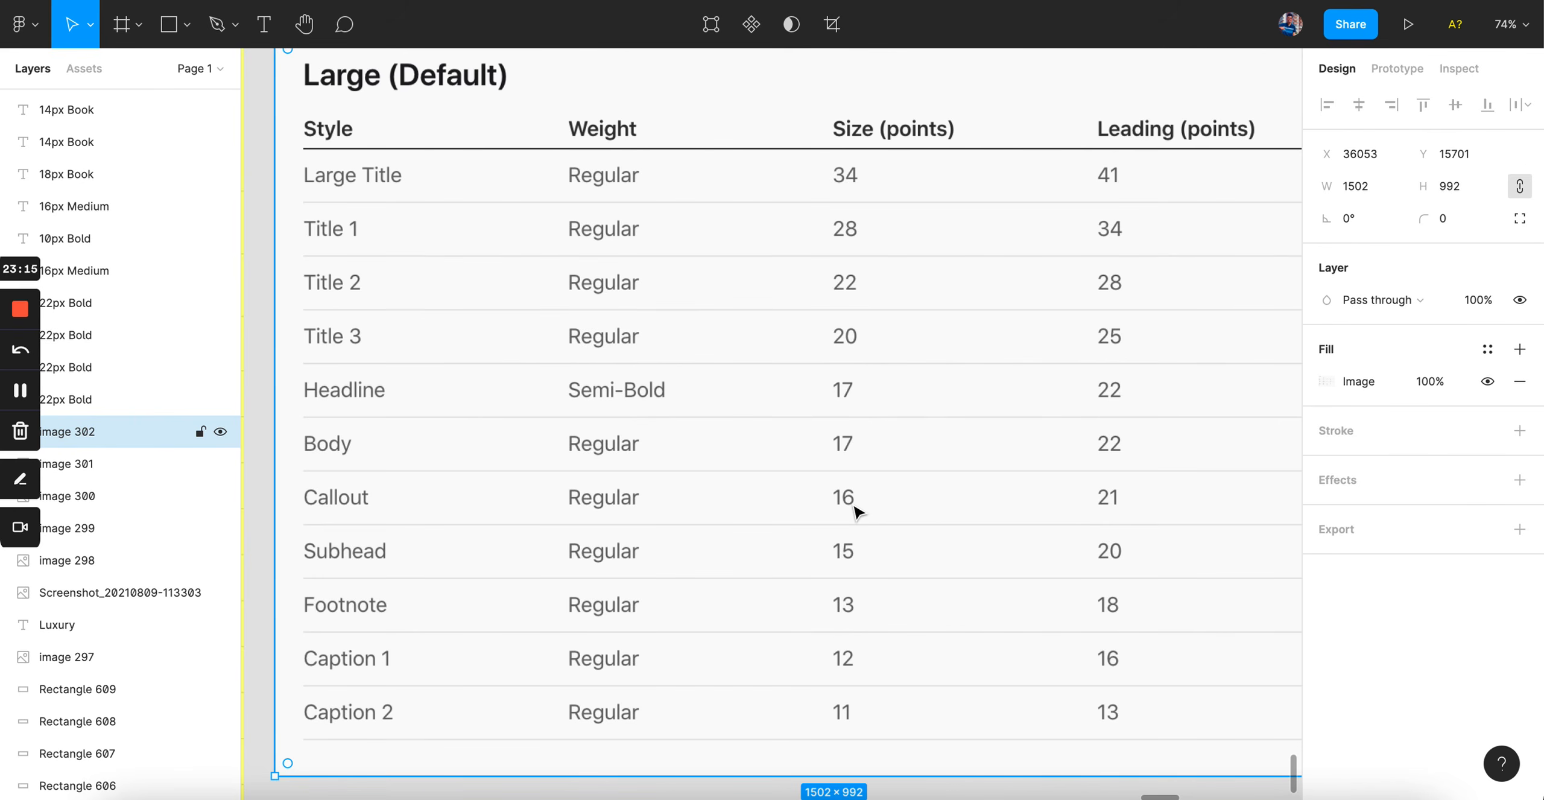
Review the annotated Airbnb screens and their summary type scale, from 22px Bold down to 10px Regular
scroll(856, 511, "down", 5)
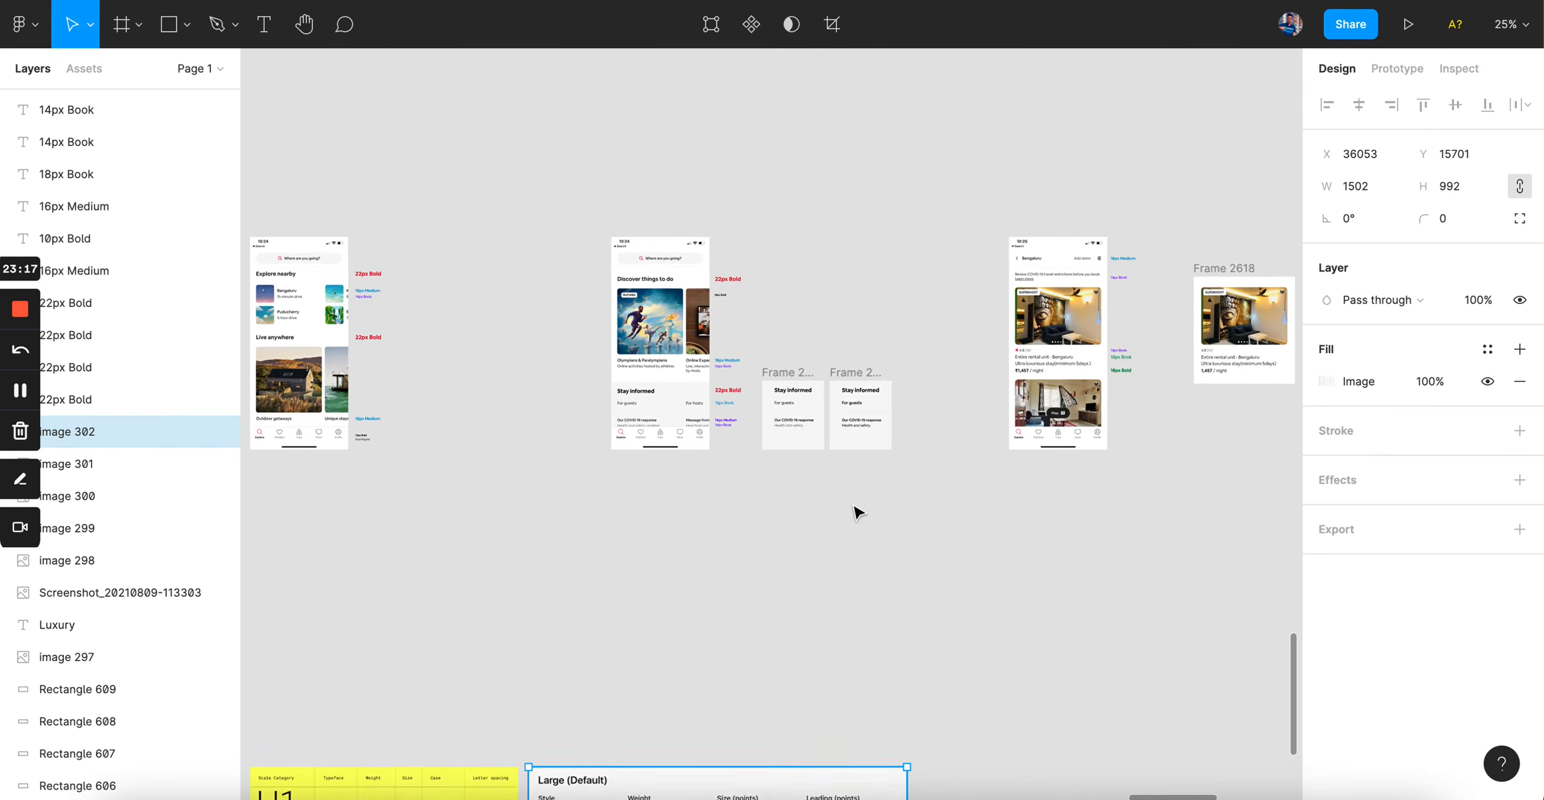
scroll(734, 468, "up", 10)
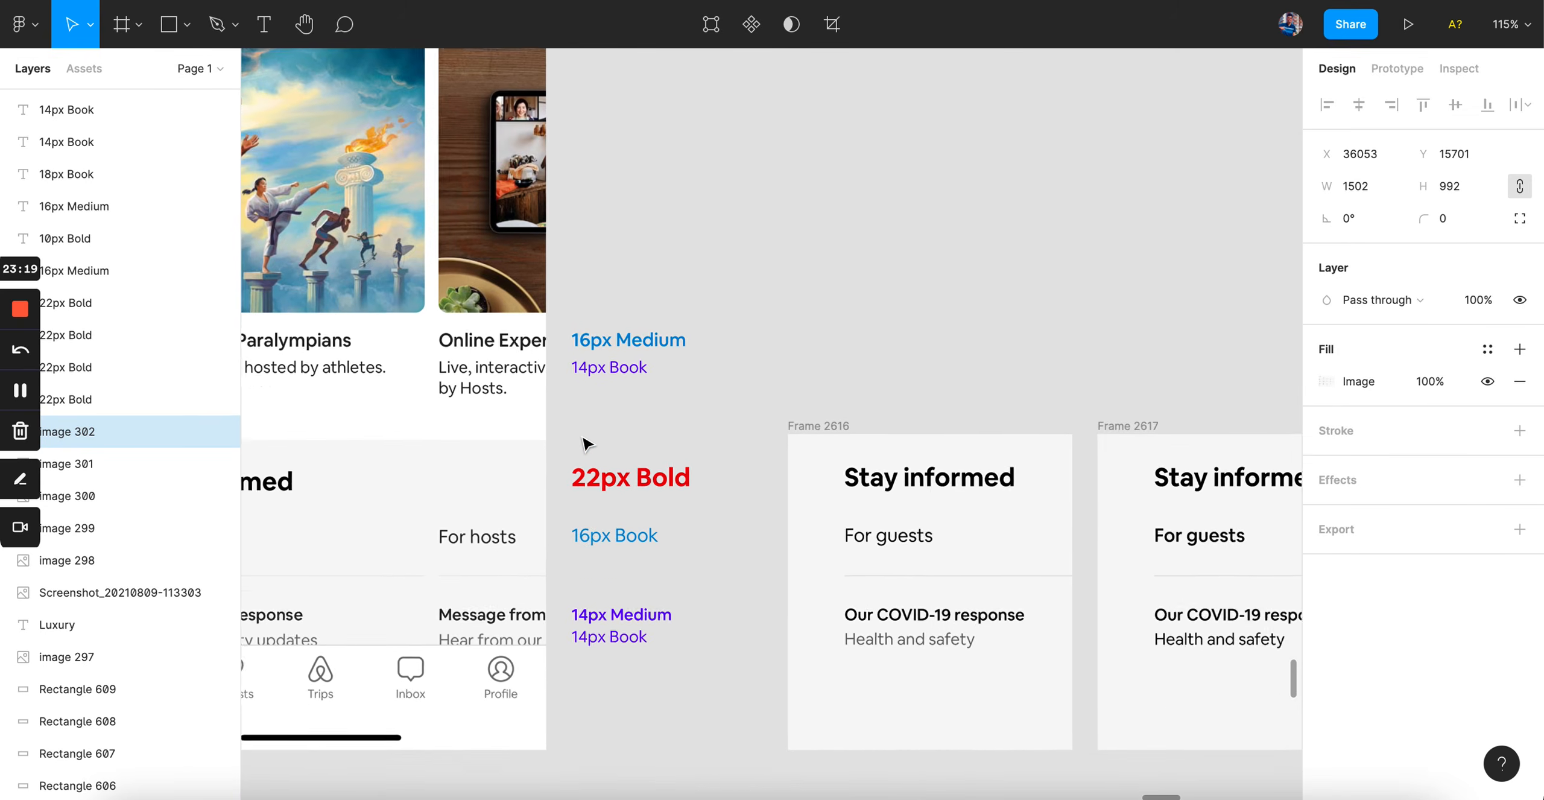
scroll(585, 443, "down", 5)
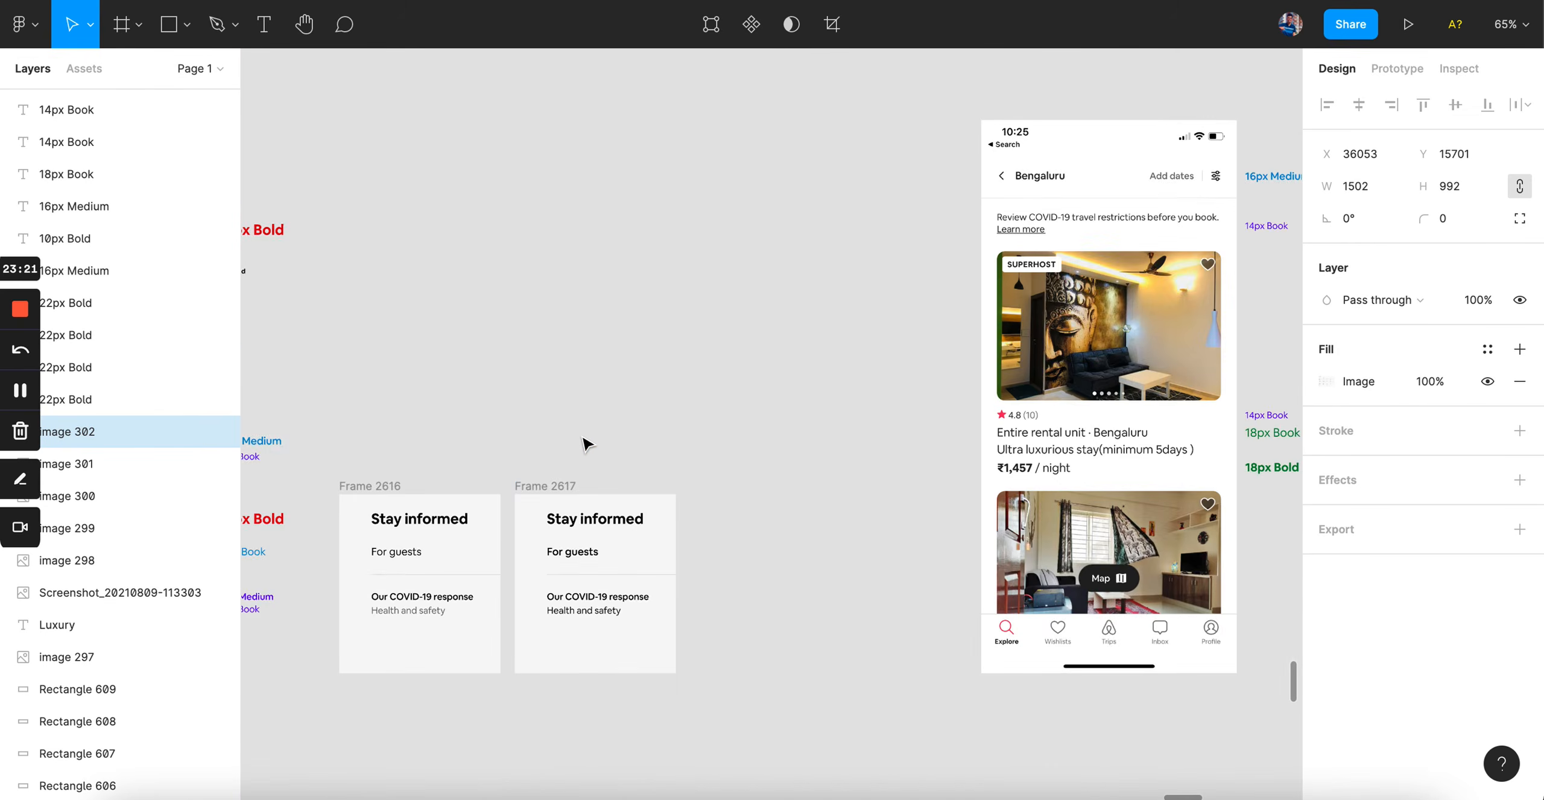
scroll(585, 442, "right", 10)
scroll(785, 352, "up", 8)
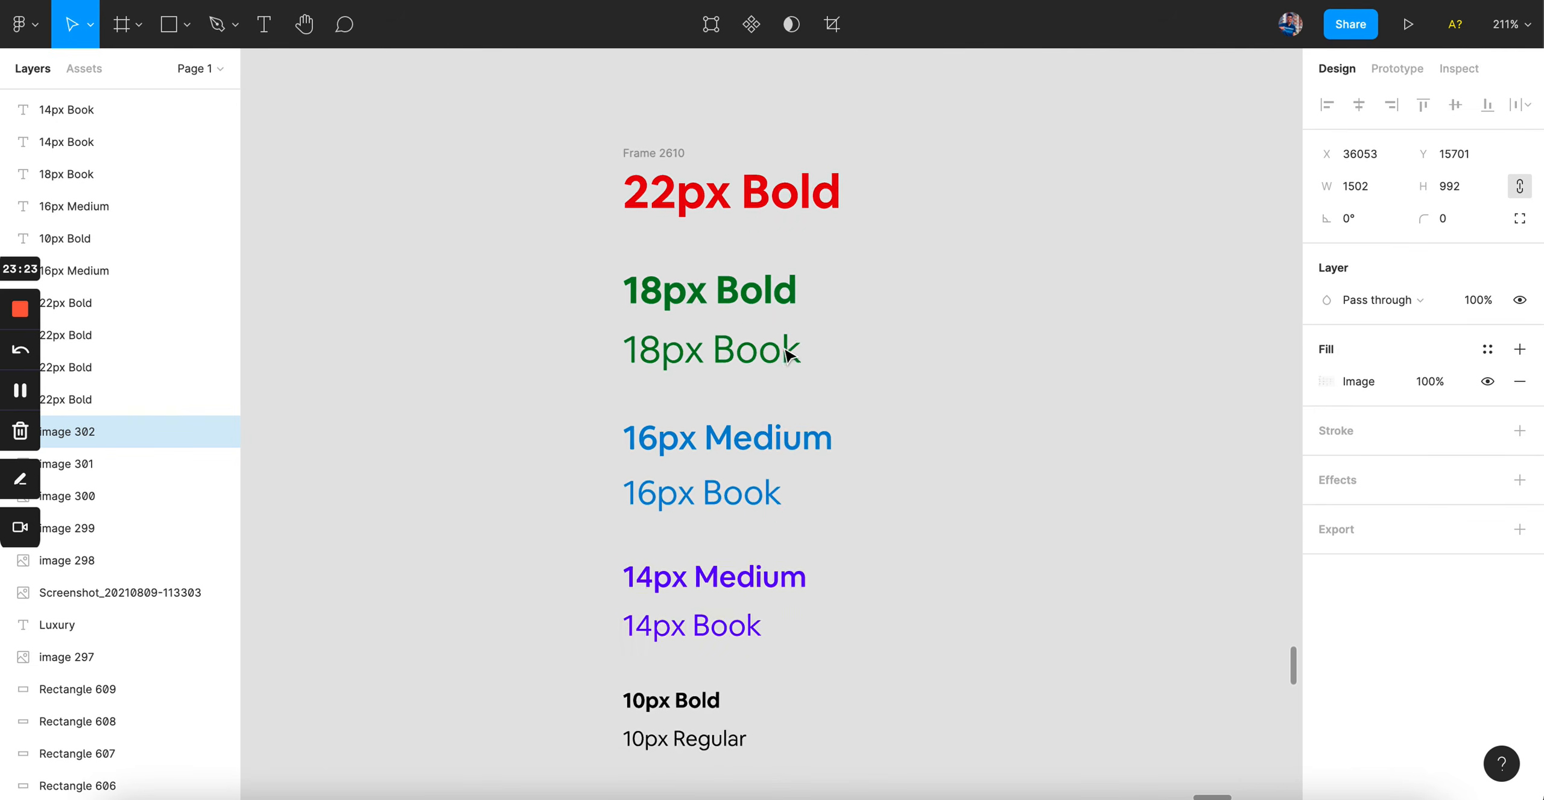
scroll(785, 351, "down", 2)
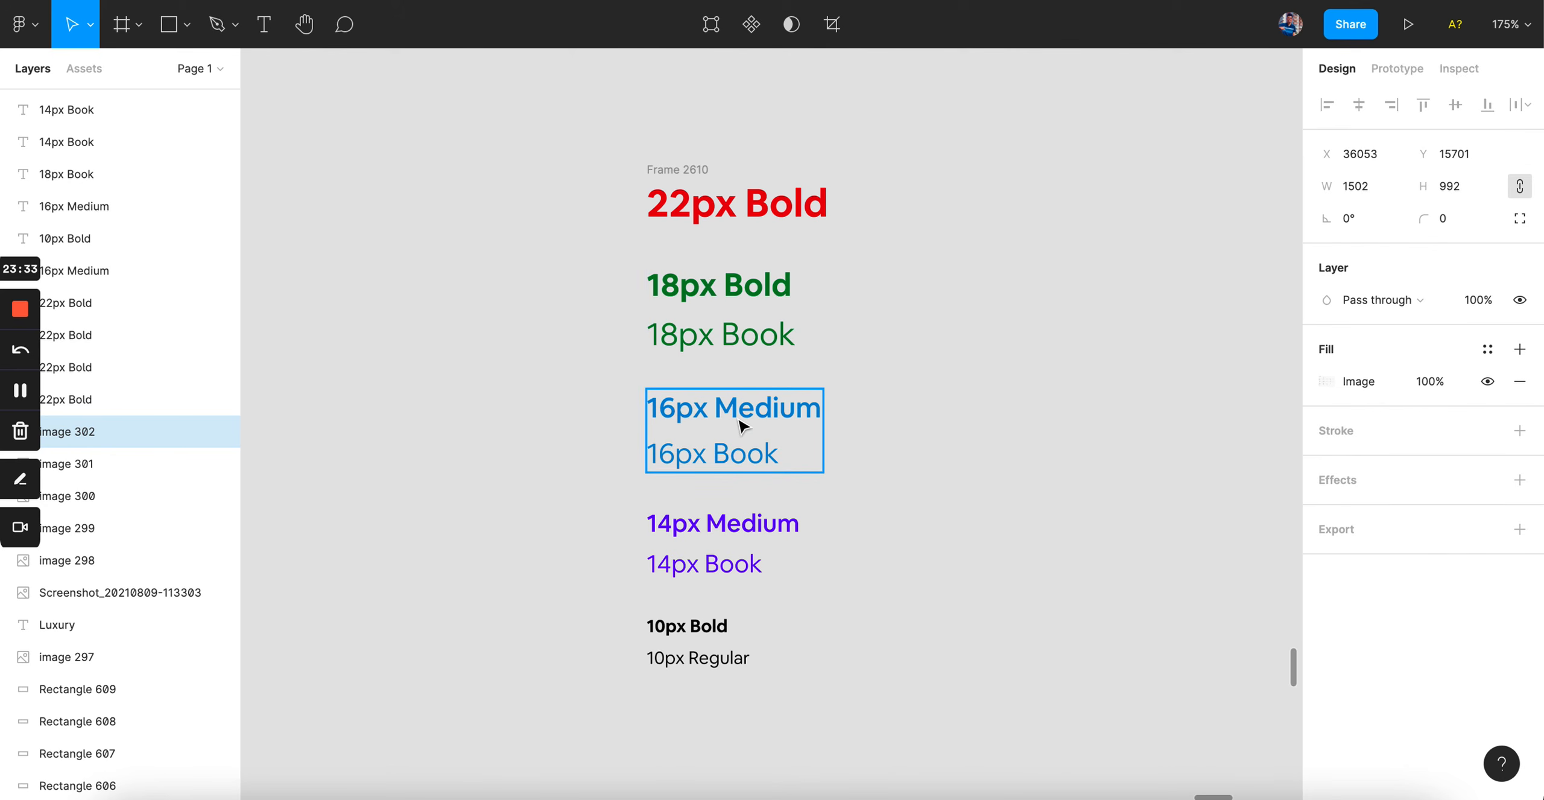
View the Instagram profile's summary type scale, from 24px Bold down to 12px Regular
scroll(739, 421, "down", 5)
scroll(739, 420, "right", 20)
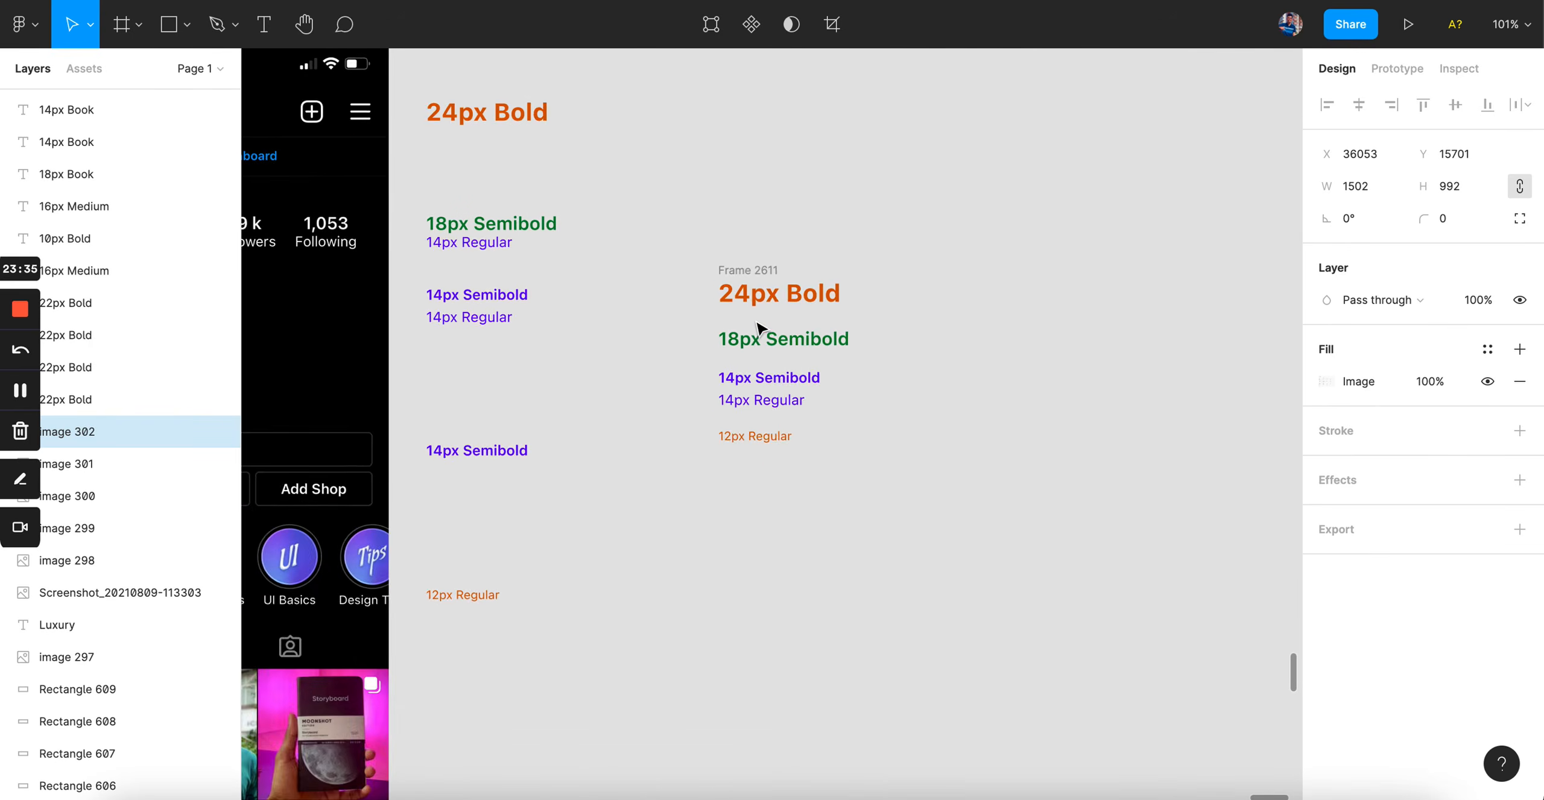
scroll(758, 327, "up", 5)
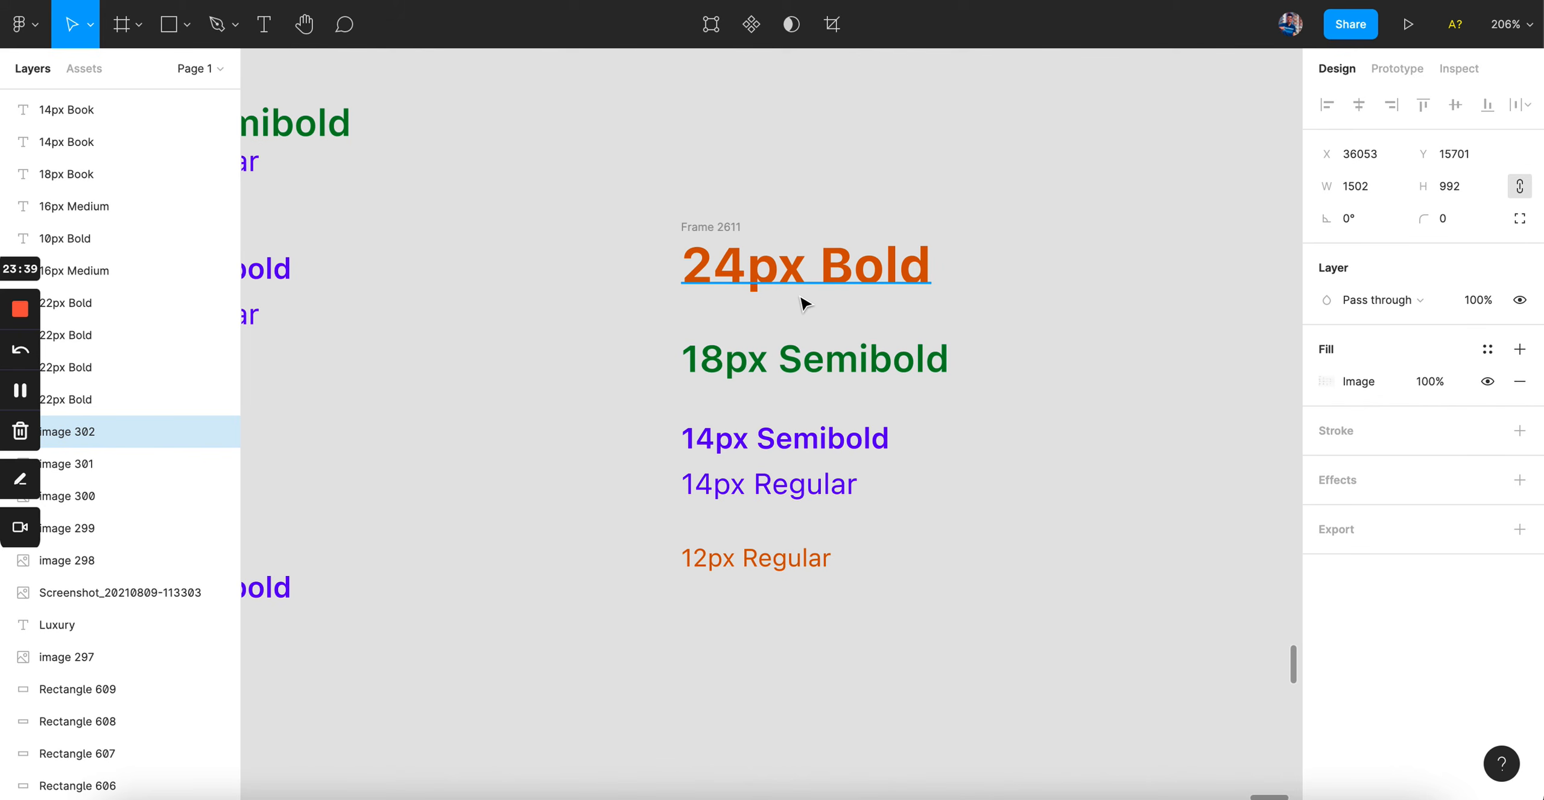
Return to the Large (Default) table and examine its styles from Large Title to Caption 2
scroll(804, 301, "down", 6)
scroll(804, 302, "down", 10)
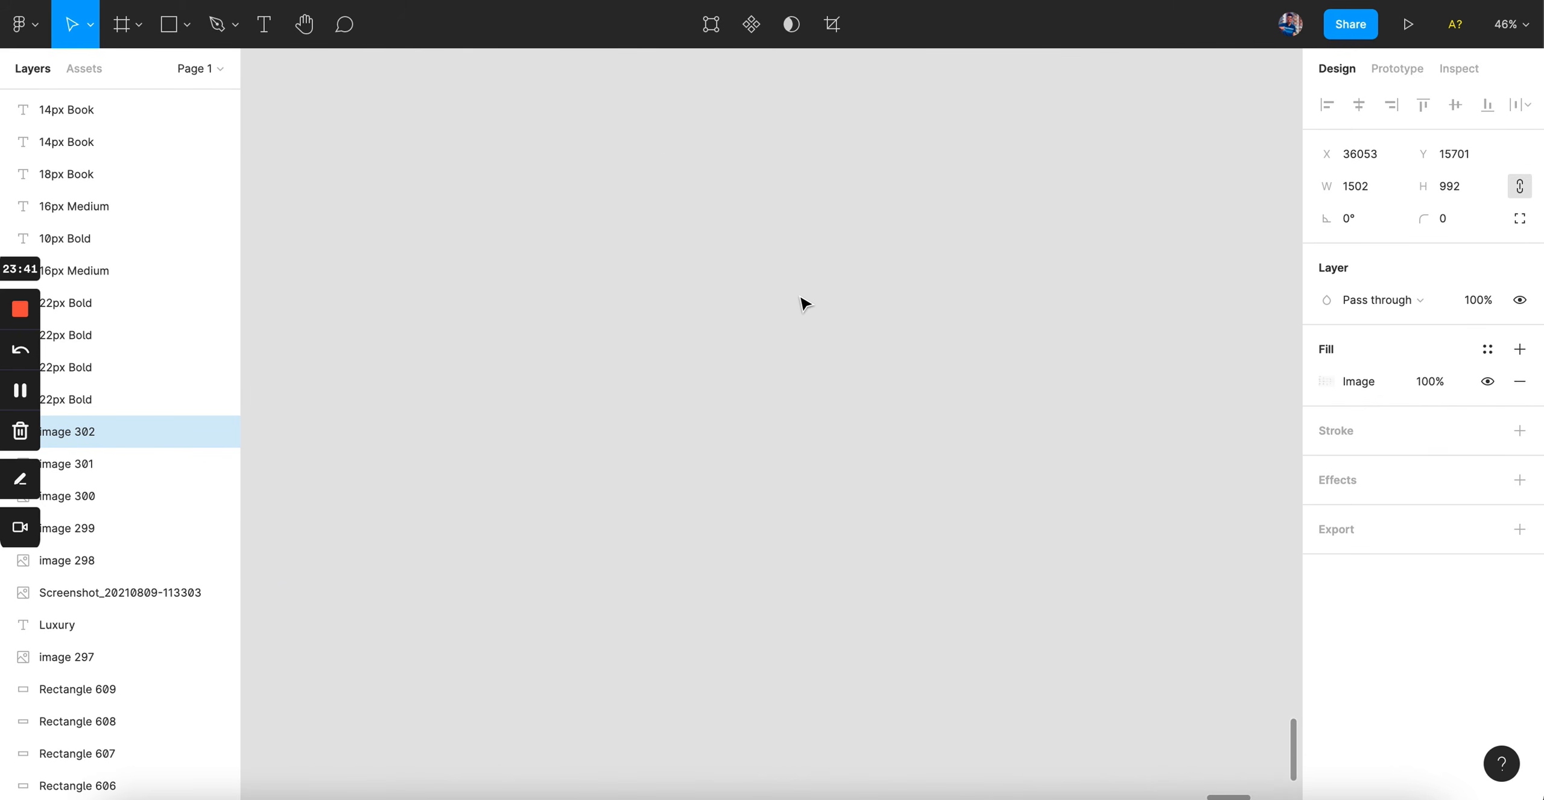
scroll(804, 303, "left", 10)
scroll(755, 262, "up", 4)
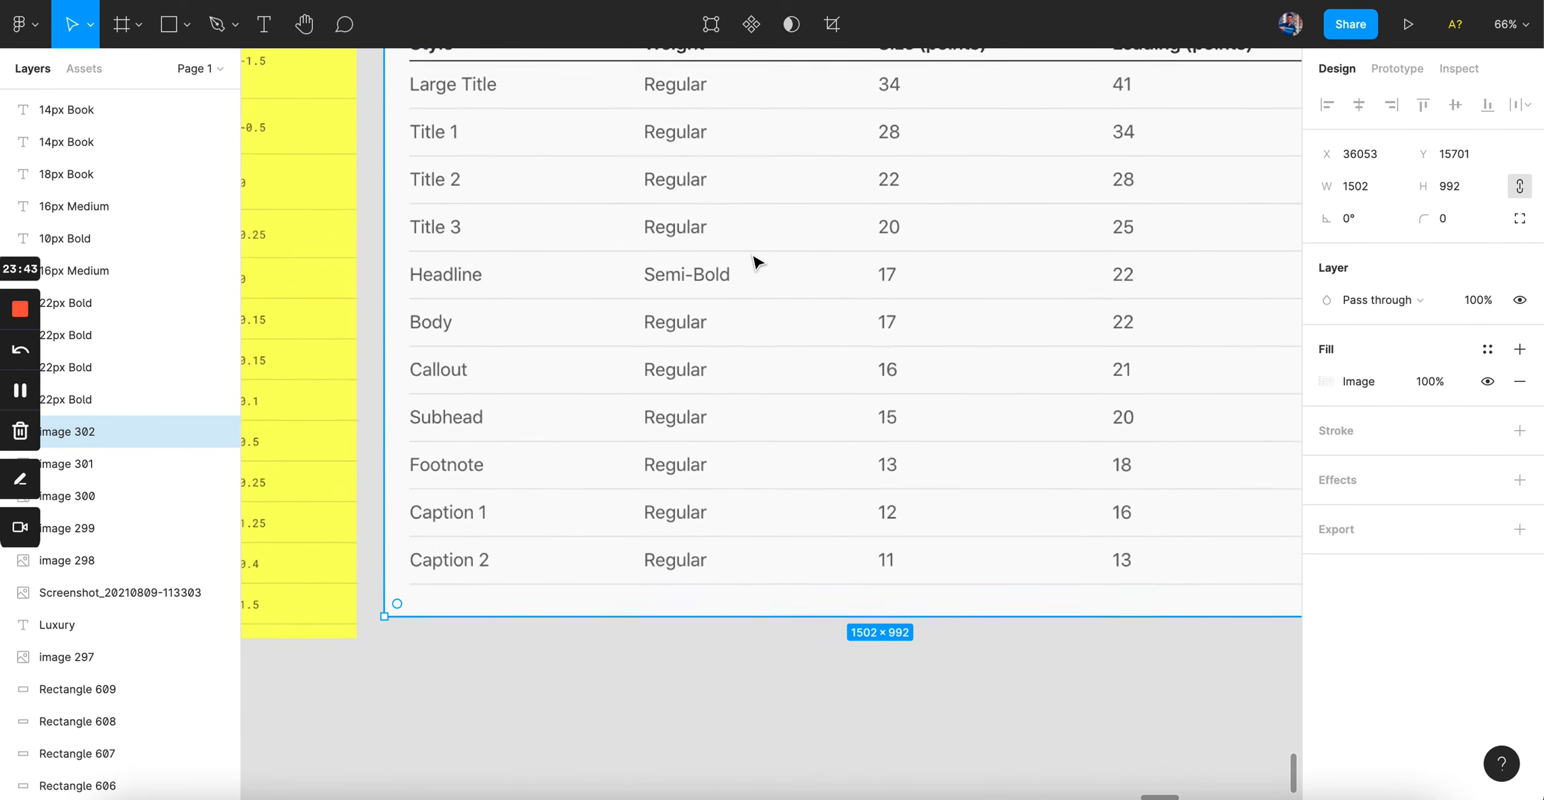
scroll(872, 344, "up", 3)
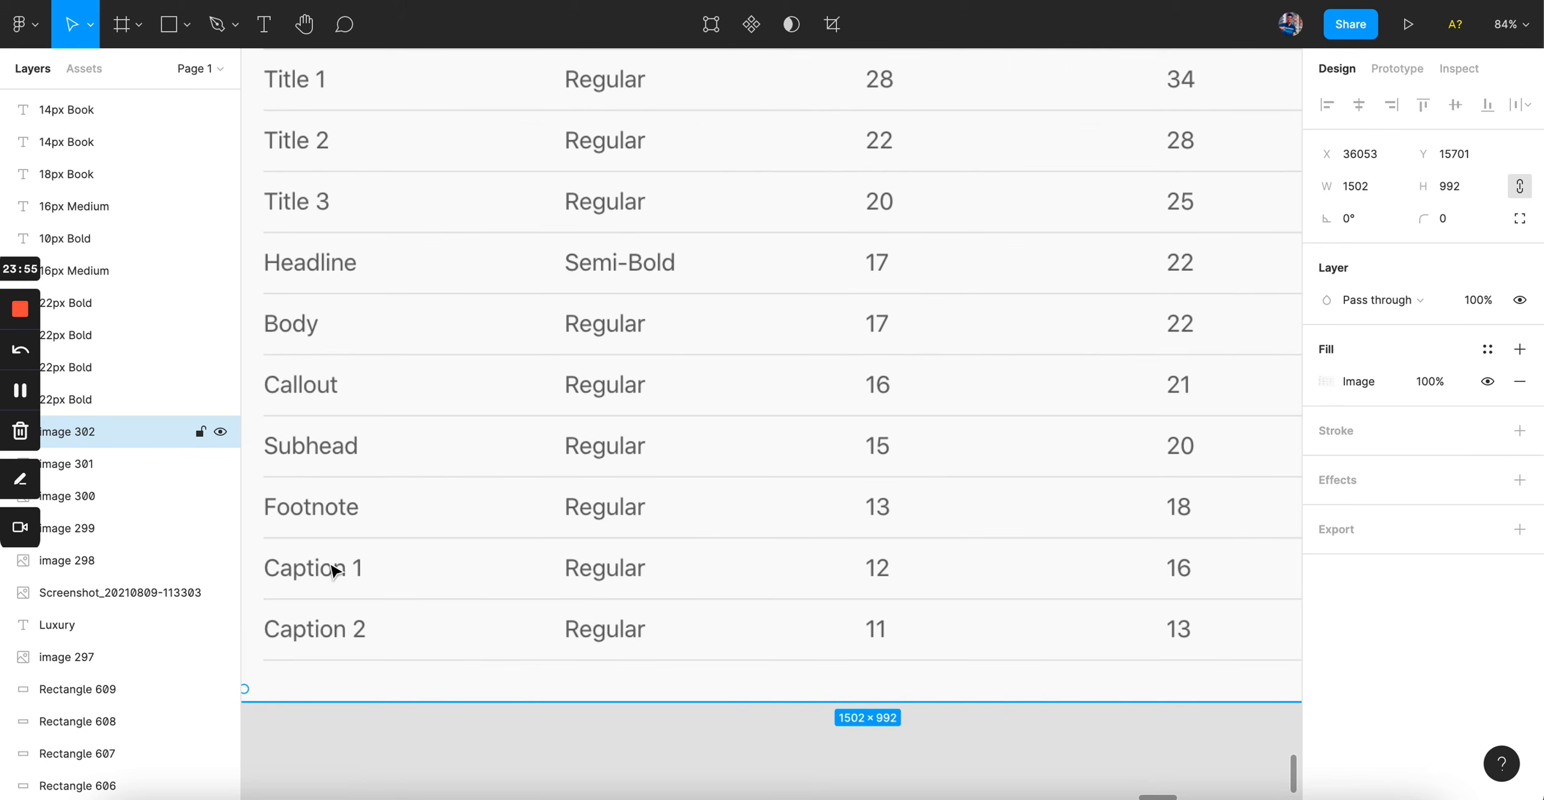
scroll(333, 570, "down", 3)
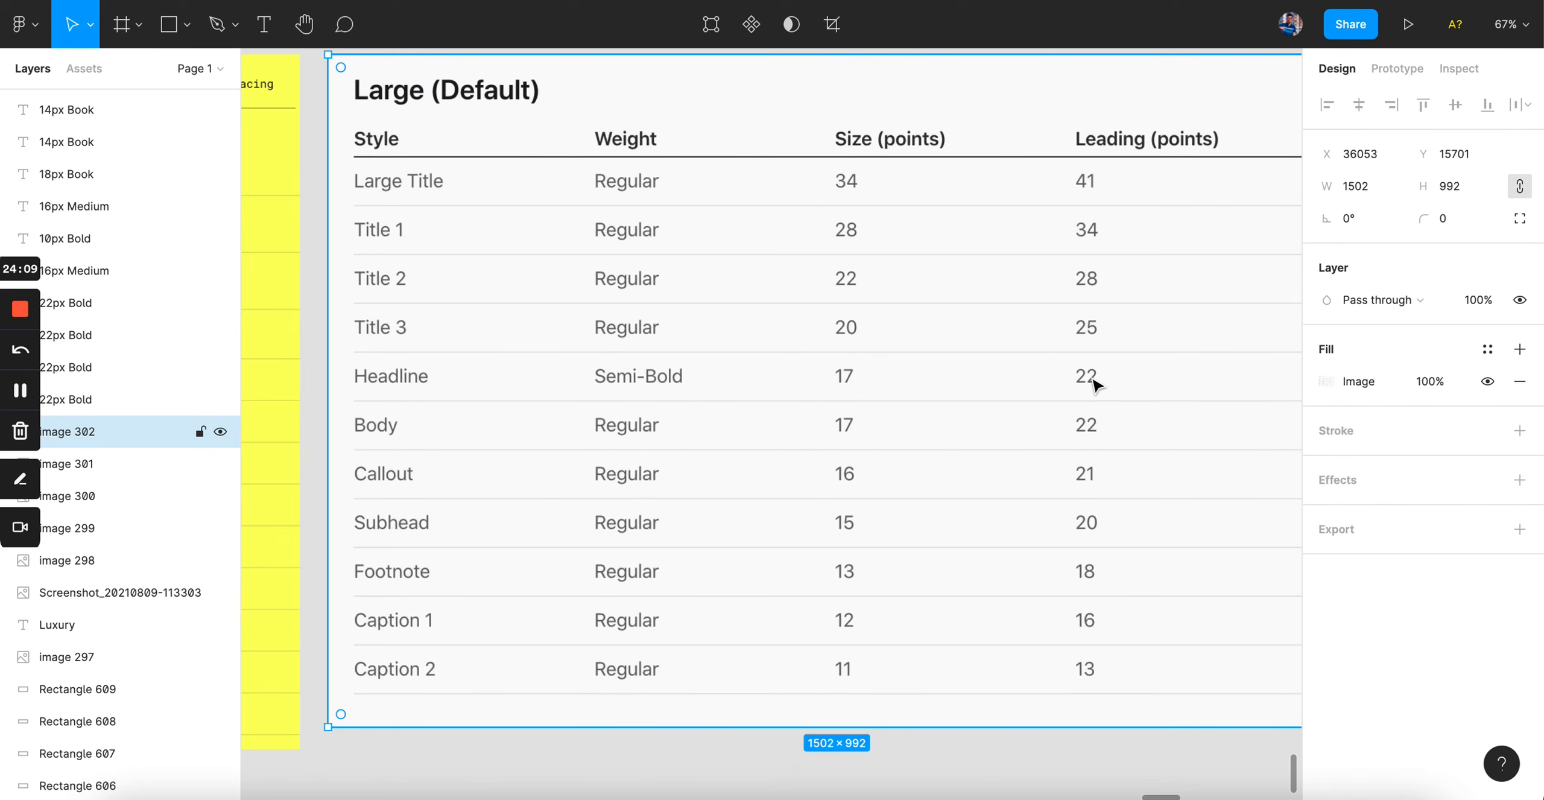
Examine the Roboto scale's rows from H1 to Overline, then return to the Large (Default) table for comparison
scroll(853, 530, "left", 10)
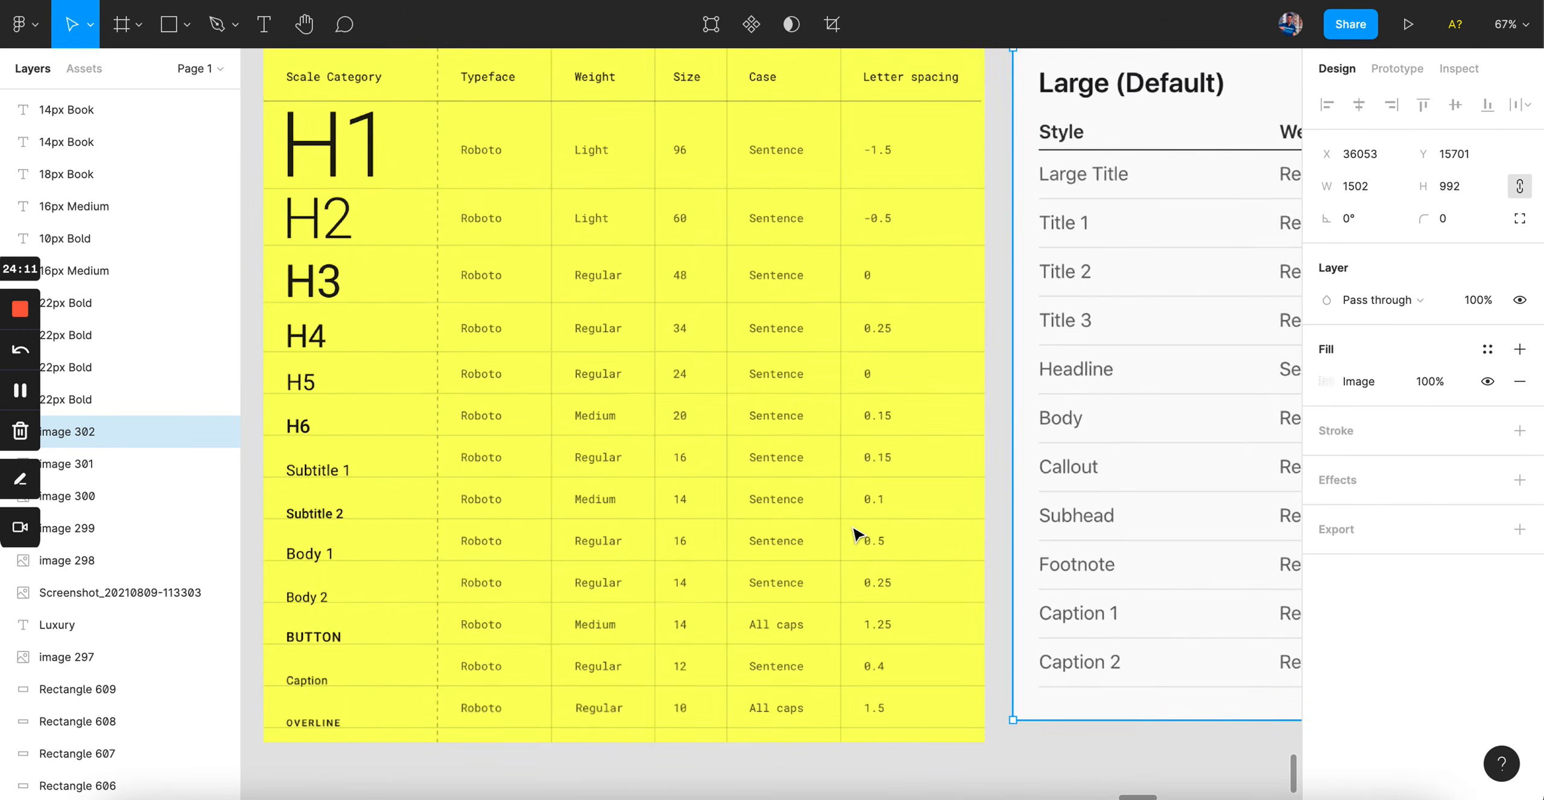
scroll(853, 536, "up", 4)
scroll(781, 512, "down", 2)
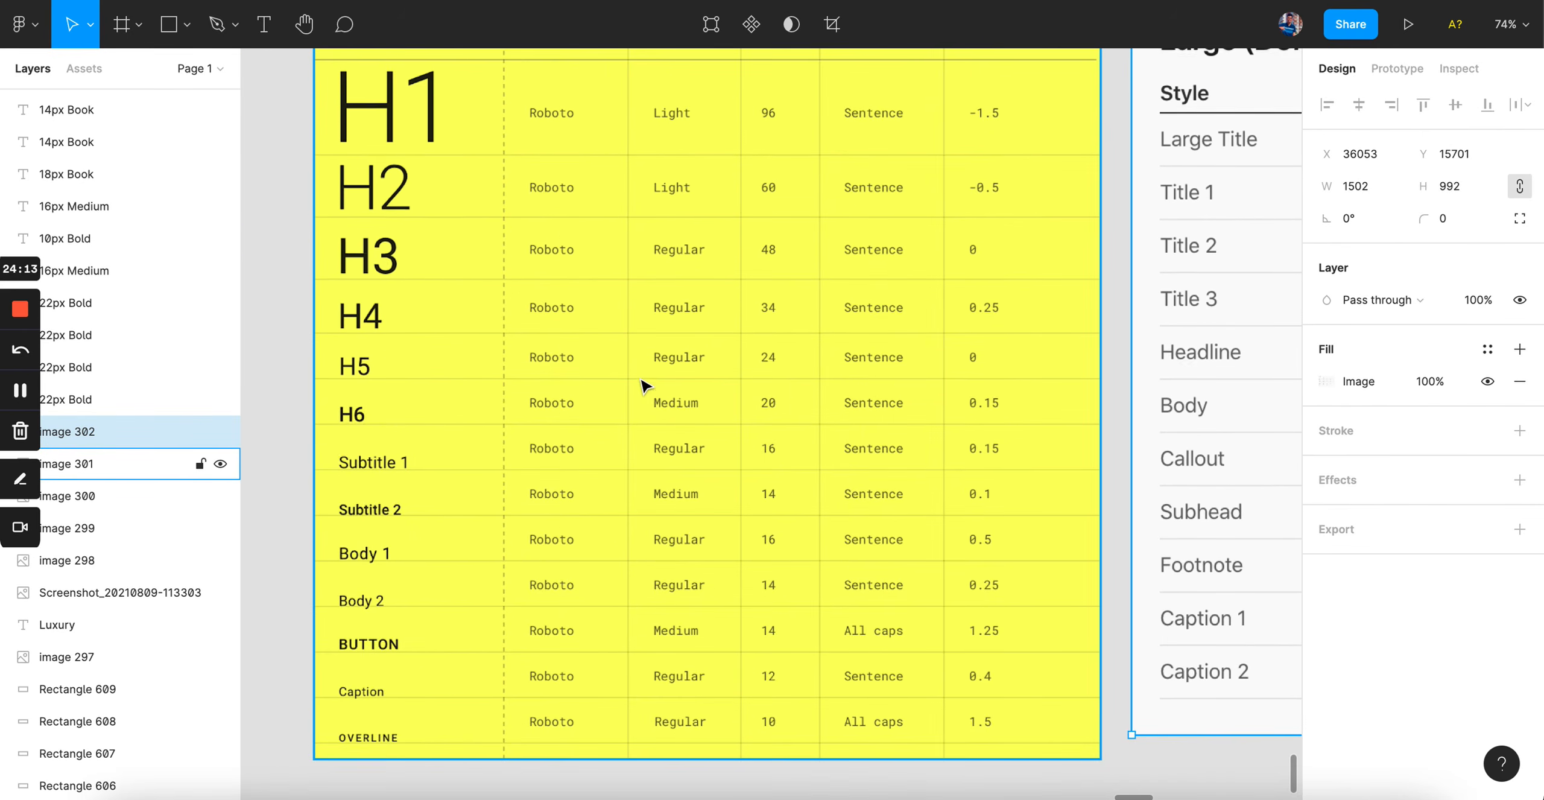
scroll(644, 390, "up", 2)
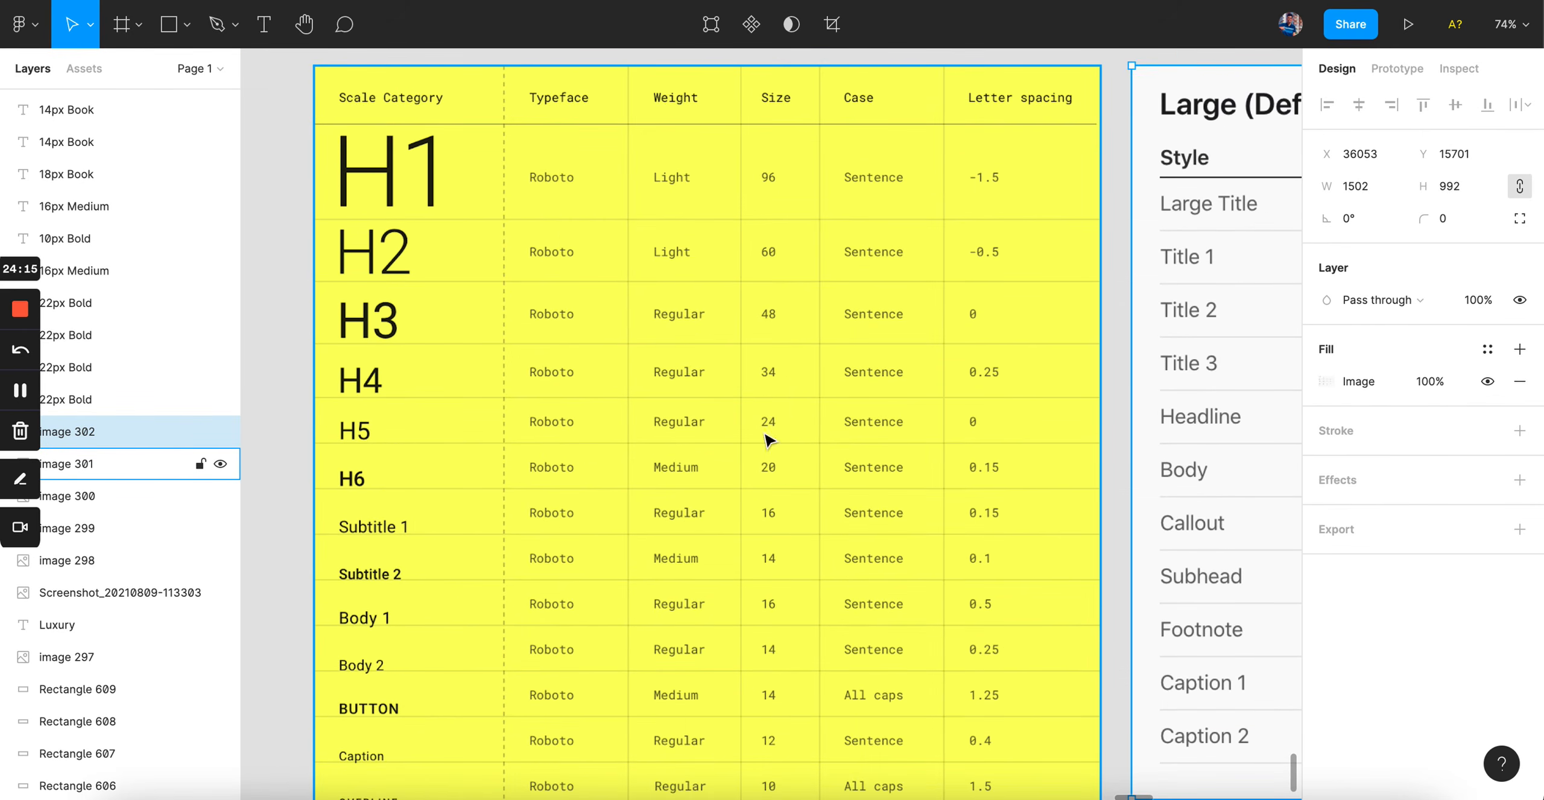
scroll(784, 721, "down", 2)
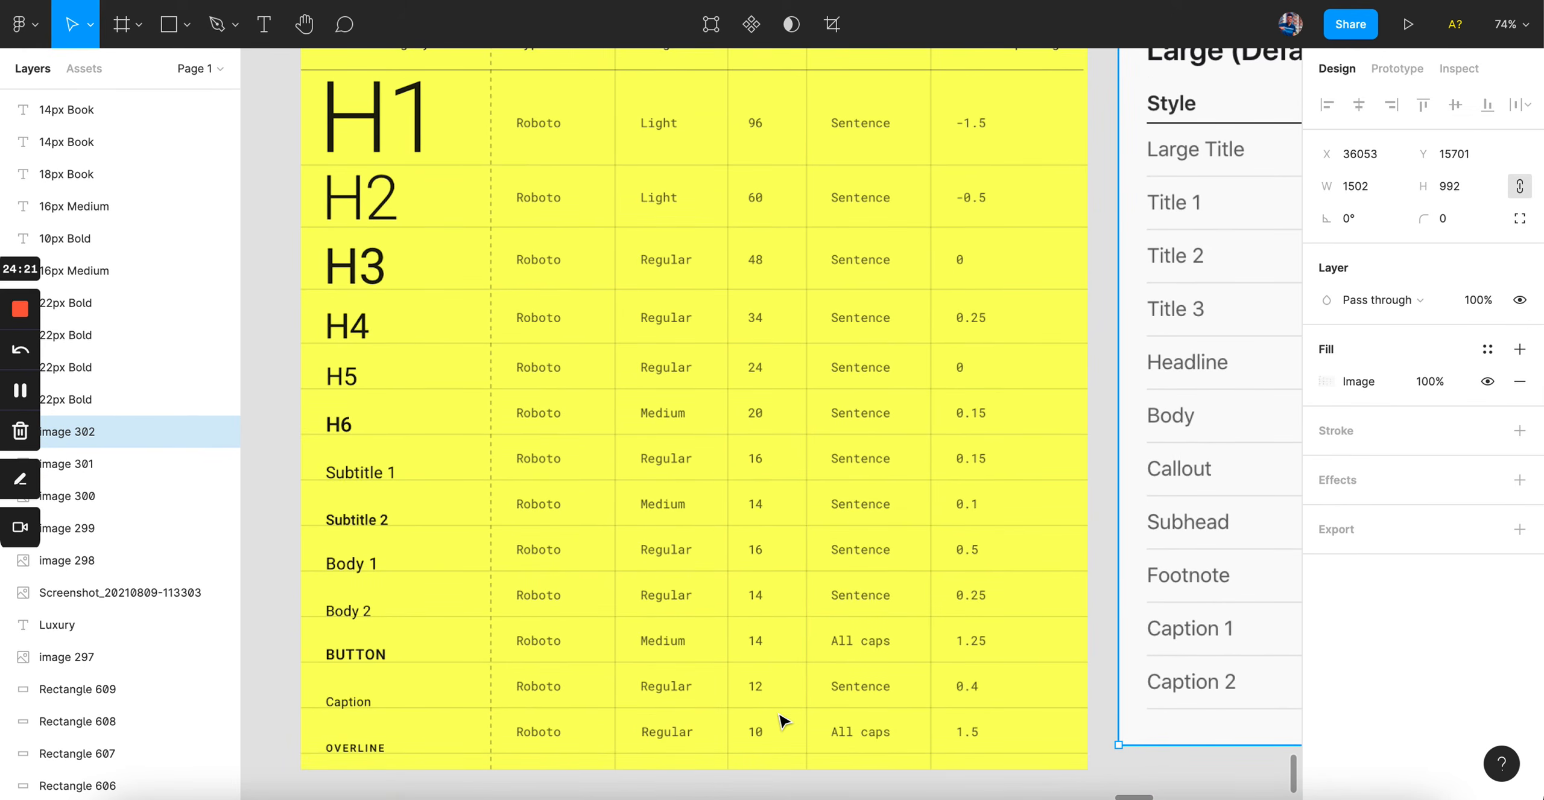
scroll(784, 721, "right", 15)
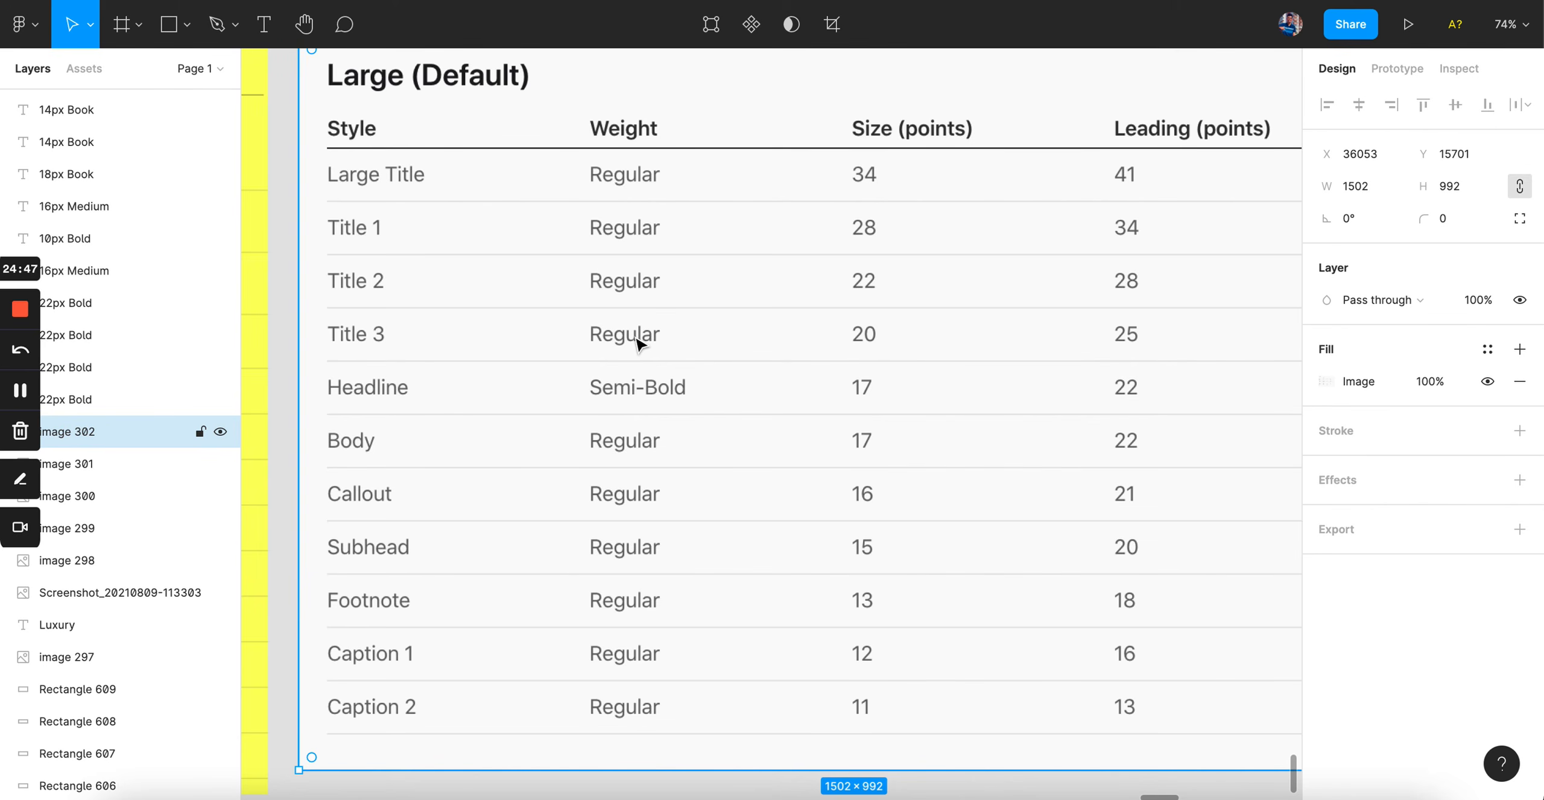
Select the 22px Bold label beside the Explore nearby heading to inspect its text properties
scroll(638, 344, "down", 6)
scroll(573, 241, "up", 10)
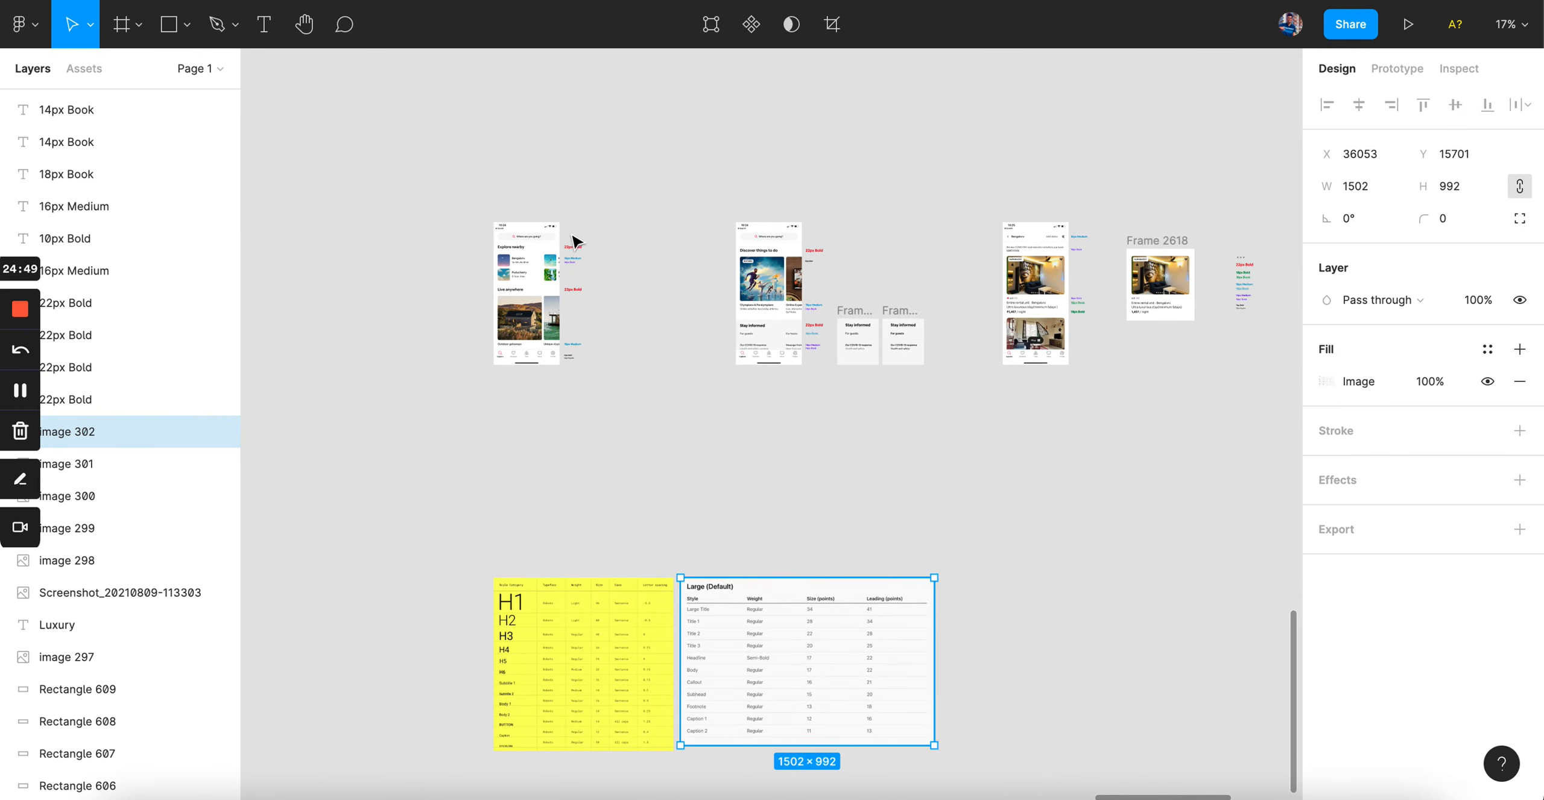
scroll(572, 330, "up", 5)
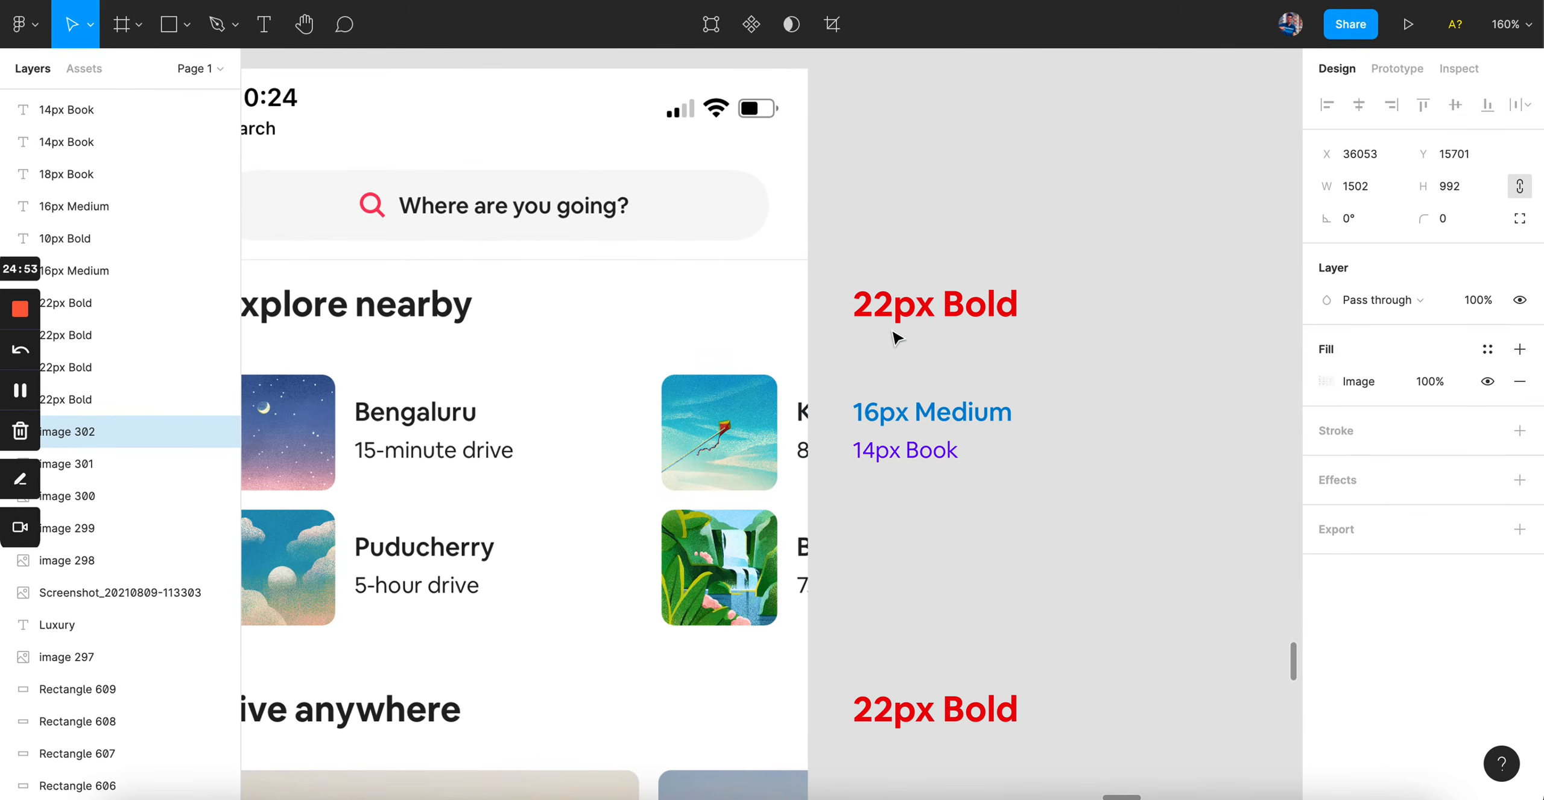
left_click(920, 318)
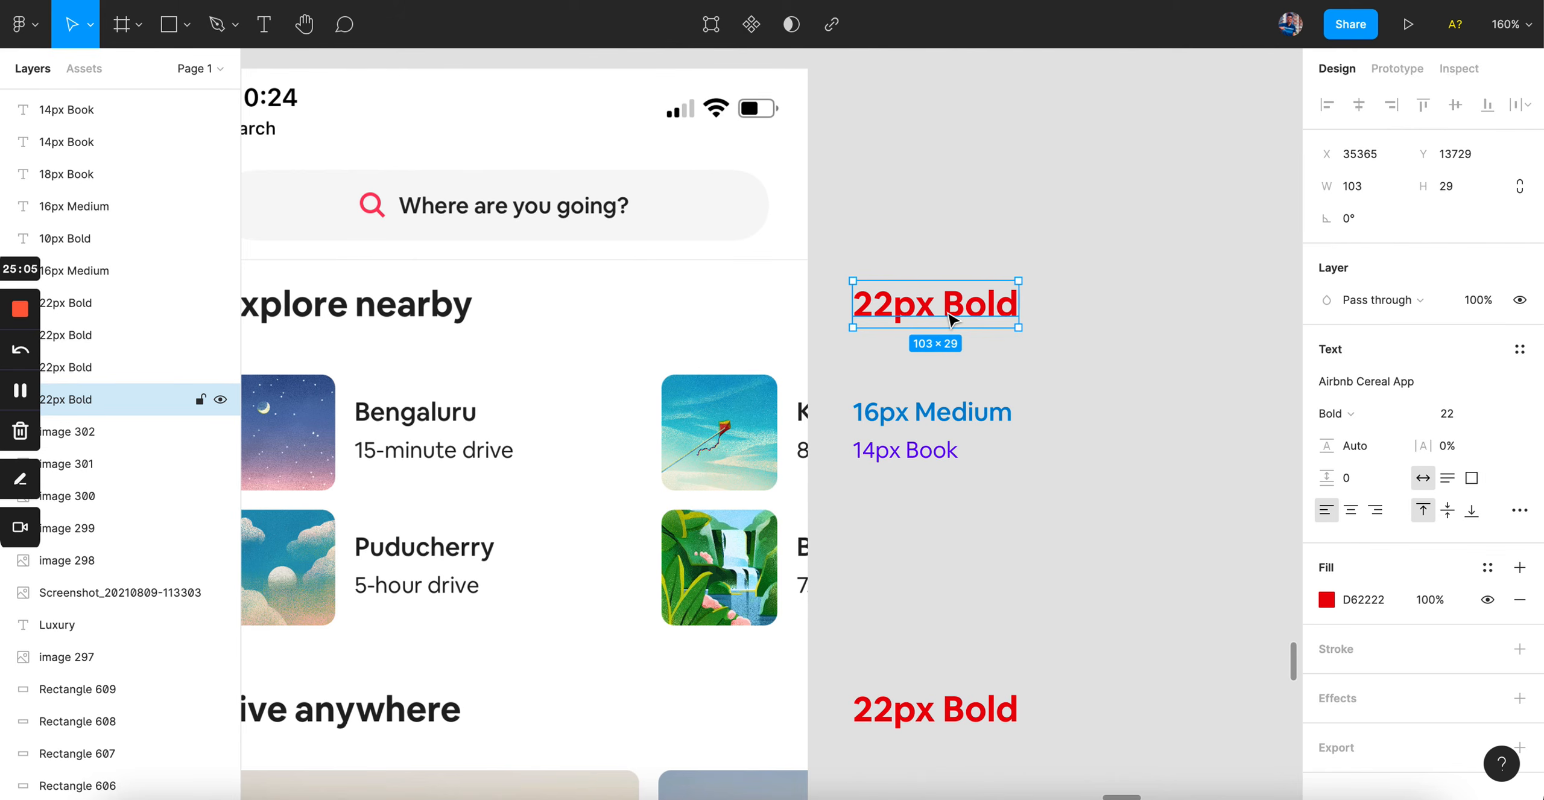
Survey the annotated Airbnb and Instagram screens together with their summary scales and the reference type tables
scroll(951, 320, "down", 10)
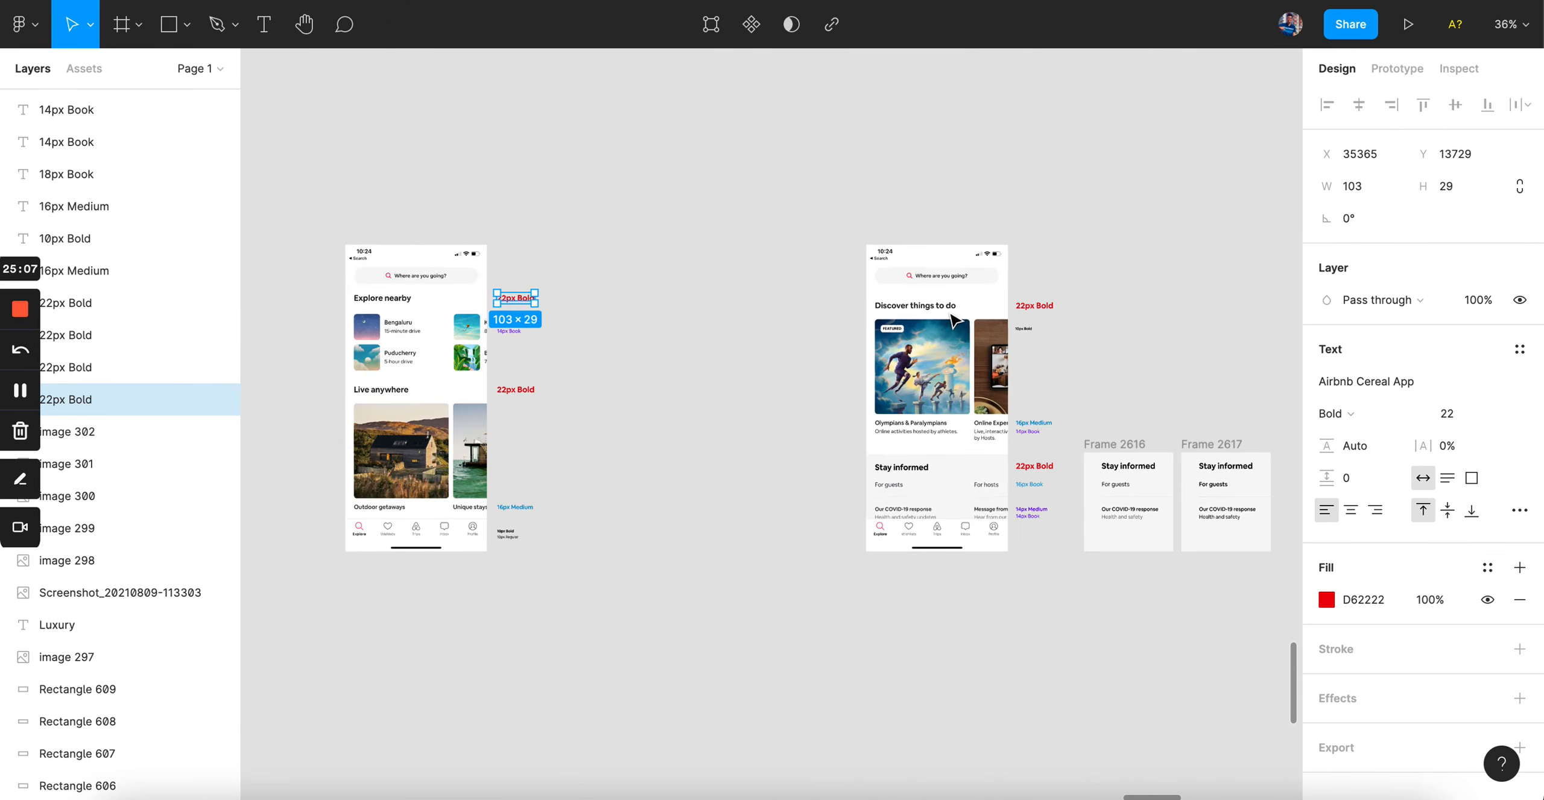
scroll(952, 319, "down", 8)
scroll(952, 320, "right", 5)
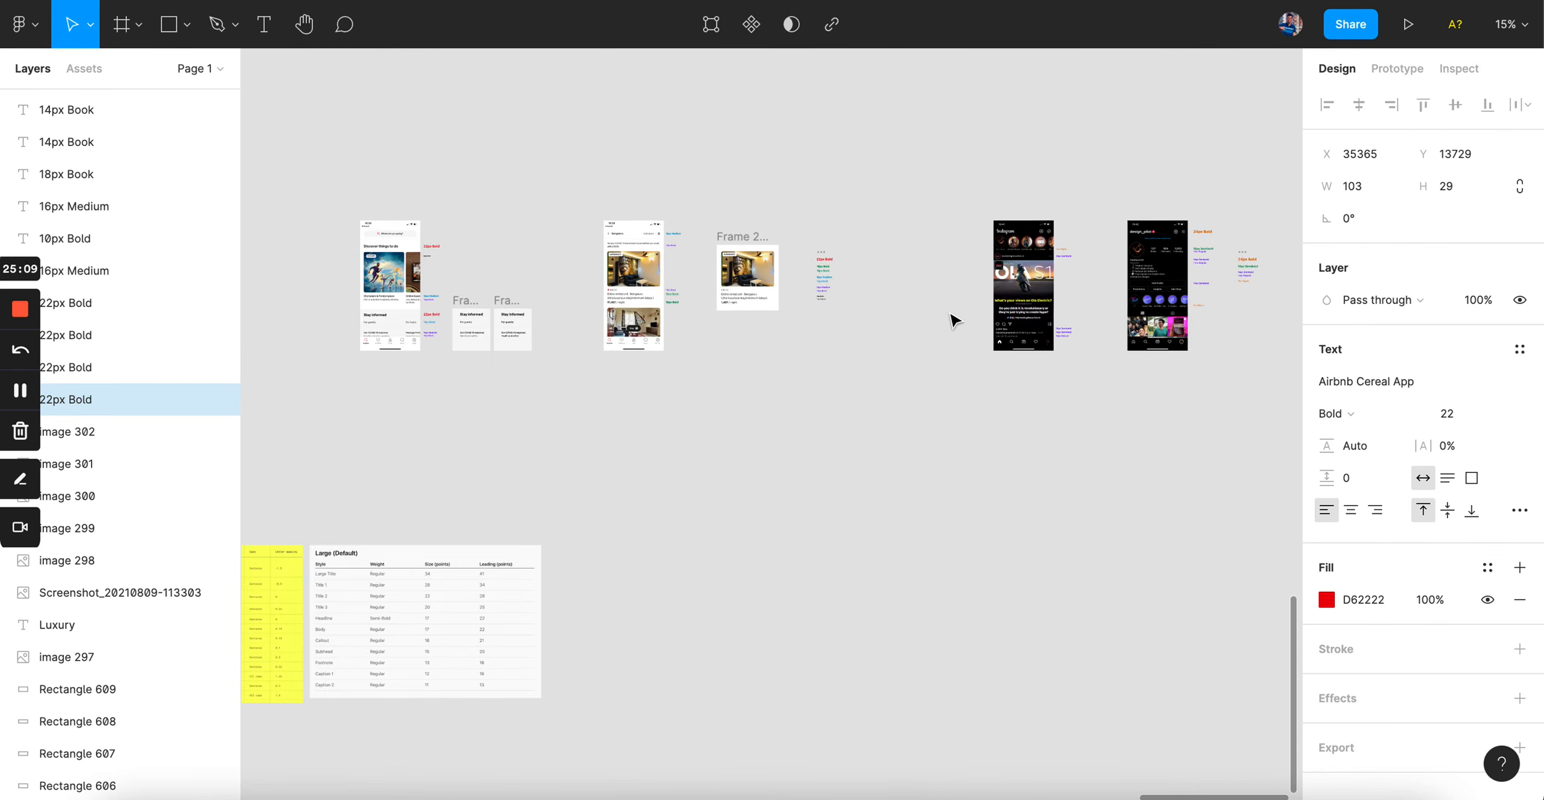
scroll(951, 320, "up", 4)
scroll(952, 320, "left", 3)
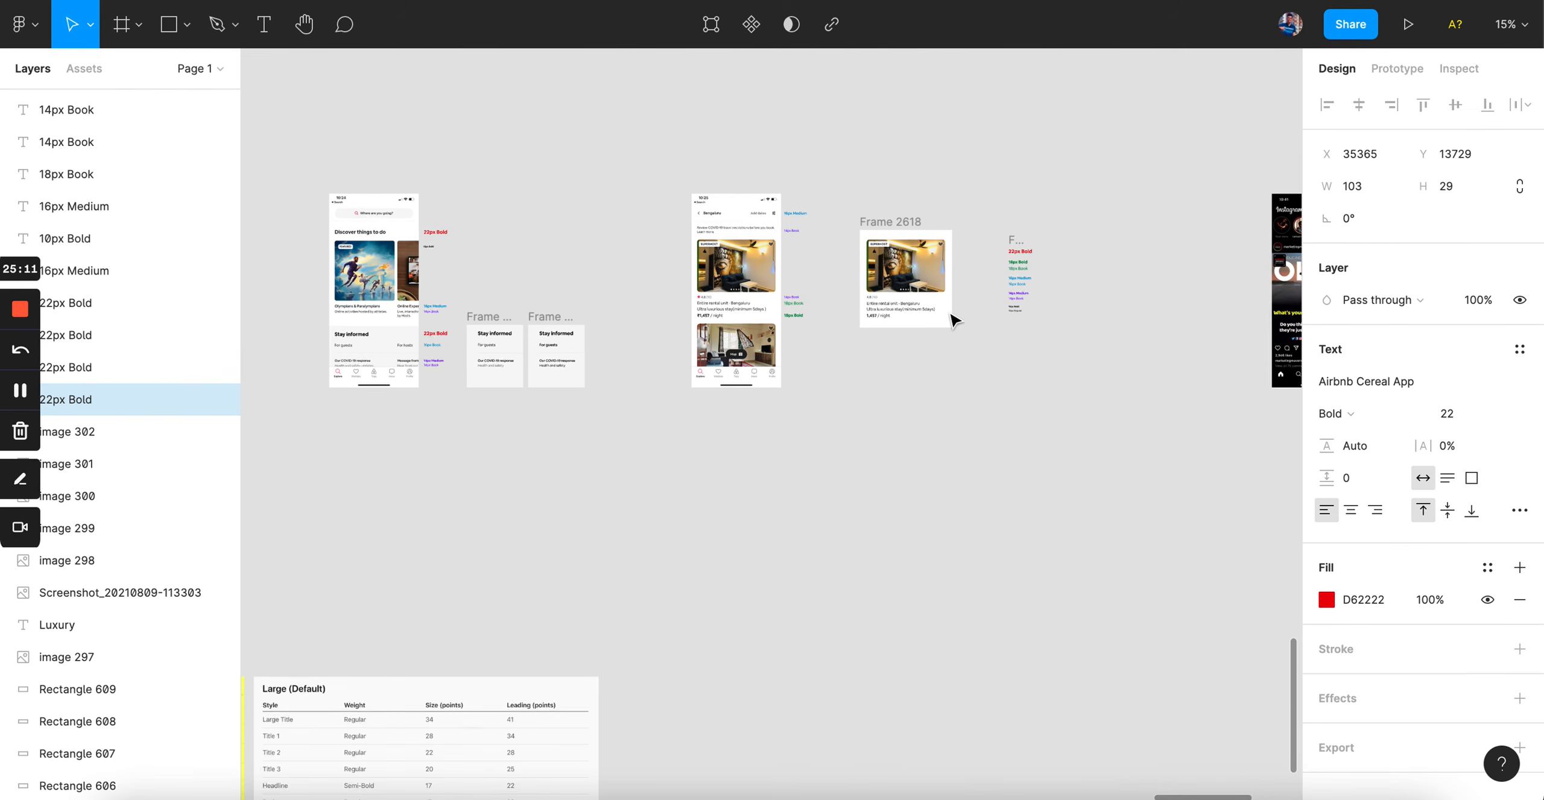